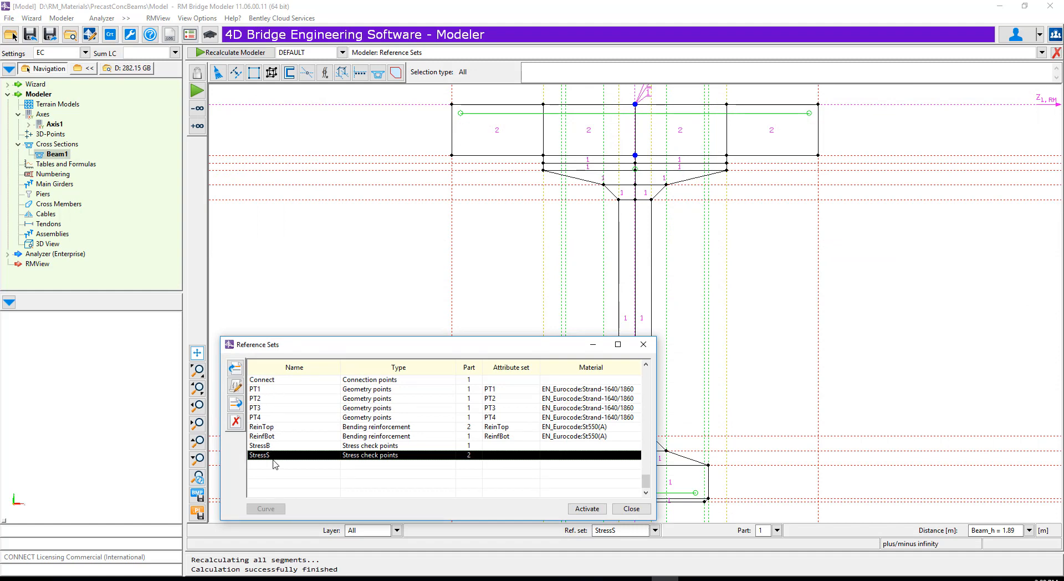
- Close the reference sets and create a new cross section named Cross6B with global mesh refinement 1
{"action": "left_click", "coordinate": [635, 508]}
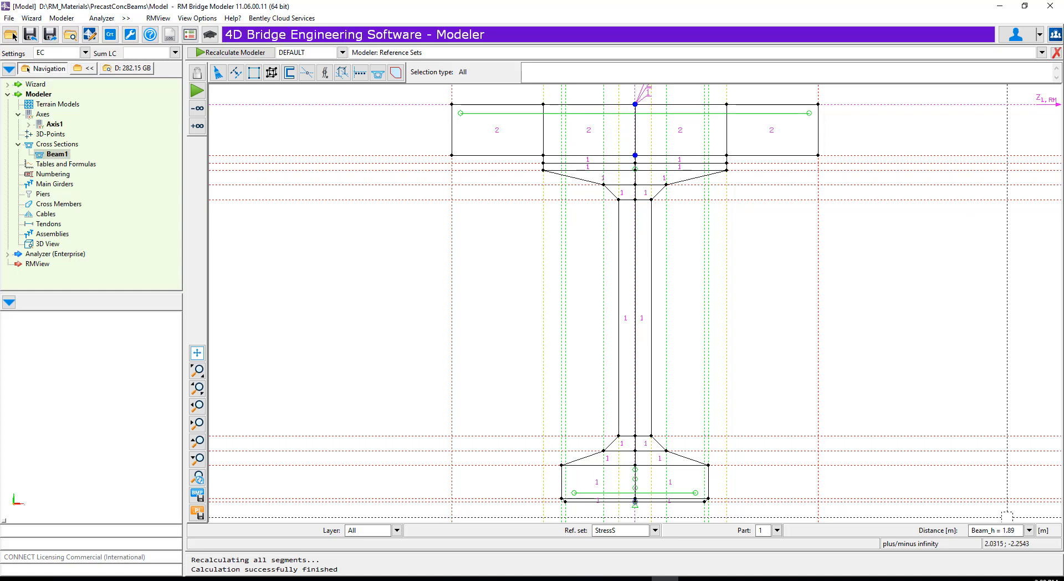
{"action": "left_click", "coordinate": [74, 146]}
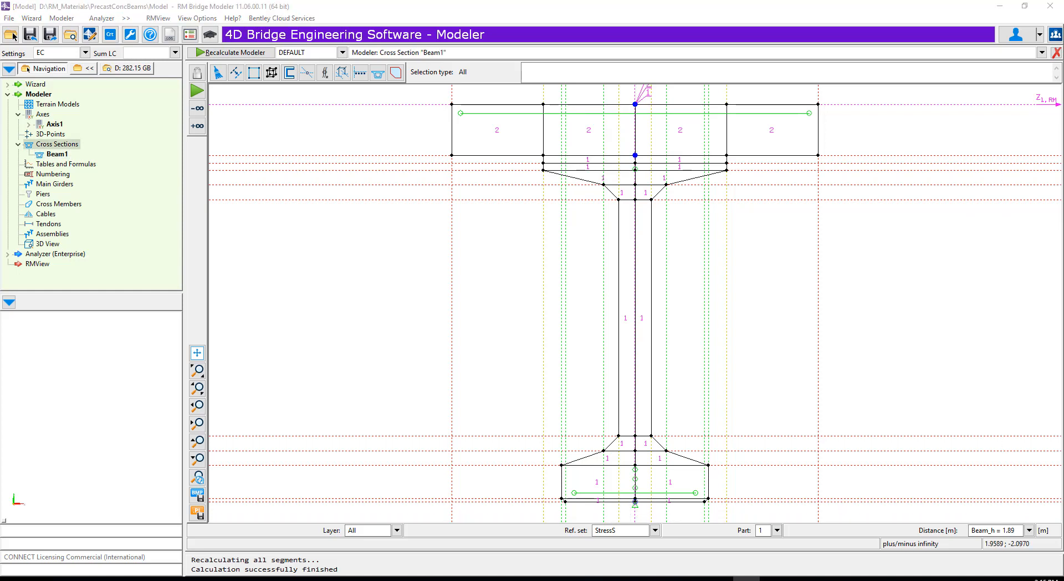
{"action": "right_click", "coordinate": [75, 147]}
{"action": "left_click", "coordinate": [91, 154]}
{"action": "type", "text": "C"}
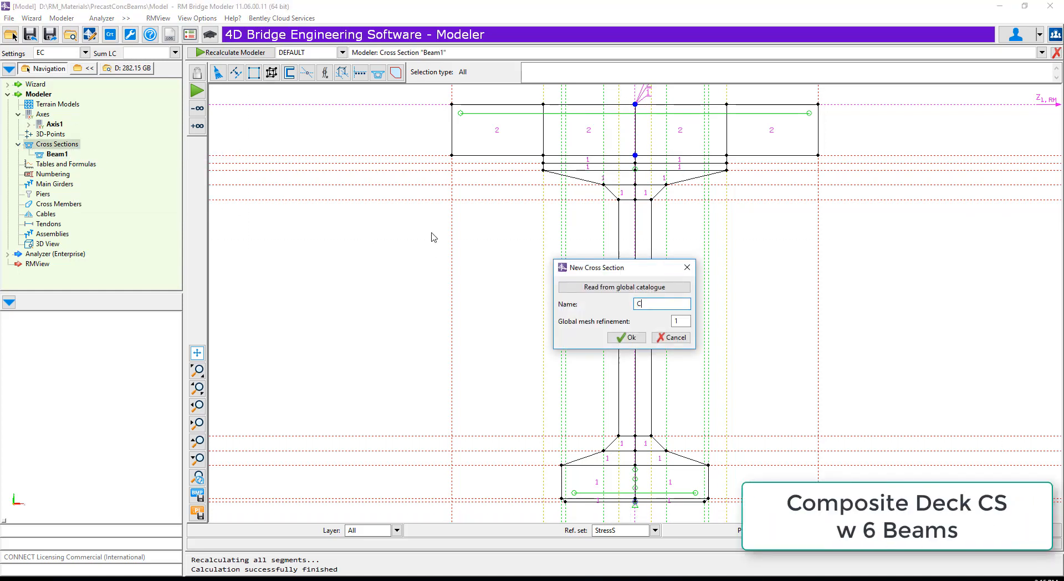
{"action": "type", "text": "ross6B"}
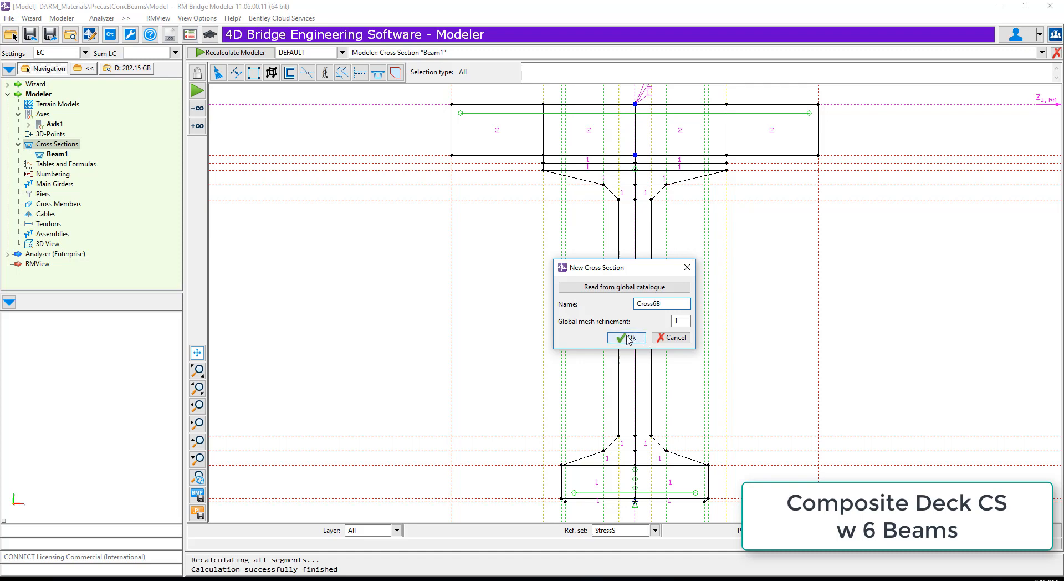
{"action": "left_click", "coordinate": [627, 338]}
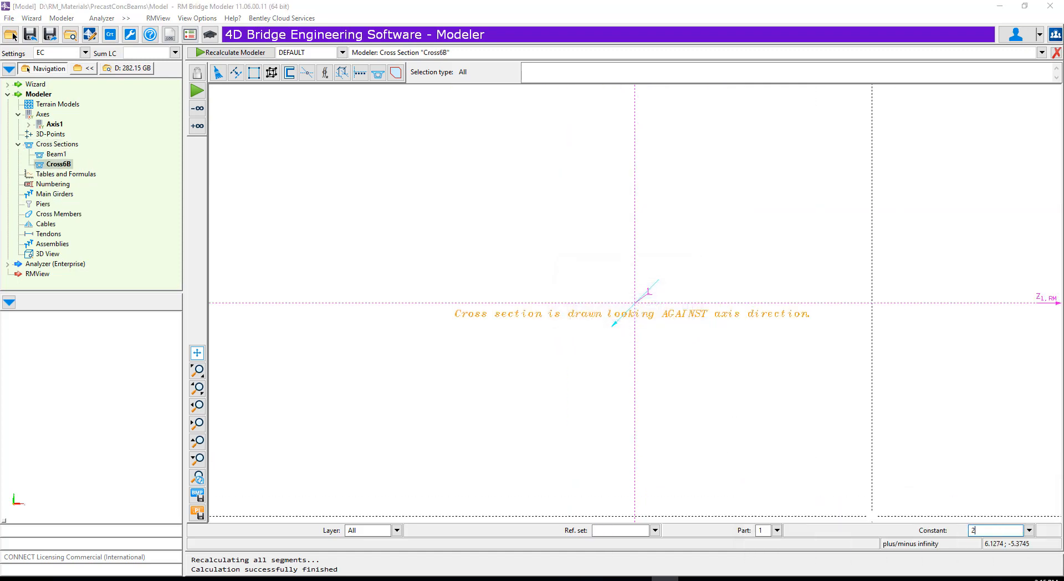
- Draw three vertical parallel construction lines on each side of the section's vertical axis, the first offset 2 m and the others spaced 4 m apart
{"action": "left_click", "coordinate": [236, 73]}
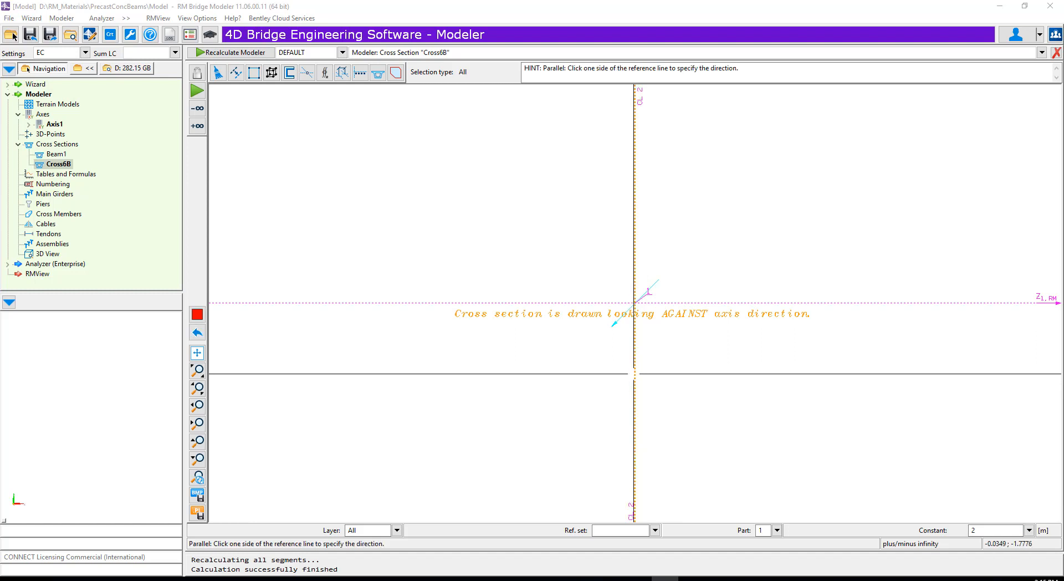
{"action": "left_click", "coordinate": [636, 372]}
{"action": "double_click", "coordinate": [991, 531]}
{"action": "type", "text": "4"}
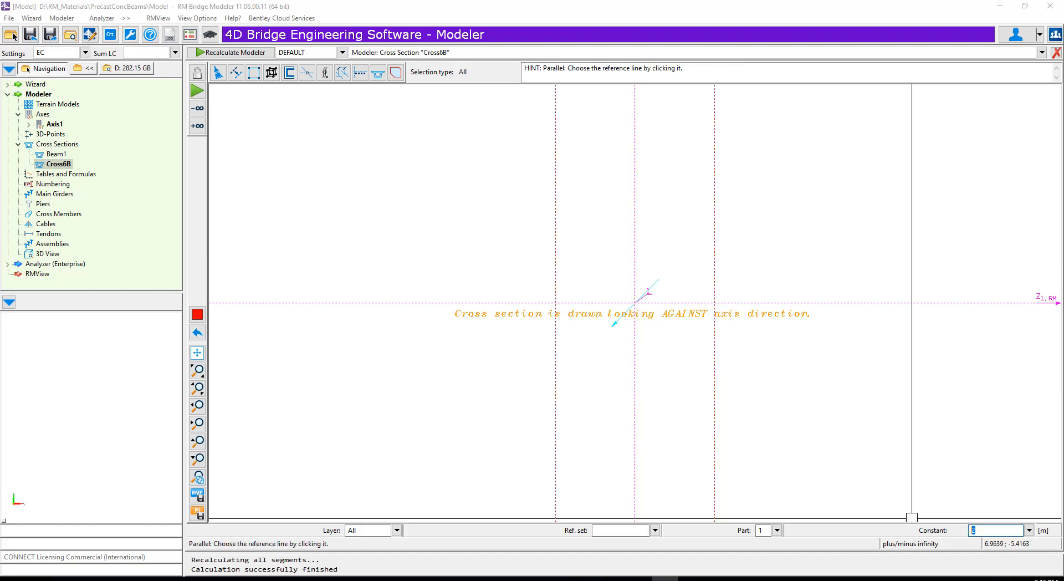
{"action": "left_click", "coordinate": [715, 360]}
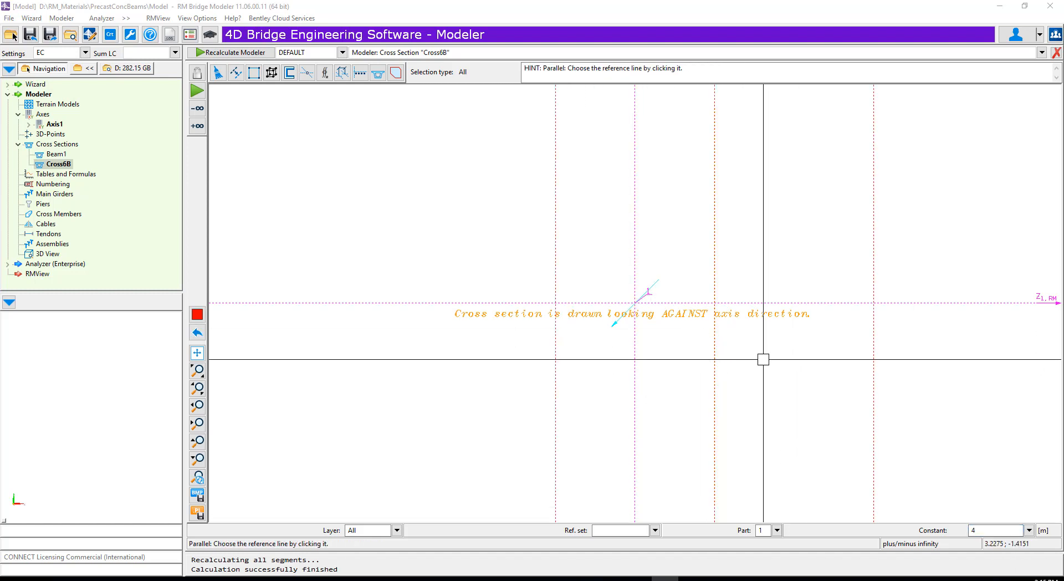
{"action": "left_click", "coordinate": [874, 361]}
{"action": "left_click", "coordinate": [556, 374]}
{"action": "left_click", "coordinate": [427, 388]}
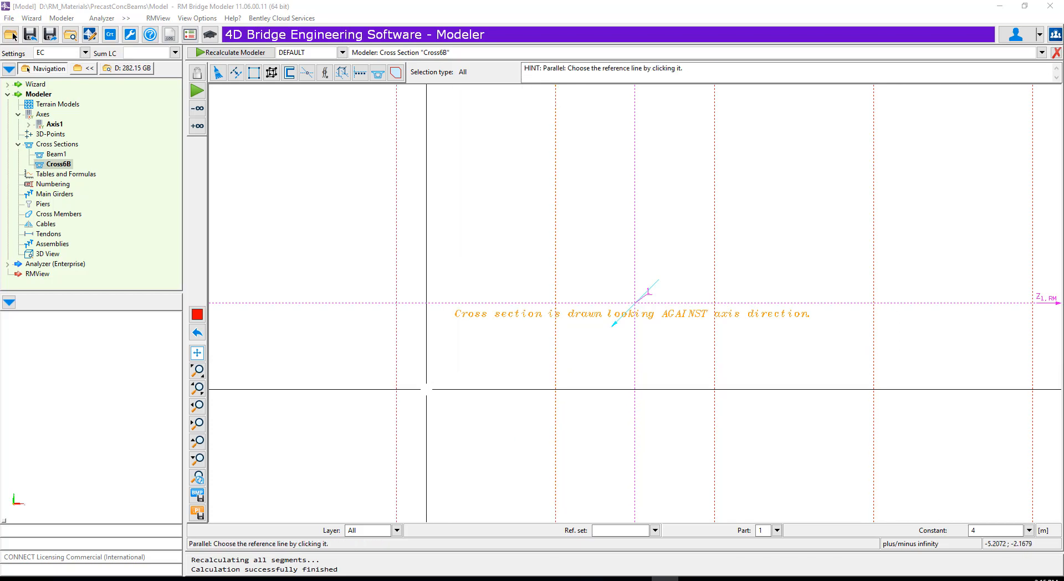
{"action": "left_click", "coordinate": [398, 387]}
{"action": "left_click", "coordinate": [311, 382]}
{"action": "scroll", "coordinate": [388, 399], "scroll_direction": "down", "scroll_amount": 2}
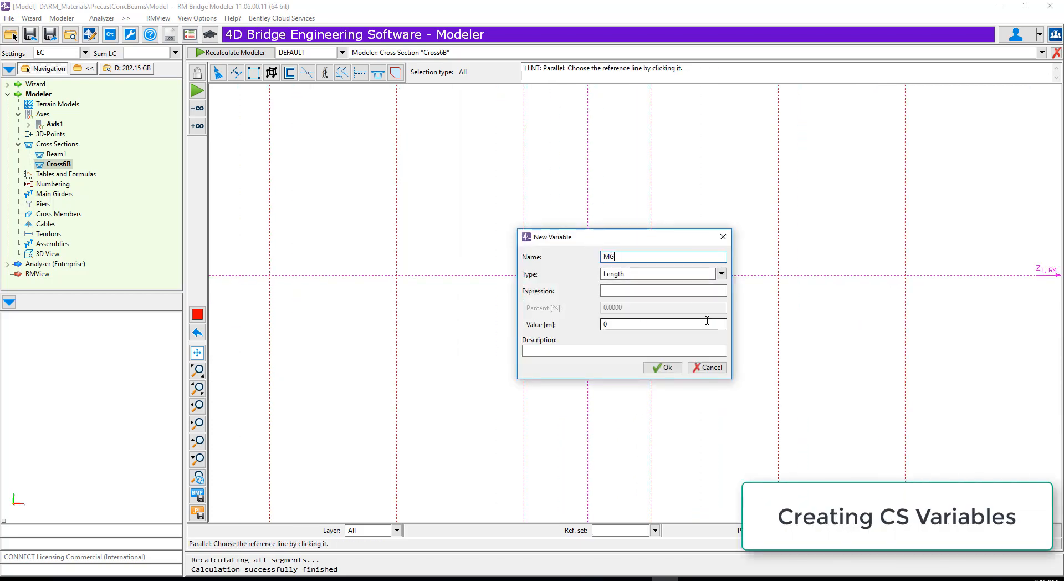
- Create a length variable named MG1L with a value of 2 m
{"action": "double_click", "coordinate": [613, 324]}
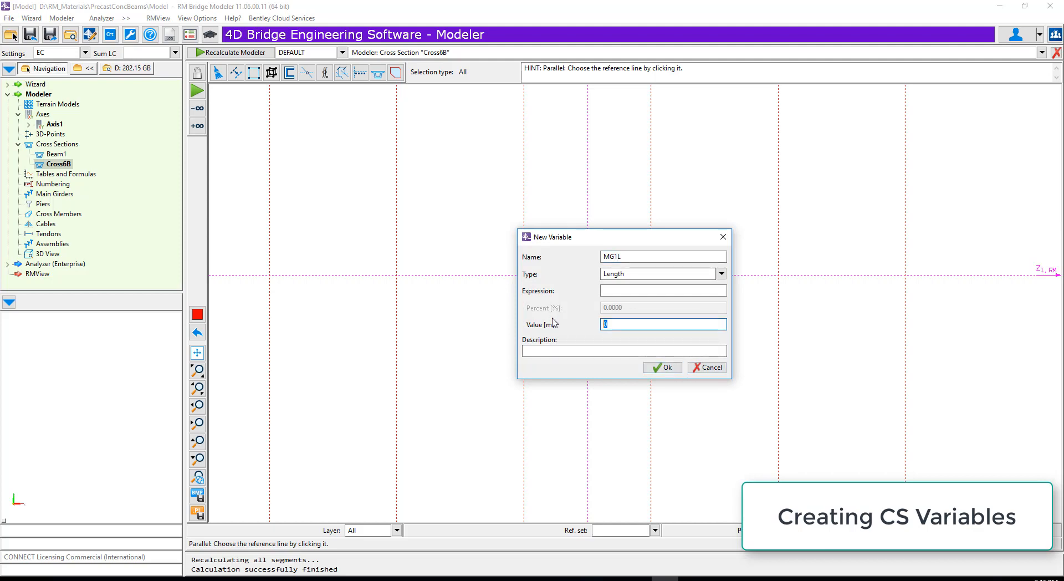
{"action": "type", "text": "2"}
{"action": "left_click", "coordinate": [663, 367]}
- Create a second length variable named MG1R with a value of 2 m
{"action": "left_click", "coordinate": [587, 376]}
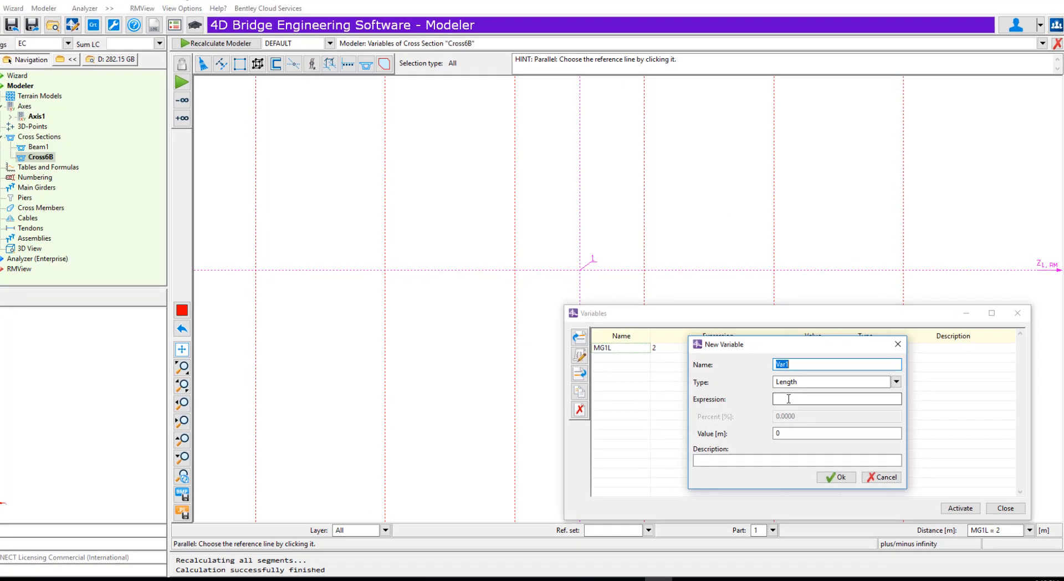
{"action": "type", "text": "MG1R"}
{"action": "double_click", "coordinate": [746, 416]}
{"action": "type", "text": "2"}
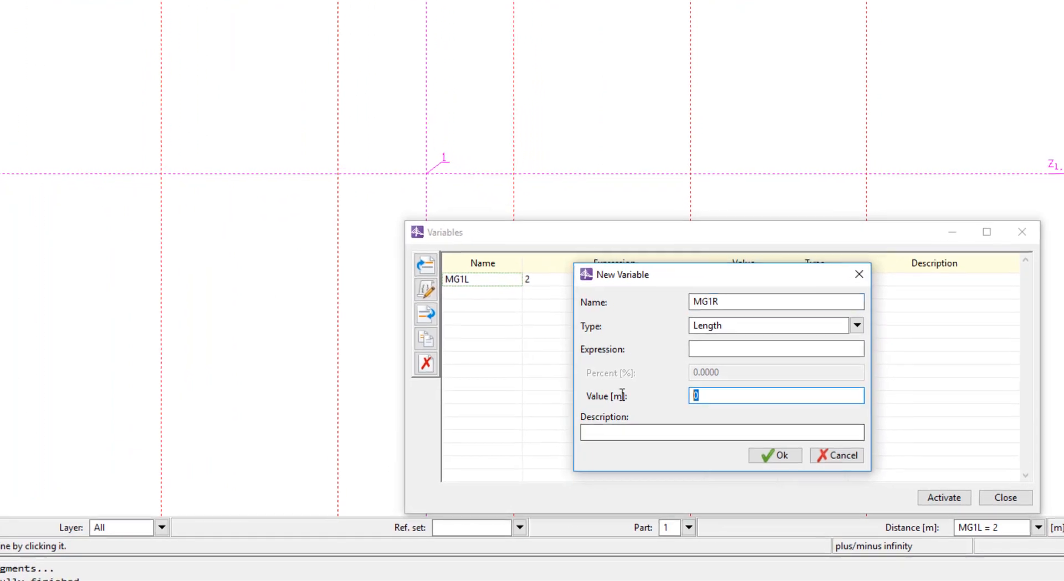
{"action": "left_click", "coordinate": [808, 467]}
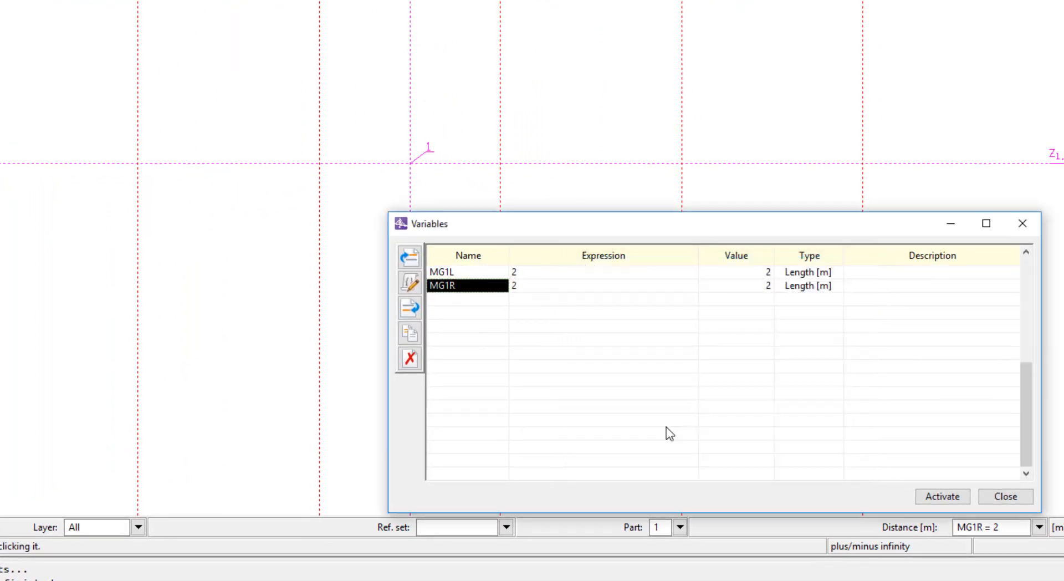
- Create a length variable named MG2L with a value of 4 m
{"action": "left_click", "coordinate": [411, 308]}
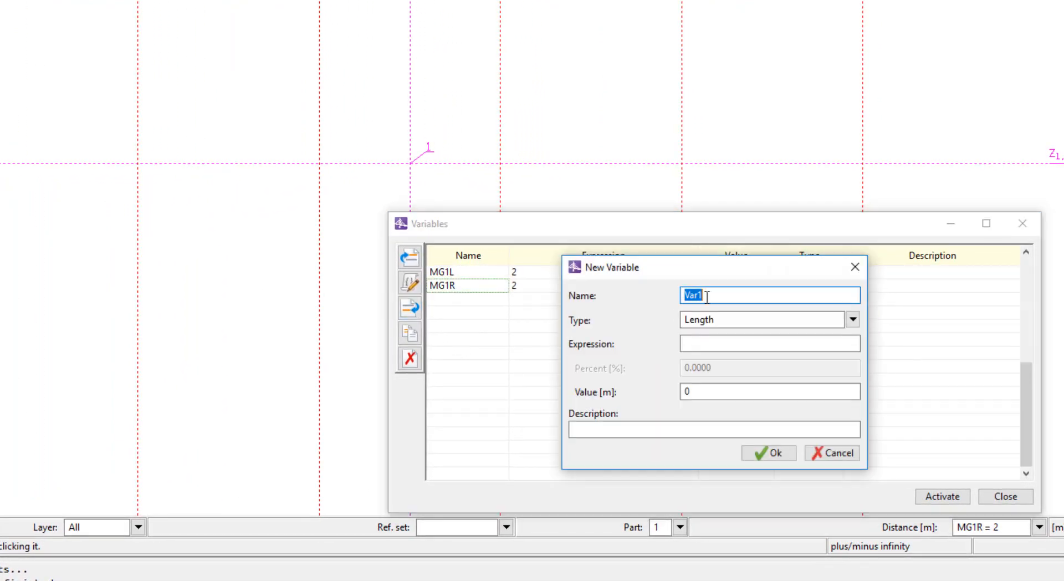
{"action": "type", "text": "Mg2L"}
{"action": "left_click", "coordinate": [693, 296]}
{"action": "type", "text": "G"}
{"action": "key", "text": "Delete"}
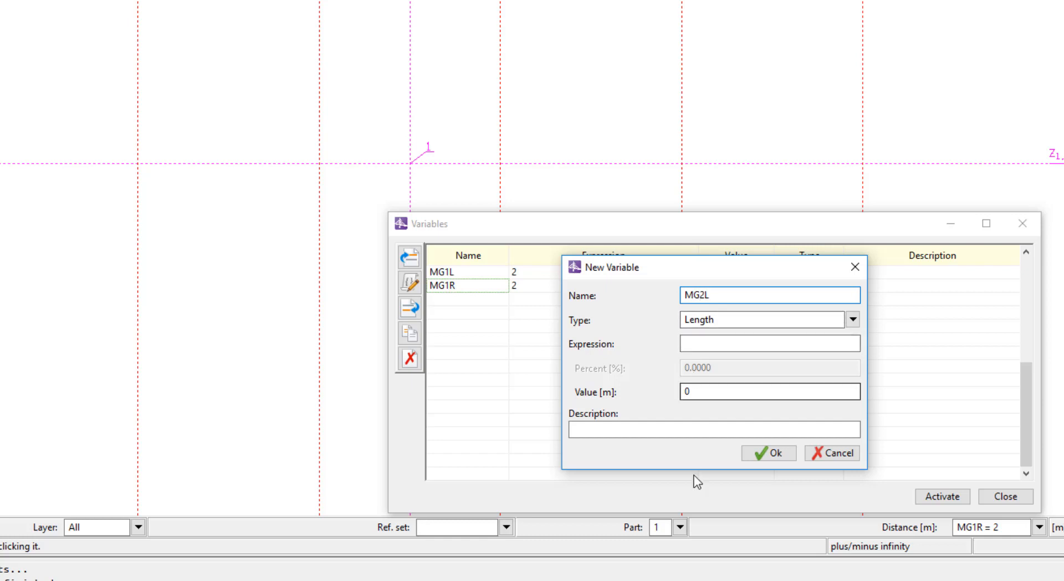
{"action": "double_click", "coordinate": [690, 392]}
{"action": "type", "text": "4"}
{"action": "left_click", "coordinate": [768, 453]}
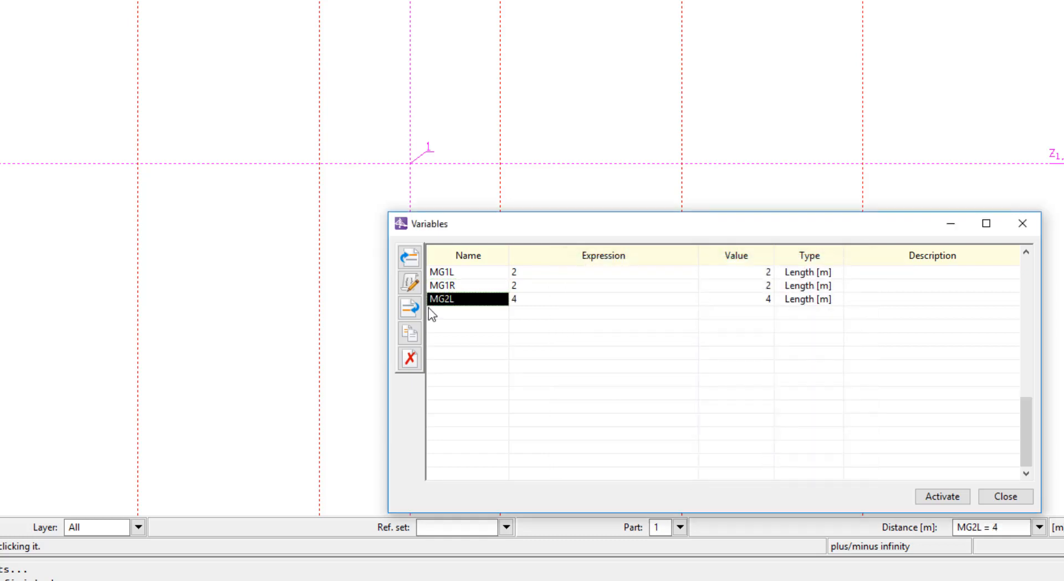
- Copy variable MG2L to a new variable named MG3L
{"action": "left_click", "coordinate": [410, 333]}
{"action": "type", "text": "MG3L"}
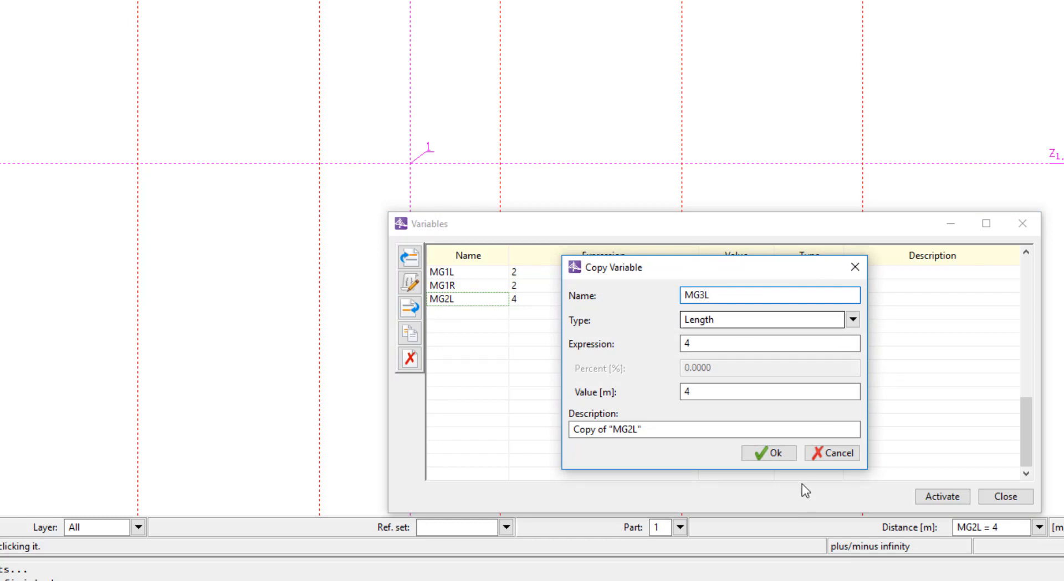
{"action": "left_click", "coordinate": [767, 452]}
- Copy variable MG2L to a new variable named MG2R
{"action": "left_click", "coordinate": [443, 299]}
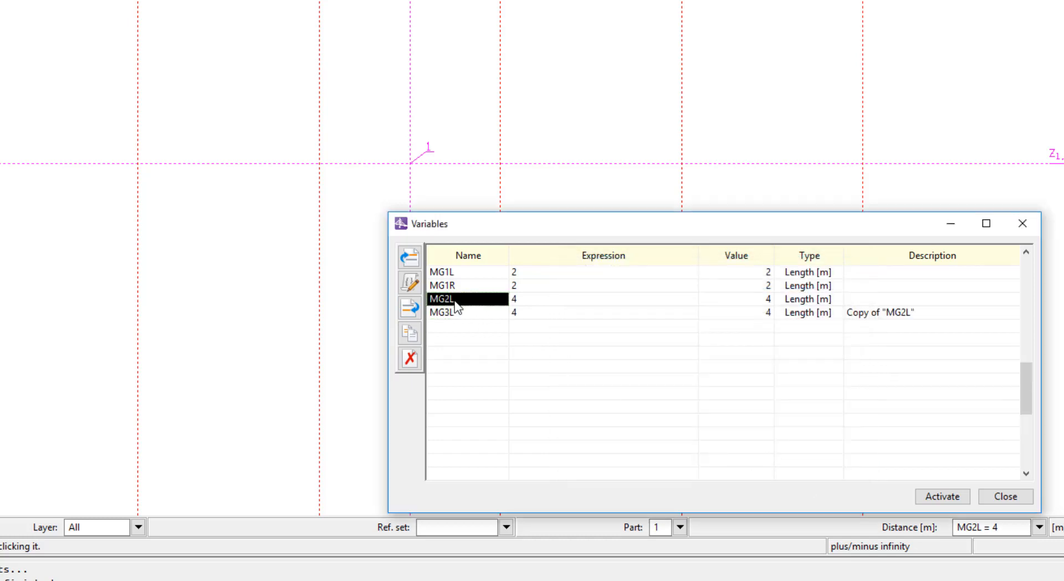
{"action": "left_click", "coordinate": [410, 333]}
{"action": "type", "text": "MG"}
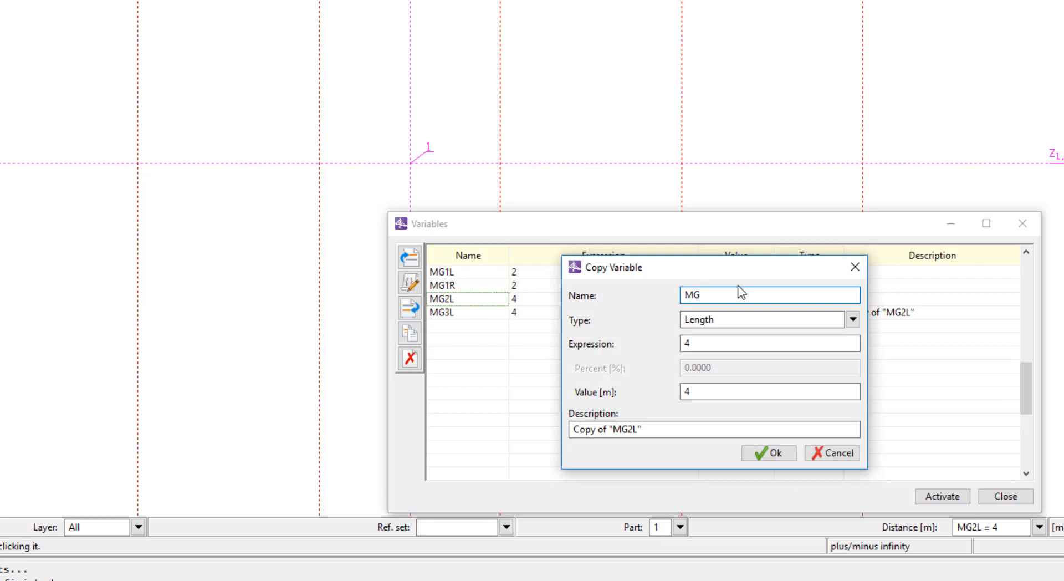
{"action": "type", "text": "2R"}
{"action": "left_click", "coordinate": [767, 453]}
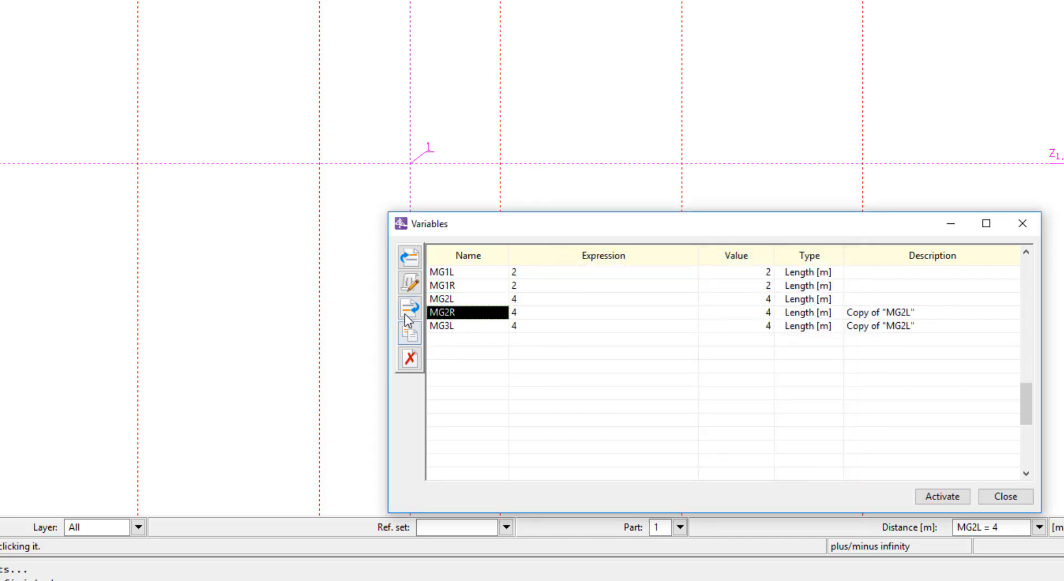
- Copy variable MG2R to a new variable named MG3R
{"action": "left_click", "coordinate": [409, 335]}
{"action": "type", "text": "MG3"}
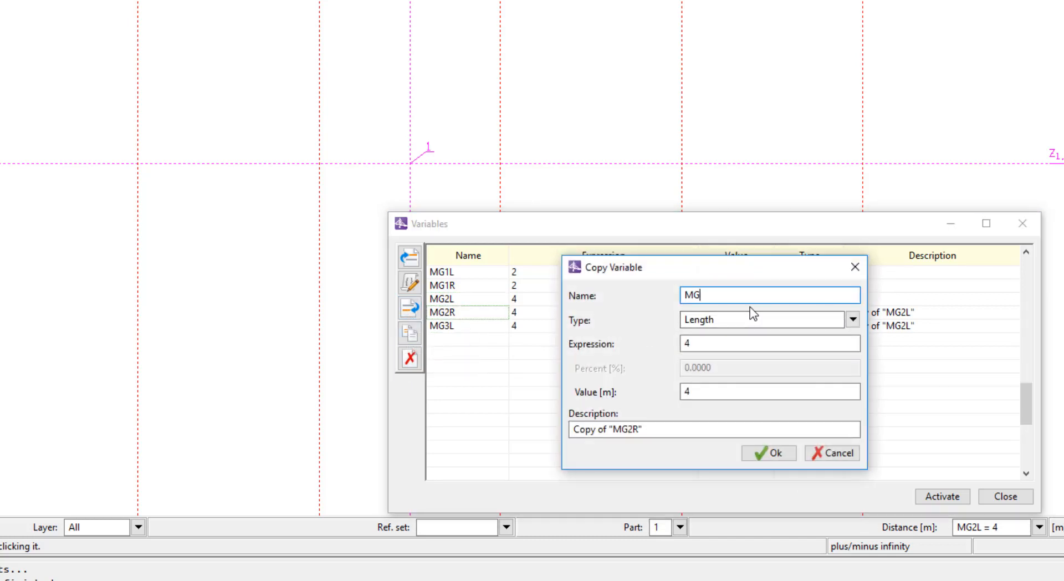
{"action": "type", "text": "R"}
{"action": "left_click", "coordinate": [759, 457]}
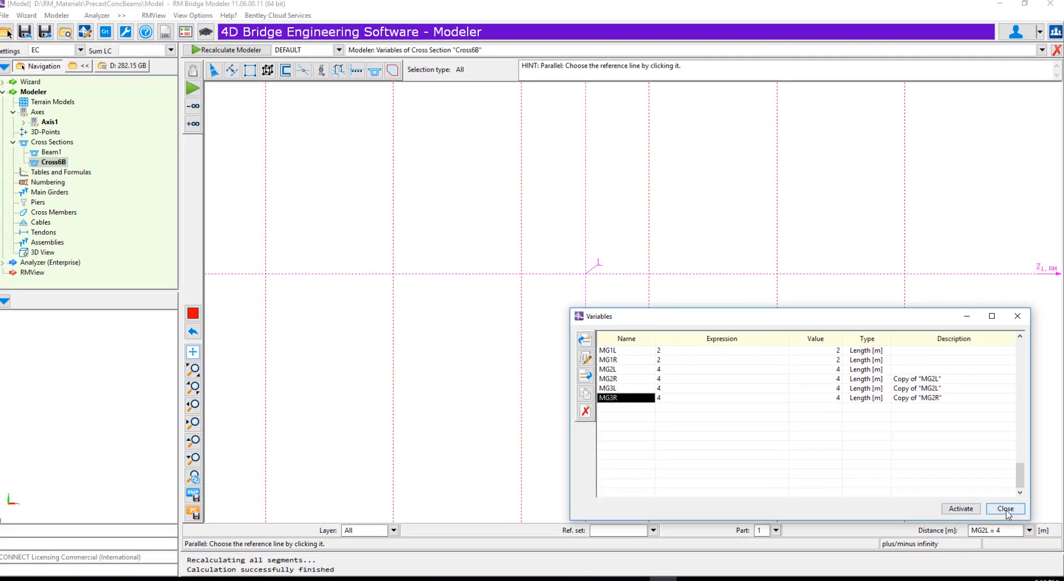
- Activate variable MG1L as the current distance and end the parallel line command
{"action": "left_click", "coordinate": [634, 351]}
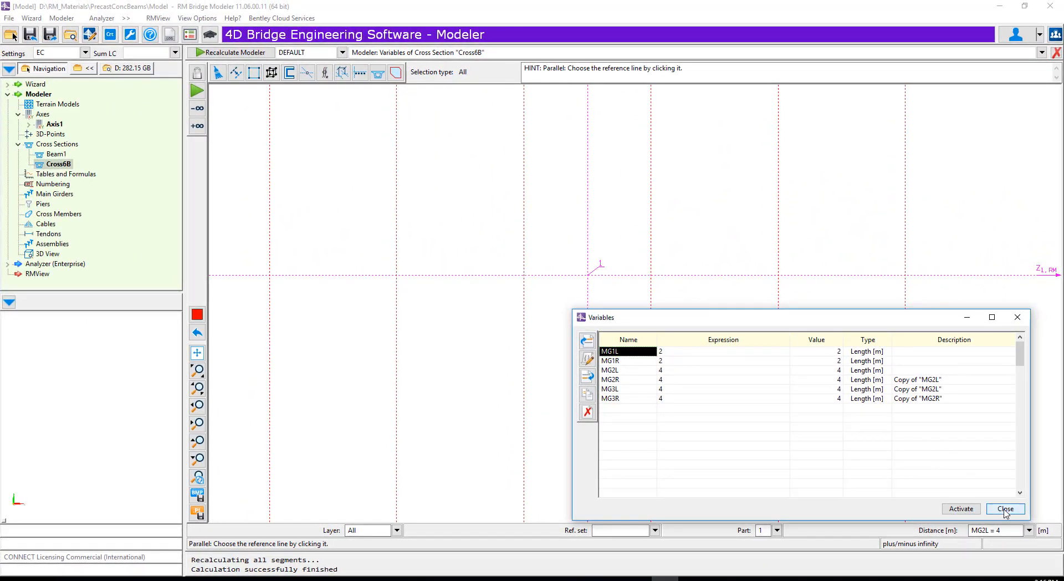
{"action": "left_click", "coordinate": [961, 512]}
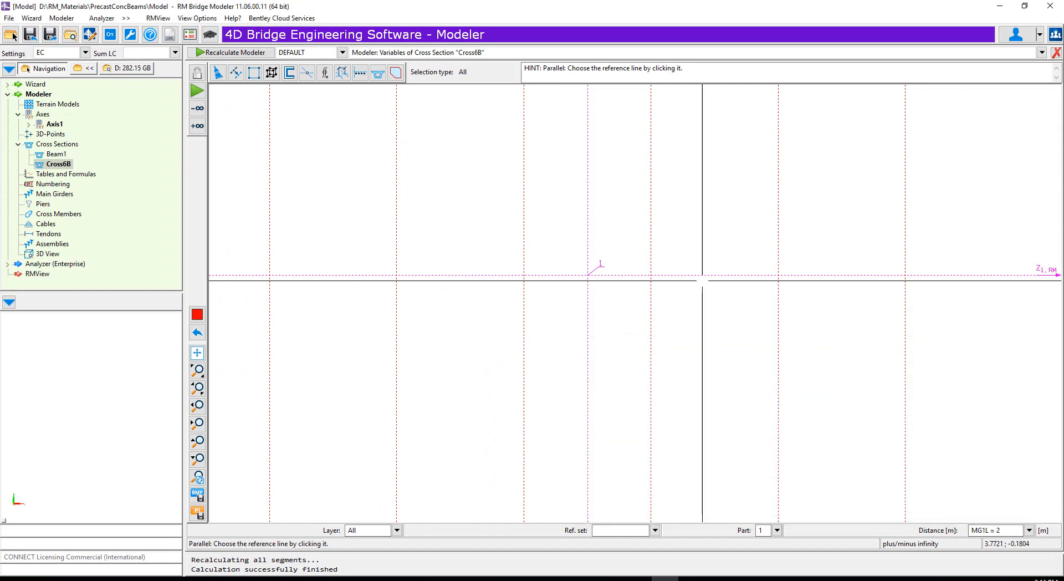
{"action": "left_click", "coordinate": [651, 308]}
{"action": "left_click", "coordinate": [621, 364]}
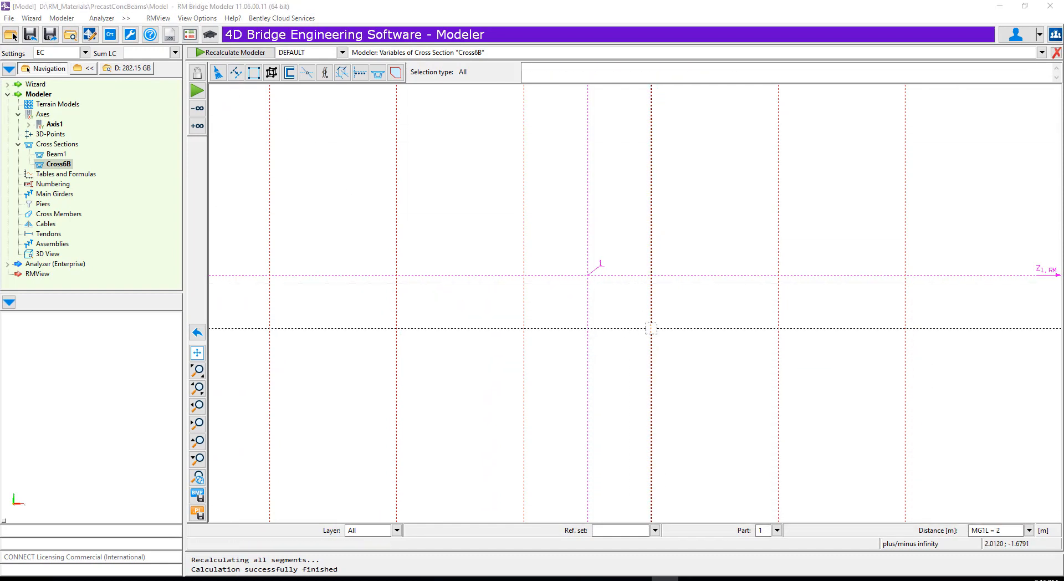
- Assign variable MG1L to construction line CL_3, the first parallel right of the vertical axis
{"action": "left_click", "coordinate": [651, 327]}
{"action": "left_click", "coordinate": [197, 296]}
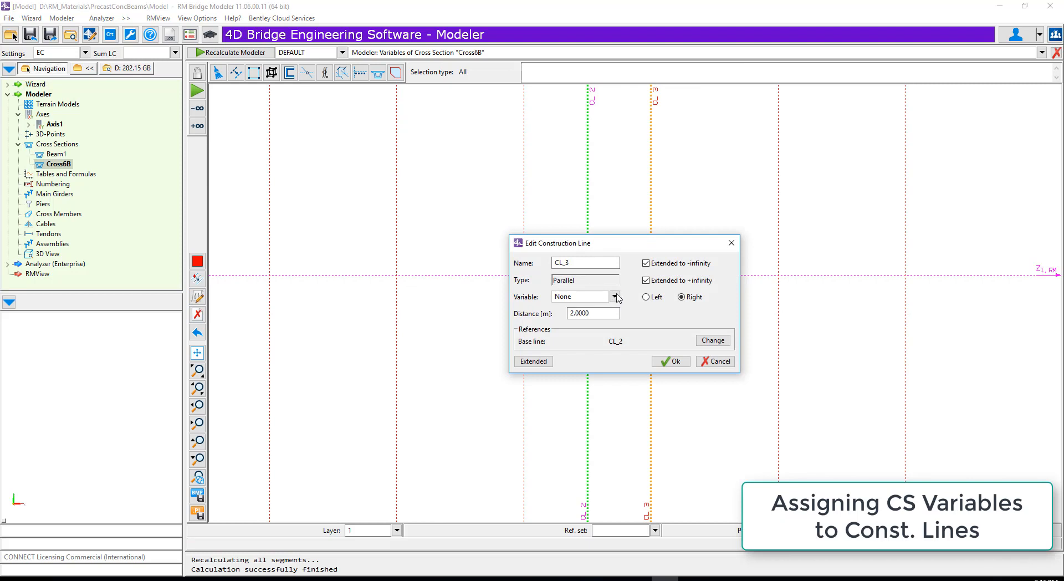
{"action": "left_click", "coordinate": [616, 297]}
{"action": "left_click", "coordinate": [576, 320]}
{"action": "left_click", "coordinate": [671, 361]}
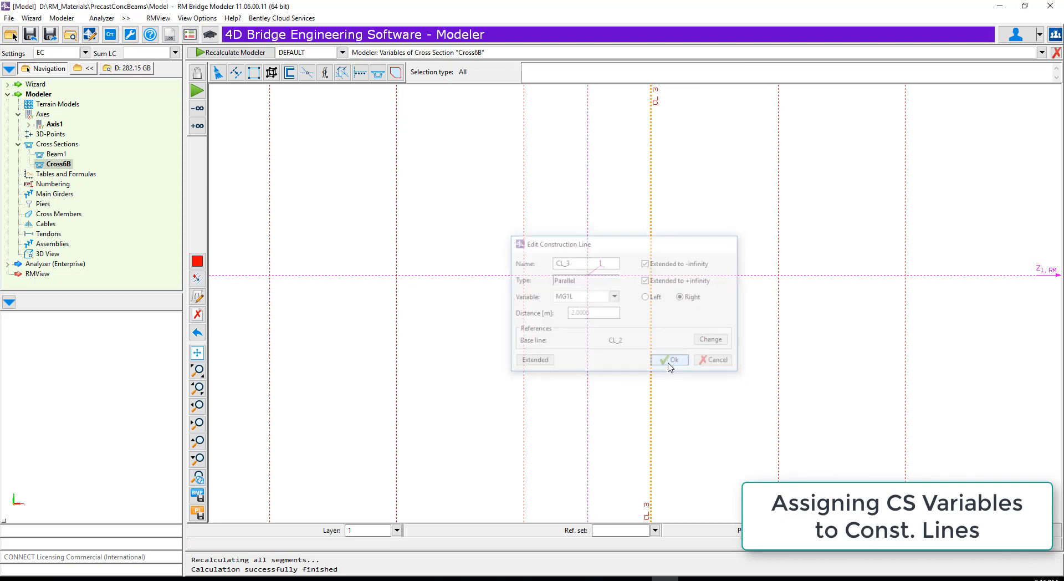
- Assign variable MG2L to construction line CL_5, the second parallel right of the vertical axis
{"action": "left_click", "coordinate": [198, 298]}
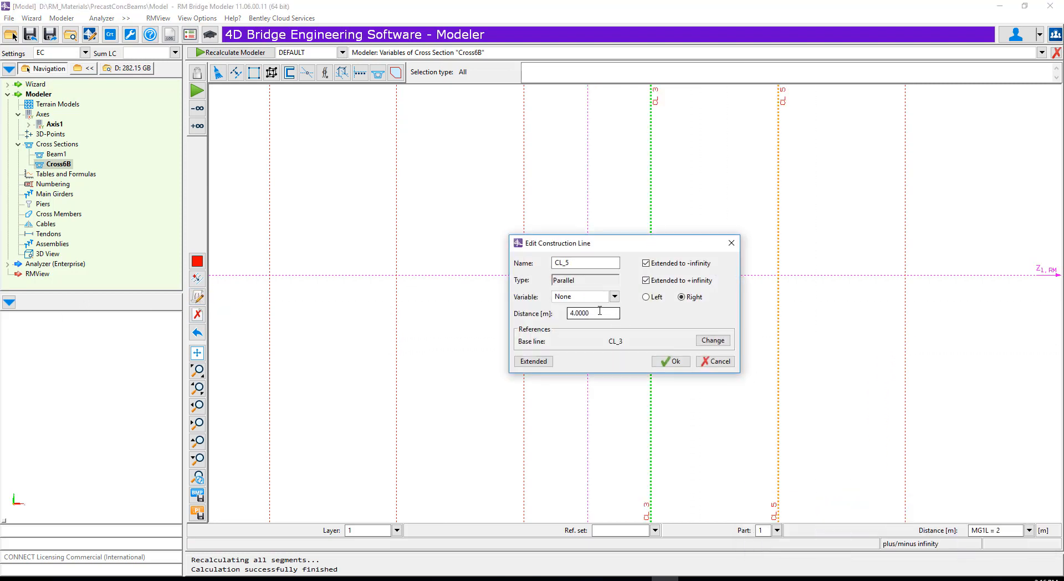
{"action": "left_click", "coordinate": [616, 296]}
{"action": "left_click", "coordinate": [574, 337]}
{"action": "left_click", "coordinate": [672, 361]}
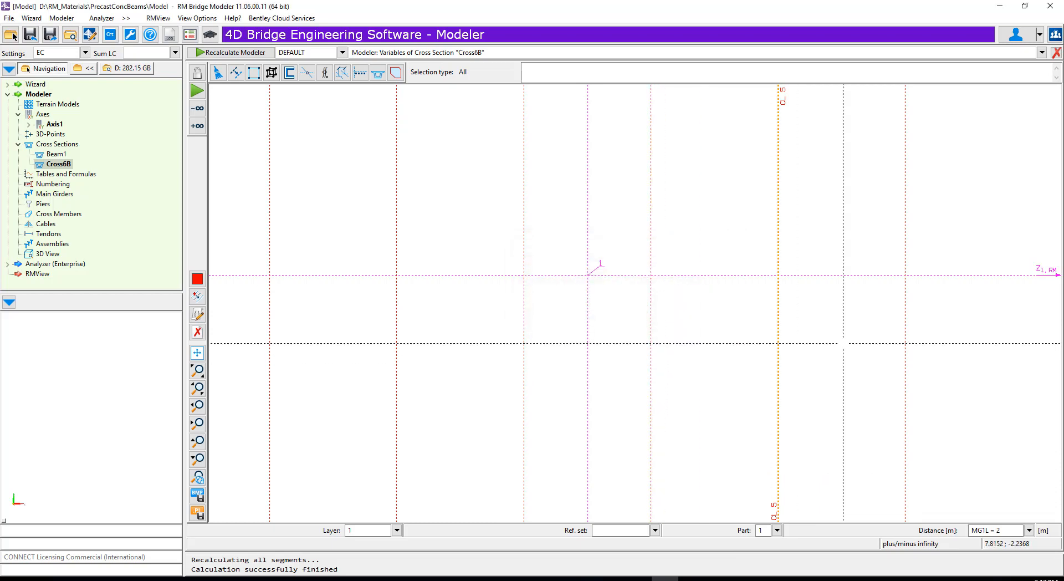
- Assign variable MG3L to construction line CL_6, the outermost parallel right of the vertical axis
{"action": "left_click", "coordinate": [198, 315]}
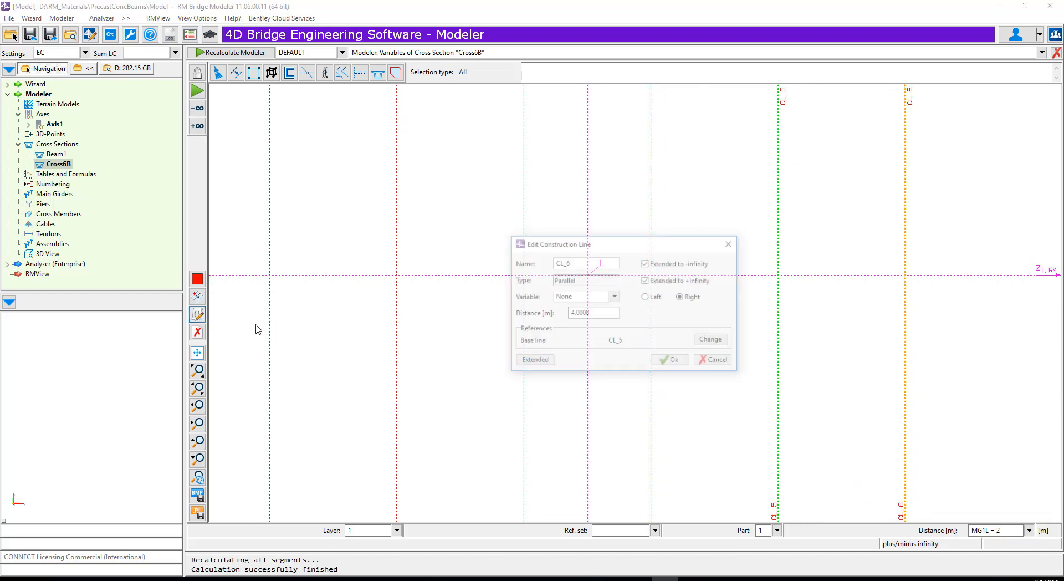
{"action": "left_click", "coordinate": [615, 297]}
{"action": "left_click", "coordinate": [593, 356]}
{"action": "left_click", "coordinate": [672, 361]}
- Assign variable MG1R to construction line CL_4, the first parallel left of the vertical axis
{"action": "left_click", "coordinate": [524, 335]}
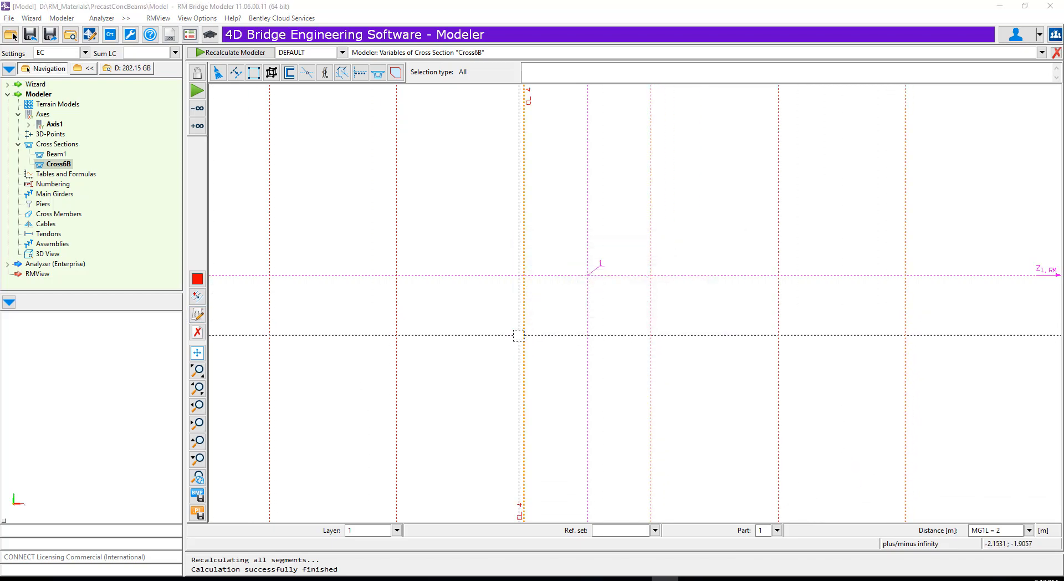
{"action": "left_click", "coordinate": [198, 316]}
{"action": "left_click", "coordinate": [615, 297]}
{"action": "left_click", "coordinate": [575, 320]}
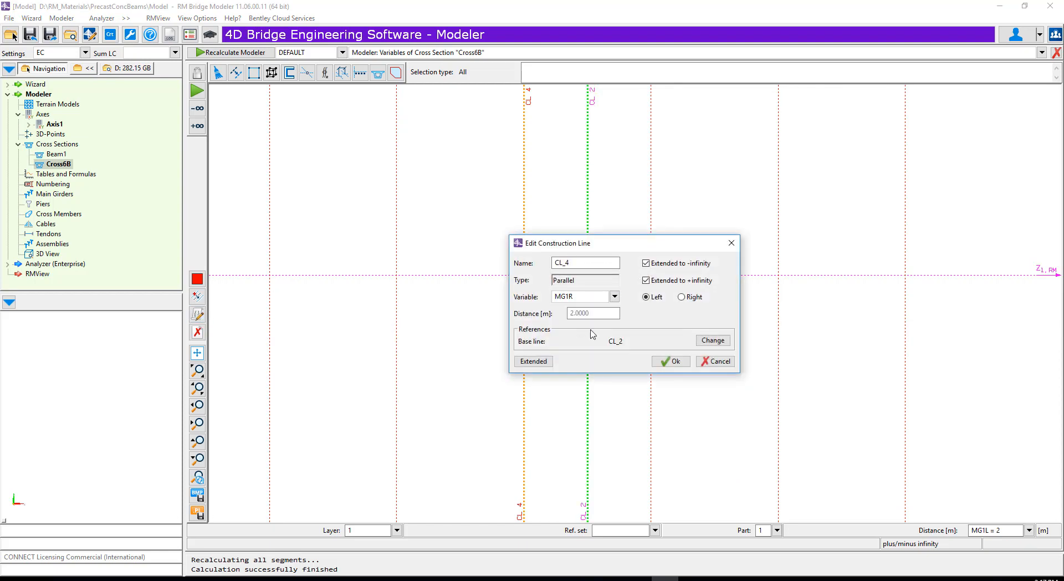
{"action": "left_click", "coordinate": [672, 361]}
- Assign variable MG2R to construction line CL_7, the second parallel left of the vertical axis
{"action": "left_click", "coordinate": [396, 329]}
{"action": "left_click", "coordinate": [198, 316]}
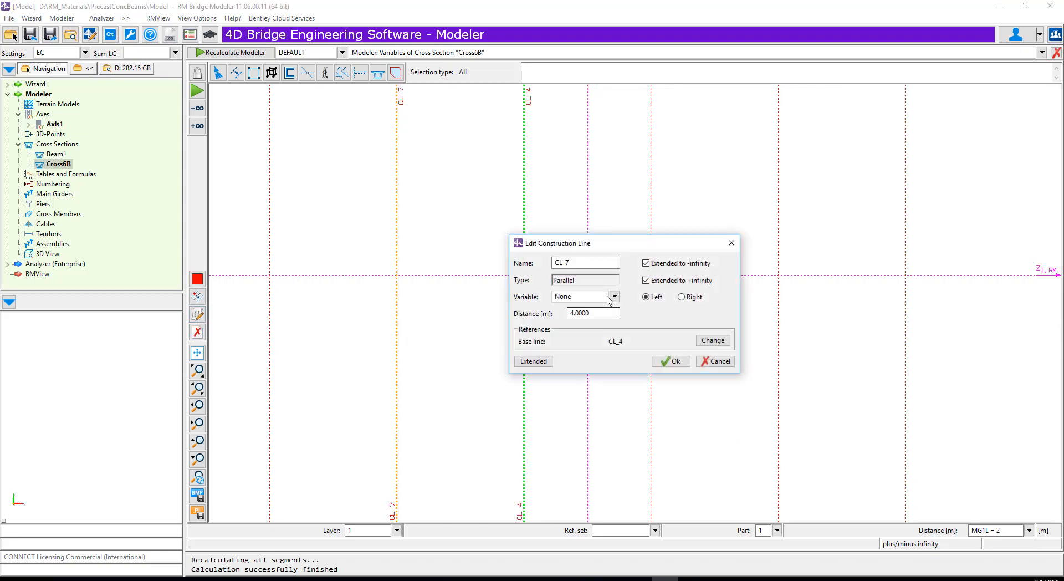
{"action": "left_click", "coordinate": [615, 296]}
{"action": "left_click", "coordinate": [581, 356]}
{"action": "left_click", "coordinate": [668, 362]}
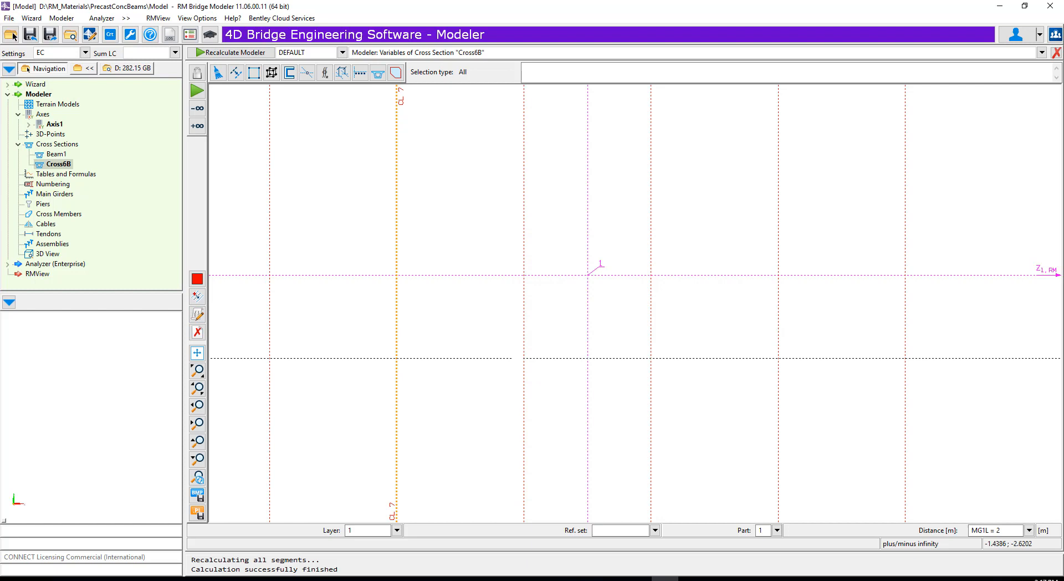
{"action": "left_click", "coordinate": [198, 316]}
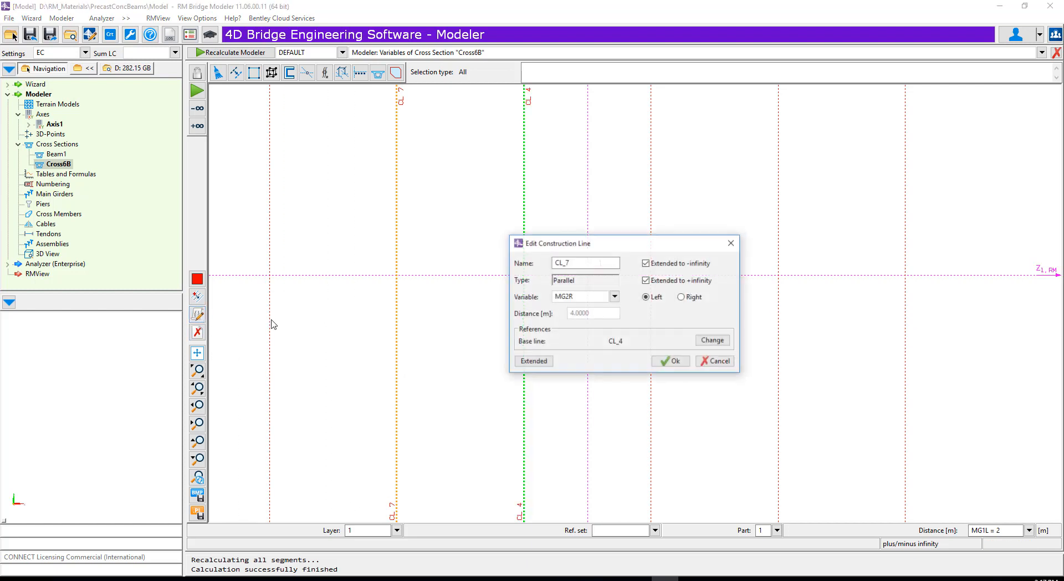
{"action": "left_click", "coordinate": [661, 365]}
- Assign variable MG3R to construction line CL_8, the outermost parallel left of the vertical axis
{"action": "left_click", "coordinate": [269, 330]}
{"action": "left_click", "coordinate": [198, 315]}
{"action": "left_click", "coordinate": [614, 296]}
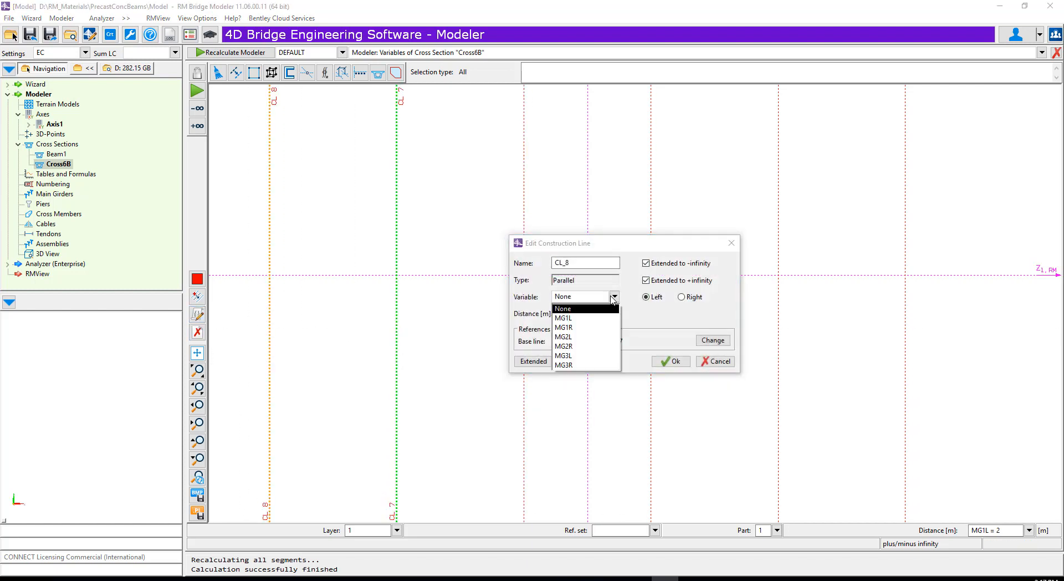
{"action": "left_click", "coordinate": [577, 365]}
{"action": "left_click", "coordinate": [671, 361]}
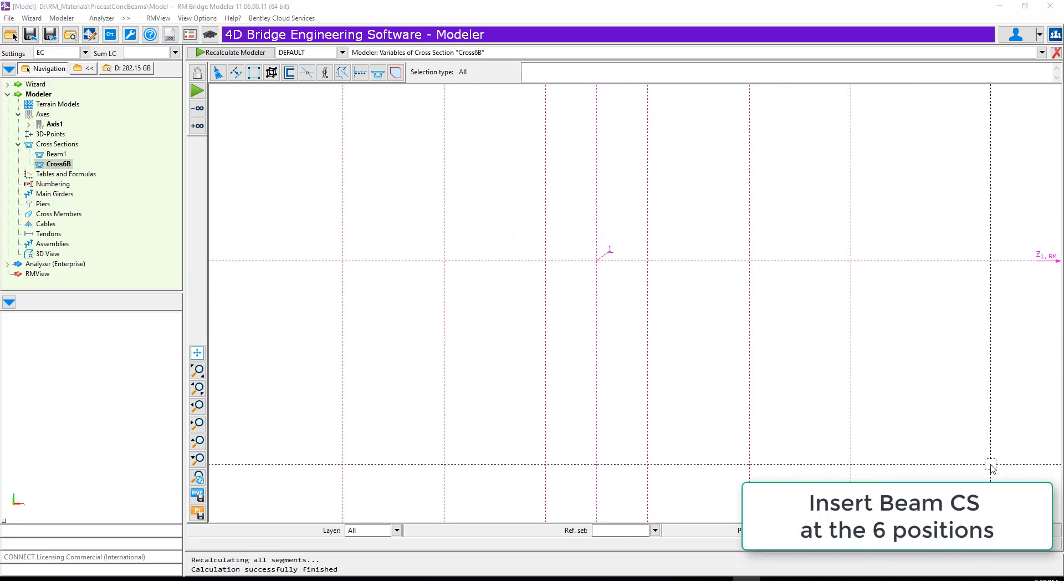
- Insert cross section Beam1 at the intersection of CL_1 and CL_3, renaming MG1XS1 and MG1XS2 to MG1LXS1 and MG1LXS2
{"action": "left_click", "coordinate": [378, 73]}
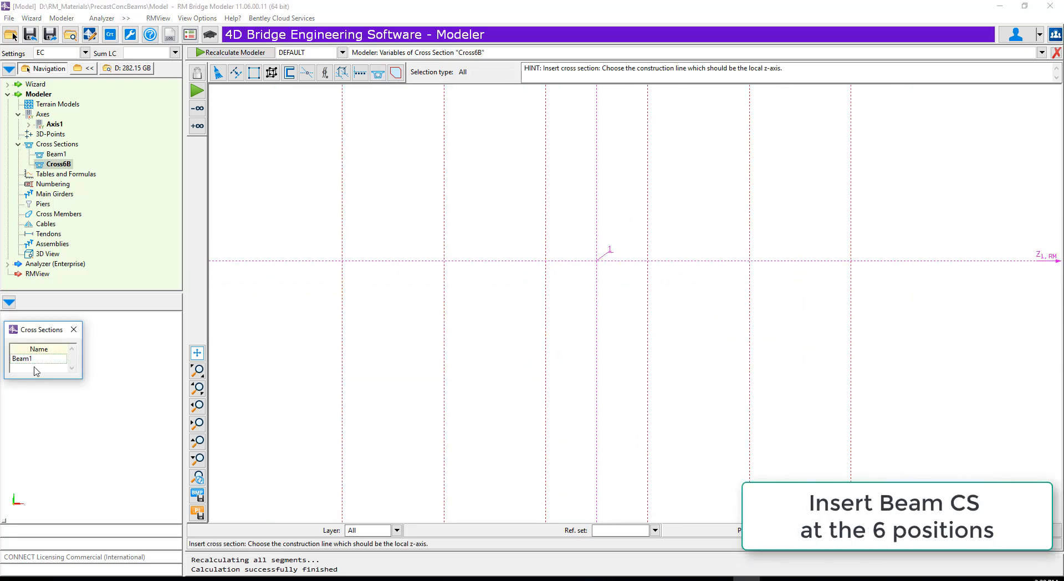
{"action": "left_click", "coordinate": [38, 360]}
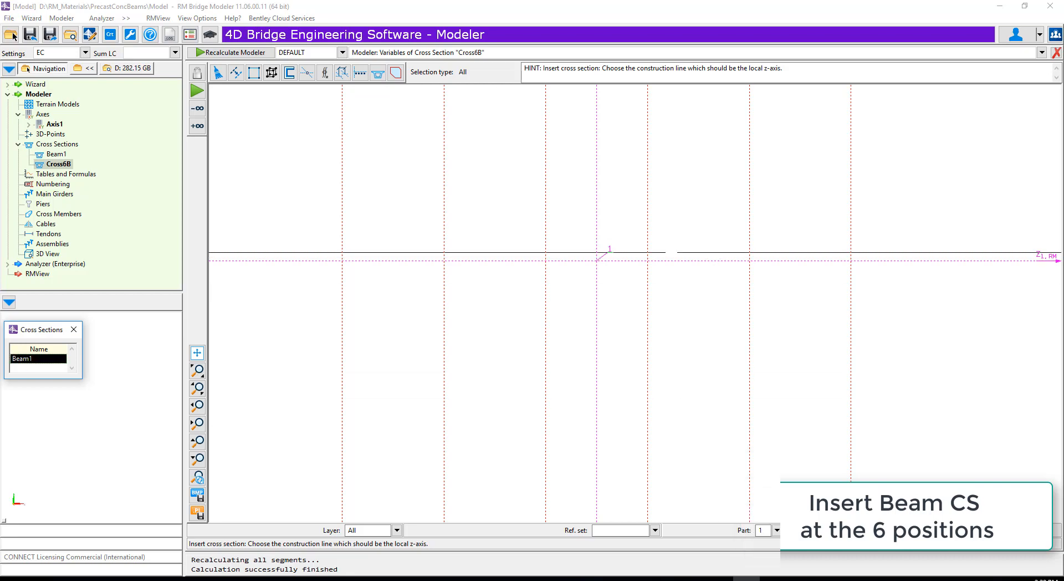
{"action": "left_click", "coordinate": [648, 261]}
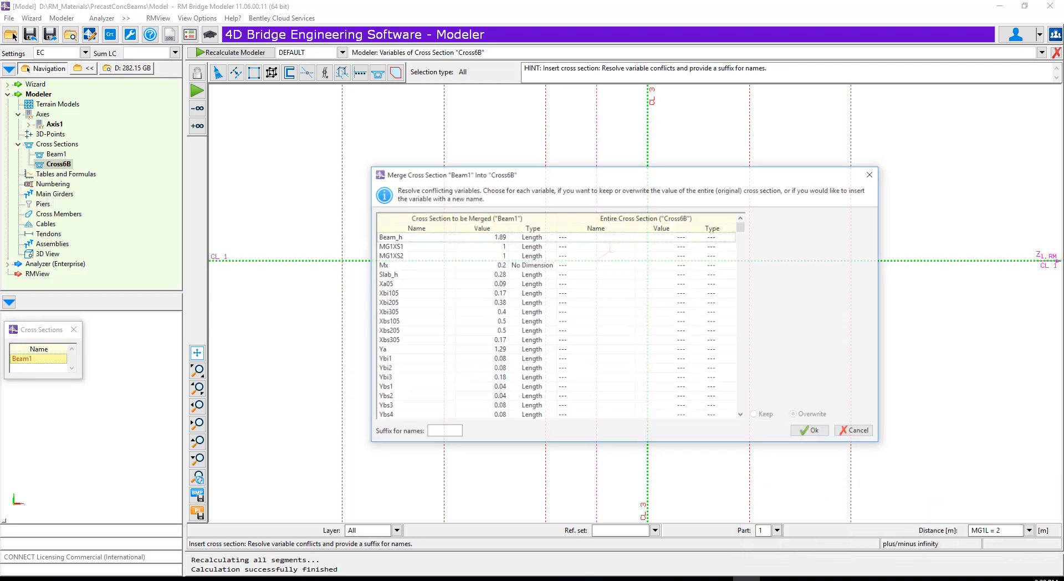
{"action": "left_click", "coordinate": [394, 246]}
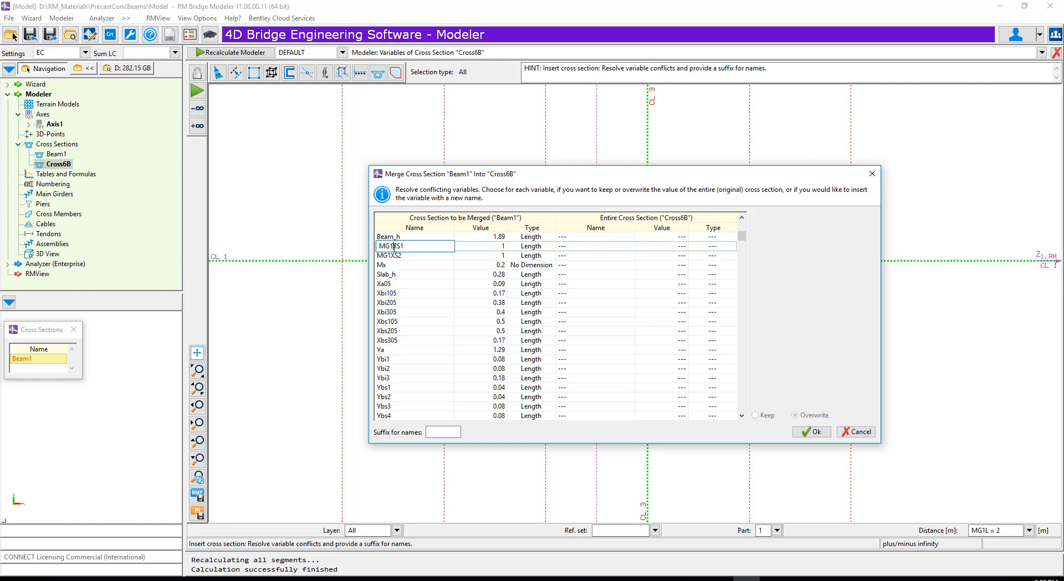
{"action": "double_click", "coordinate": [394, 256]}
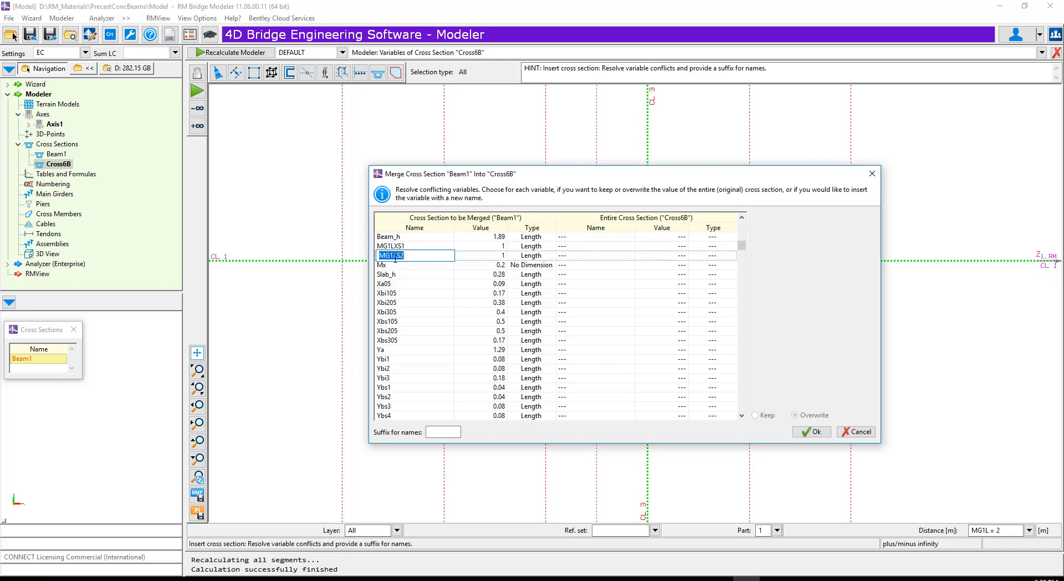
{"action": "left_click", "coordinate": [394, 256]}
{"action": "left_click", "coordinate": [807, 436]}
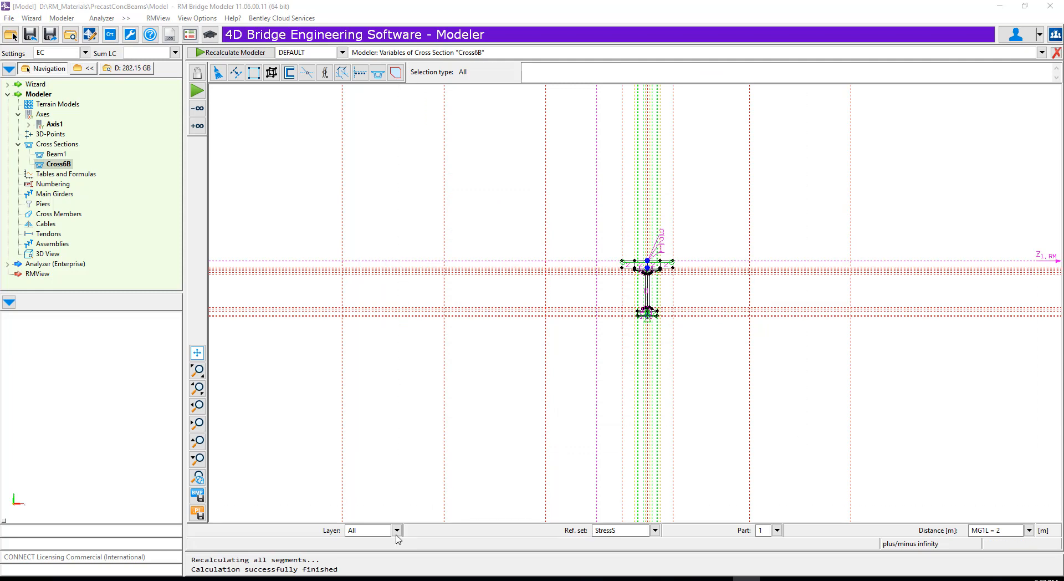
- Hide layer 10, and insert Beam1 at CL_1 and CL_5 with MG1XS1 and MG1XS2 renamed MG2LXS1 and MG2LXS2
{"action": "left_click", "coordinate": [283, 507]}
{"action": "left_click", "coordinate": [305, 394]}
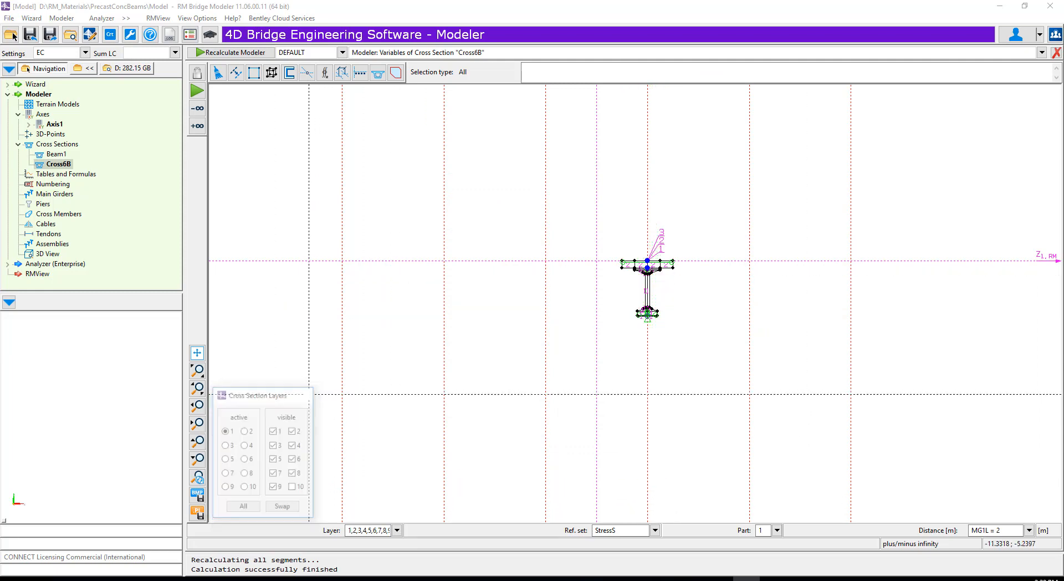
{"action": "left_click", "coordinate": [379, 73]}
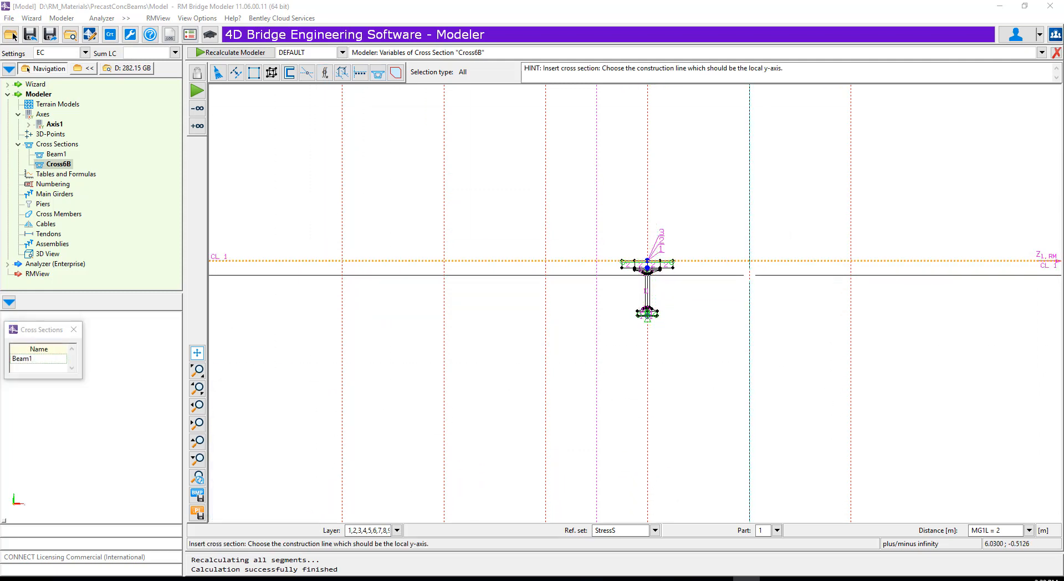
{"action": "double_click", "coordinate": [388, 248]}
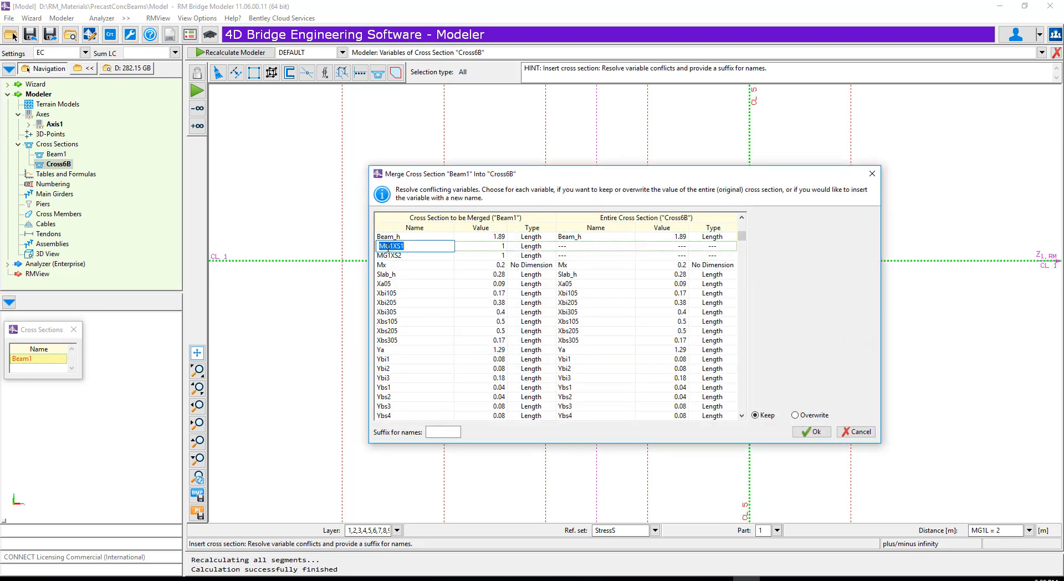
{"action": "double_click", "coordinate": [393, 255]}
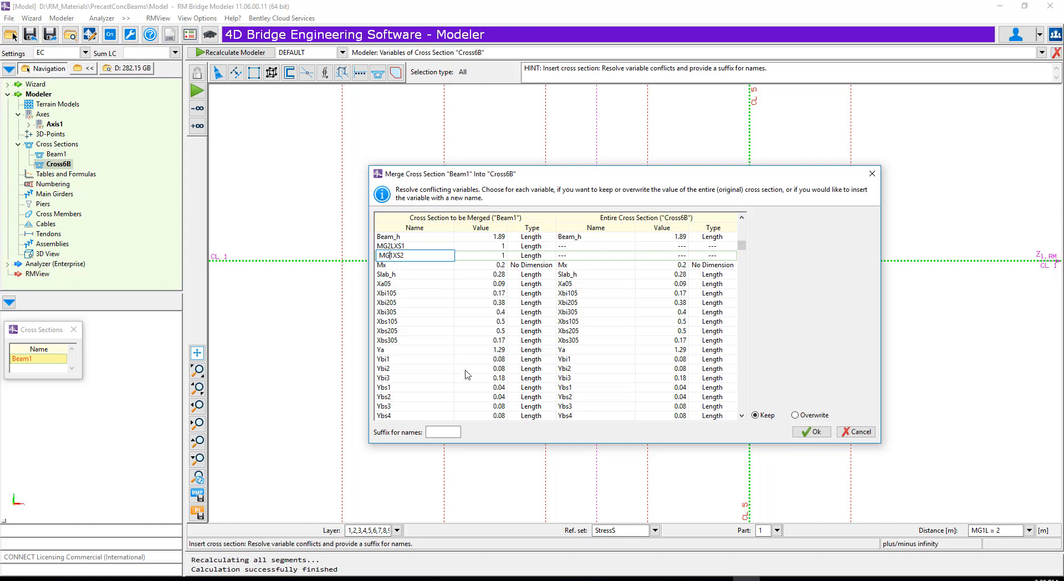
{"action": "left_click", "coordinate": [797, 436]}
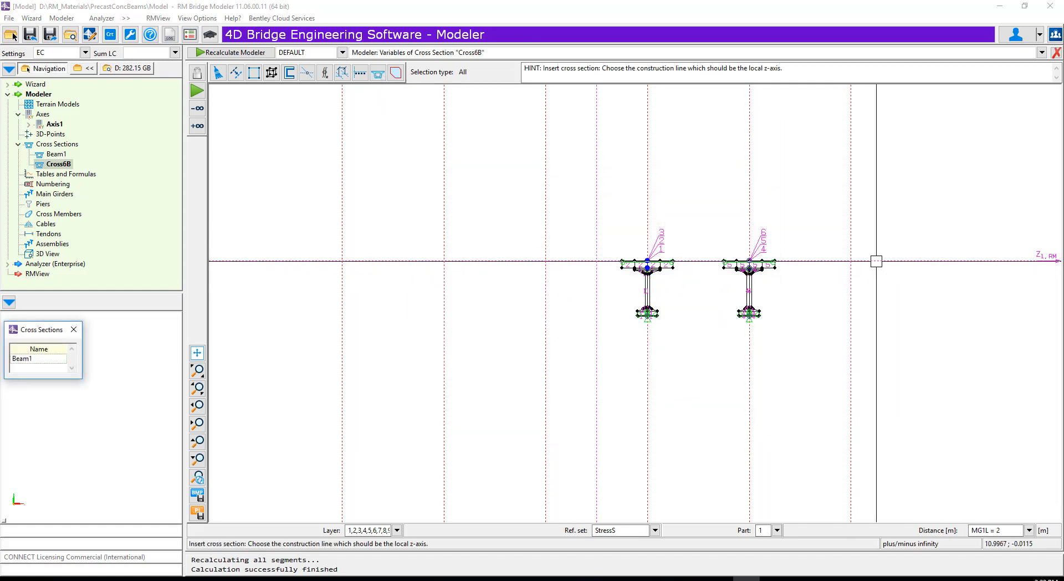
- Insert Beam1 at the intersection of CL_1 and CL_6, renaming MG1XS1 and MG1XS2 to MG3LXS1 and MG3LXS2
{"action": "left_click", "coordinate": [851, 281]}
{"action": "double_click", "coordinate": [393, 246]}
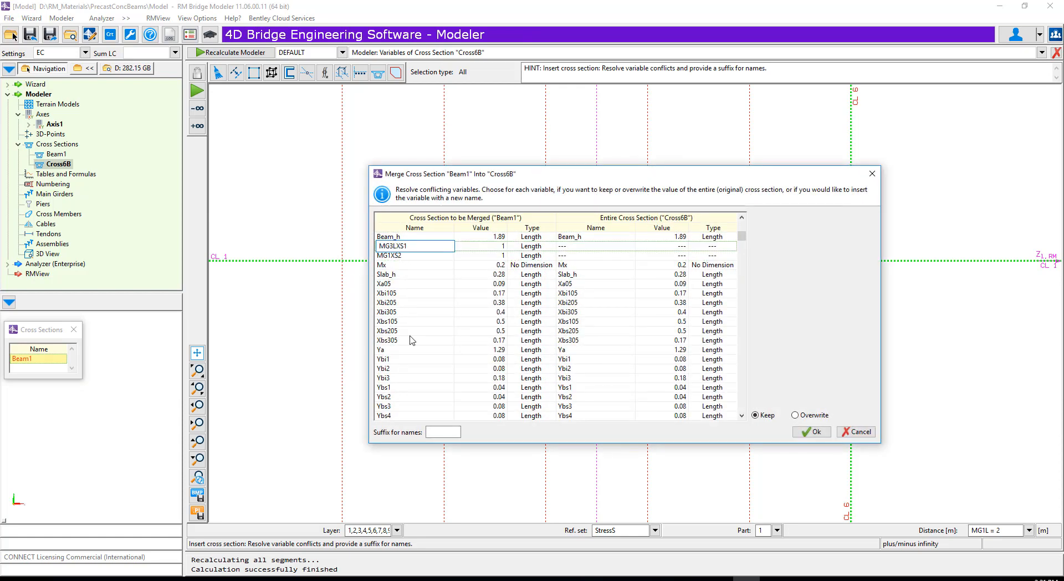
{"action": "double_click", "coordinate": [400, 258]}
{"action": "left_click", "coordinate": [390, 257]}
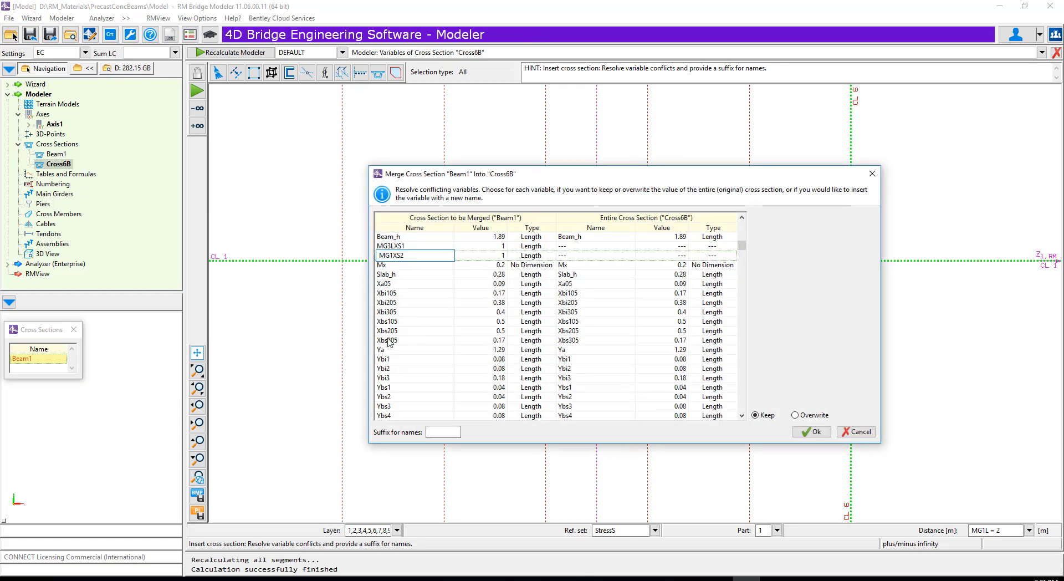
{"action": "type", "text": "3L"}
{"action": "left_click", "coordinate": [812, 432]}
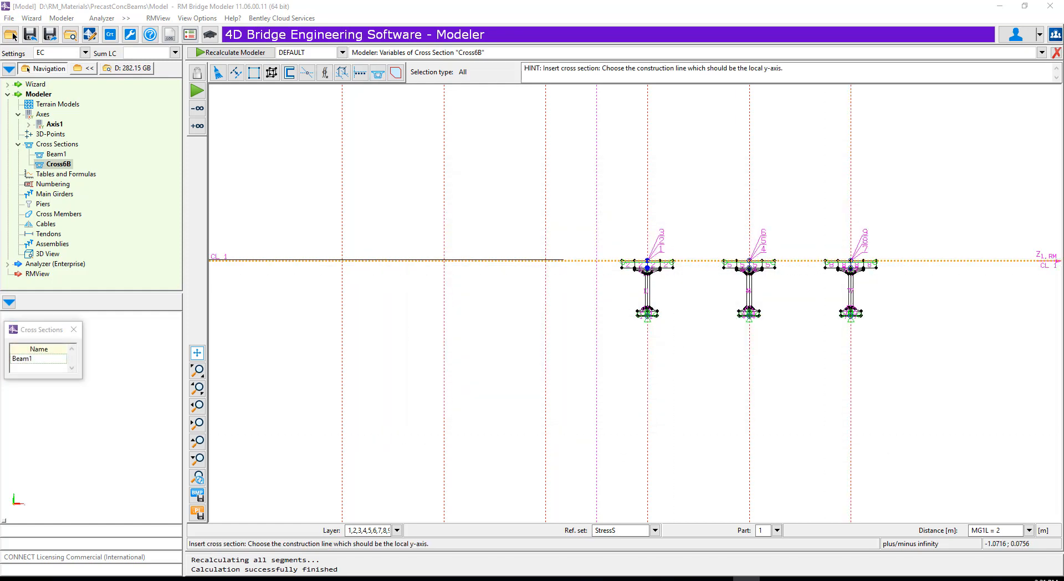
- Insert Beam1 at the intersection of CL_1 and CL_4, renaming MG1XS1 and MG1XS2 to MG1RXS1 and MG1RXS2
{"action": "left_click", "coordinate": [397, 259]}
{"action": "left_click", "coordinate": [397, 248]}
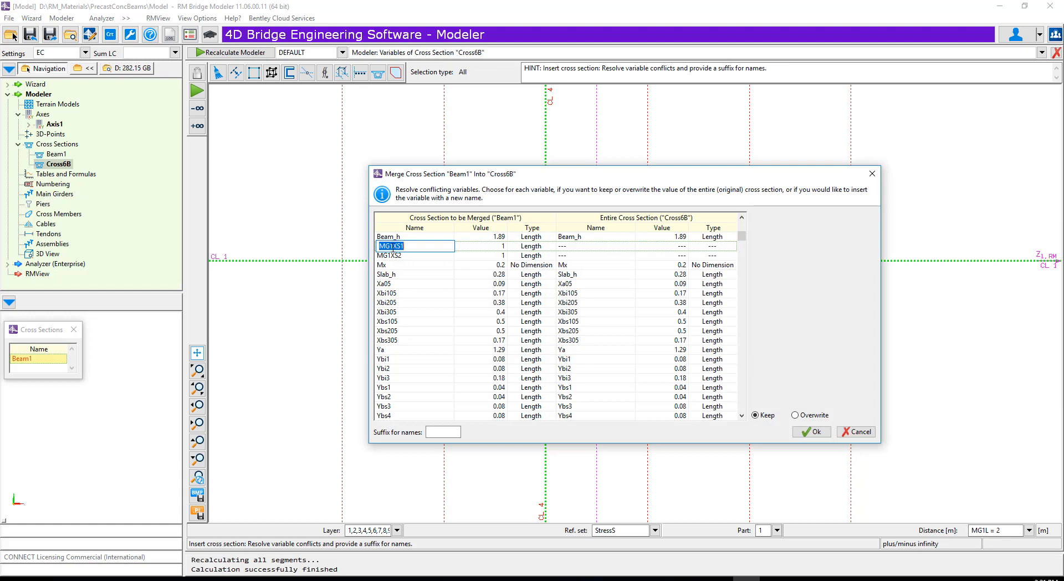
{"action": "left_click", "coordinate": [393, 255]}
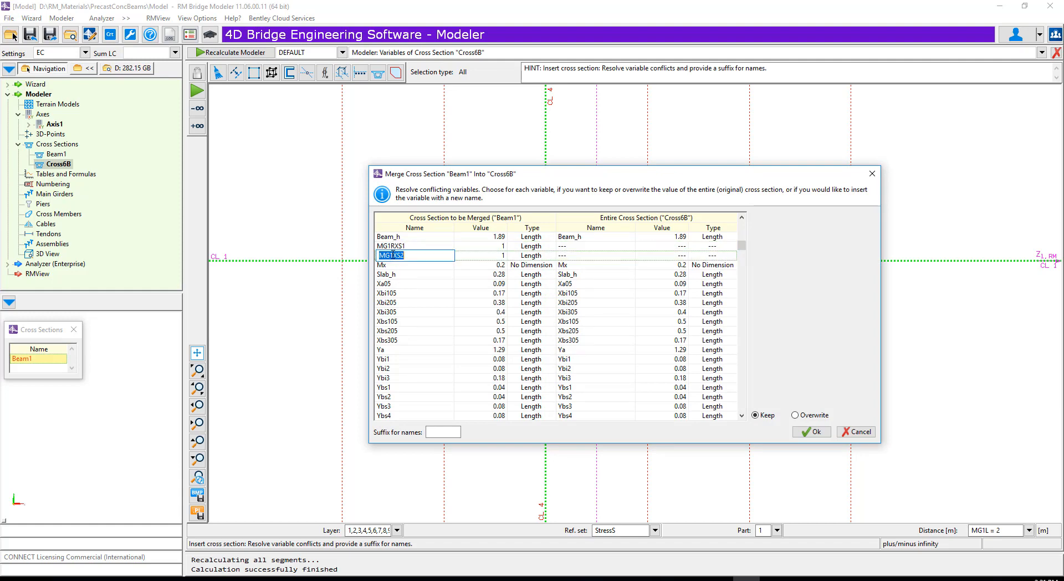
{"action": "left_click", "coordinate": [812, 432]}
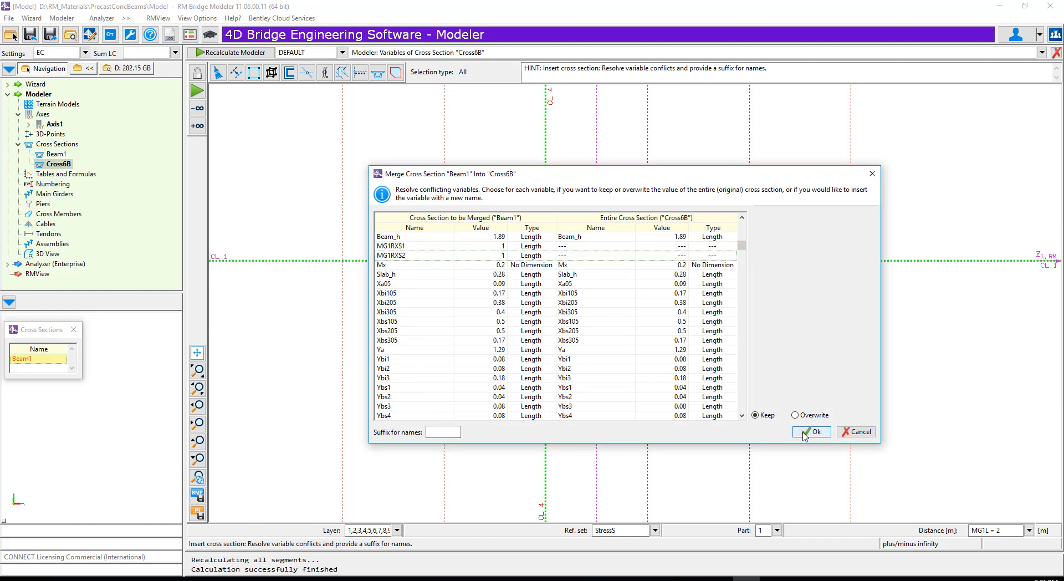
- Insert Beam1 at the intersection of CL_1 and CL_7, renaming MG1XS1 and MG1XS2 to MG2RXS1 and MG2RXS2
{"action": "left_click", "coordinate": [378, 74]}
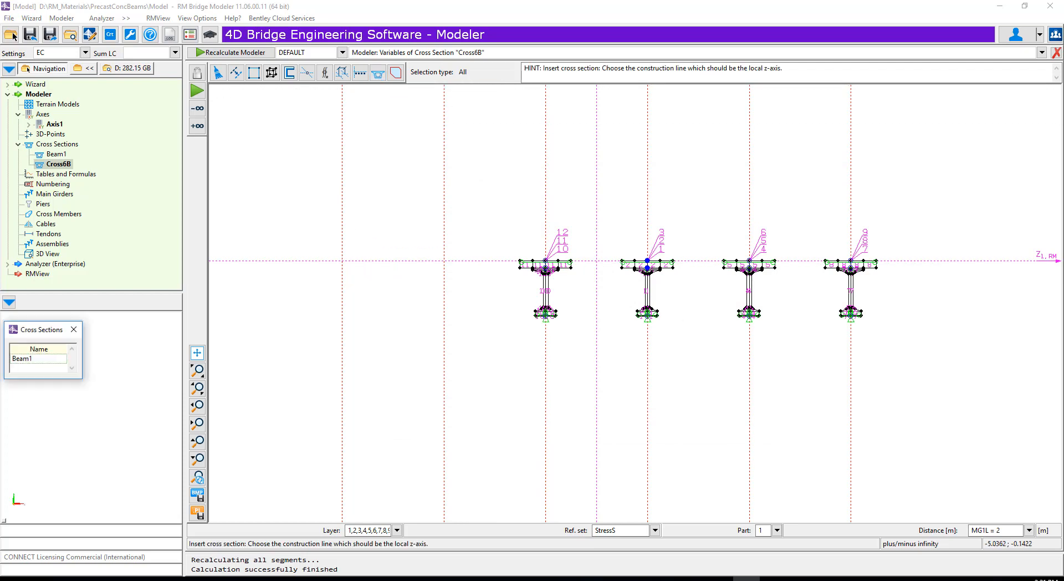
{"action": "left_click", "coordinate": [443, 274]}
{"action": "left_click", "coordinate": [405, 247]}
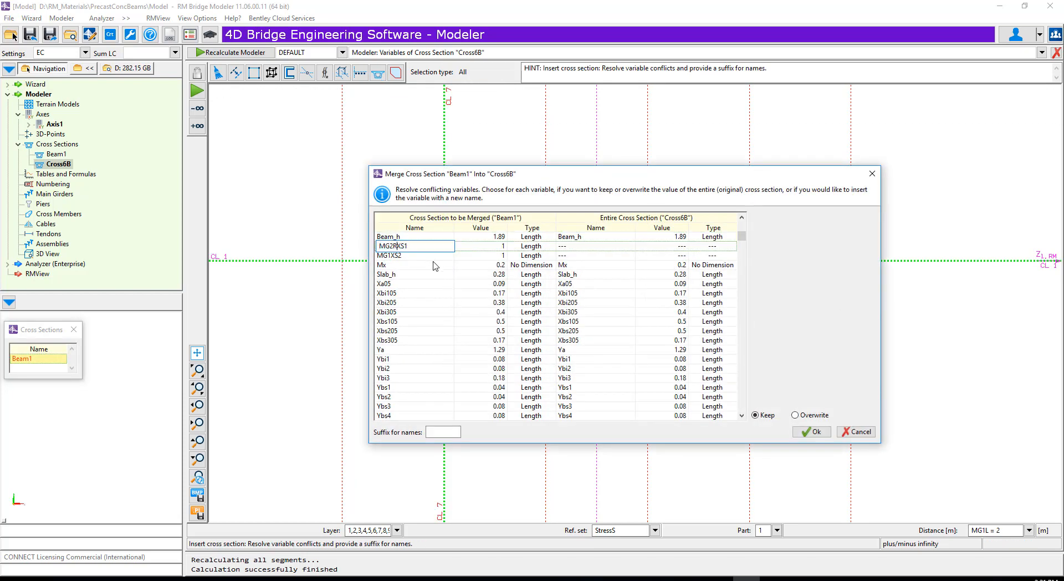
{"action": "left_click", "coordinate": [391, 254]}
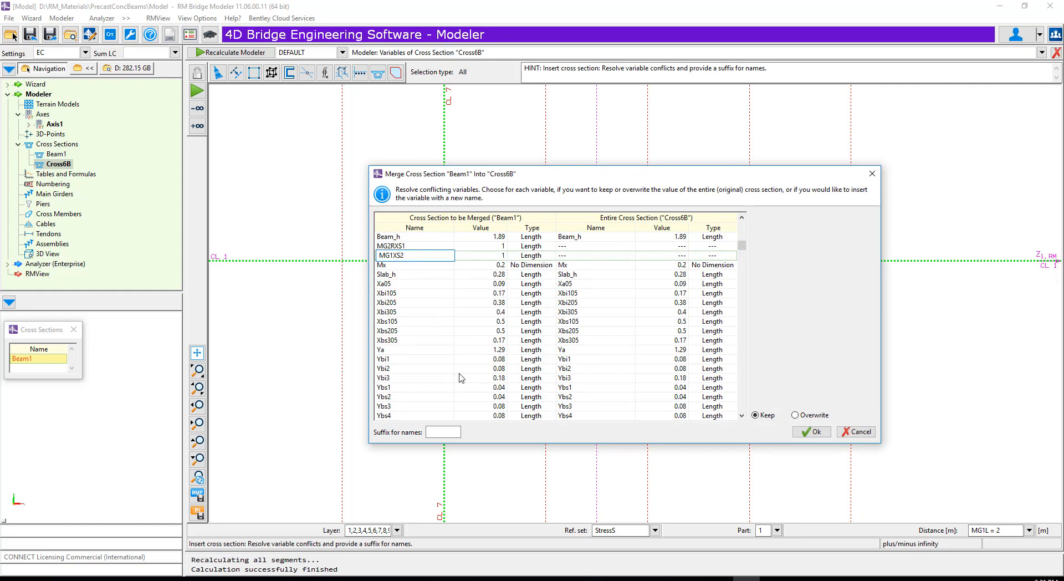
{"action": "left_click", "coordinate": [811, 431]}
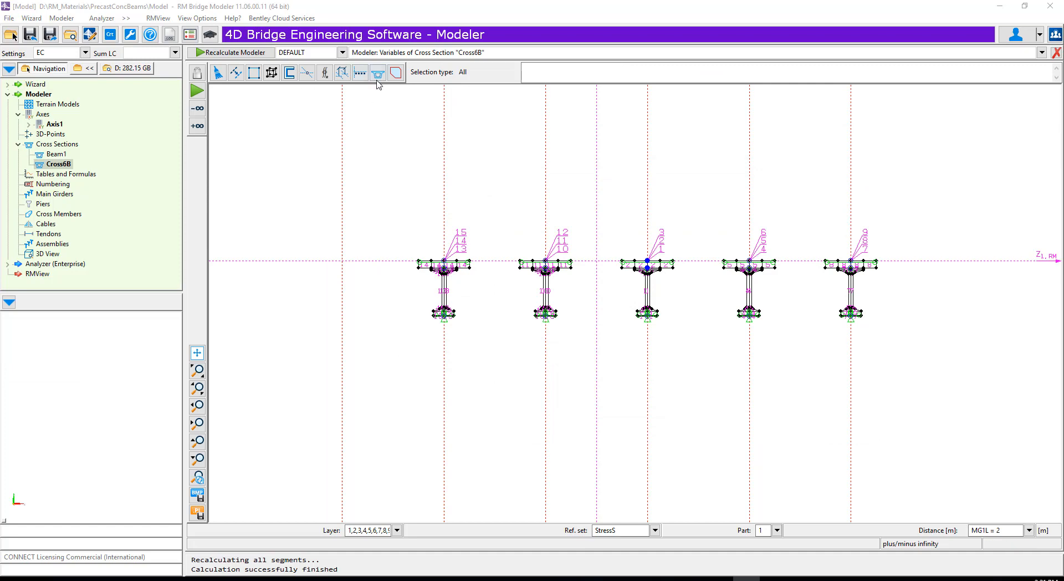
- Insert Beam1 at the intersection of CL_1 and CL_8, renaming MG1XS1 and MG1XS2 to MG3RXS1 and MG3RXS2
{"action": "left_click", "coordinate": [344, 278]}
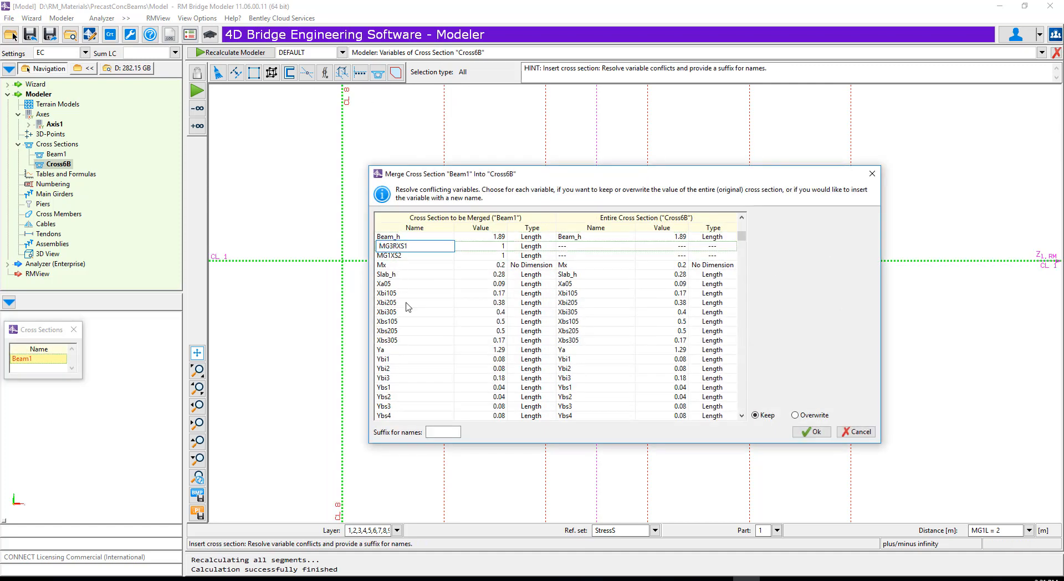
{"action": "left_click", "coordinate": [407, 255]}
{"action": "left_click", "coordinate": [394, 255]}
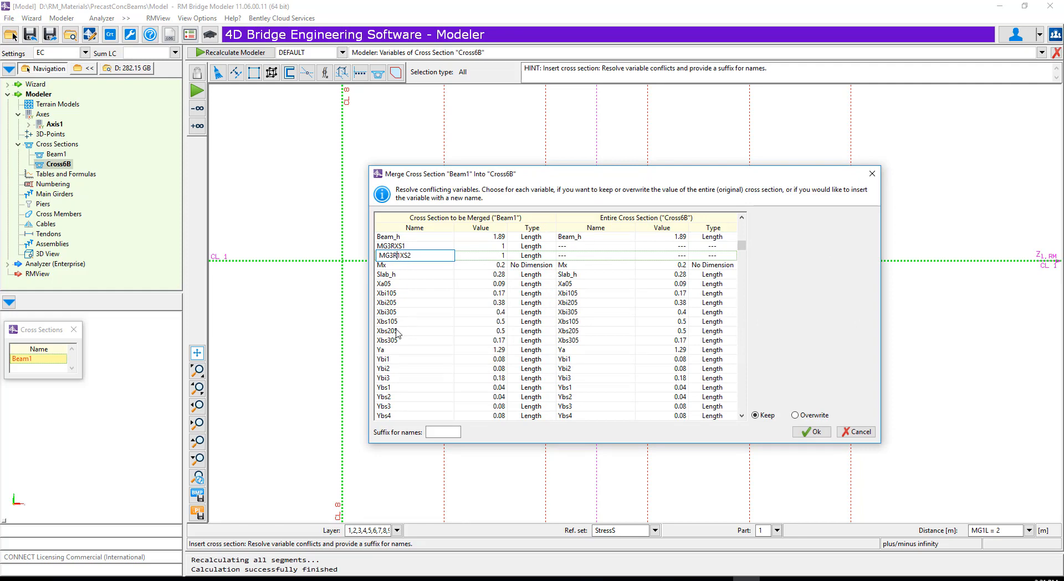
{"action": "left_click", "coordinate": [819, 437]}
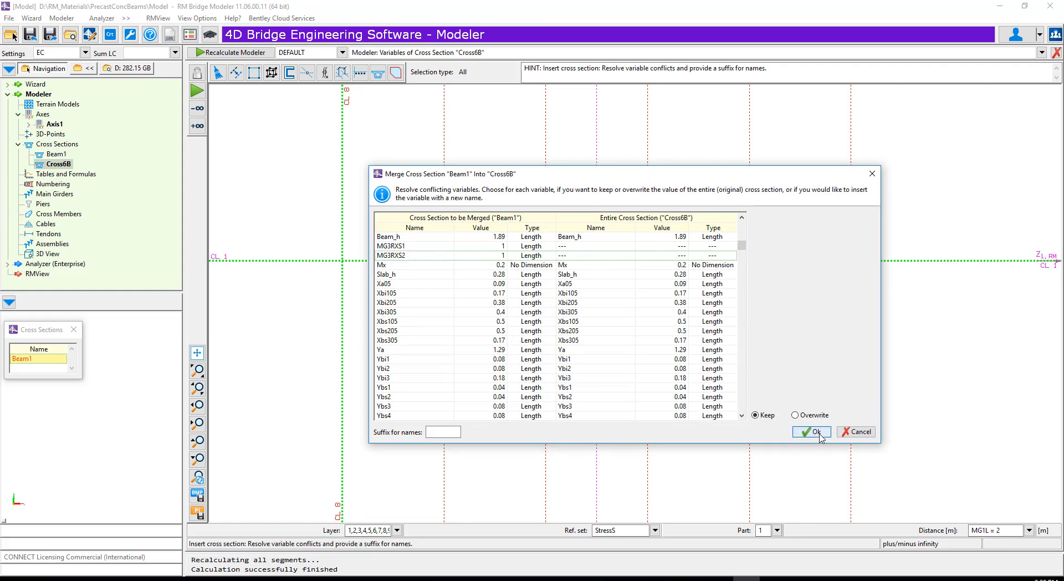
{"action": "left_click", "coordinate": [821, 437]}
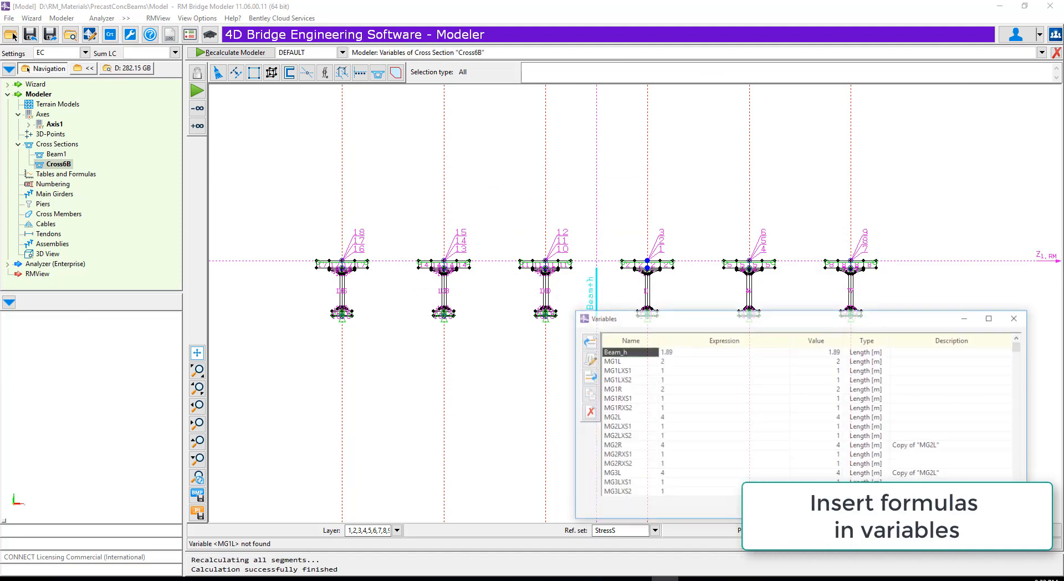
- Set the expression of variable MG1LXS1 to MG1L in the cross section's variable list
{"action": "left_click", "coordinate": [684, 361]}
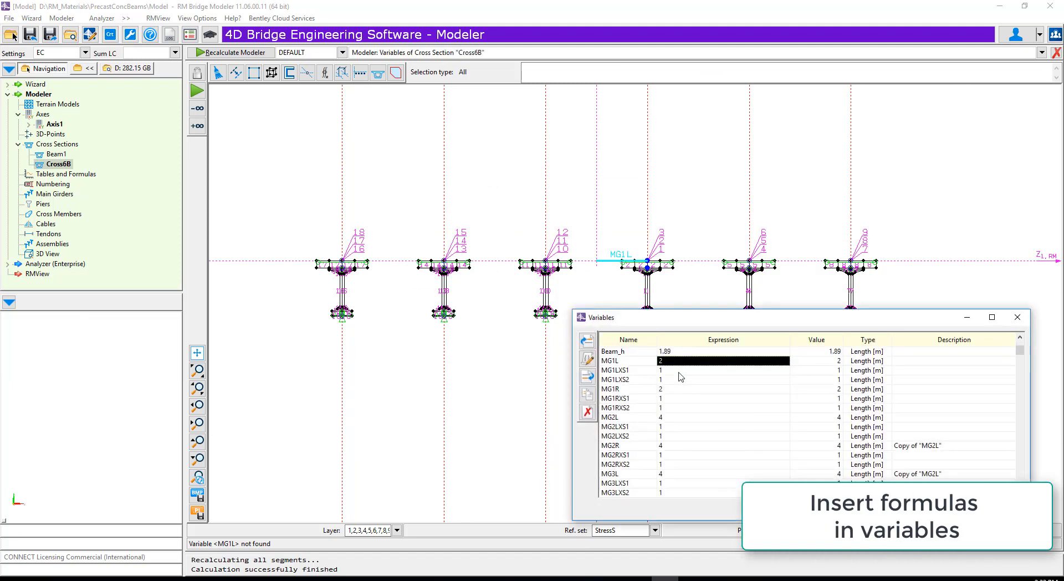
{"action": "double_click", "coordinate": [680, 370]}
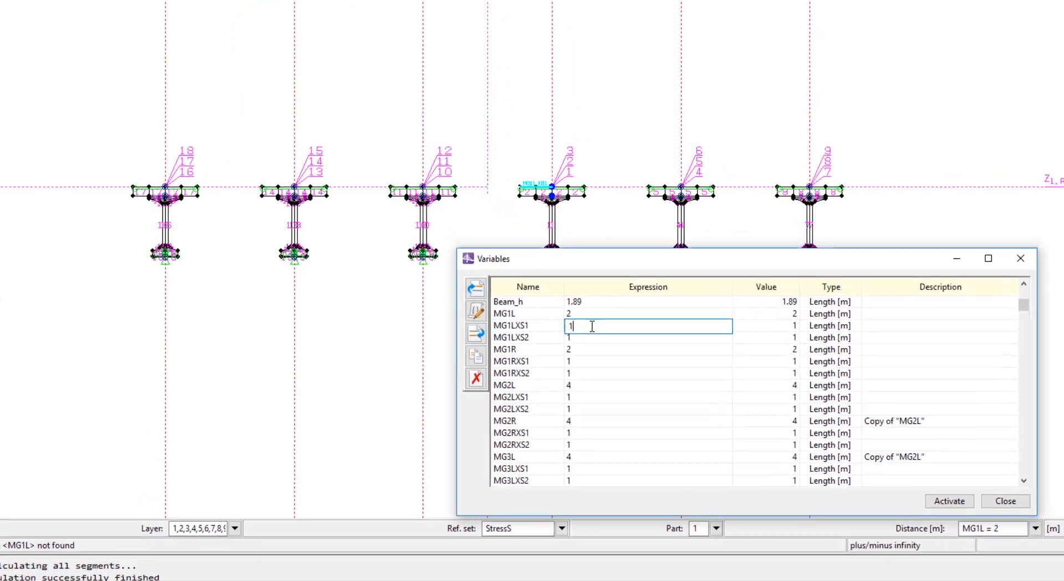
{"action": "key", "text": "BackSpace"}
{"action": "type", "text": "MG1"}
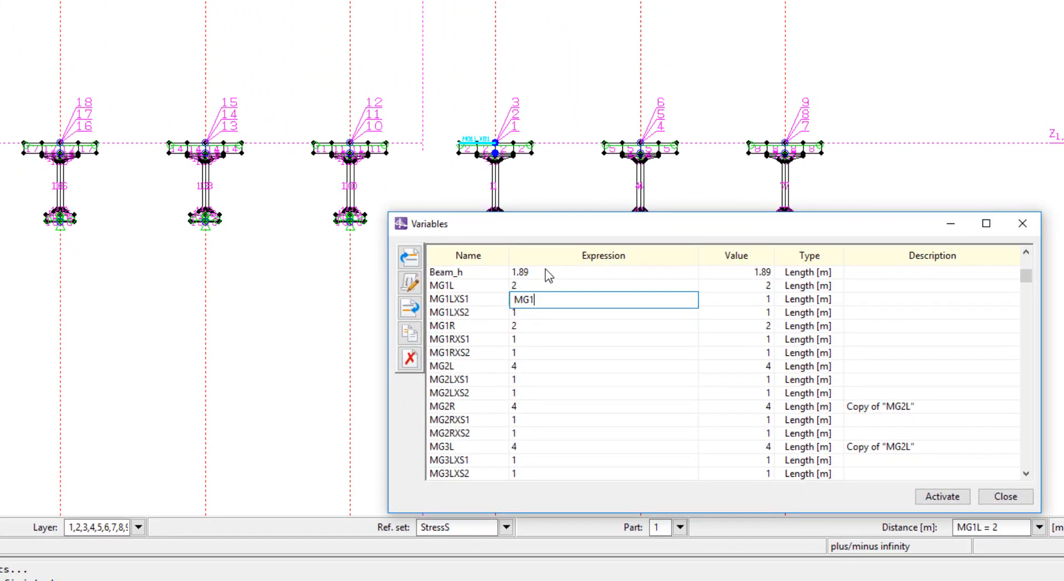
{"action": "type", "text": "L"}
- Set the expression of variable MG1LXS2 to MG2L/2
{"action": "left_click", "coordinate": [525, 315]}
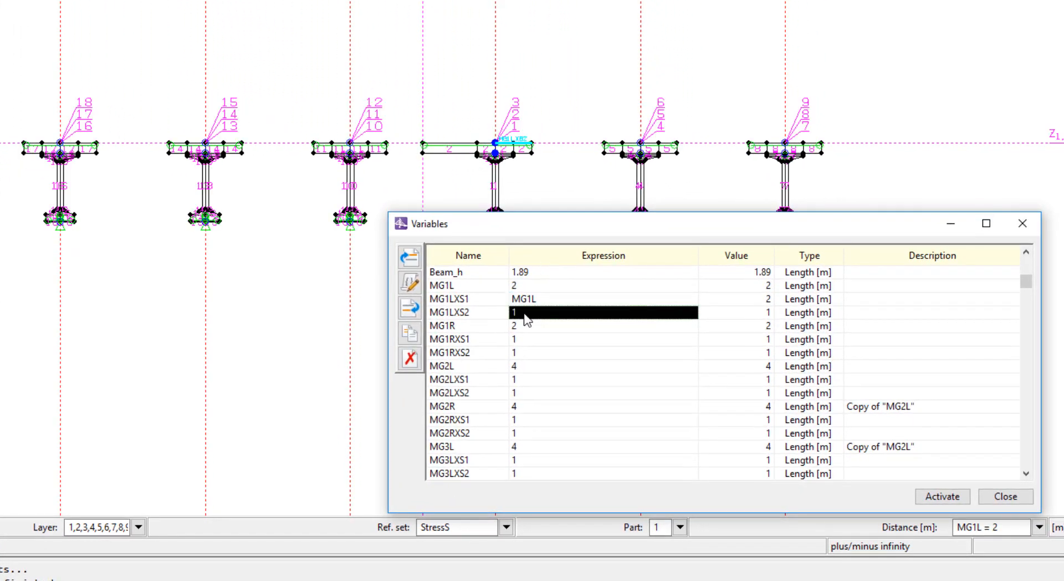
{"action": "left_click", "coordinate": [524, 314]}
{"action": "key", "text": "BackSpace"}
{"action": "type", "text": "MG2L"}
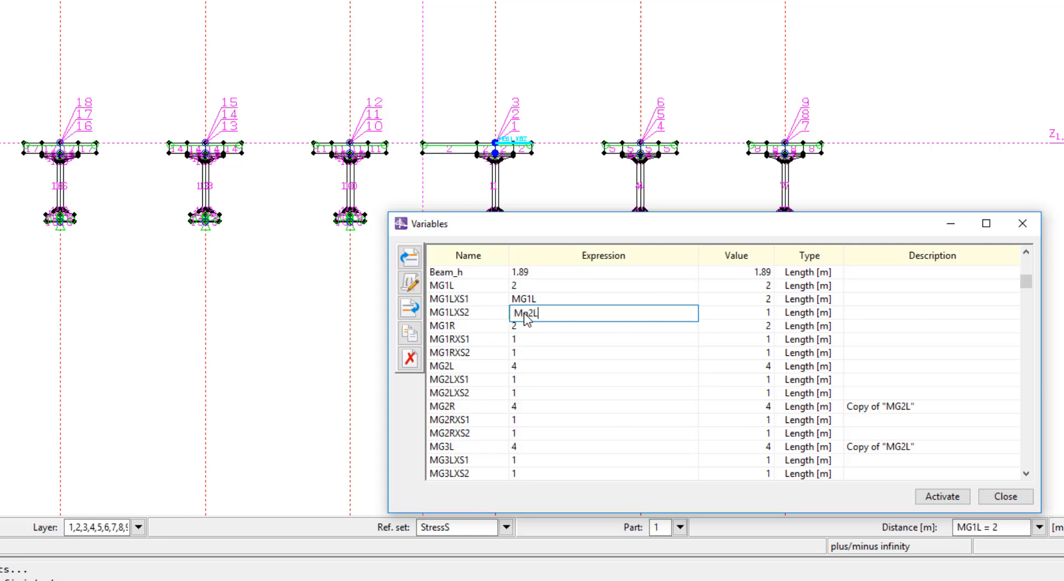
{"action": "type", "text": "G"}
{"action": "left_click_drag", "start_coordinate": [561, 313], "coordinate": [439, 302]}
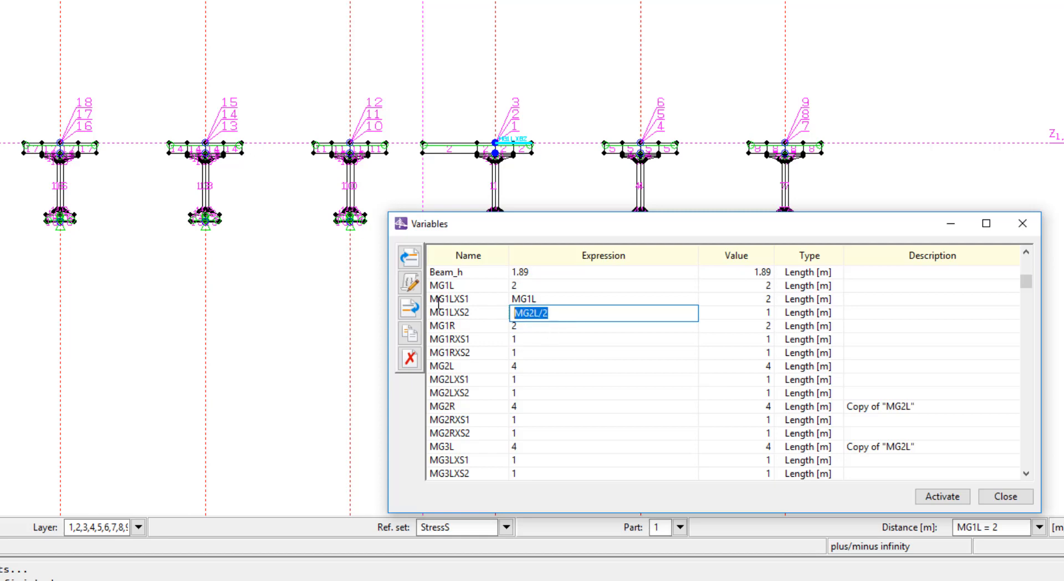
- Set the expression of variable MG2LXS1 to MG2L/2
{"action": "left_click", "coordinate": [525, 341]}
{"action": "left_click", "coordinate": [523, 355]}
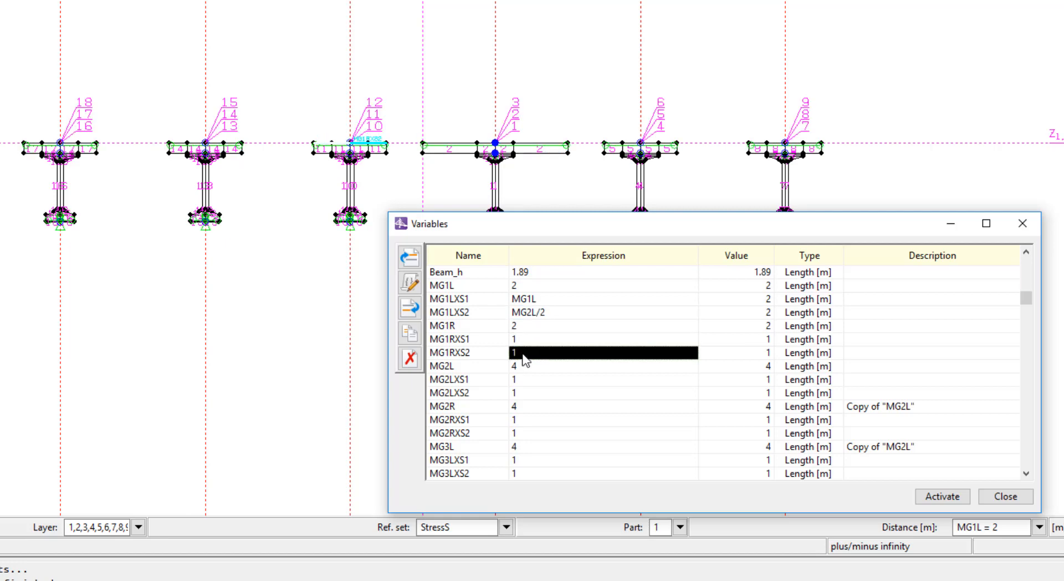
{"action": "left_click", "coordinate": [525, 381]}
{"action": "left_click", "coordinate": [525, 381]}
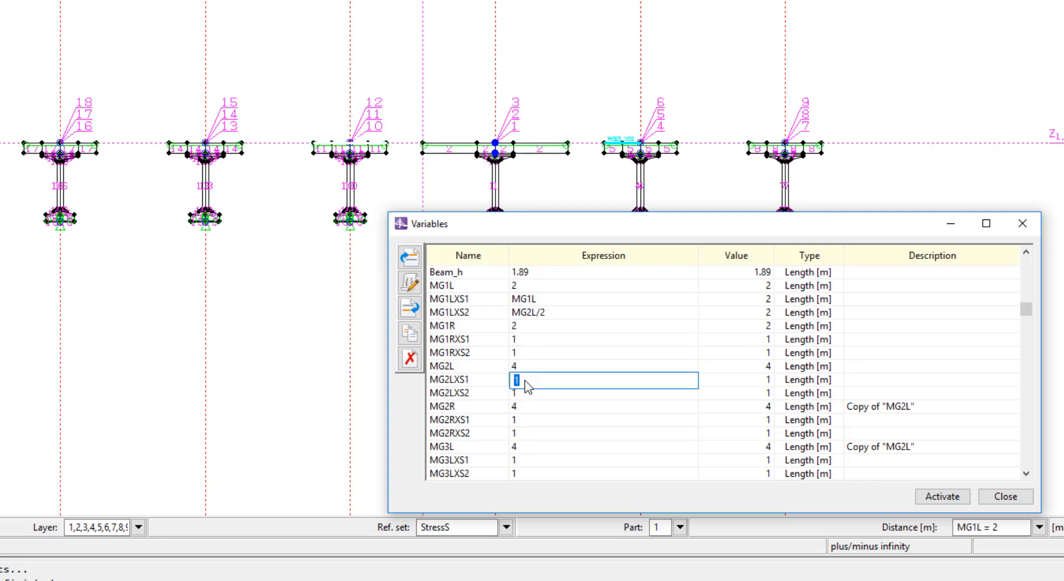
{"action": "type", "text": "MG2L/2"}
- Set the expression of variable MG2LXS2 to MG3L/2
{"action": "left_click", "coordinate": [529, 396]}
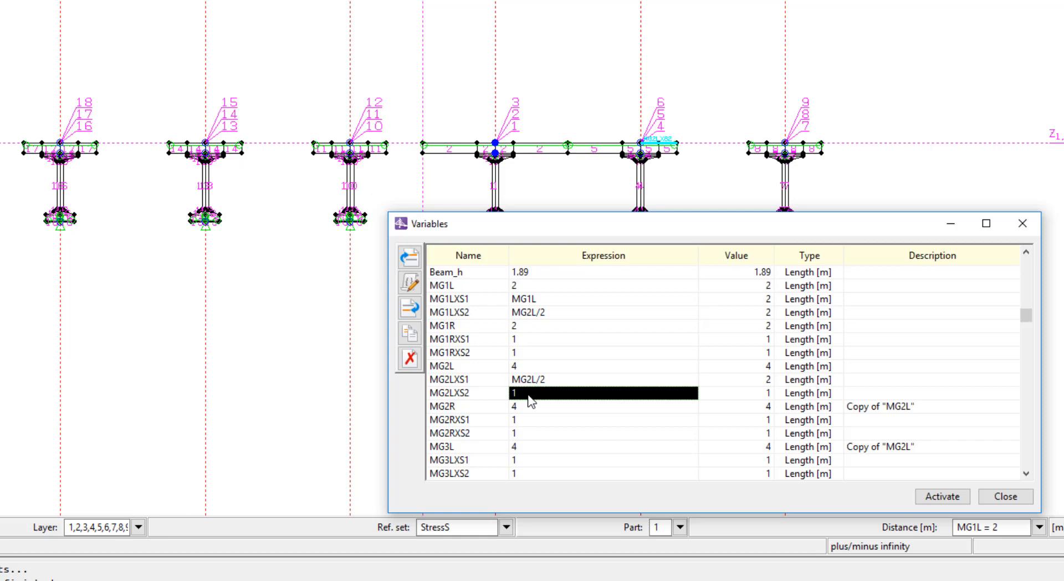
{"action": "left_click", "coordinate": [530, 397]}
{"action": "type", "text": "MG2L/2"}
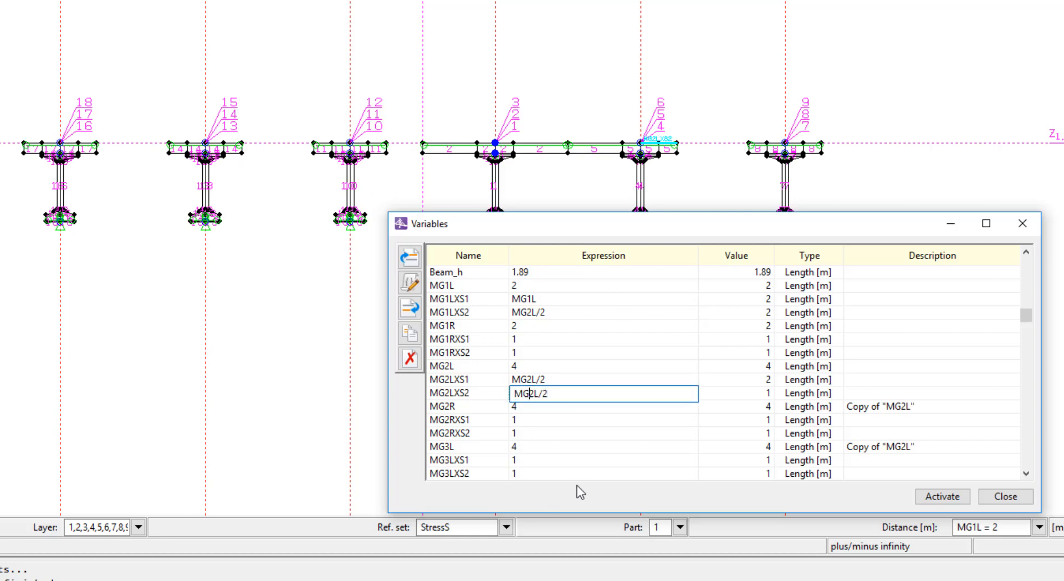
{"action": "type", "text": "3"}
{"action": "key", "text": "Delete"}
{"action": "left_click_drag", "start_coordinate": [551, 394], "coordinate": [452, 397]}
{"action": "key", "text": "ctrl+c"}
- Set the expression of variable MG3LXS1 to MG3L/2
{"action": "left_click", "coordinate": [540, 421]}
{"action": "left_click", "coordinate": [537, 461]}
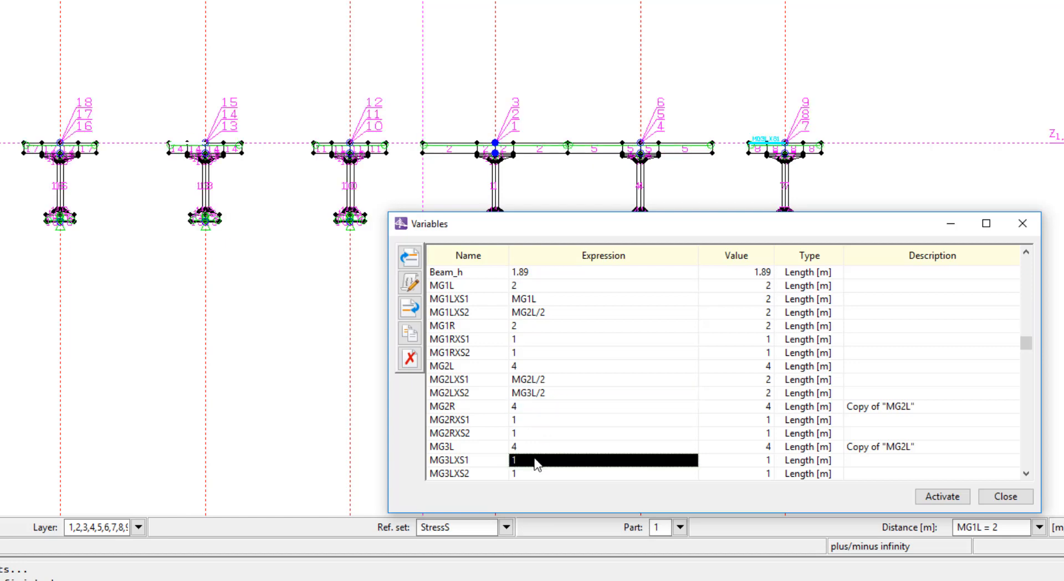
{"action": "left_click", "coordinate": [537, 463]}
{"action": "key", "text": "ctrl+v"}
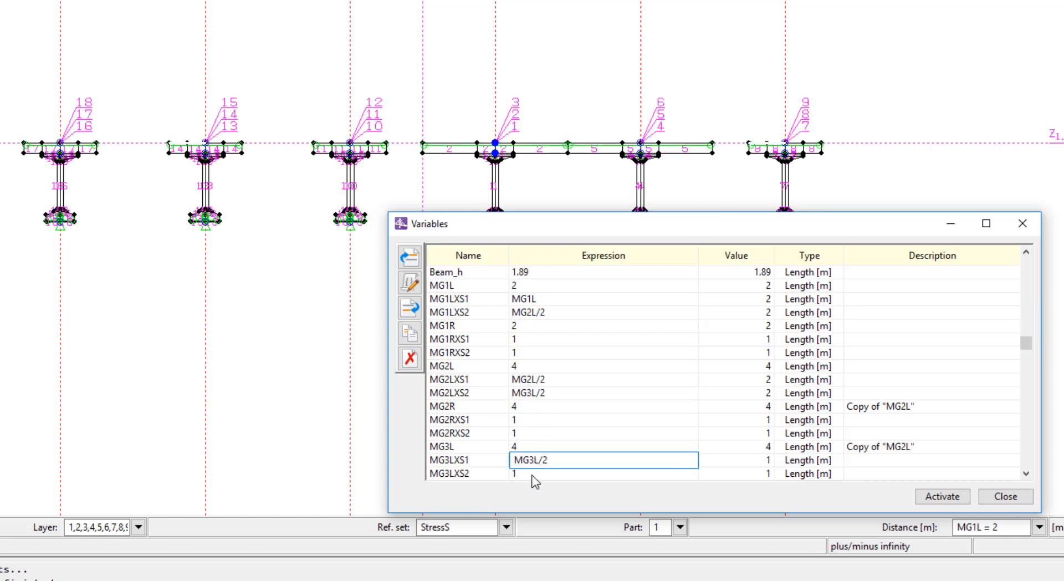
{"action": "left_click", "coordinate": [533, 476]}
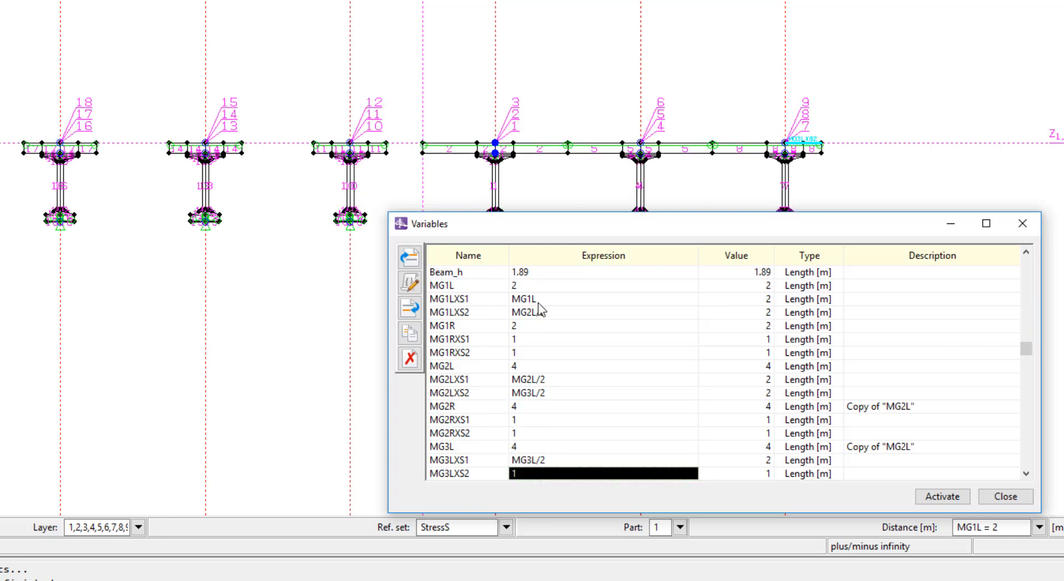
- Set the expression of MG1RXS2 to MG1R and that of MG1RXS1 to MG2R/2
{"action": "left_click", "coordinate": [529, 327]}
{"action": "left_click", "coordinate": [531, 340]}
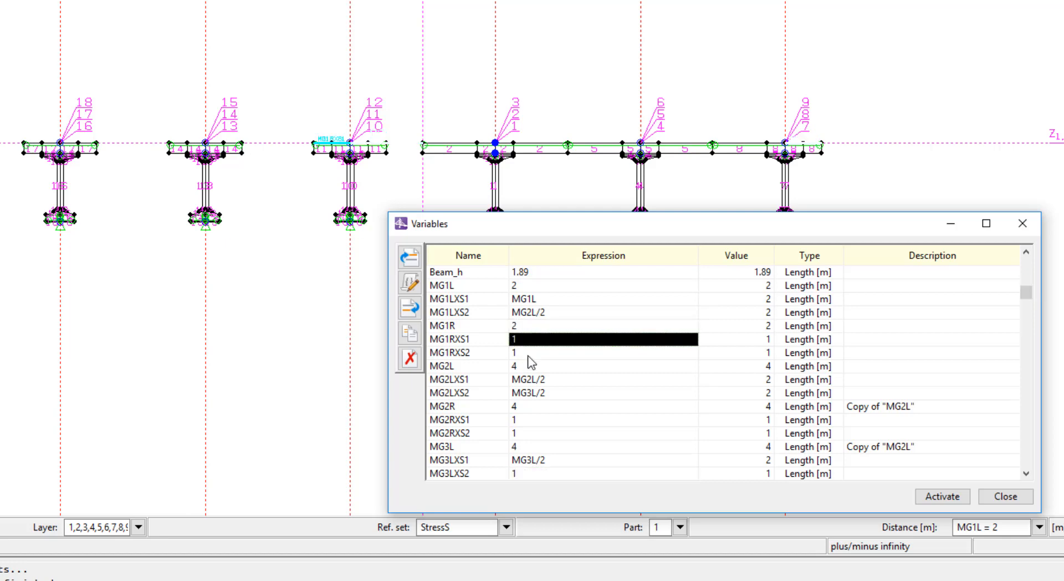
{"action": "left_click", "coordinate": [529, 355]}
{"action": "left_click", "coordinate": [531, 352]}
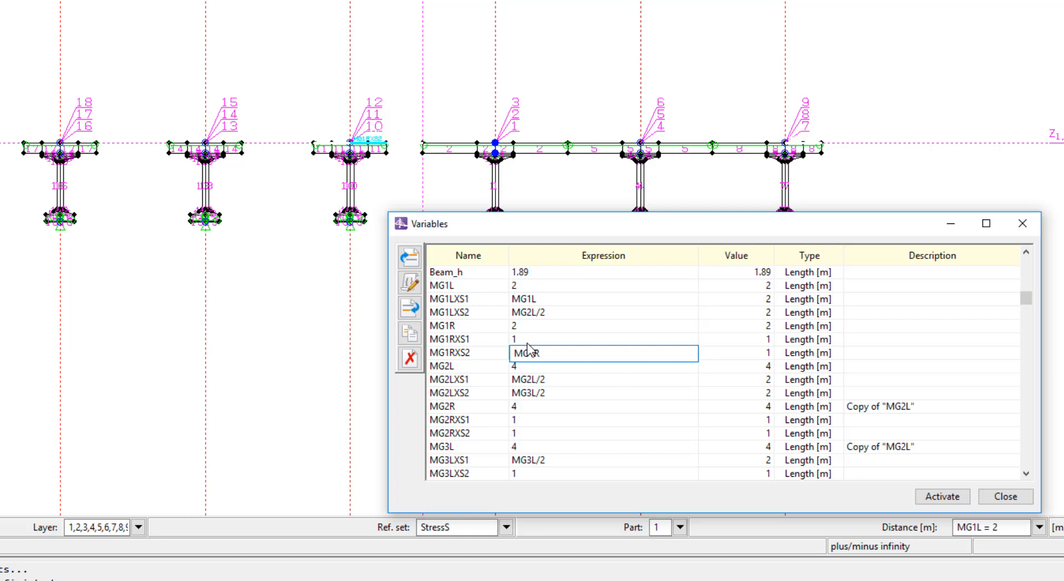
{"action": "key", "text": "ctrl+a"}
{"action": "key", "text": "ctrl+c"}
{"action": "left_click", "coordinate": [525, 339]}
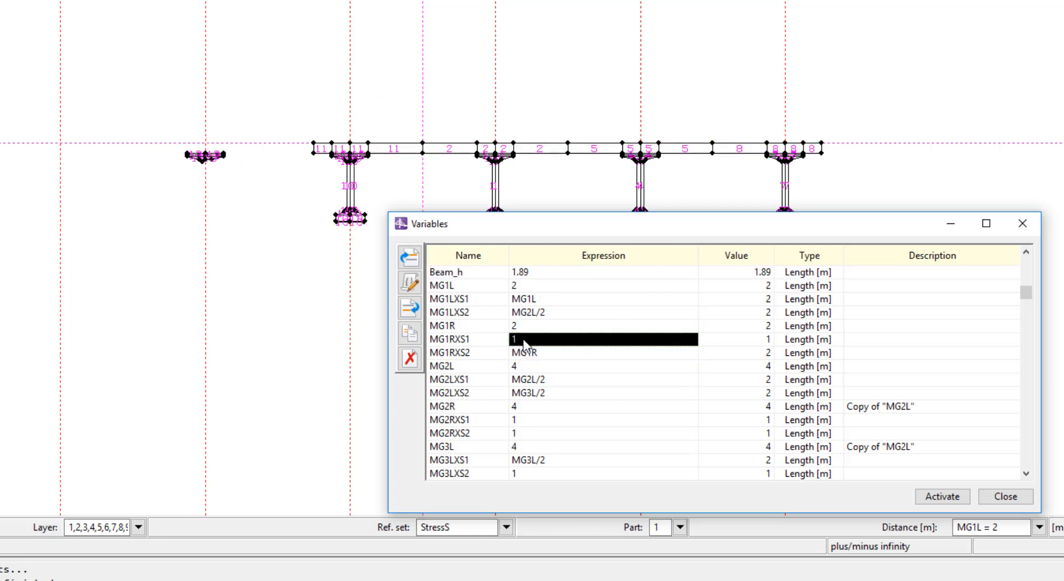
{"action": "left_click", "coordinate": [525, 340]}
{"action": "key", "text": "ctrl+v"}
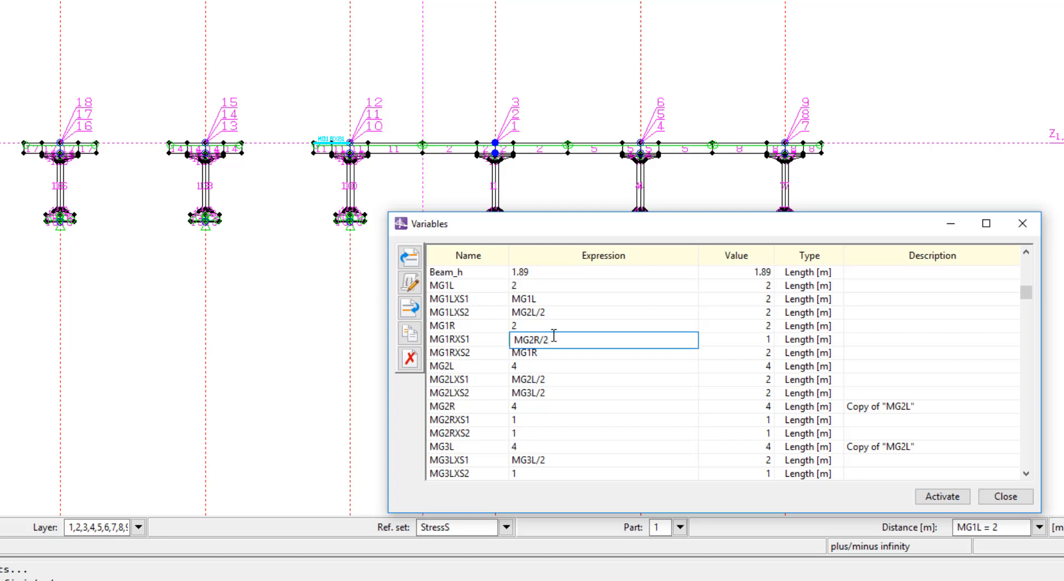
{"action": "key", "text": "ctrl+a"}
- Set the expression of MG2RXS2 to MG2R/2 and that of MG2RXS1 to MG3R/2
{"action": "left_click", "coordinate": [530, 420]}
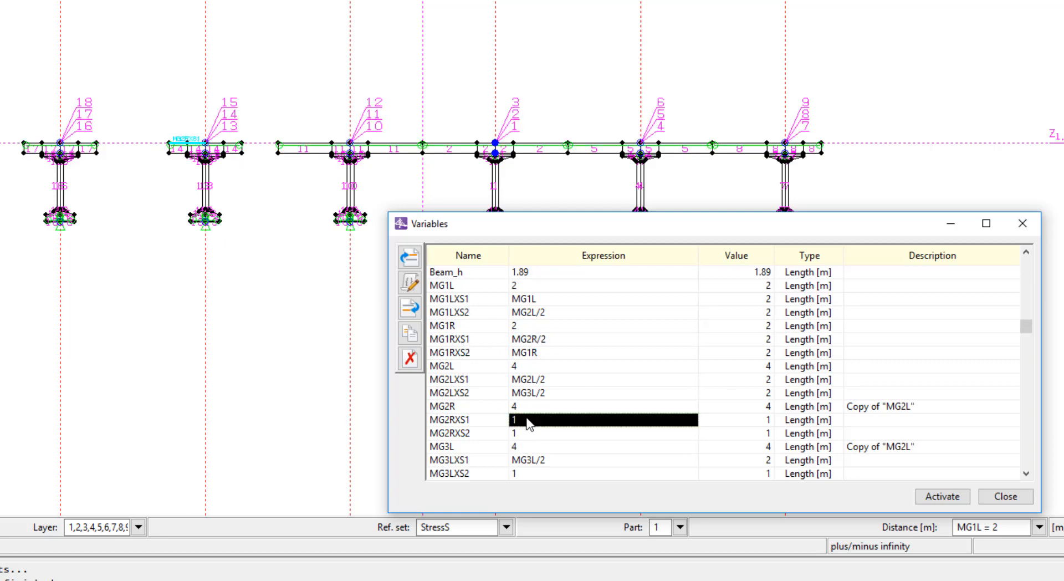
{"action": "left_click", "coordinate": [528, 434]}
{"action": "left_click", "coordinate": [527, 433]}
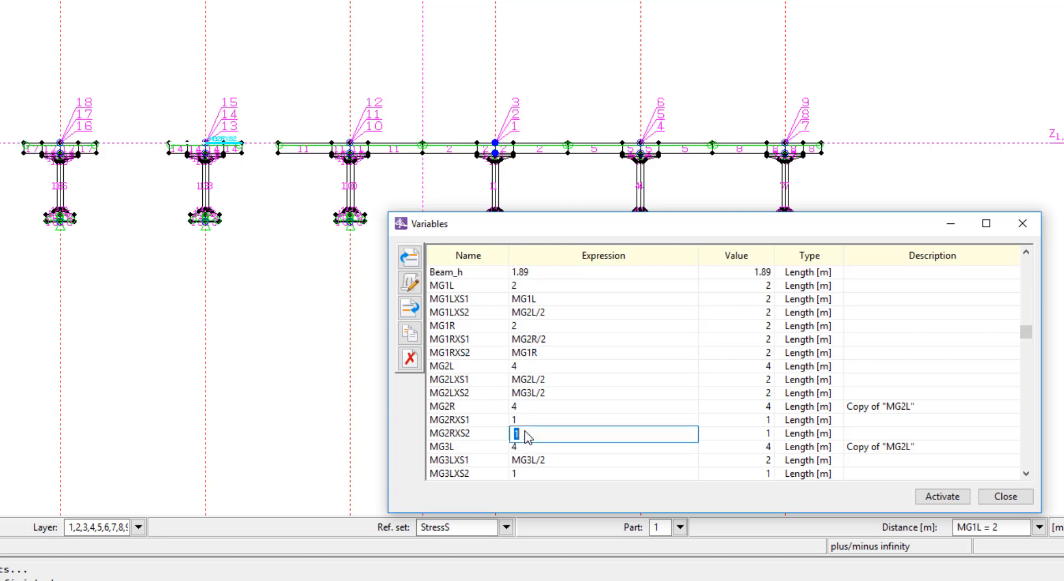
{"action": "left_click", "coordinate": [526, 422]}
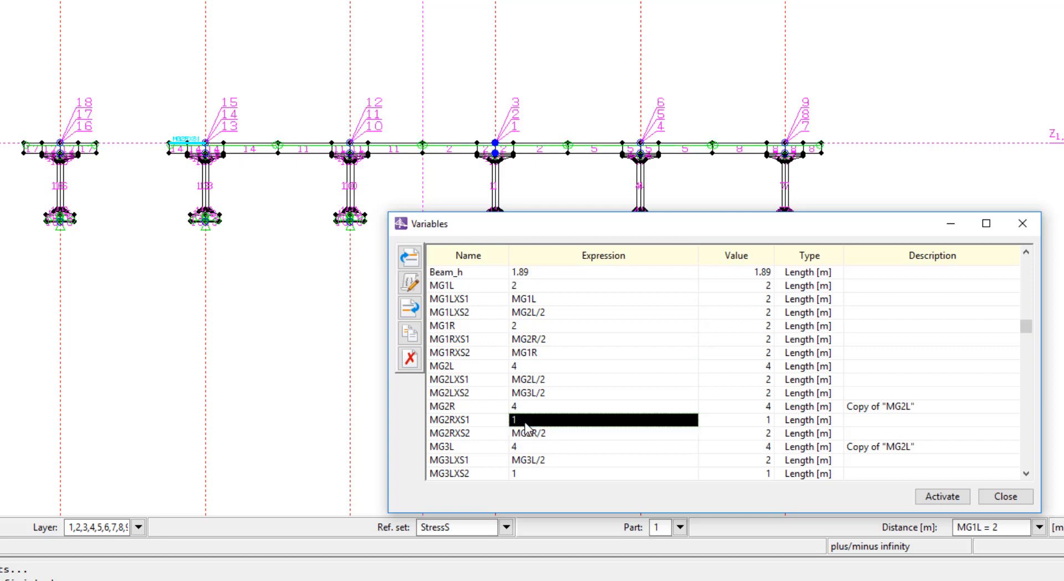
{"action": "left_click", "coordinate": [526, 422]}
{"action": "key", "text": "Delete"}
{"action": "type", "text": "3R/2"}
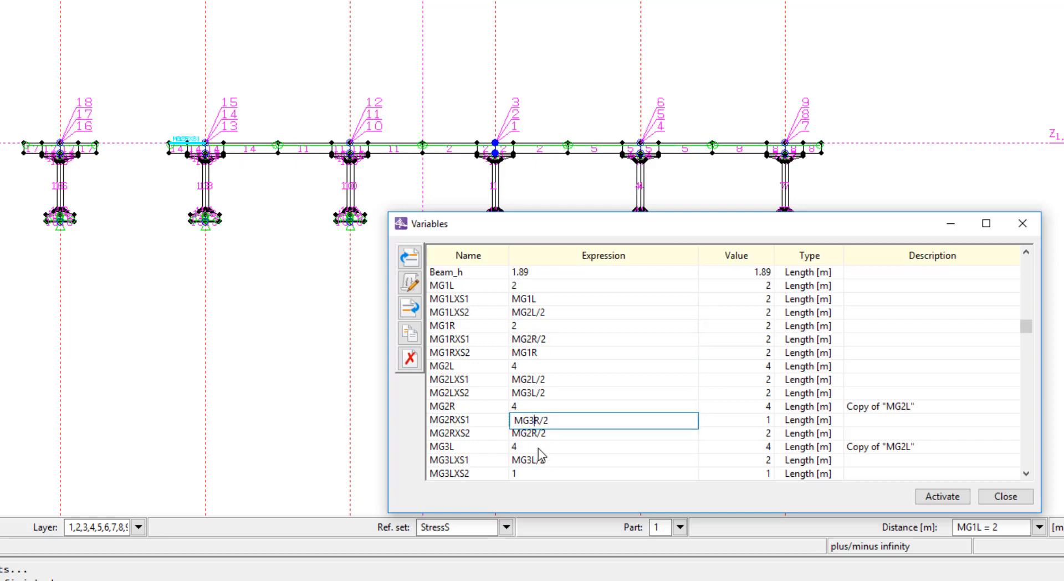
{"action": "left_click_drag", "start_coordinate": [554, 421], "coordinate": [430, 412]}
{"action": "key", "text": "ctrl+c"}
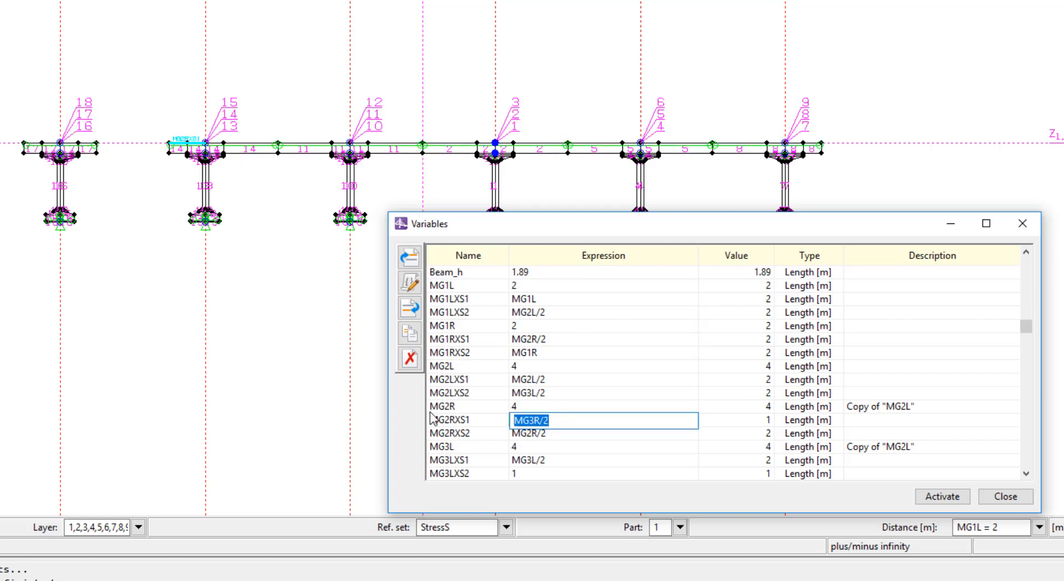
- Set the expression of MG3RXS2 to MG3R/2 and close the variable list
{"action": "left_click", "coordinate": [524, 471]}
{"action": "key", "text": "Down"}
{"action": "key", "text": "Down"}
{"action": "key", "text": "Down"}
{"action": "left_click", "coordinate": [520, 457]}
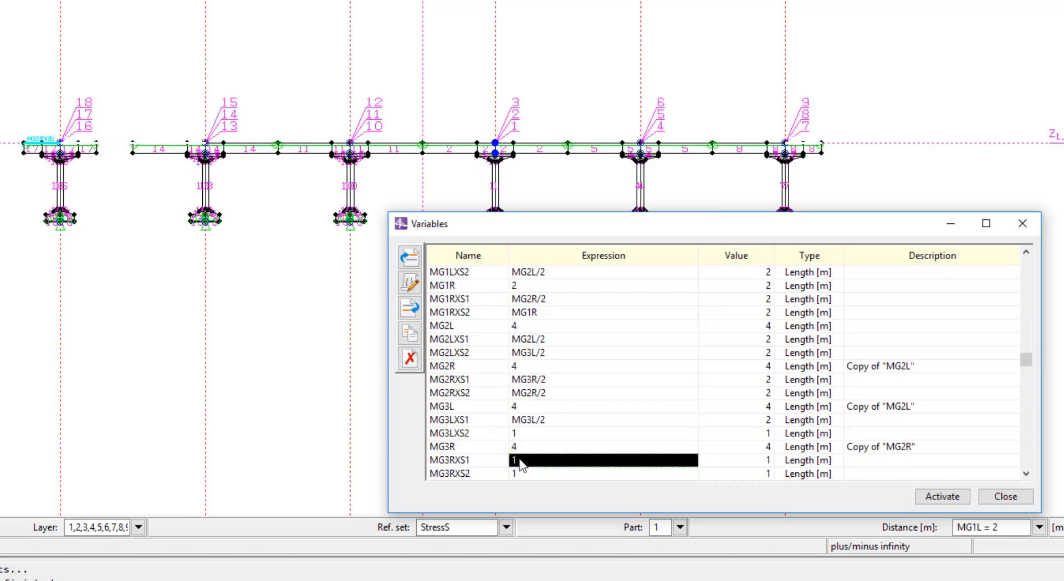
{"action": "left_click", "coordinate": [520, 469]}
{"action": "double_click", "coordinate": [523, 475]}
{"action": "key", "text": "ctrl+v"}
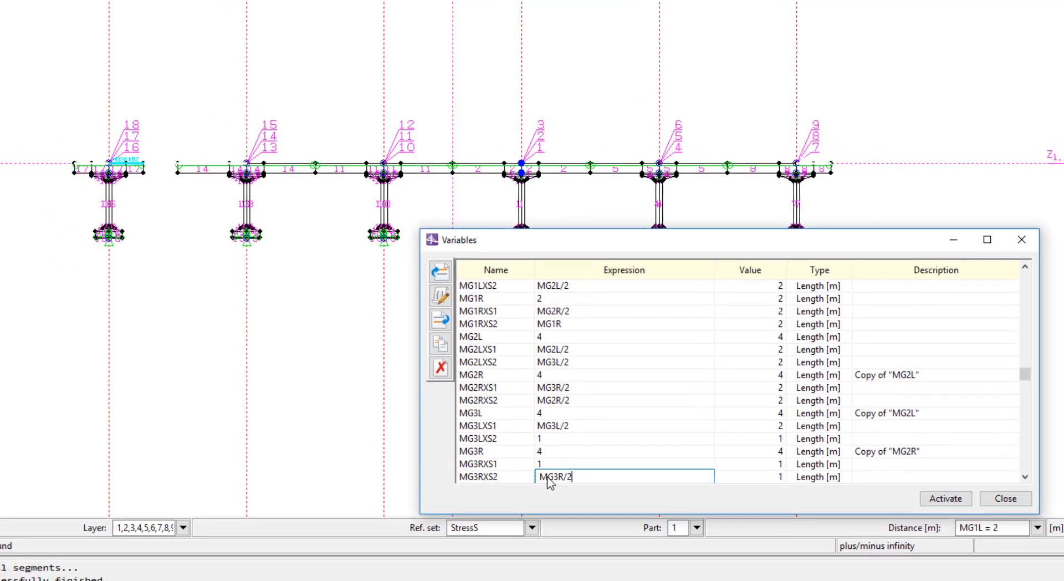
{"action": "left_click", "coordinate": [568, 458]}
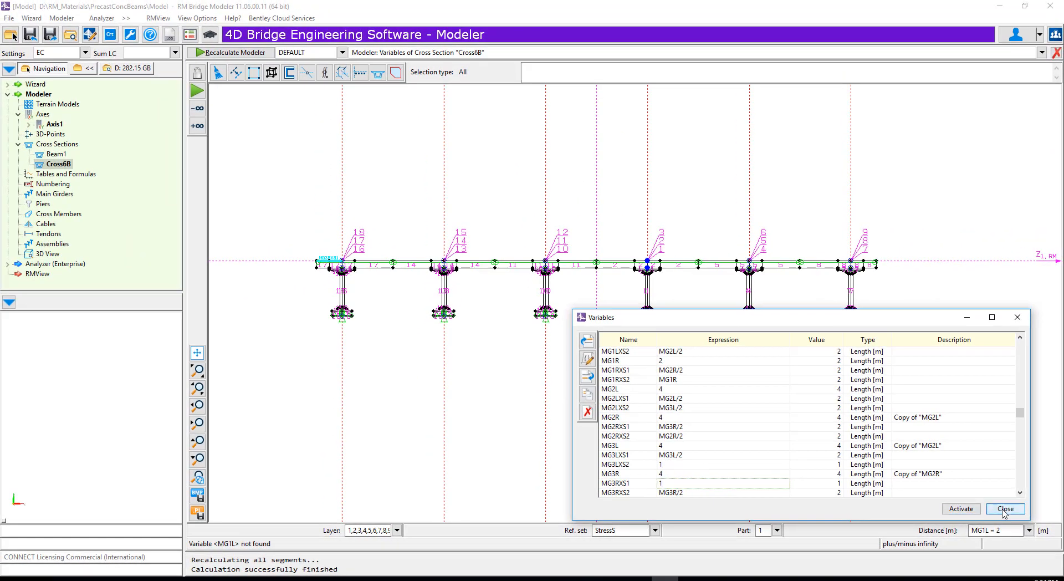
{"action": "left_click", "coordinate": [1006, 507]}
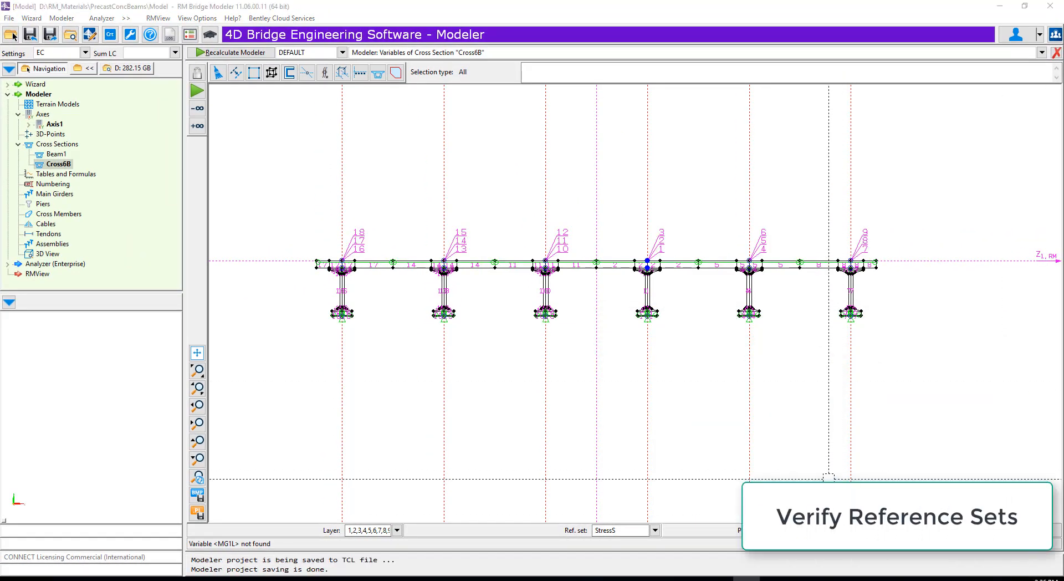
- Review the cross section's reference sets from Connect to StressS_17, checking the type, part, attribute set and material of each
{"action": "left_click", "coordinate": [655, 531]}
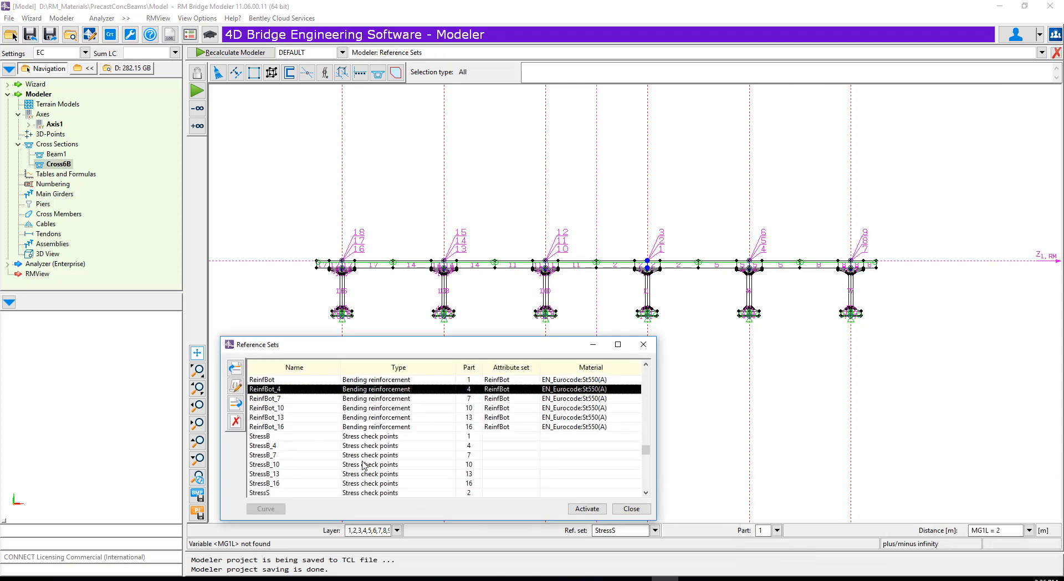
{"action": "key", "text": "Up"}
{"action": "key", "text": "Up"}
{"action": "key", "text": "Up"}
{"action": "key", "text": "Up"}
{"action": "key", "text": "Up"}
{"action": "key", "text": "Up"}
{"action": "key", "text": "Up"}
{"action": "key", "text": "Up"}
{"action": "key", "text": "Up"}
{"action": "key", "text": "Up"}
{"action": "key", "text": "Up"}
{"action": "key", "text": "Up"}
{"action": "key", "text": "Up"}
{"action": "key", "text": "Up"}
{"action": "key", "text": "Up"}
{"action": "key", "text": "Up"}
{"action": "key", "text": "Up"}
{"action": "key", "text": "Up"}
{"action": "key", "text": "Up"}
{"action": "key", "text": "Up"}
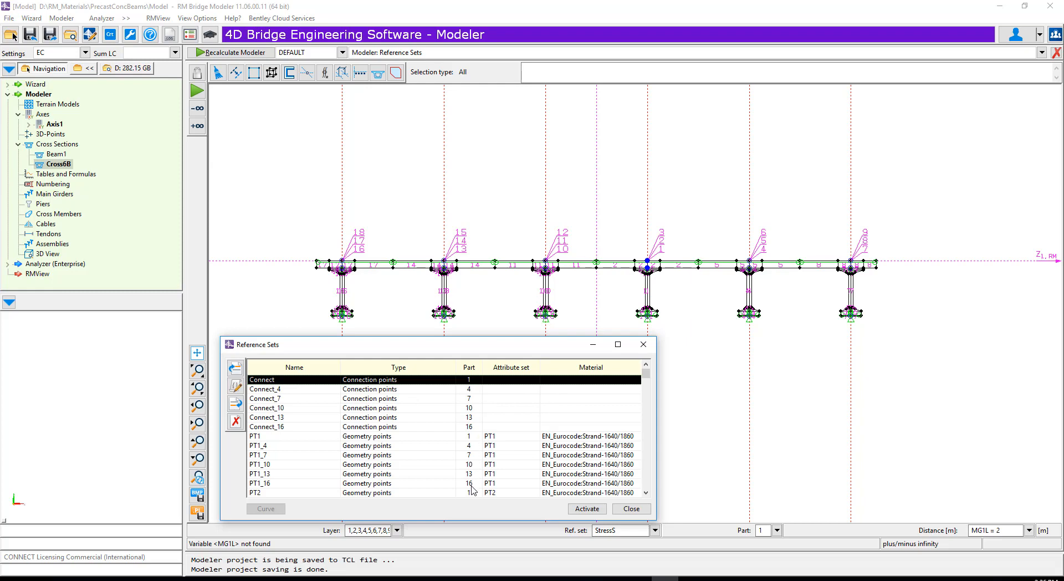
{"action": "key", "text": "Down"}
{"action": "key", "text": "Down"}
{"action": "key", "text": "Down"}
{"action": "key", "text": "Down"}
{"action": "key", "text": "Down"}
{"action": "key", "text": "Down"}
{"action": "key", "text": "Down"}
{"action": "key", "text": "Down"}
{"action": "key", "text": "Down"}
{"action": "key", "text": "Down"}
{"action": "key", "text": "Down"}
{"action": "key", "text": "Down"}
{"action": "key", "text": "Down"}
{"action": "key", "text": "Down"}
{"action": "key", "text": "Down"}
{"action": "key", "text": "Down"}
{"action": "key", "text": "Down"}
{"action": "key", "text": "Down"}
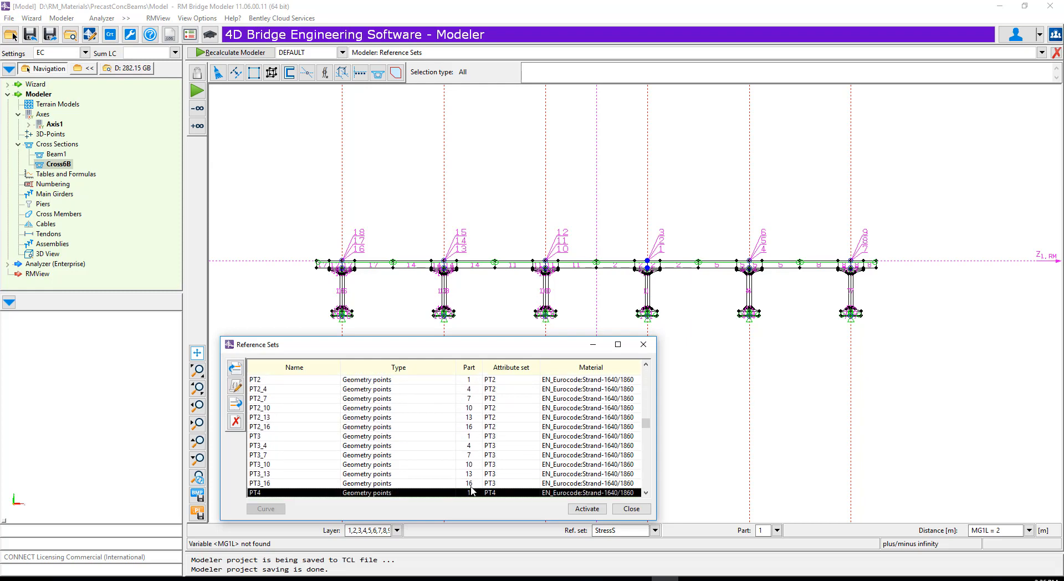
{"action": "key", "text": "Down"}
{"action": "key", "text": "Down"}
{"action": "key", "text": "Down"}
{"action": "key", "text": "Down"}
{"action": "key", "text": "Down"}
{"action": "key", "text": "Down"}
{"action": "key", "text": "Down"}
{"action": "key", "text": "Down"}
{"action": "key", "text": "Down"}
{"action": "key", "text": "Down"}
{"action": "key", "text": "Down"}
{"action": "key", "text": "Down"}
{"action": "key", "text": "Down"}
{"action": "key", "text": "Down"}
{"action": "key", "text": "Down"}
{"action": "key", "text": "Down"}
{"action": "key", "text": "Down"}
{"action": "key", "text": "Down"}
{"action": "key", "text": "Down"}
{"action": "key", "text": "Down"}
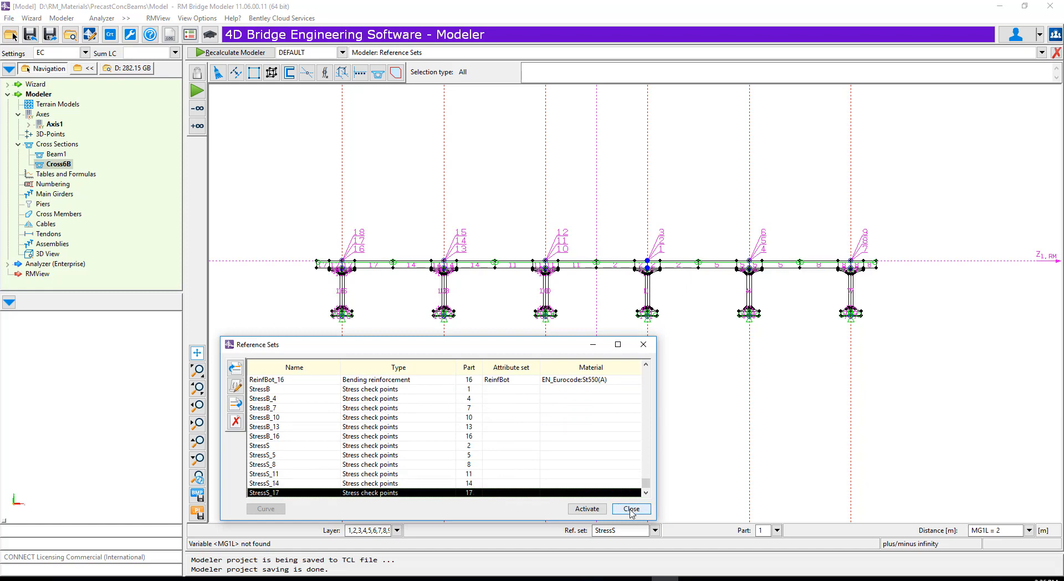
{"action": "left_click", "coordinate": [631, 509]}
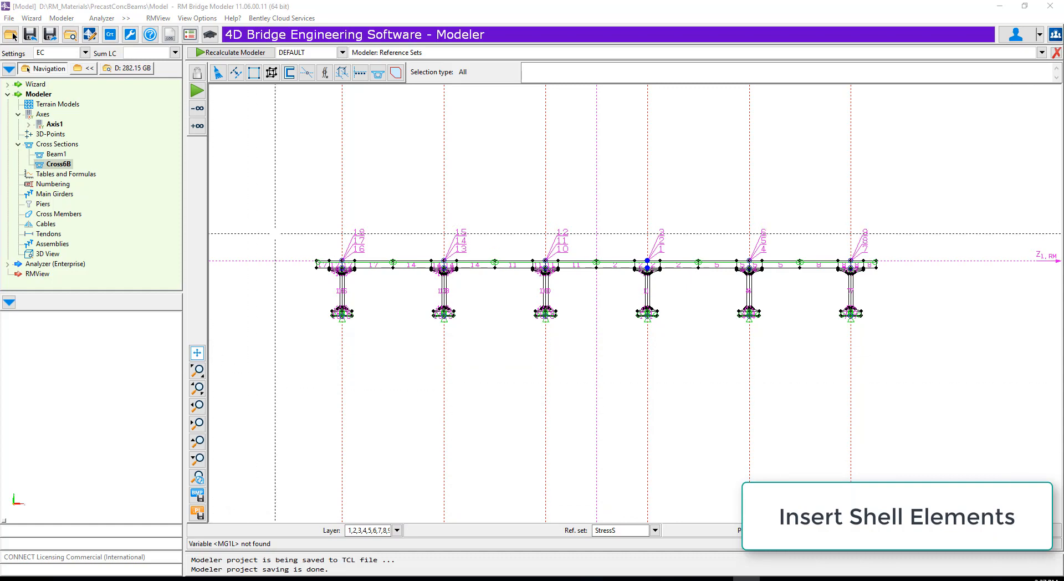
- Insert shell elements along the slab's mid-height from its outer edge across the Part 17 slab to the joint with Part 14
{"action": "scroll", "coordinate": [311, 260], "scroll_direction": "up", "scroll_amount": 5}
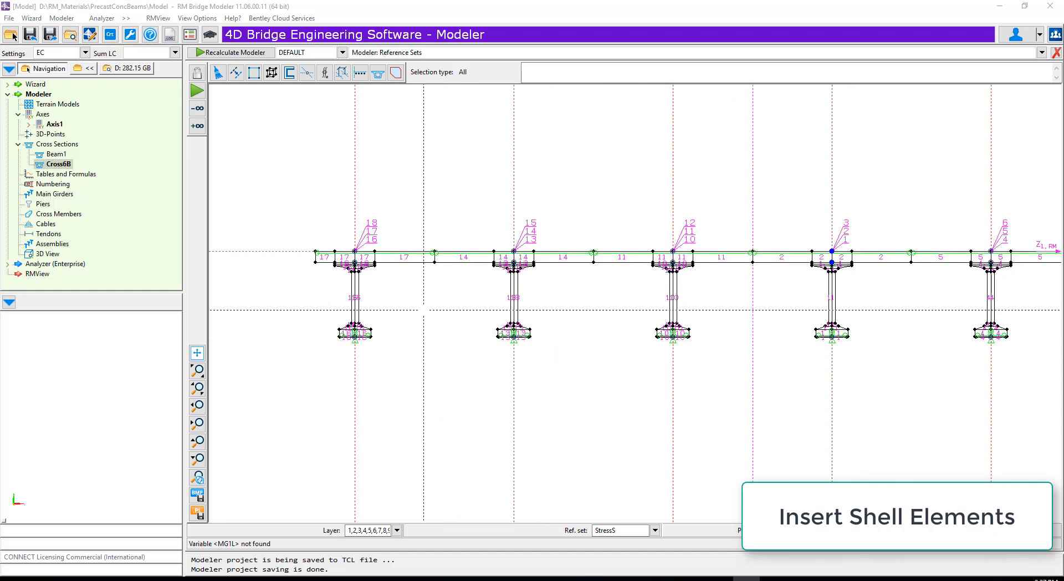
{"action": "left_click", "coordinate": [253, 77]}
{"action": "left_click", "coordinate": [257, 135]}
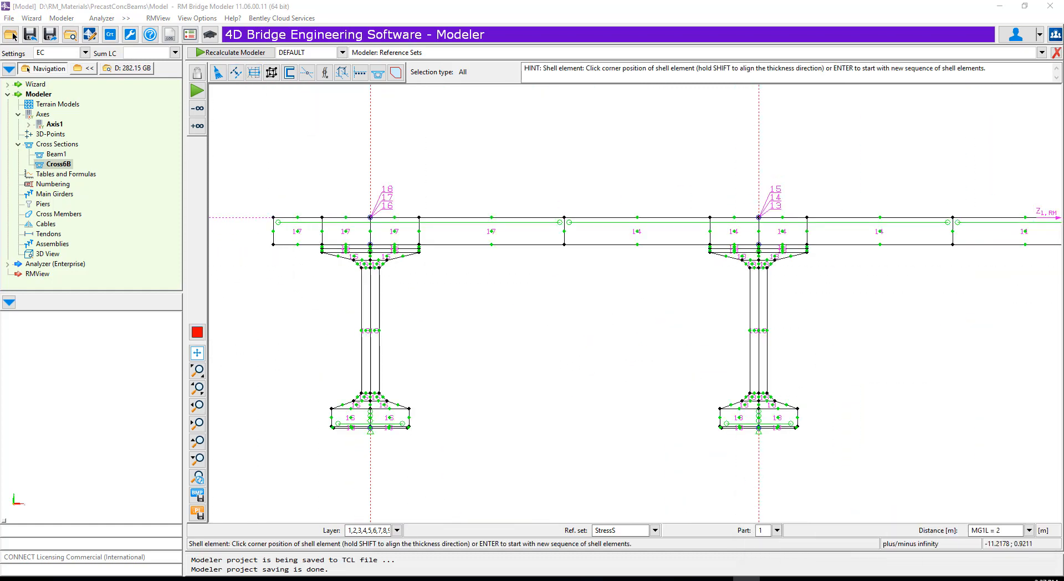
{"action": "left_click", "coordinate": [273, 231]}
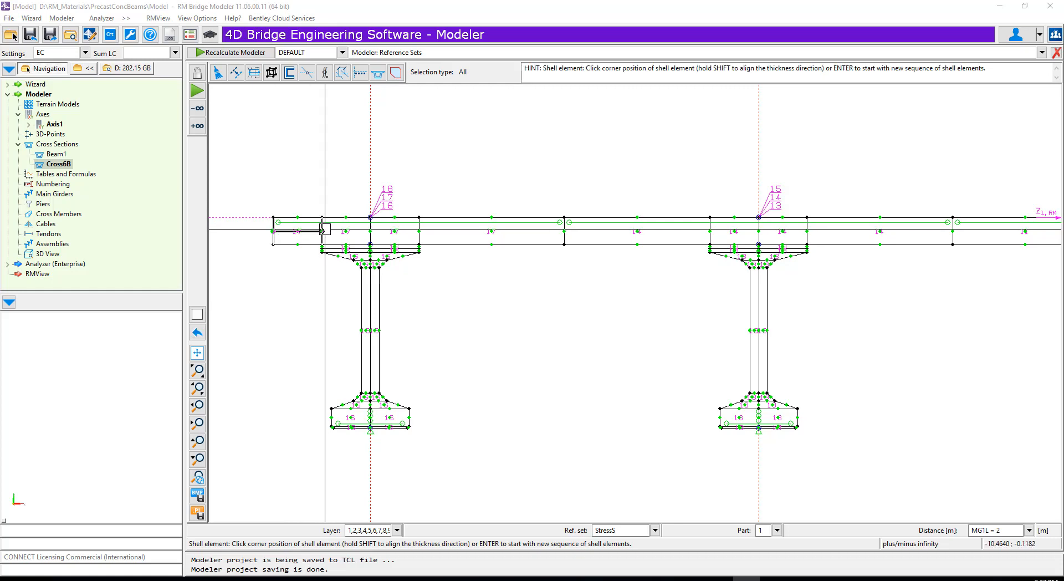
{"action": "left_click", "coordinate": [370, 232]}
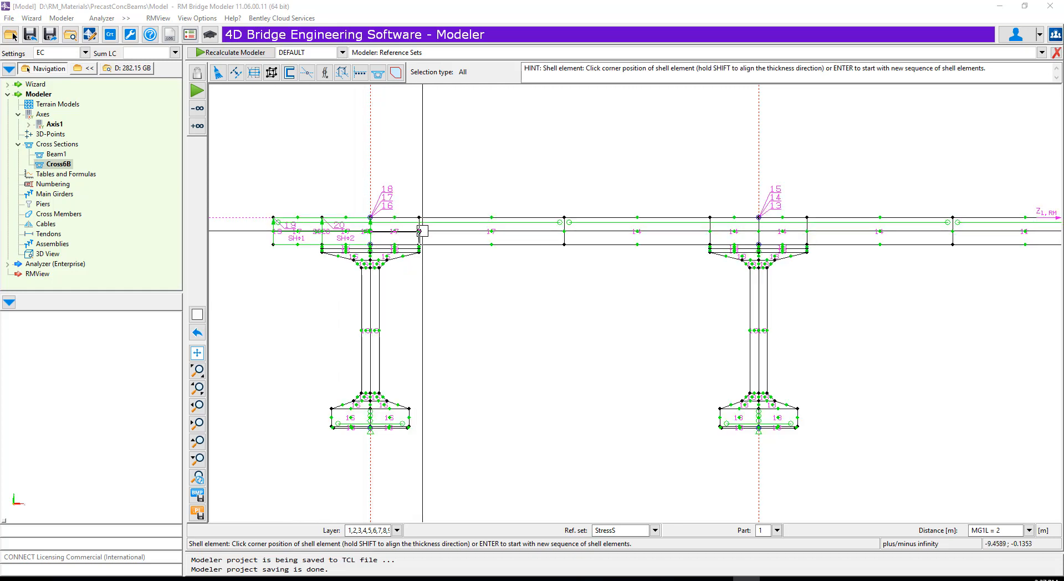
{"action": "left_click", "coordinate": [420, 232]}
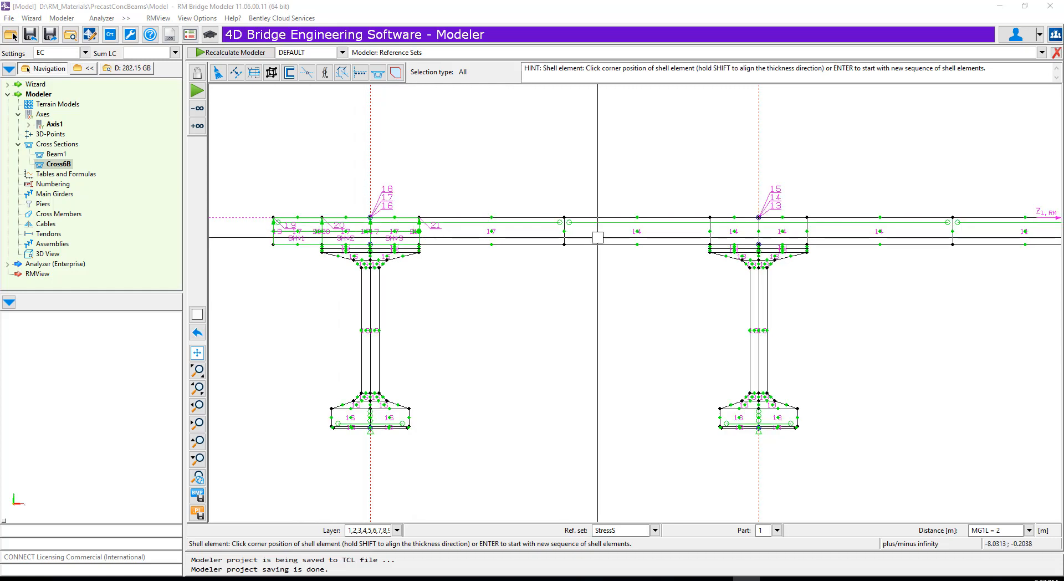
- Continue the shell elements along the slab's mid-height across the Part 14 slab to the joint with Part 11
{"action": "left_click", "coordinate": [710, 231]}
{"action": "left_click", "coordinate": [759, 231]}
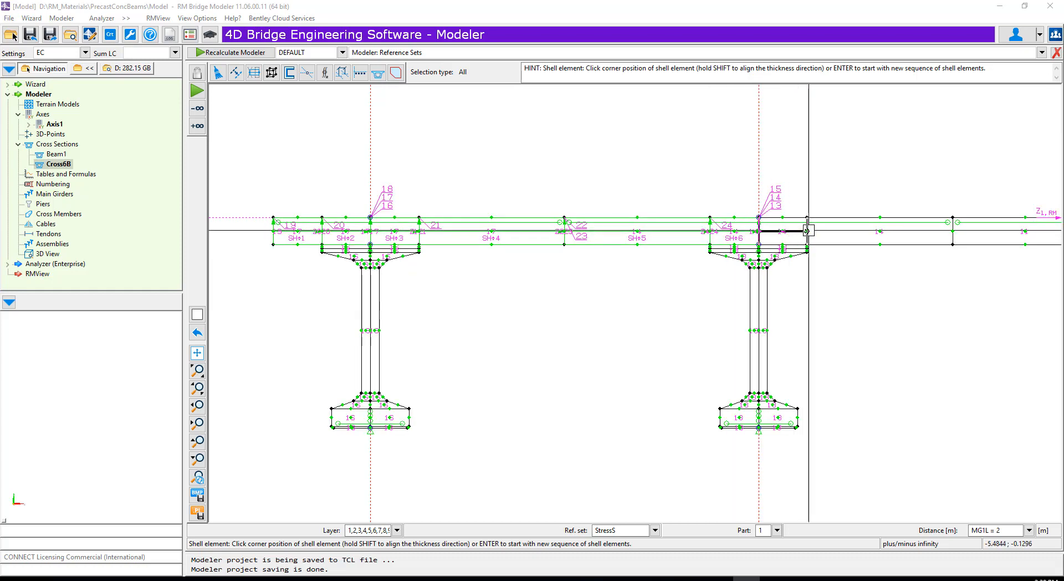
{"action": "scroll", "coordinate": [680, 245], "scroll_direction": "down", "scroll_amount": 5}
{"action": "scroll", "coordinate": [977, 236], "scroll_direction": "up", "scroll_amount": 4}
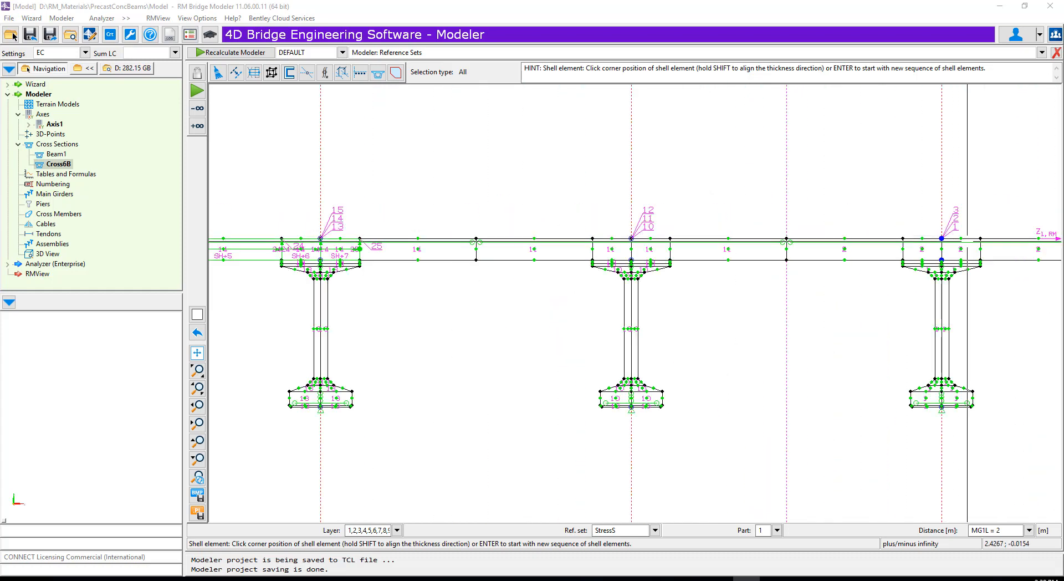
{"action": "left_click", "coordinate": [476, 248]}
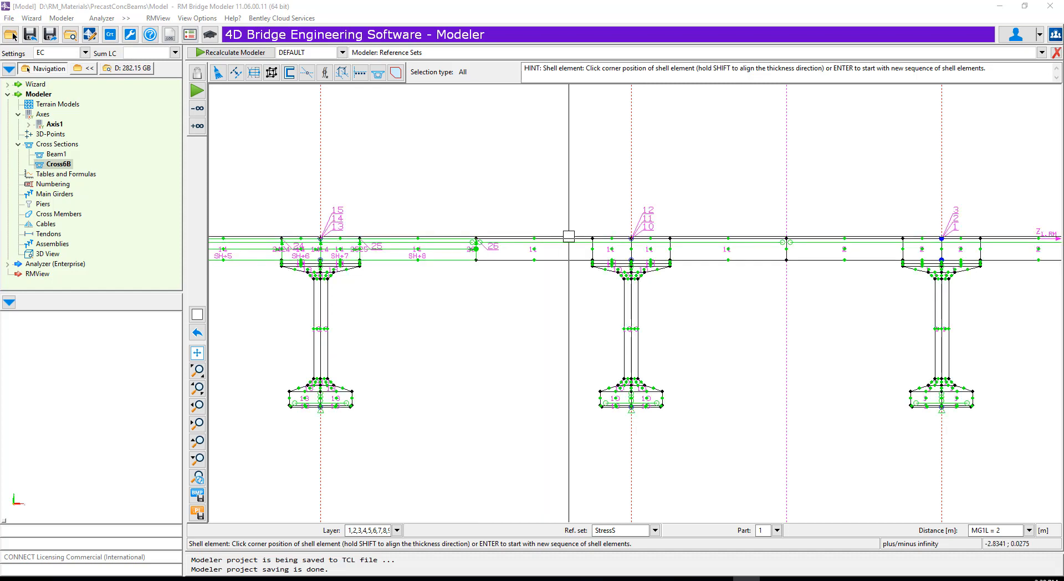
- Continue the shell elements along the slab's mid-height across the Part 11 slab to the joint with Part 2
{"action": "left_click", "coordinate": [593, 248]}
{"action": "scroll", "coordinate": [593, 249], "scroll_direction": "up", "scroll_amount": 2}
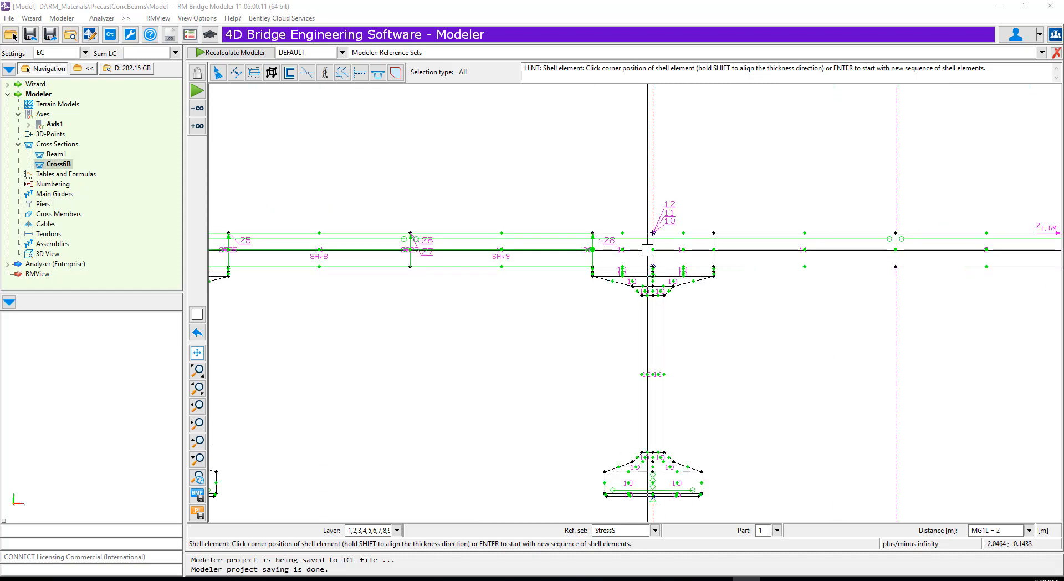
{"action": "left_click", "coordinate": [717, 250]}
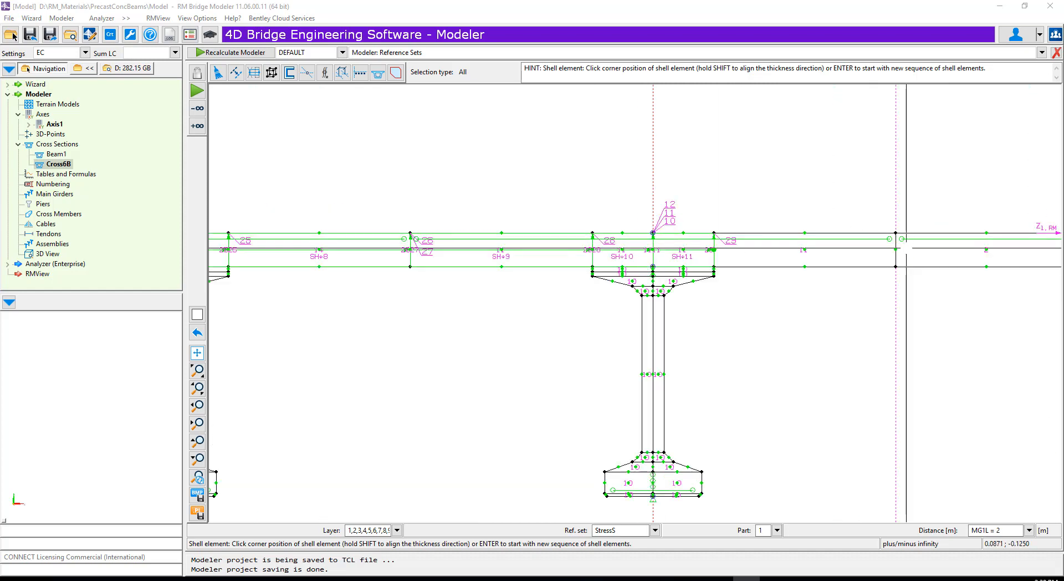
{"action": "left_click", "coordinate": [902, 249]}
- Continue the shell elements along the slab's mid-height across the Part 2 slab to the joint with Part 5
{"action": "scroll", "coordinate": [613, 244], "scroll_direction": "down", "scroll_amount": 3}
{"action": "scroll", "coordinate": [572, 240], "scroll_direction": "down", "scroll_amount": 1}
{"action": "scroll", "coordinate": [896, 230], "scroll_direction": "up", "scroll_amount": 1}
{"action": "scroll", "coordinate": [1007, 234], "scroll_direction": "up", "scroll_amount": 3}
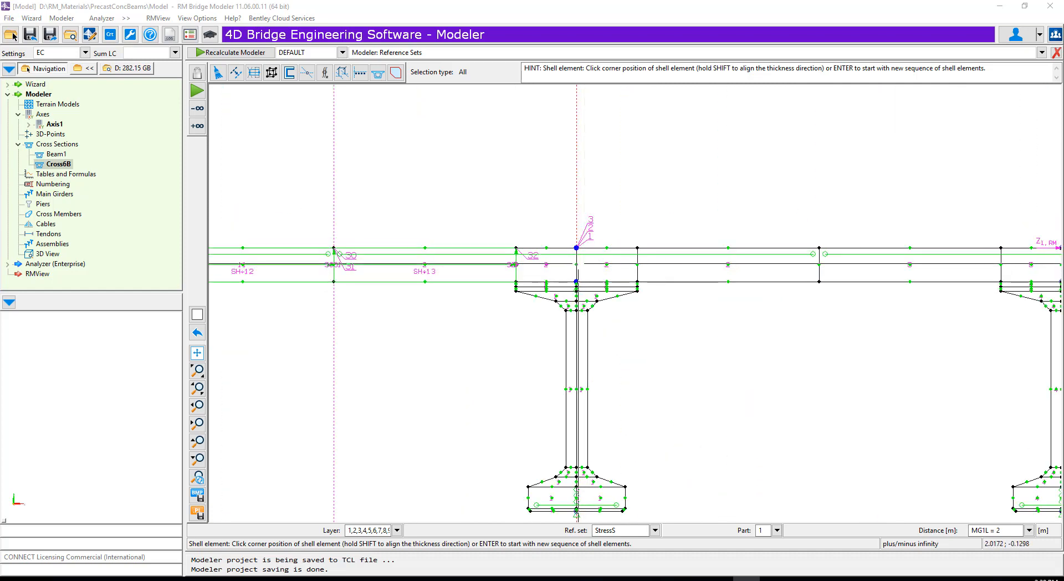
{"action": "left_click", "coordinate": [818, 264]}
- Complete the shell elements across the Part 5 and Part 8 slabs, ending at the slab's outer edge
{"action": "scroll", "coordinate": [568, 262], "scroll_direction": "down", "scroll_amount": 4}
{"action": "scroll", "coordinate": [811, 266], "scroll_direction": "up", "scroll_amount": 4}
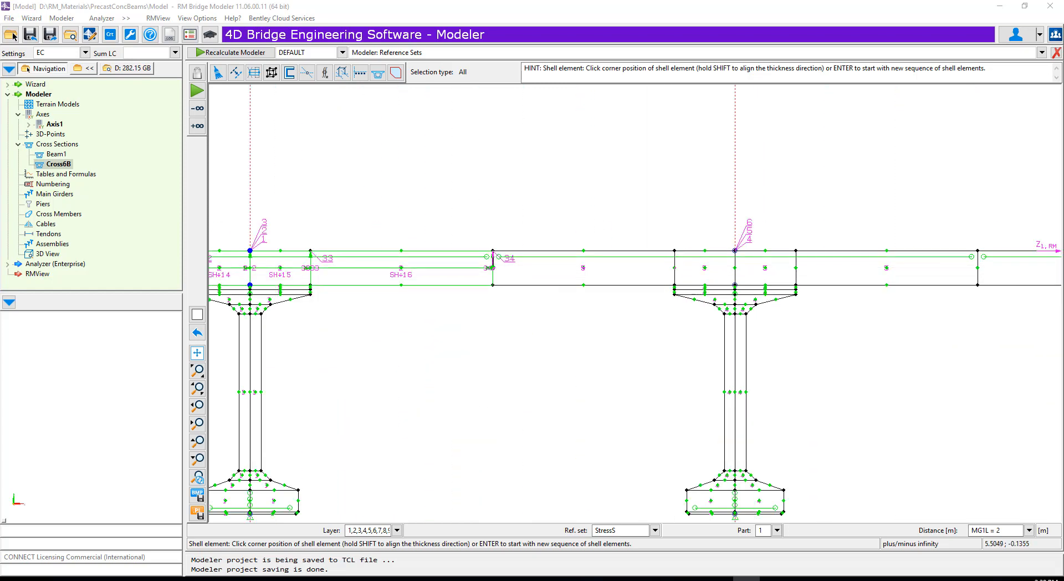
{"action": "left_click", "coordinate": [797, 268]}
{"action": "scroll", "coordinate": [460, 252], "scroll_direction": "down", "scroll_amount": 4}
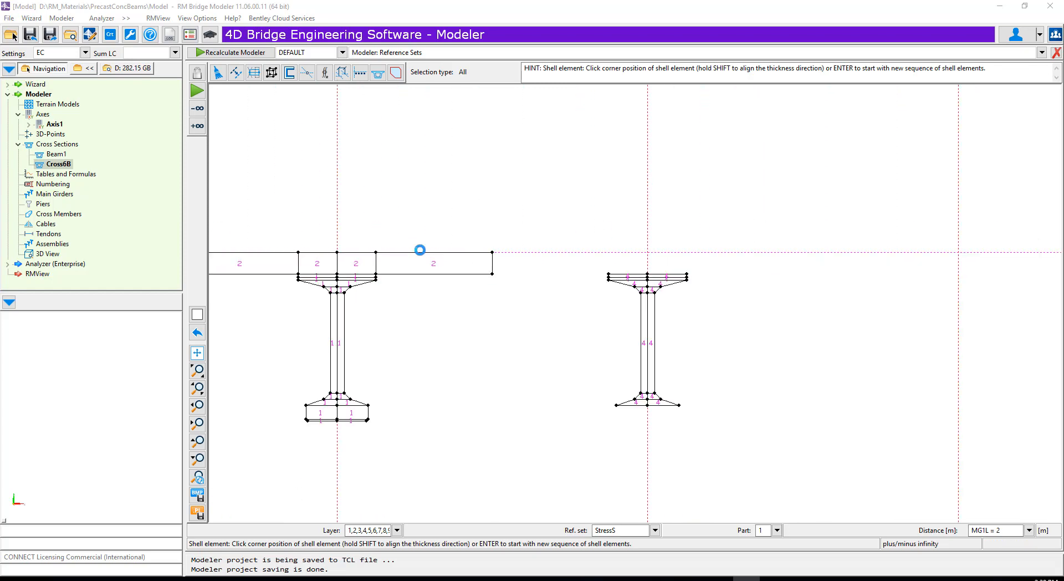
{"action": "scroll", "coordinate": [686, 256], "scroll_direction": "up", "scroll_amount": 4}
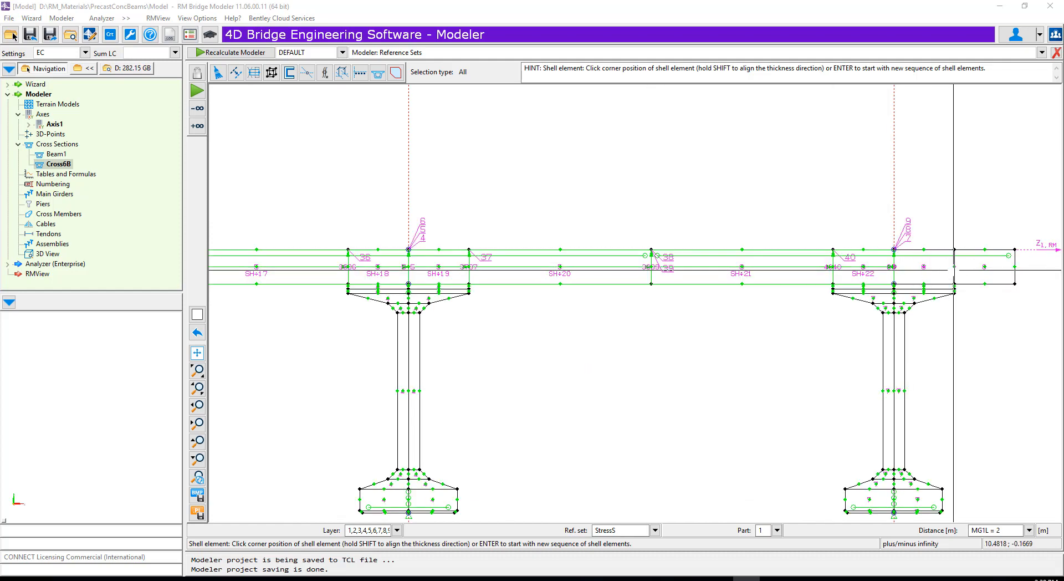
{"action": "left_click", "coordinate": [1015, 267]}
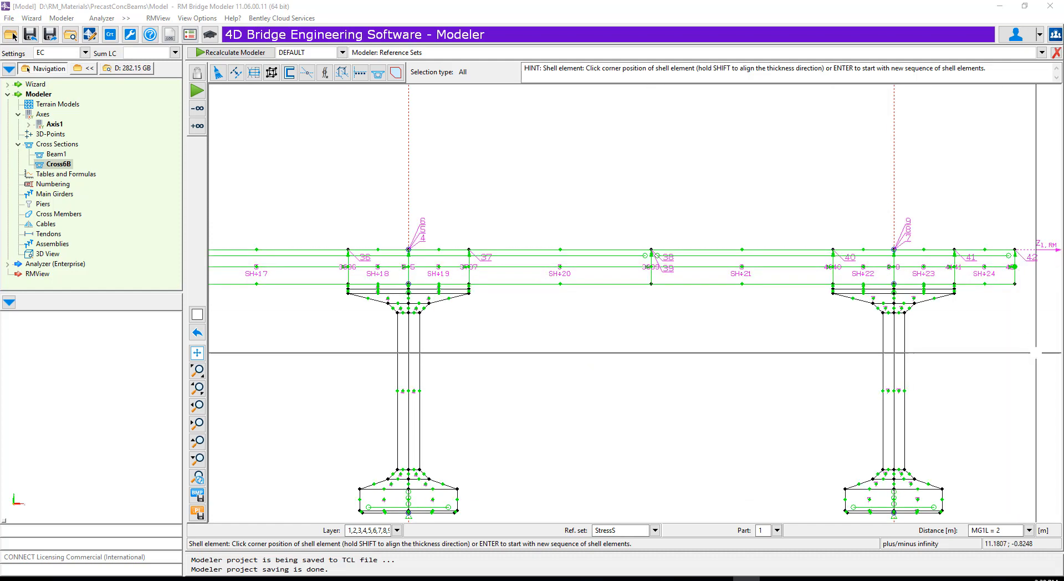
{"action": "scroll", "coordinate": [980, 361], "scroll_direction": "down", "scroll_amount": 5}
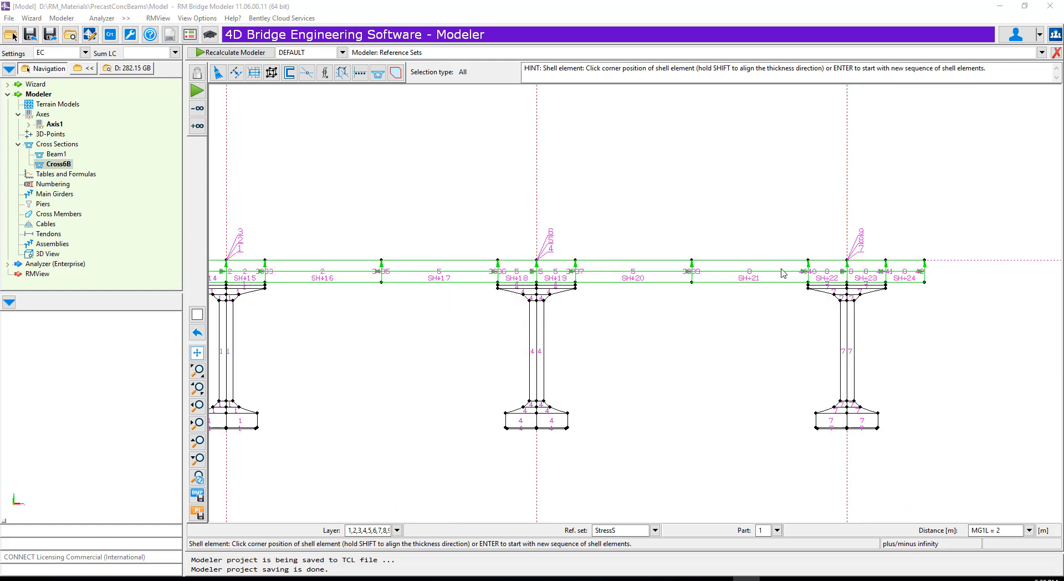
- Subdivide shell element 1, the outer overhang of the Part 17 slab, with automatic subdivision
{"action": "scroll", "coordinate": [549, 321], "scroll_direction": "up", "scroll_amount": 1}
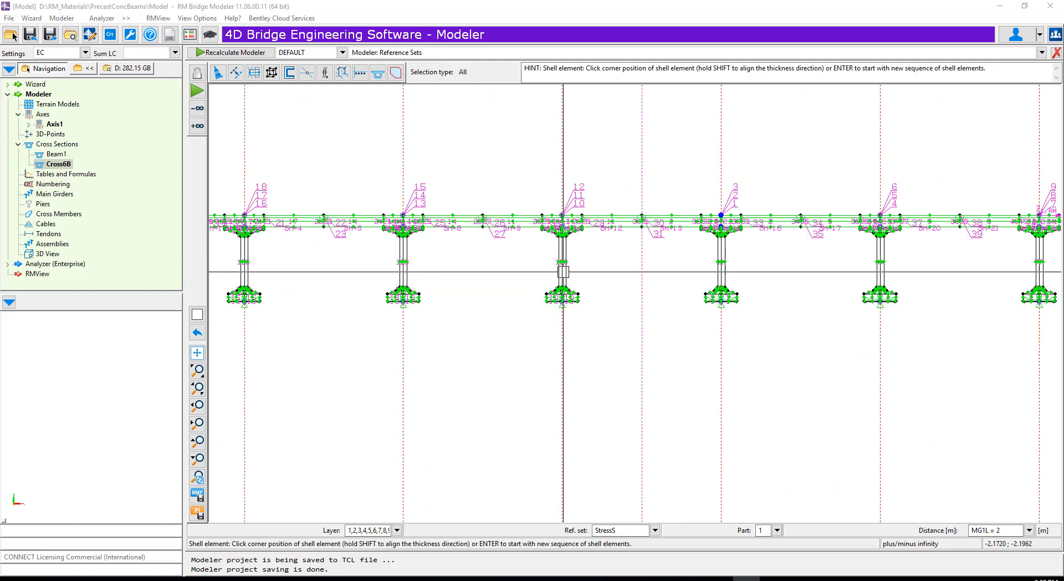
{"action": "scroll", "coordinate": [549, 321], "scroll_direction": "up", "scroll_amount": 1}
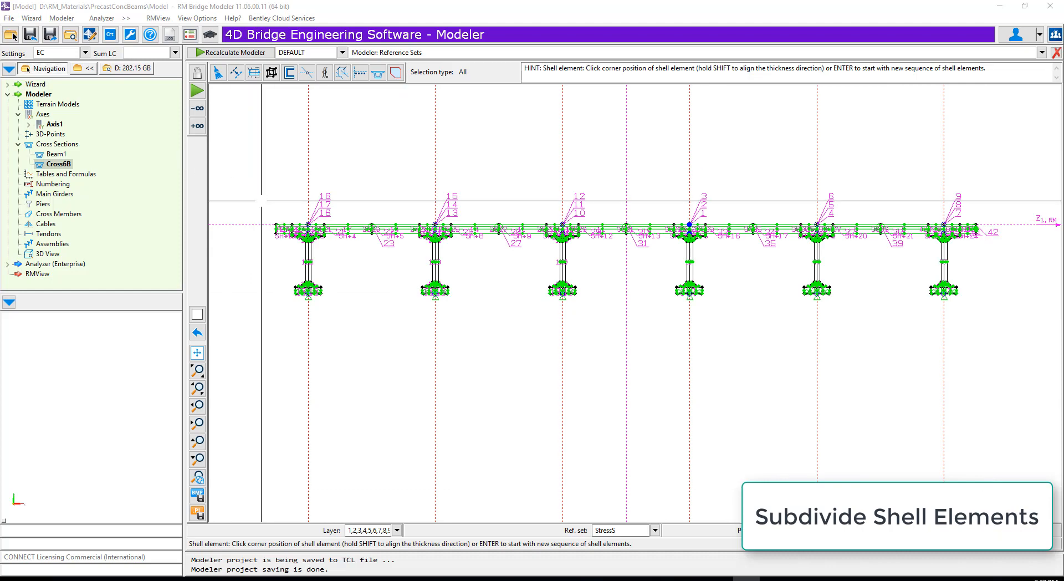
{"action": "scroll", "coordinate": [286, 233], "scroll_direction": "up", "scroll_amount": 8}
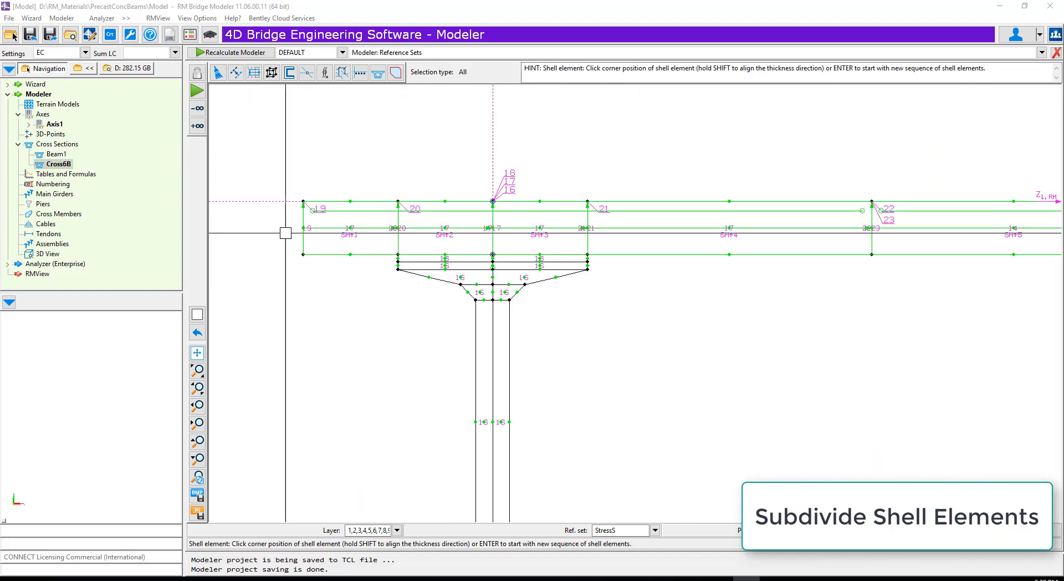
{"action": "scroll", "coordinate": [294, 230], "scroll_direction": "up", "scroll_amount": 2}
{"action": "left_click", "coordinate": [255, 74]}
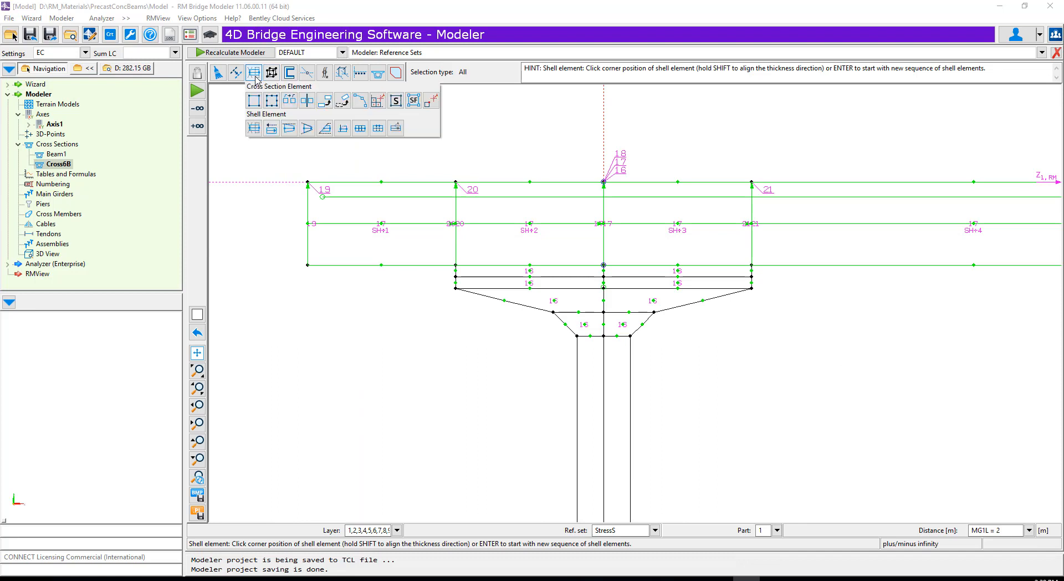
{"action": "left_click", "coordinate": [361, 128]}
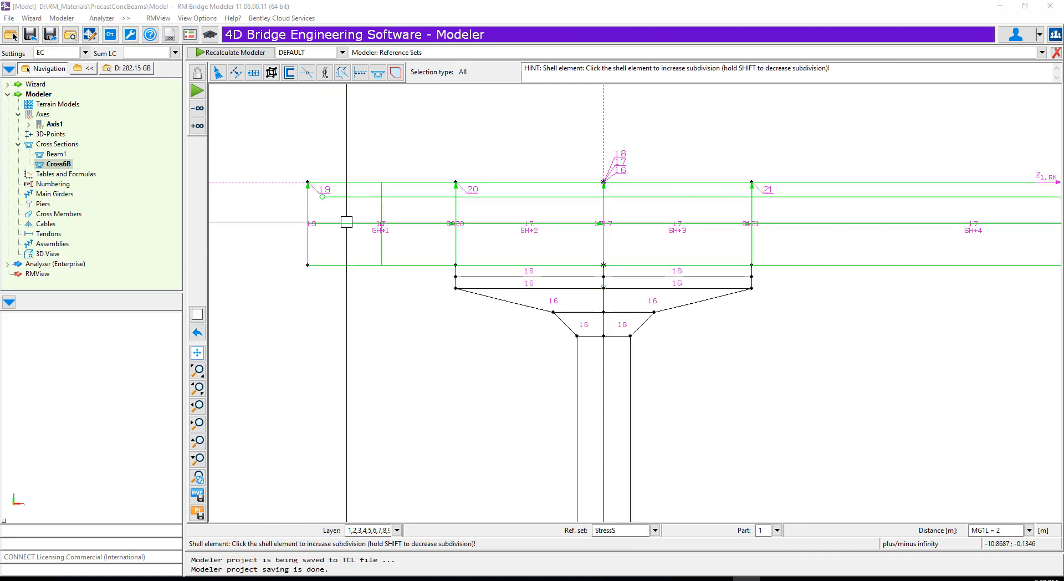
- Subdivide shell elements 4, 5 and 8 between the beams of the Part 17 and Part 14 slabs
{"action": "scroll", "coordinate": [347, 222], "scroll_direction": "down", "scroll_amount": 2}
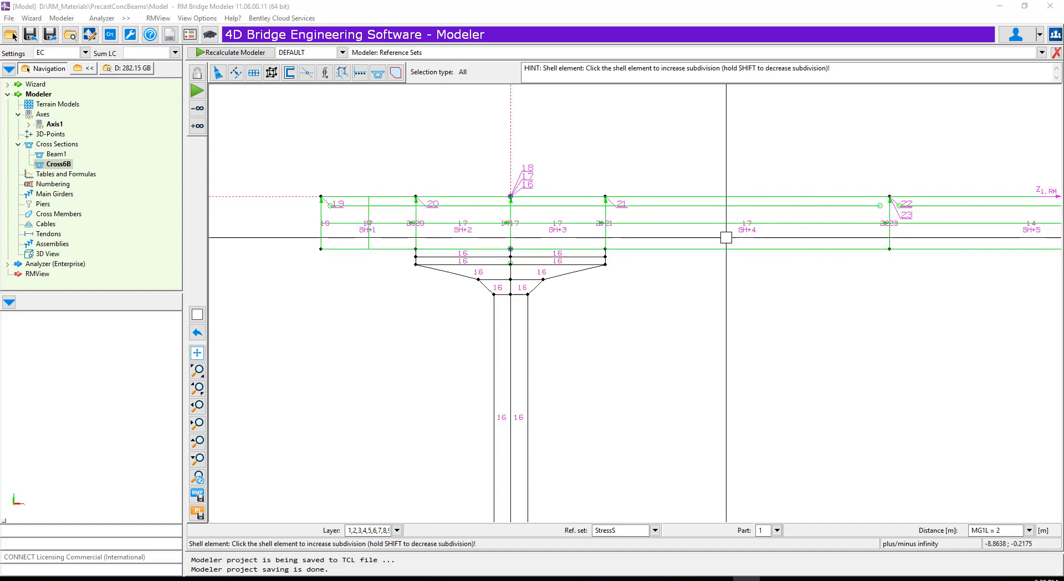
{"action": "scroll", "coordinate": [725, 224], "scroll_direction": "down", "scroll_amount": 2}
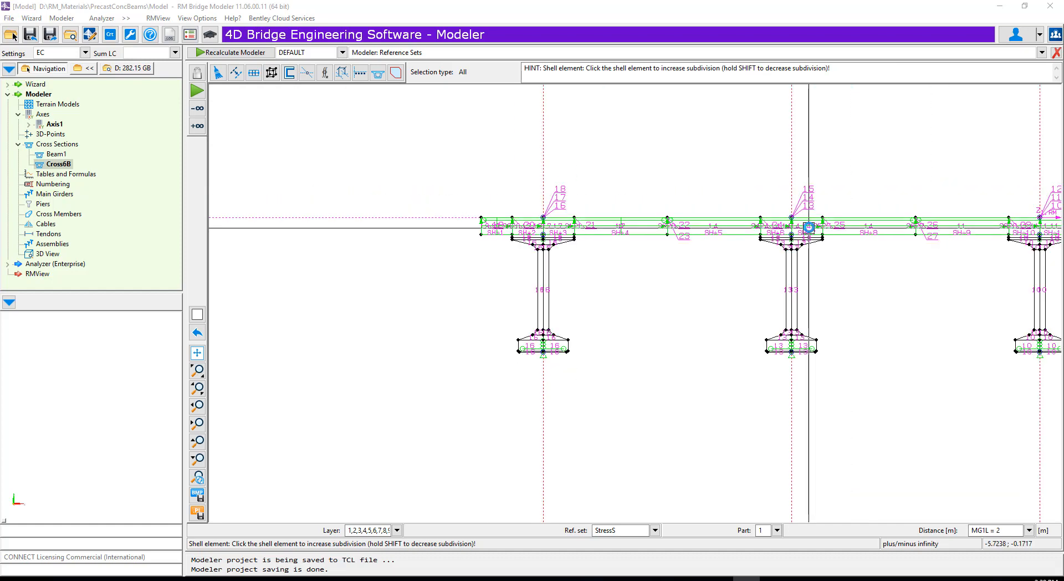
{"action": "scroll", "coordinate": [491, 222], "scroll_direction": "down", "scroll_amount": 3}
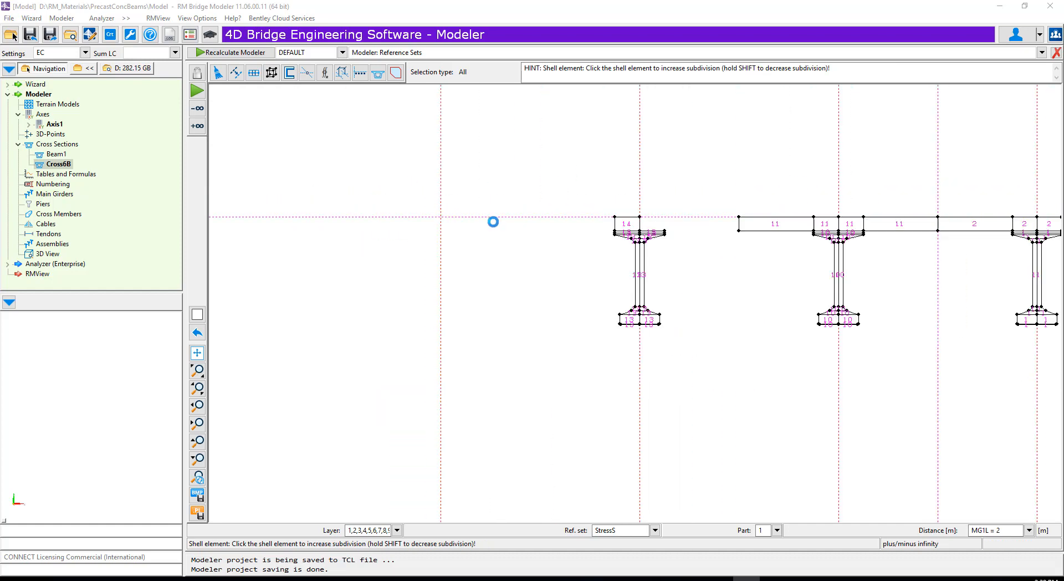
{"action": "scroll", "coordinate": [796, 233], "scroll_direction": "up", "scroll_amount": 4}
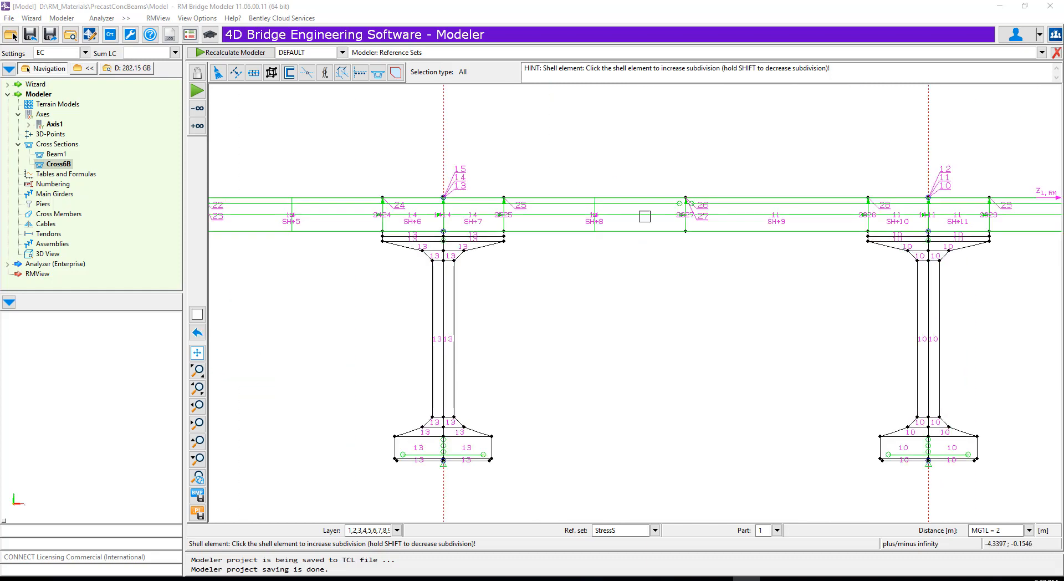
- Subdivide shell elements 9, 12 and 13 on both sides of the Part 11 beam and up to the Part 2 beam
{"action": "scroll", "coordinate": [622, 250], "scroll_direction": "down", "scroll_amount": 3}
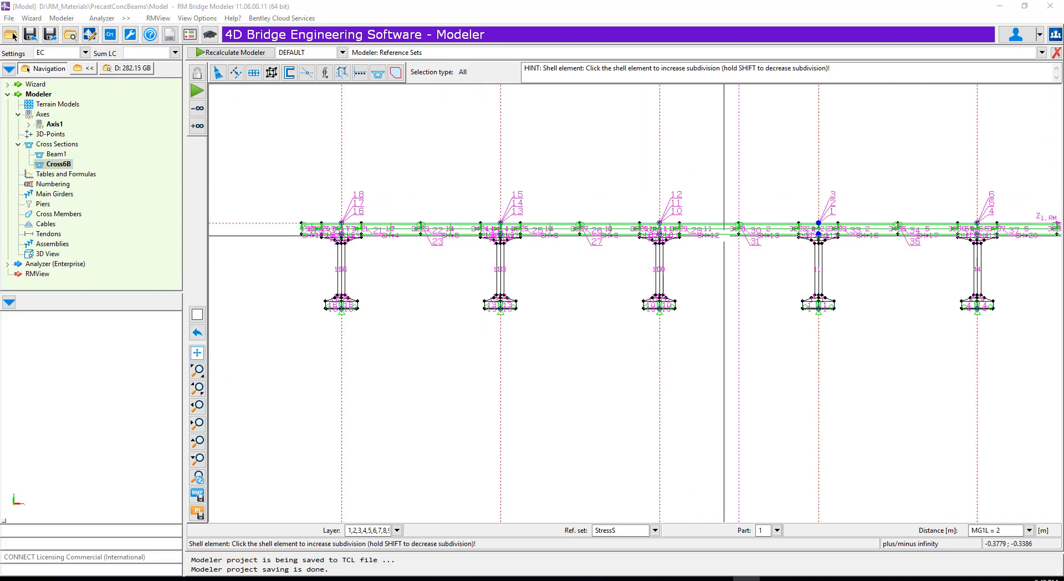
{"action": "scroll", "coordinate": [746, 233], "scroll_direction": "up", "scroll_amount": 4}
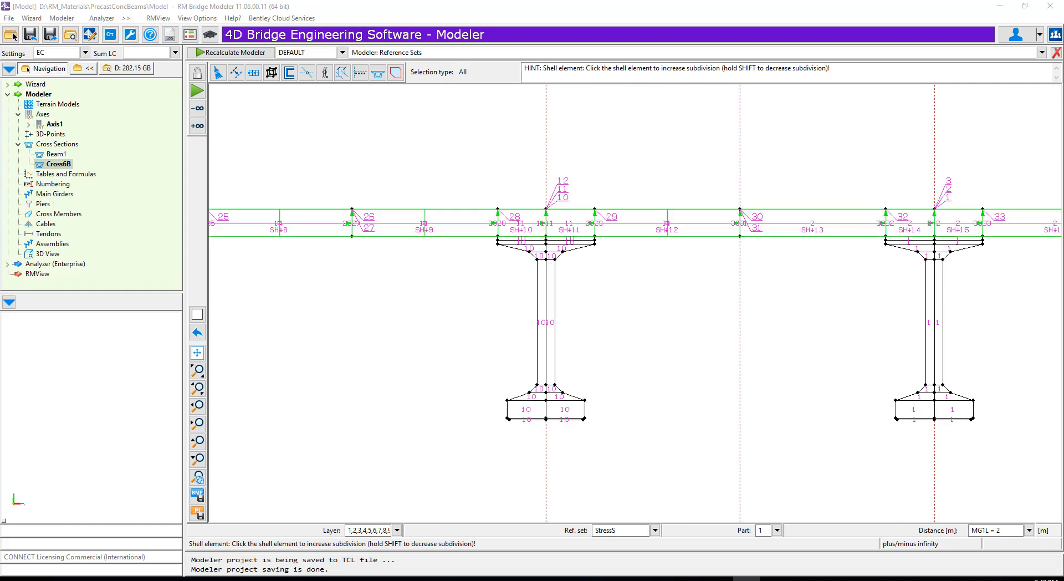
{"action": "scroll", "coordinate": [786, 251], "scroll_direction": "down", "scroll_amount": 3}
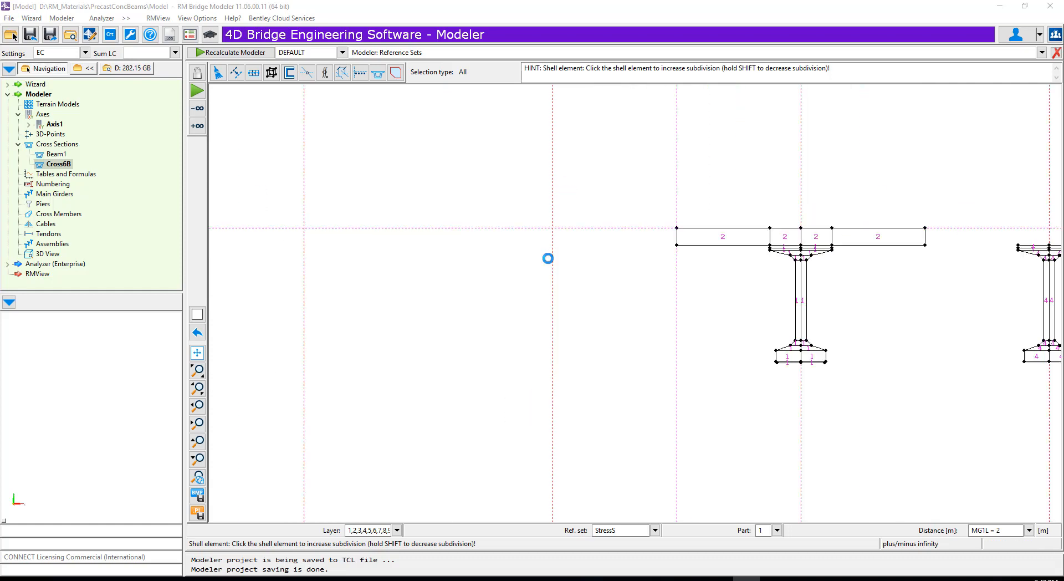
{"action": "scroll", "coordinate": [882, 266], "scroll_direction": "up", "scroll_amount": 4}
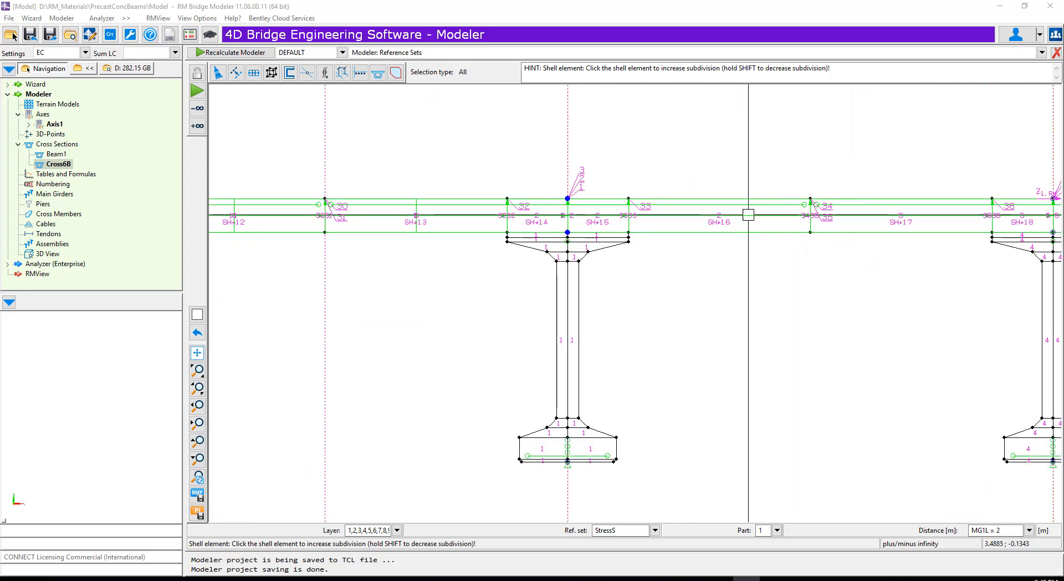
- Subdivide shell elements 16, 17, 20 and 21 between the remaining beams and element 24 at the Part 8 overhang
{"action": "scroll", "coordinate": [867, 219], "scroll_direction": "up", "scroll_amount": 3}
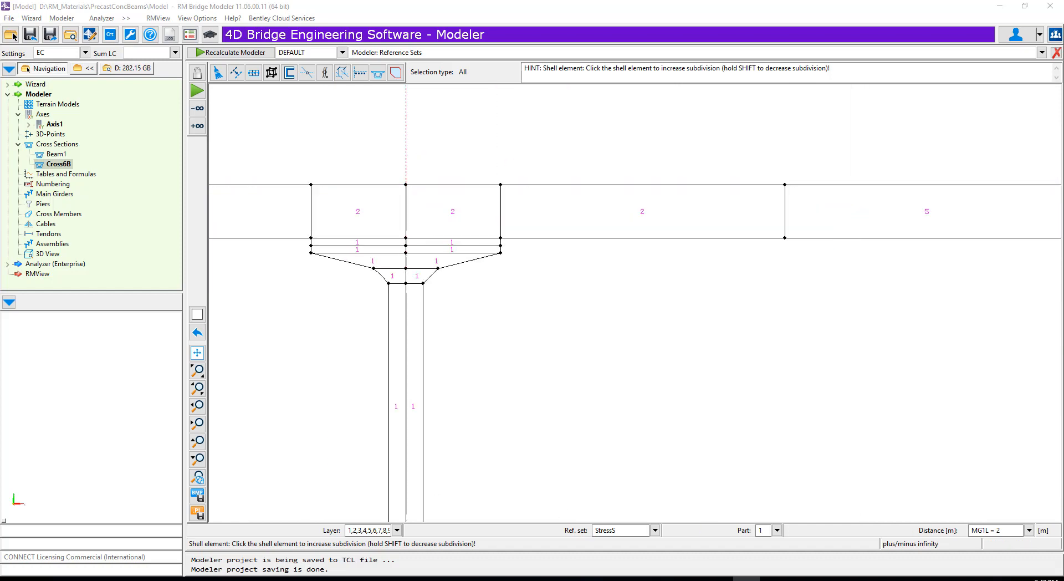
{"action": "scroll", "coordinate": [525, 297], "scroll_direction": "down", "scroll_amount": 4}
{"action": "scroll", "coordinate": [585, 294], "scroll_direction": "down", "scroll_amount": 2}
{"action": "scroll", "coordinate": [720, 278], "scroll_direction": "up", "scroll_amount": 5}
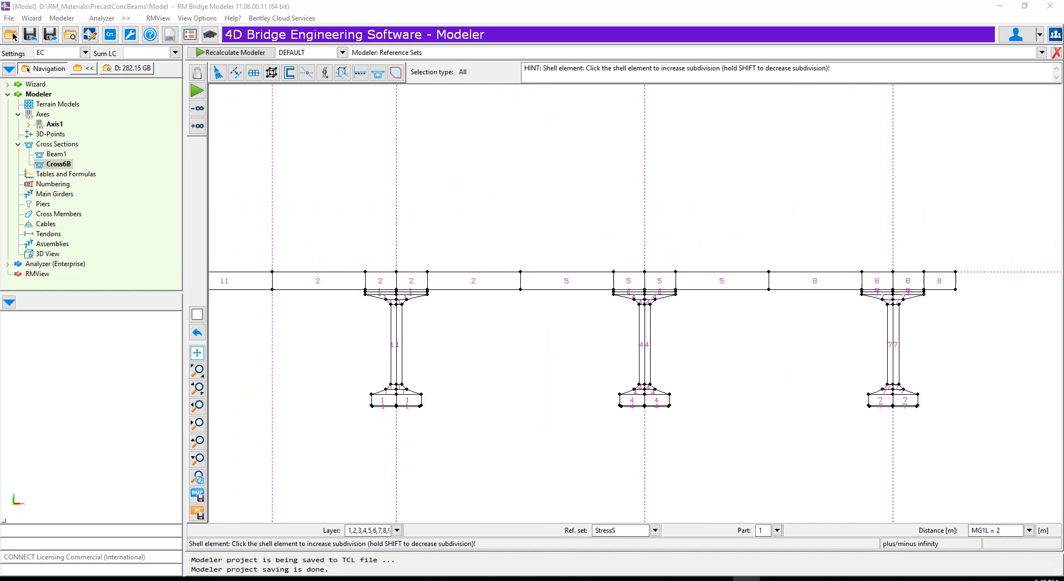
{"action": "left_click", "coordinate": [697, 270]}
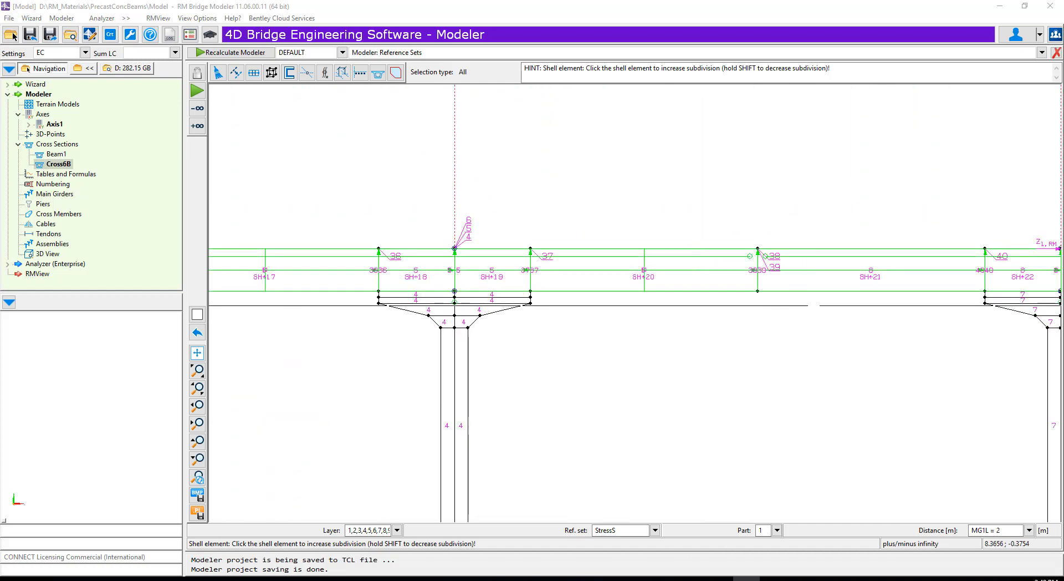
{"action": "left_click", "coordinate": [832, 269]}
{"action": "scroll", "coordinate": [649, 299], "scroll_direction": "down", "scroll_amount": 3}
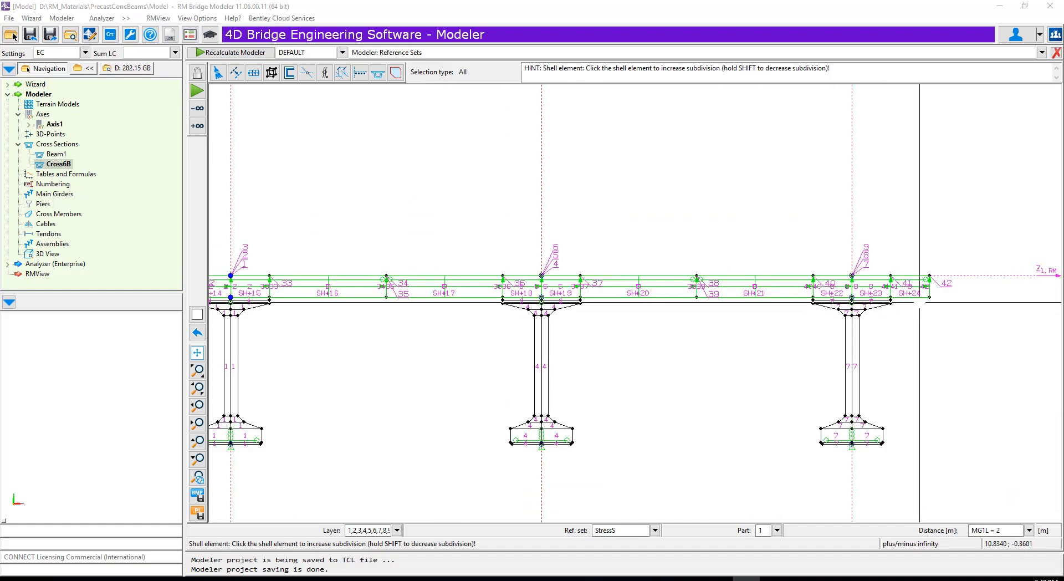
{"action": "scroll", "coordinate": [941, 297], "scroll_direction": "up", "scroll_amount": 6}
{"action": "left_click", "coordinate": [869, 256]}
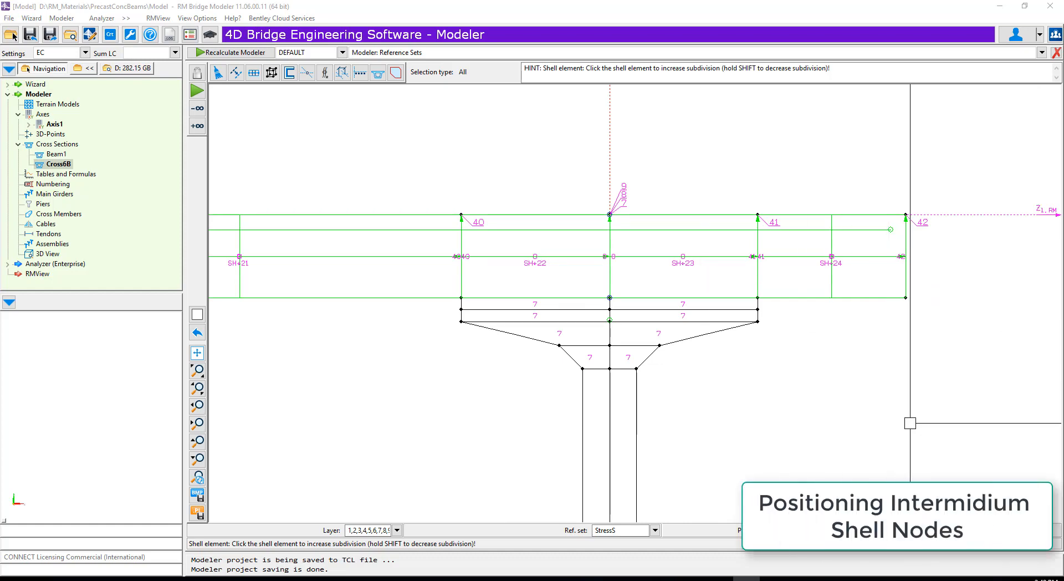
- Change the inner node position of shell element 1 at the outer overhang of the Part 17 slab
{"action": "scroll", "coordinate": [957, 384], "scroll_direction": "down", "scroll_amount": 5}
{"action": "scroll", "coordinate": [930, 217], "scroll_direction": "down", "scroll_amount": 4}
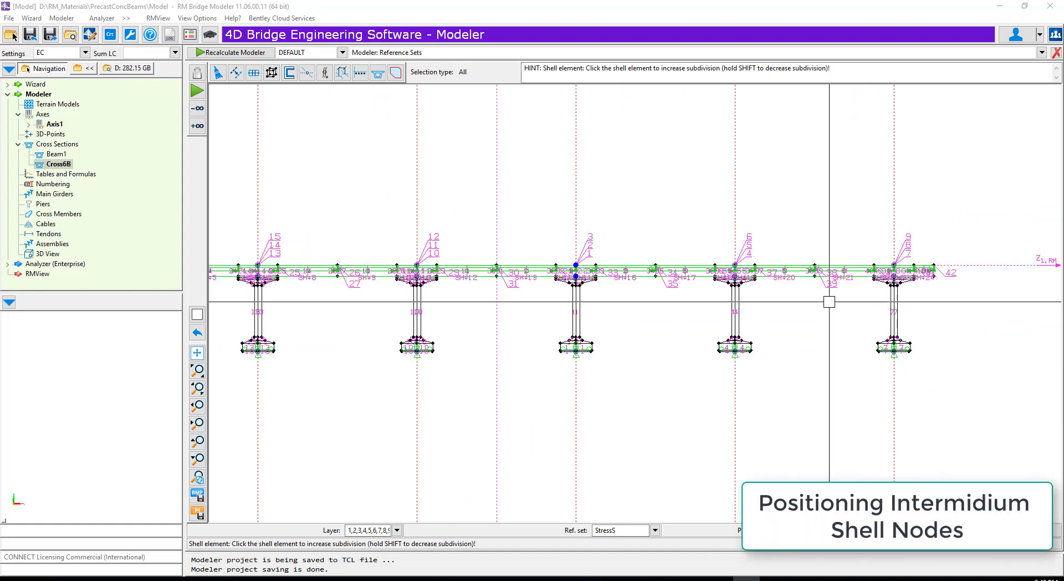
{"action": "scroll", "coordinate": [829, 302], "scroll_direction": "down", "scroll_amount": 2}
{"action": "scroll", "coordinate": [386, 294], "scroll_direction": "up", "scroll_amount": 1}
{"action": "scroll", "coordinate": [332, 289], "scroll_direction": "up", "scroll_amount": 5}
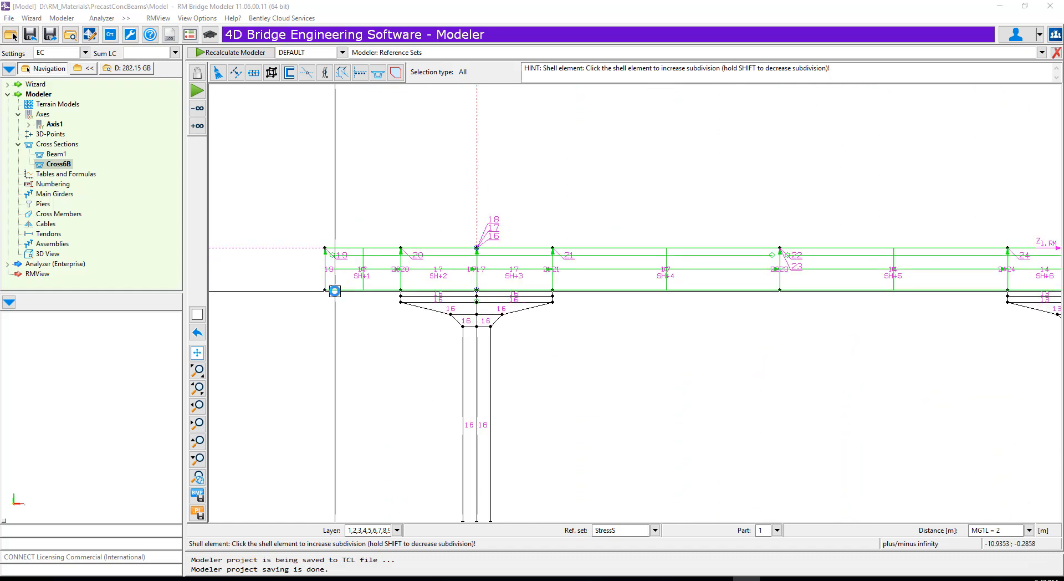
{"action": "left_click", "coordinate": [249, 77]}
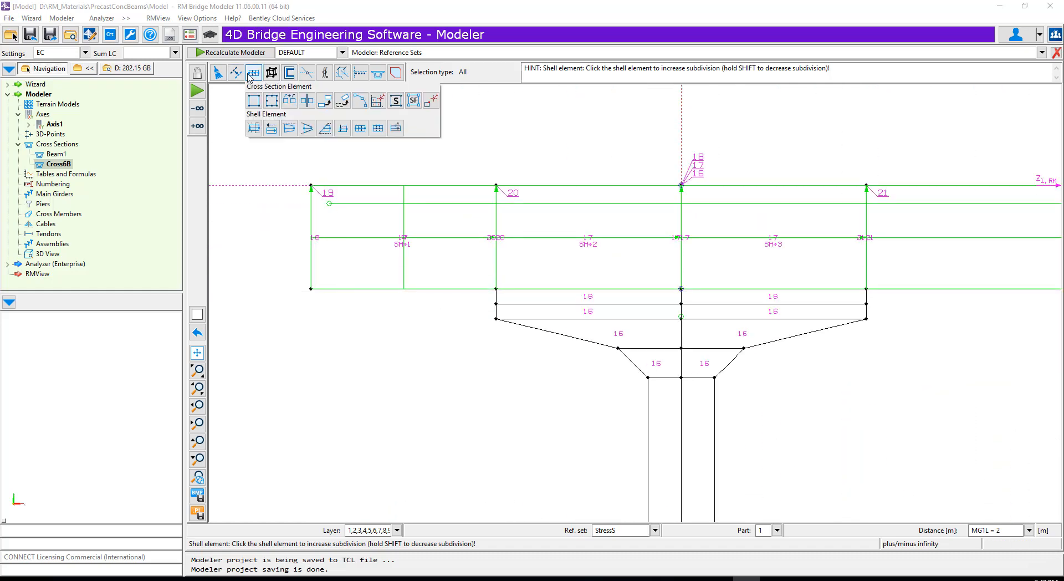
{"action": "left_click", "coordinate": [382, 130]}
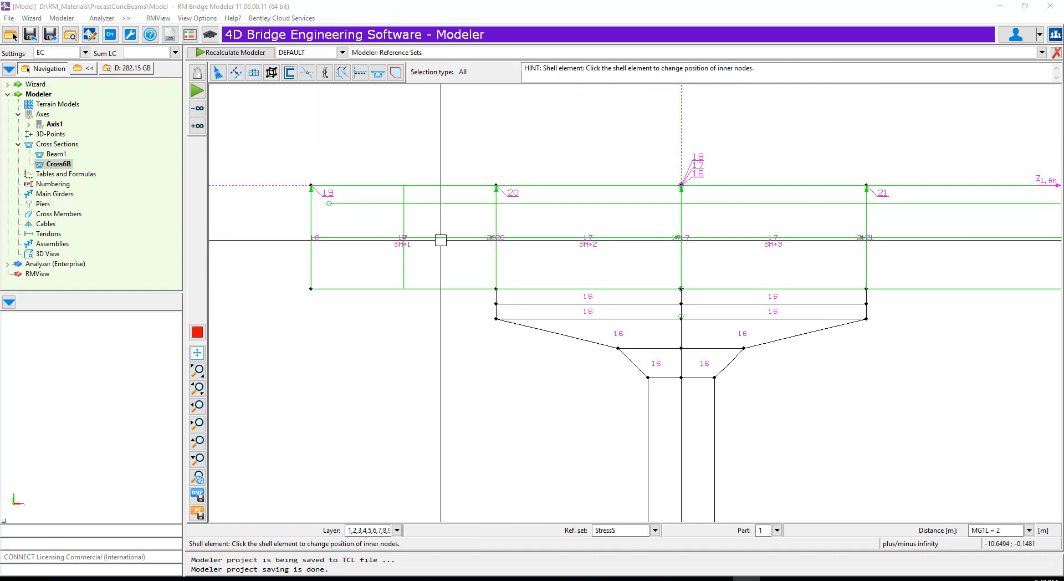
- Change the inner node positions of shell elements 4, 5 and 8 between the beams of the Part 17, 14 and 11 slabs
{"action": "scroll", "coordinate": [315, 216], "scroll_direction": "down", "scroll_amount": 3}
{"action": "scroll", "coordinate": [813, 243], "scroll_direction": "up", "scroll_amount": 4}
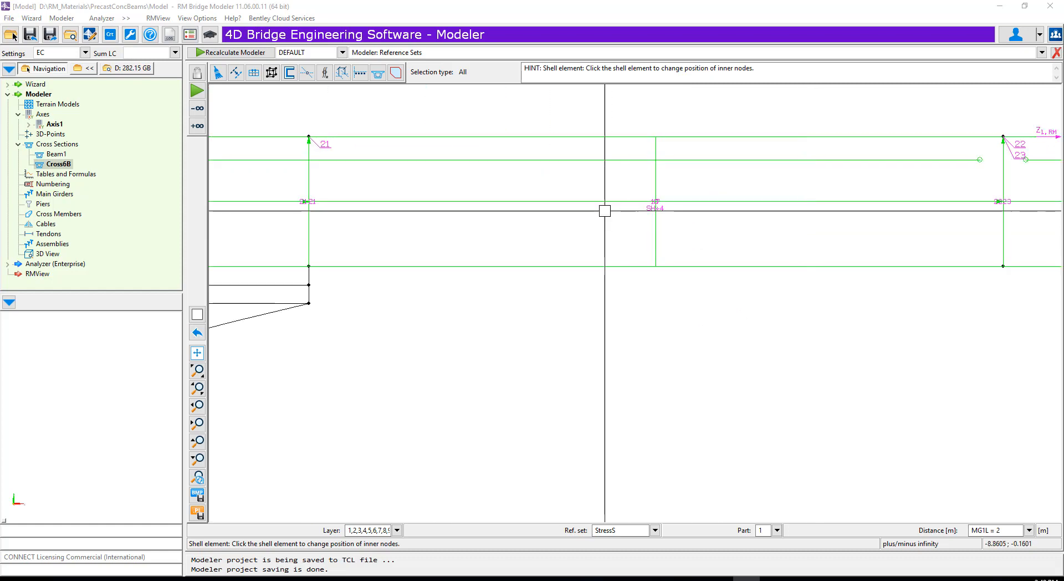
{"action": "scroll", "coordinate": [487, 214], "scroll_direction": "down", "scroll_amount": 3}
{"action": "scroll", "coordinate": [734, 201], "scroll_direction": "up", "scroll_amount": 4}
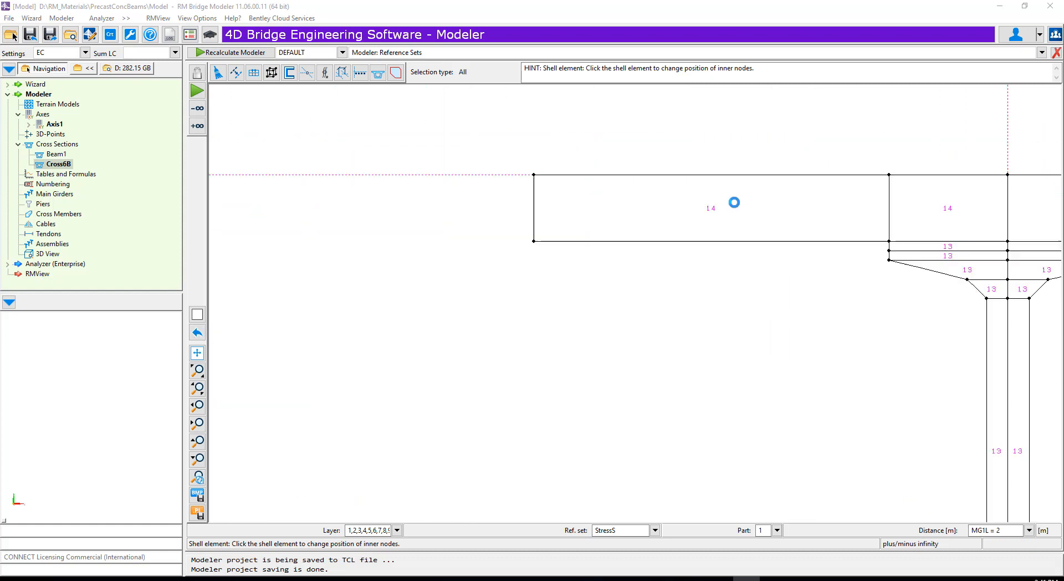
{"action": "scroll", "coordinate": [659, 206], "scroll_direction": "down", "scroll_amount": 4}
{"action": "scroll", "coordinate": [741, 209], "scroll_direction": "up", "scroll_amount": 6}
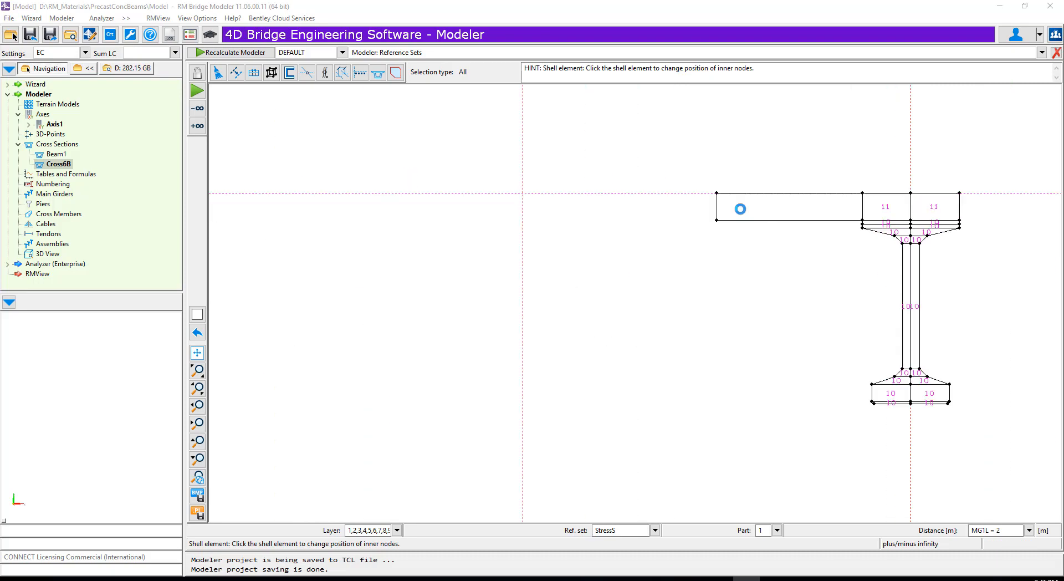
- Change the inner node positions of shell elements 9 and 12 on both sides of the Part 11 beam
{"action": "scroll", "coordinate": [666, 206], "scroll_direction": "down", "scroll_amount": 3}
{"action": "scroll", "coordinate": [664, 205], "scroll_direction": "up", "scroll_amount": 3}
{"action": "scroll", "coordinate": [661, 210], "scroll_direction": "down", "scroll_amount": 4}
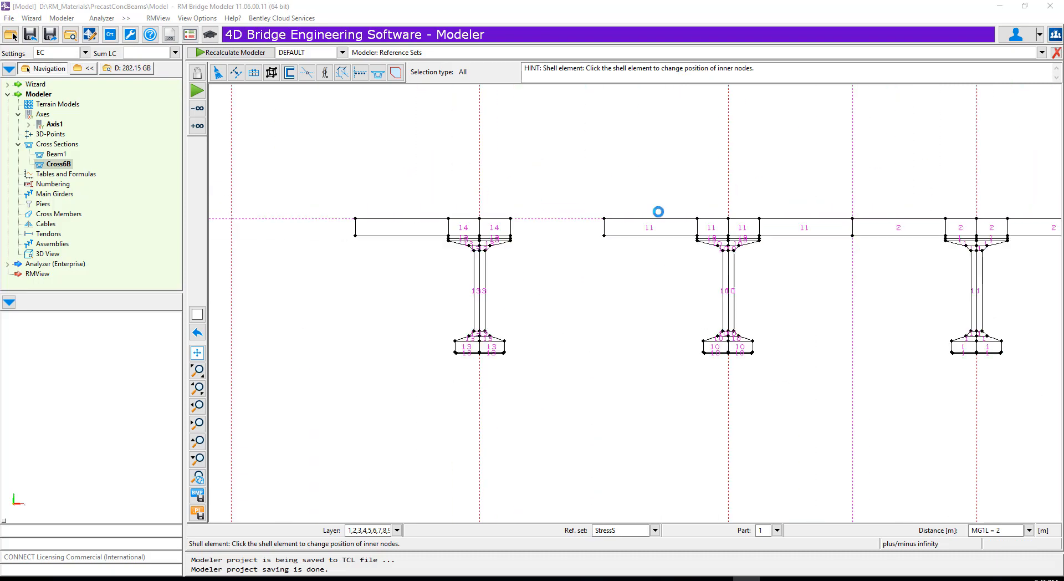
{"action": "scroll", "coordinate": [615, 241], "scroll_direction": "up", "scroll_amount": 2}
{"action": "scroll", "coordinate": [583, 249], "scroll_direction": "down", "scroll_amount": 4}
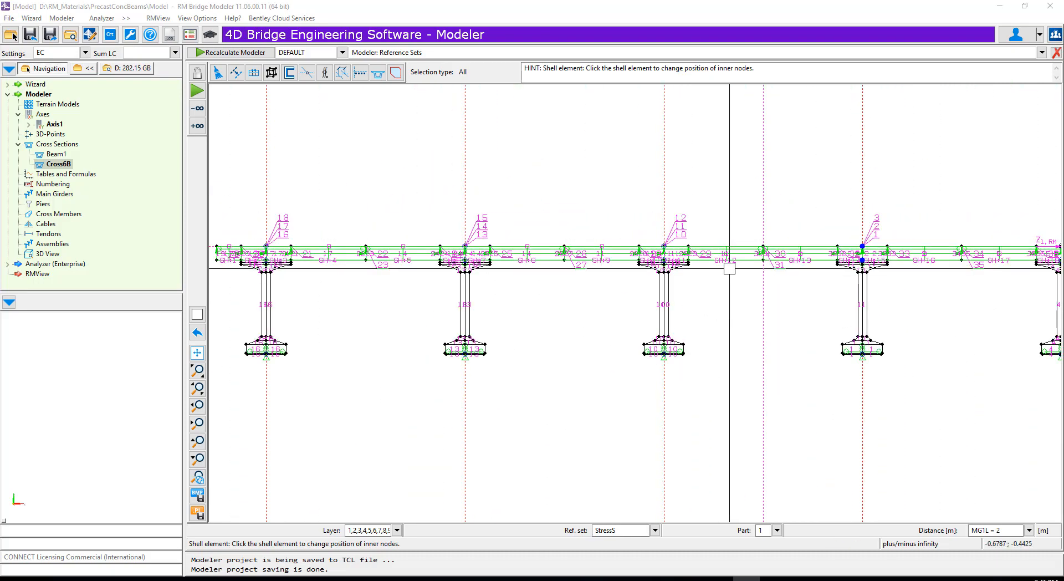
{"action": "scroll", "coordinate": [743, 263], "scroll_direction": "up", "scroll_amount": 5}
{"action": "scroll", "coordinate": [743, 239], "scroll_direction": "down", "scroll_amount": 3}
{"action": "scroll", "coordinate": [603, 292], "scroll_direction": "down", "scroll_amount": 4}
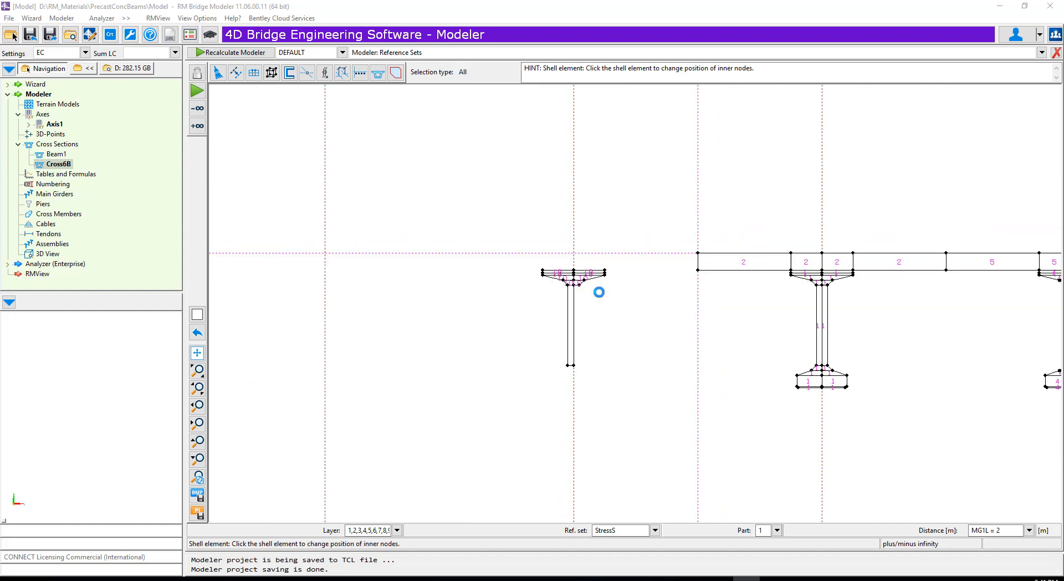
- Change the inner node positions of shell elements 13 and 16 on both sides of the Part 2 beam
{"action": "scroll", "coordinate": [729, 275], "scroll_direction": "up", "scroll_amount": 5}
{"action": "scroll", "coordinate": [737, 268], "scroll_direction": "up", "scroll_amount": 3}
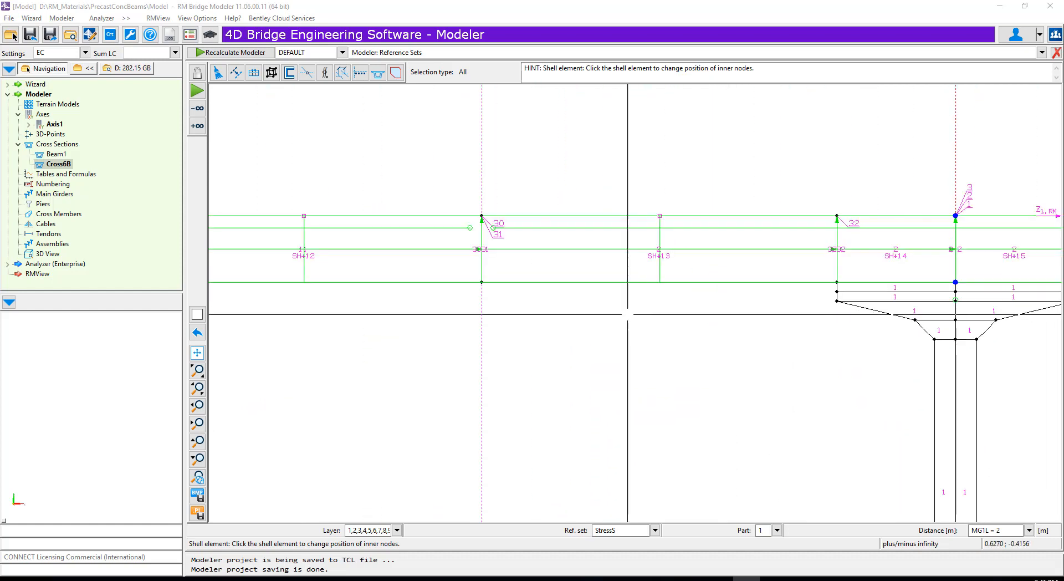
{"action": "scroll", "coordinate": [532, 289], "scroll_direction": "down", "scroll_amount": 4}
{"action": "scroll", "coordinate": [808, 293], "scroll_direction": "up", "scroll_amount": 5}
{"action": "scroll", "coordinate": [808, 293], "scroll_direction": "up", "scroll_amount": 3}
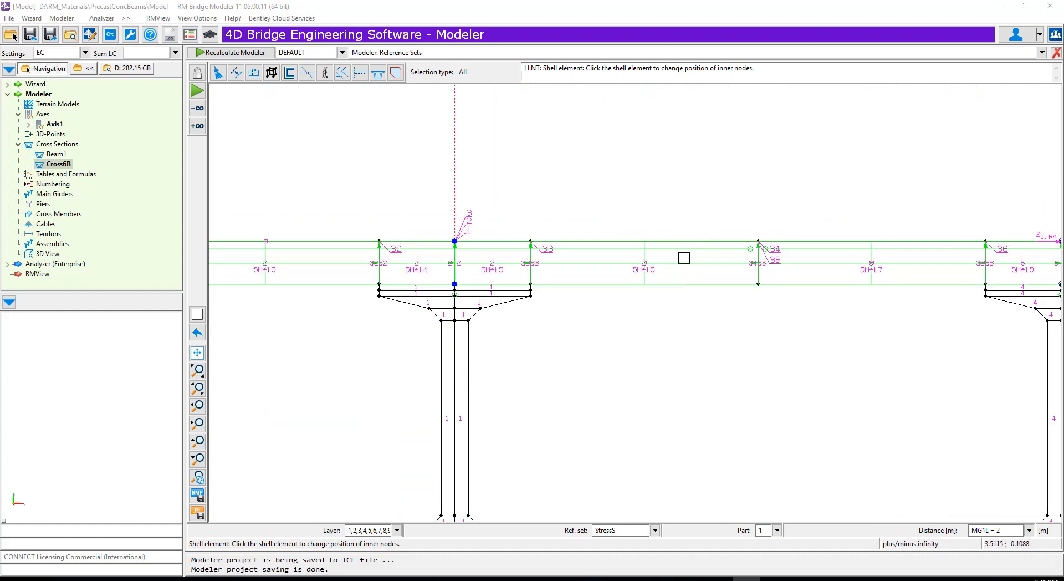
- Change the inner node positions of shell elements 17, 20 and 21 between the remaining beams and element 24 at the Part 8 overhang
{"action": "scroll", "coordinate": [685, 257], "scroll_direction": "down", "scroll_amount": 3}
{"action": "scroll", "coordinate": [580, 292], "scroll_direction": "up", "scroll_amount": 4}
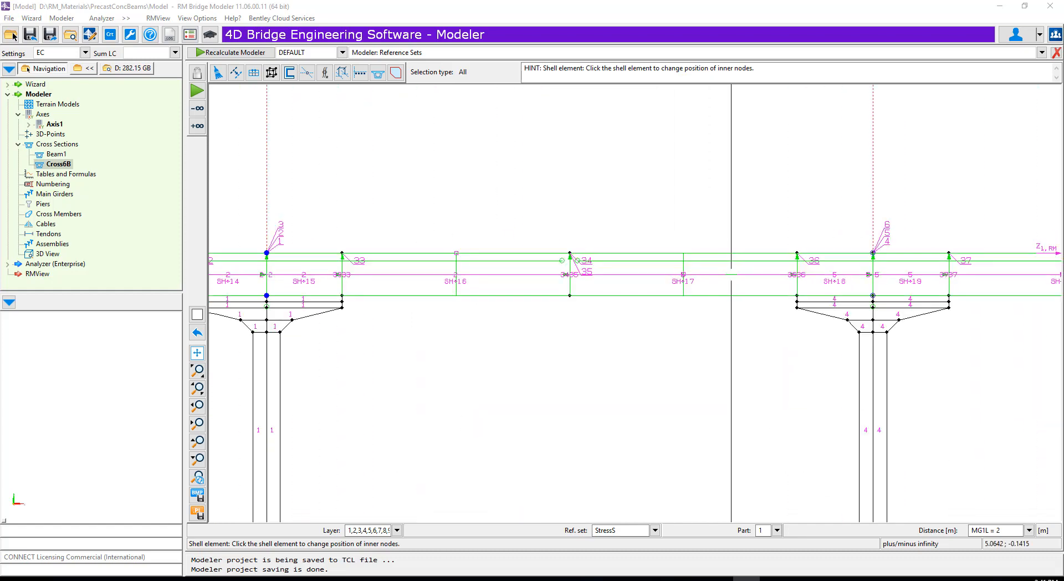
{"action": "scroll", "coordinate": [601, 308], "scroll_direction": "down", "scroll_amount": 4}
{"action": "scroll", "coordinate": [847, 320], "scroll_direction": "up", "scroll_amount": 4}
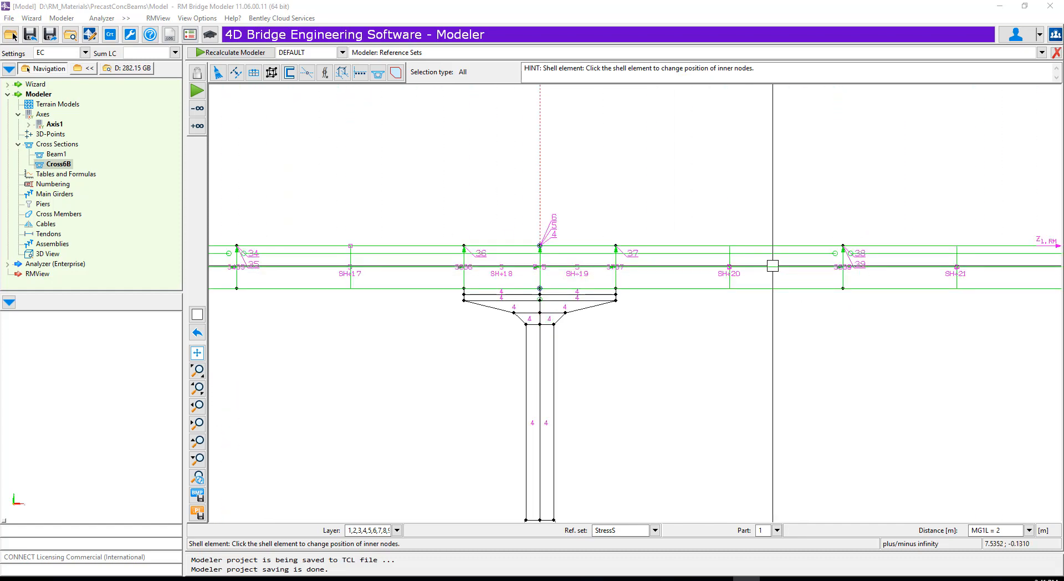
{"action": "scroll", "coordinate": [773, 265], "scroll_direction": "down", "scroll_amount": 4}
{"action": "scroll", "coordinate": [654, 315], "scroll_direction": "up", "scroll_amount": 3}
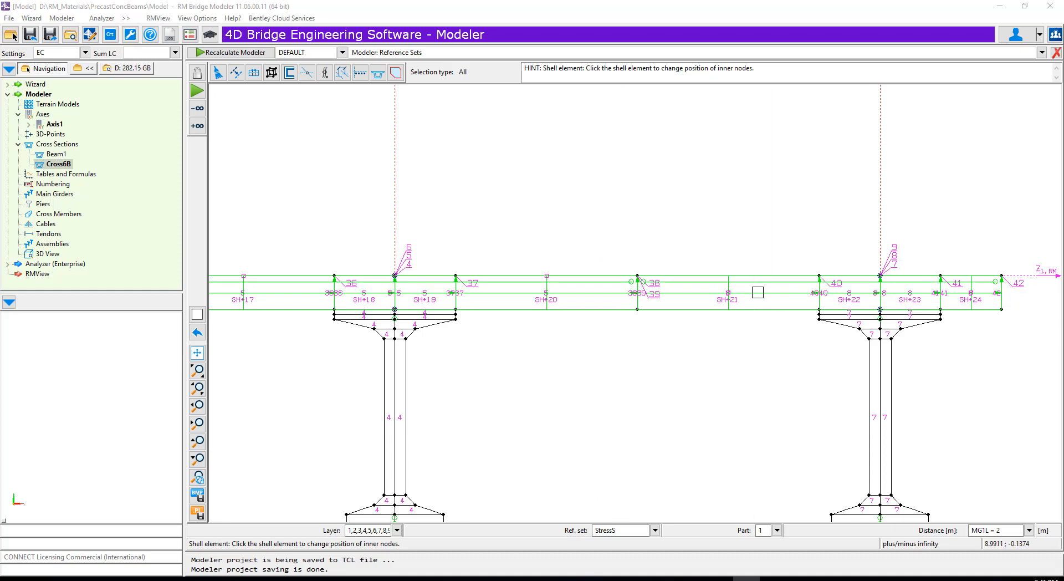
{"action": "scroll", "coordinate": [686, 342], "scroll_direction": "down", "scroll_amount": 4}
{"action": "scroll", "coordinate": [829, 321], "scroll_direction": "up", "scroll_amount": 5}
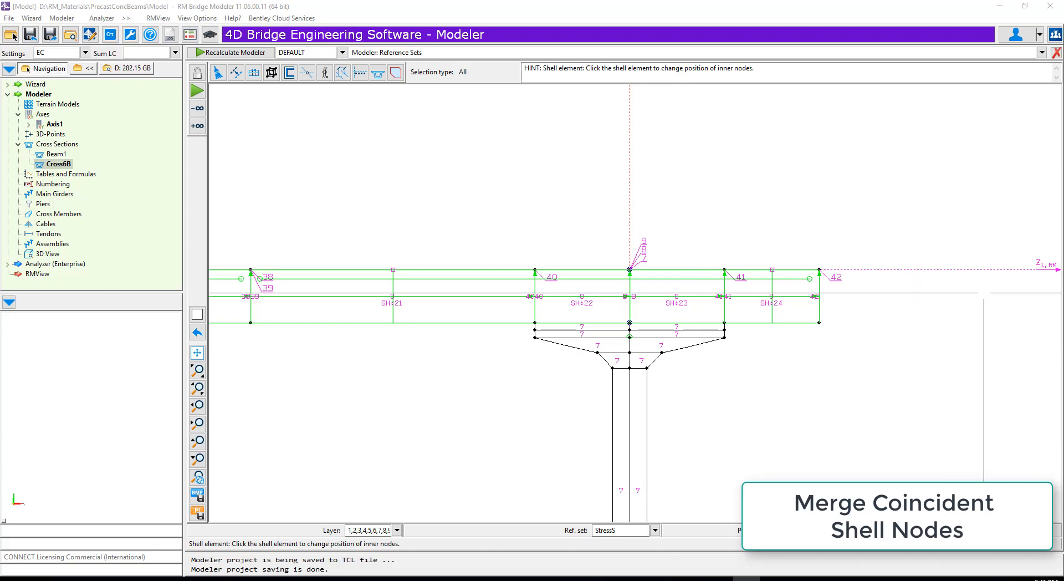
- Merge the coincident slave nodes of the shell elements from part 1 to part 18 with step 1
{"action": "scroll", "coordinate": [978, 312], "scroll_direction": "down", "scroll_amount": 8}
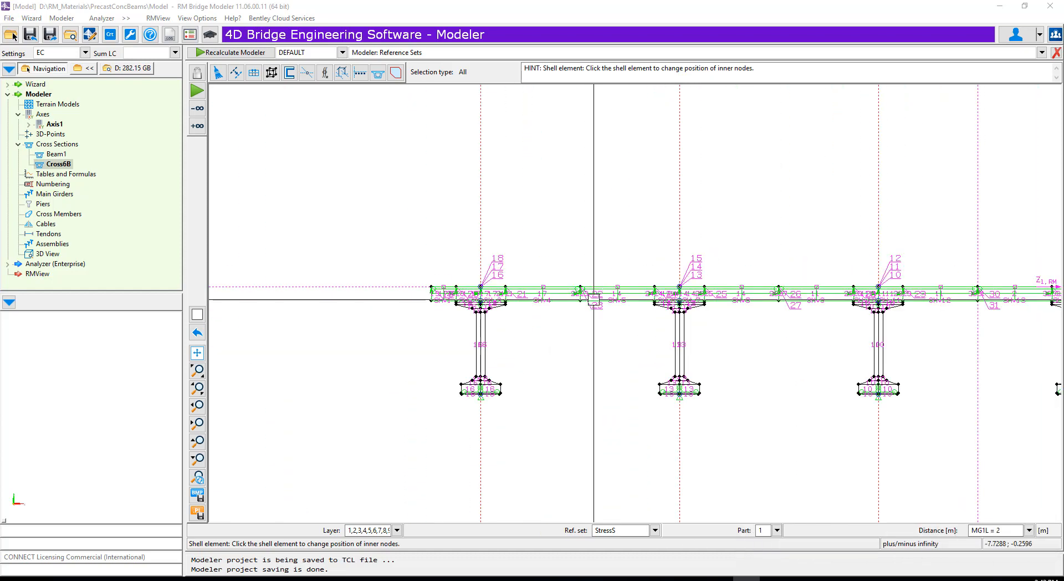
{"action": "scroll", "coordinate": [594, 299], "scroll_direction": "up", "scroll_amount": 8}
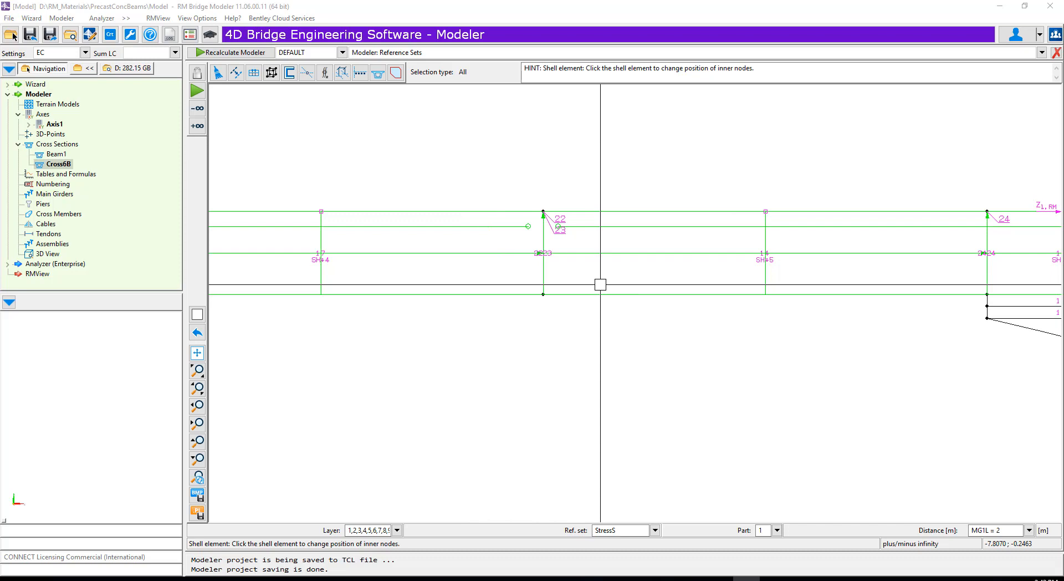
{"action": "scroll", "coordinate": [604, 206], "scroll_direction": "down", "scroll_amount": 8}
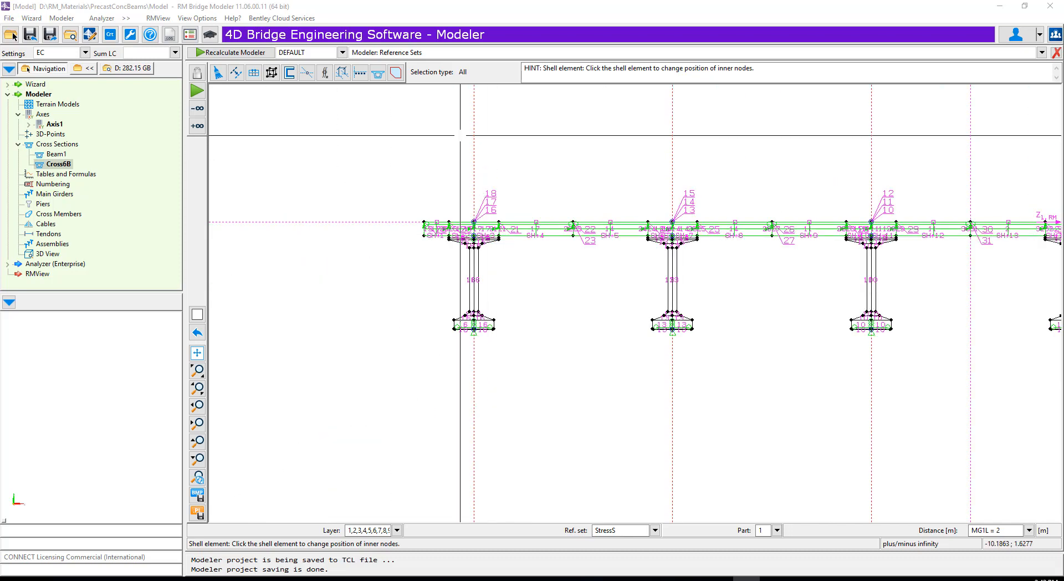
{"action": "left_click", "coordinate": [255, 76]}
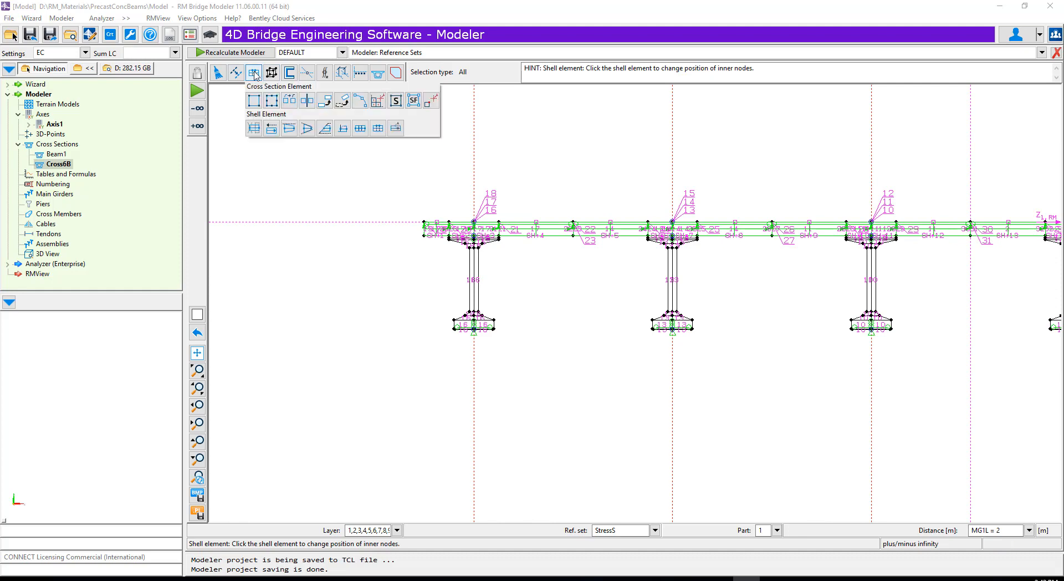
{"action": "left_click", "coordinate": [396, 129]}
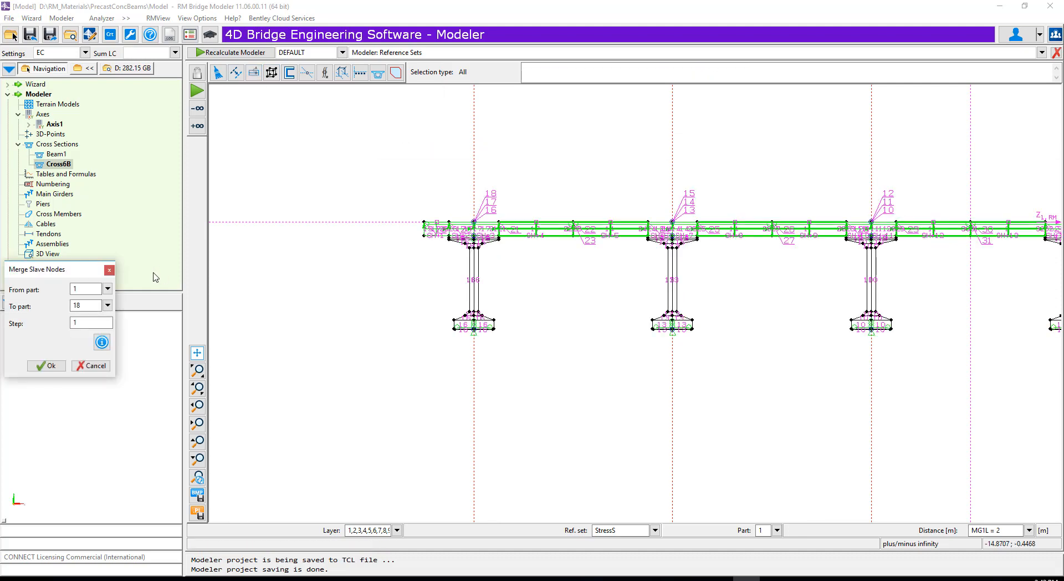
{"action": "left_click_drag", "start_coordinate": [84, 274], "coordinate": [315, 137]}
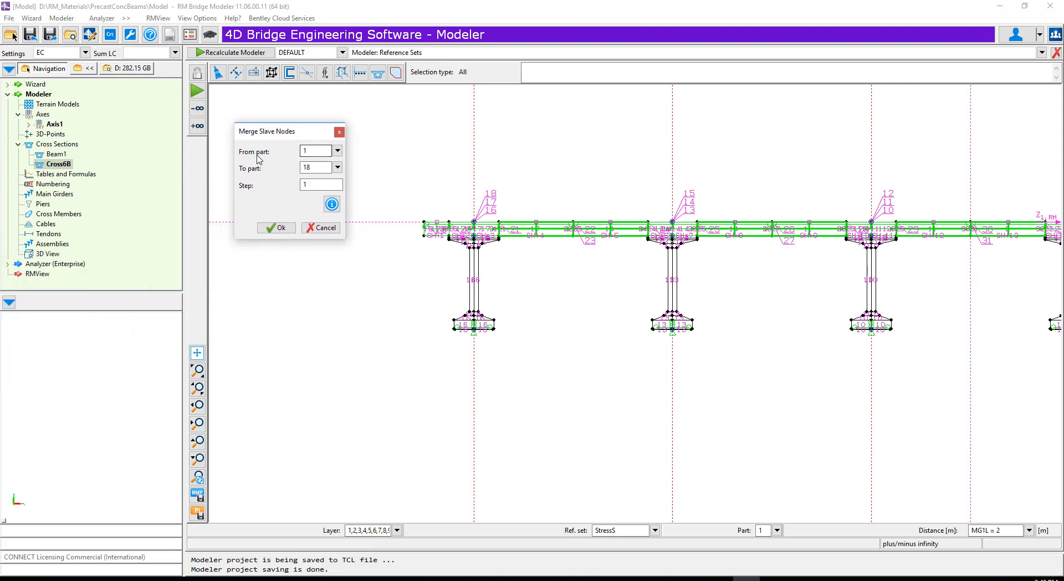
{"action": "left_click", "coordinate": [337, 151]}
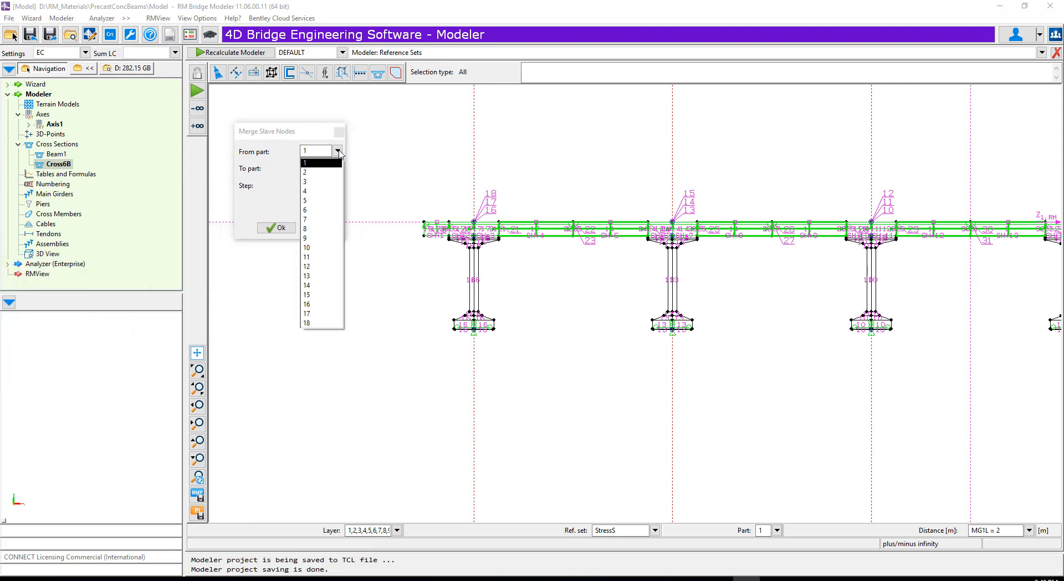
{"action": "left_click", "coordinate": [307, 164]}
{"action": "left_click", "coordinate": [337, 168]}
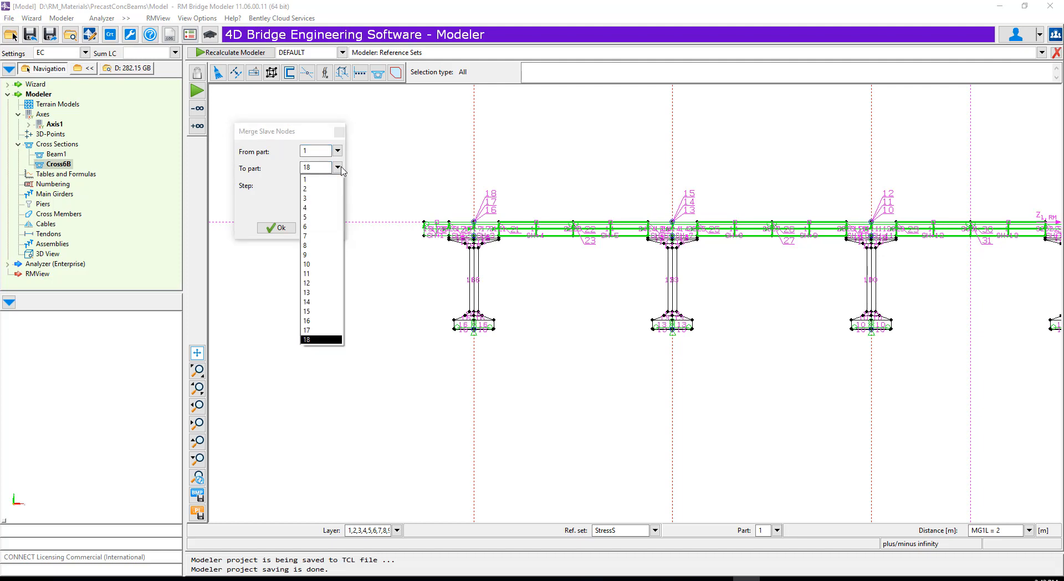
{"action": "left_click", "coordinate": [308, 339]}
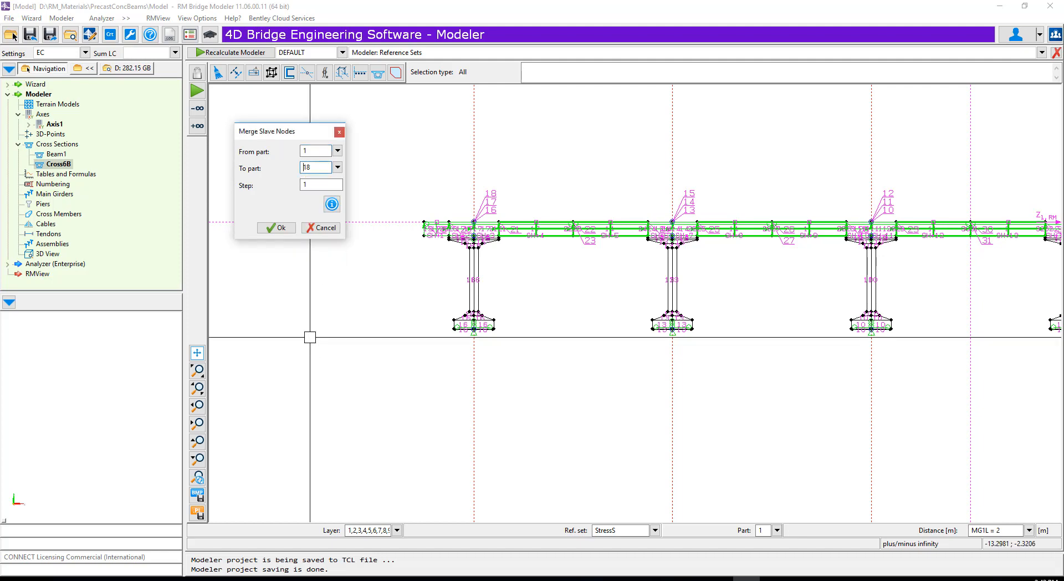
{"action": "left_click", "coordinate": [276, 228]}
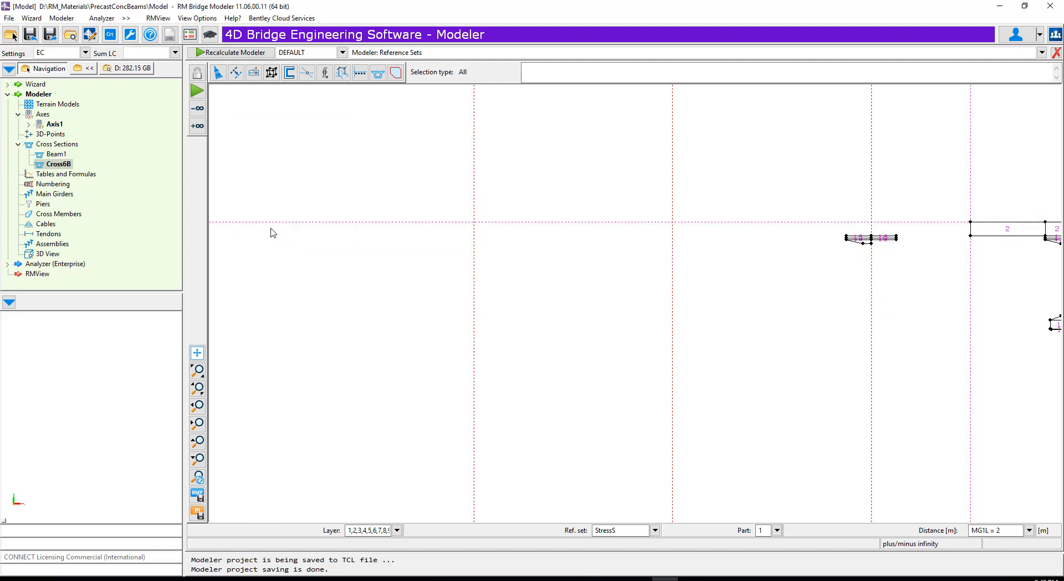
- Inspect the shell nodes at the joint between the Part 17 and Part 14 slabs and across the whole section
{"action": "scroll", "coordinate": [612, 224], "scroll_direction": "up", "scroll_amount": 8}
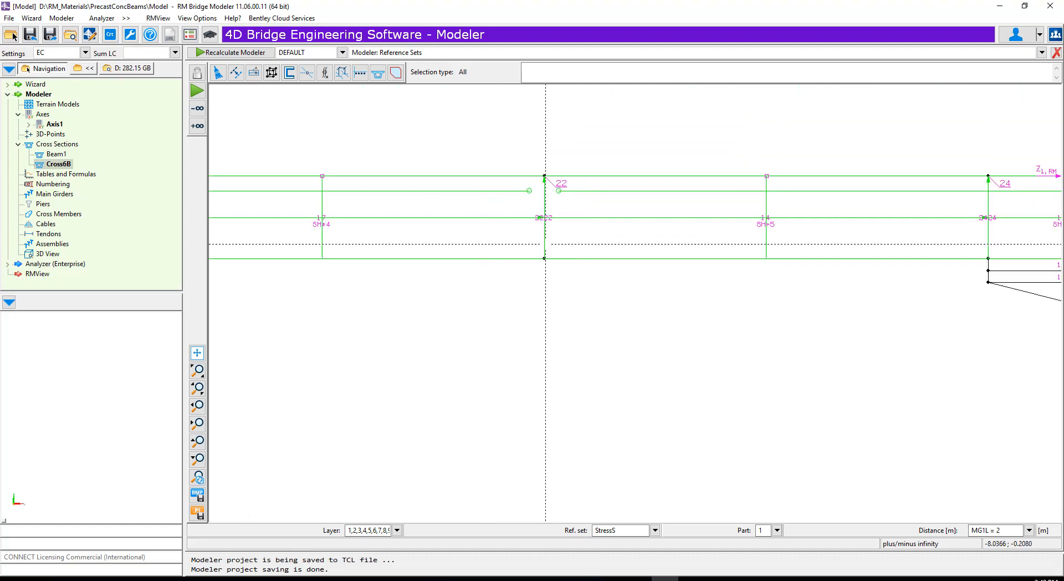
{"action": "scroll", "coordinate": [444, 183], "scroll_direction": "down", "scroll_amount": 8}
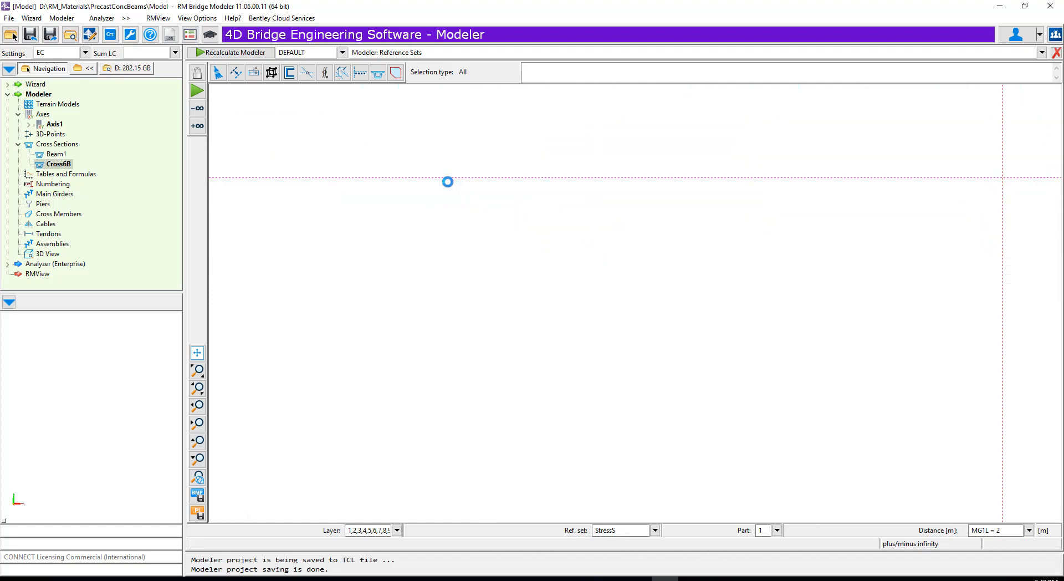
{"action": "scroll", "coordinate": [462, 247], "scroll_direction": "down", "scroll_amount": 2}
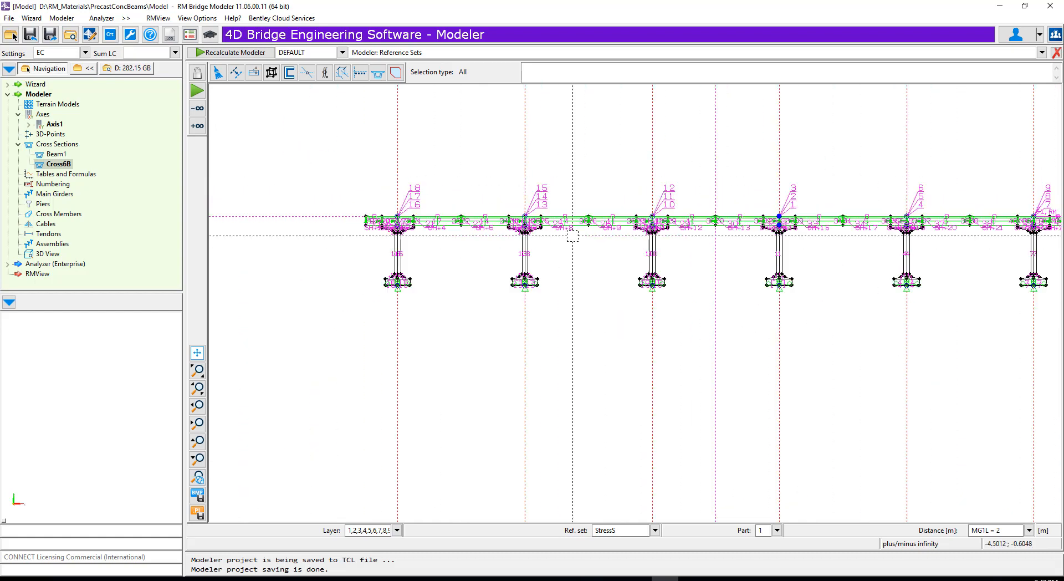
{"action": "scroll", "coordinate": [436, 226], "scroll_direction": "down", "scroll_amount": 2}
{"action": "scroll", "coordinate": [436, 225], "scroll_direction": "up", "scroll_amount": 1}
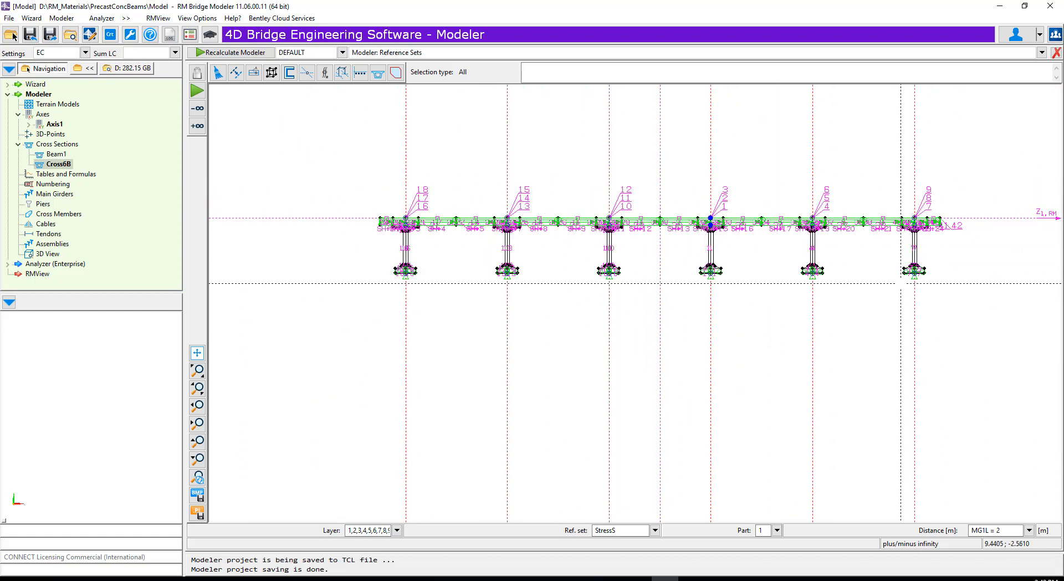
{"action": "scroll", "coordinate": [901, 284], "scroll_direction": "up", "scroll_amount": 1}
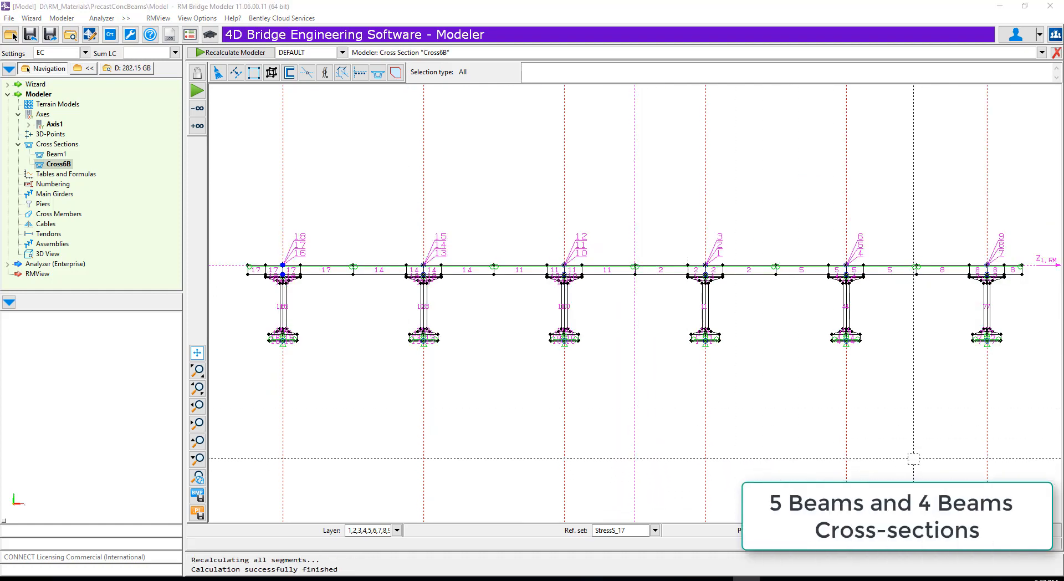
- Read the Cross5B cross section into the project from the catalogue's User group
{"action": "left_click", "coordinate": [74, 147]}
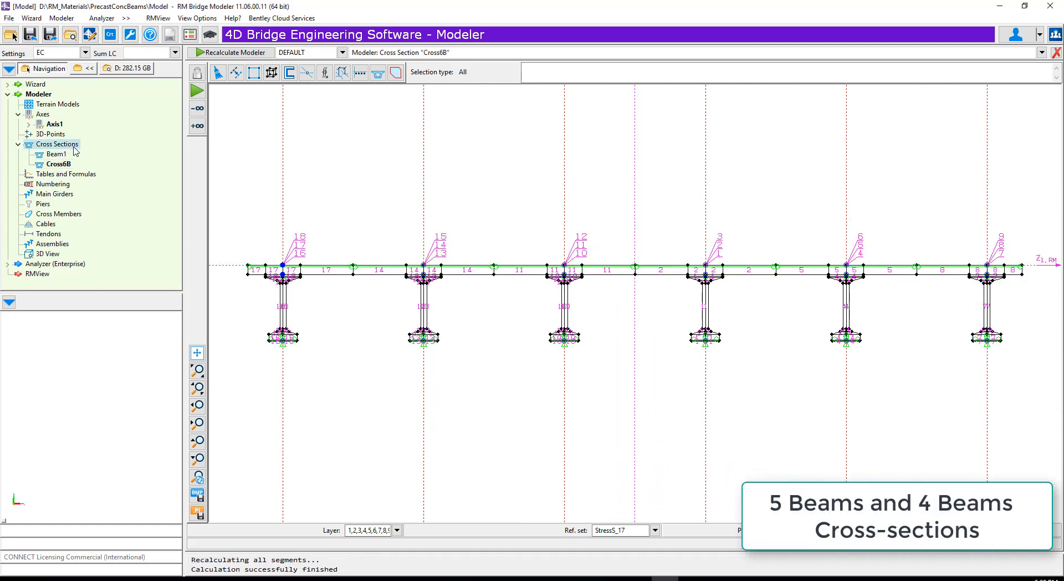
{"action": "right_click", "coordinate": [75, 147]}
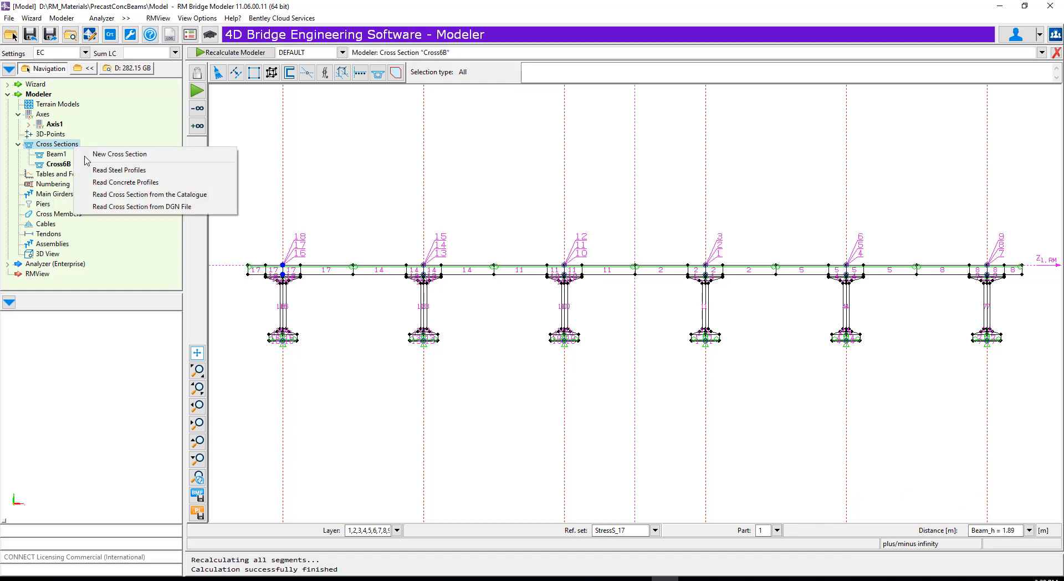
{"action": "left_click", "coordinate": [156, 195]}
{"action": "left_click", "coordinate": [239, 247]}
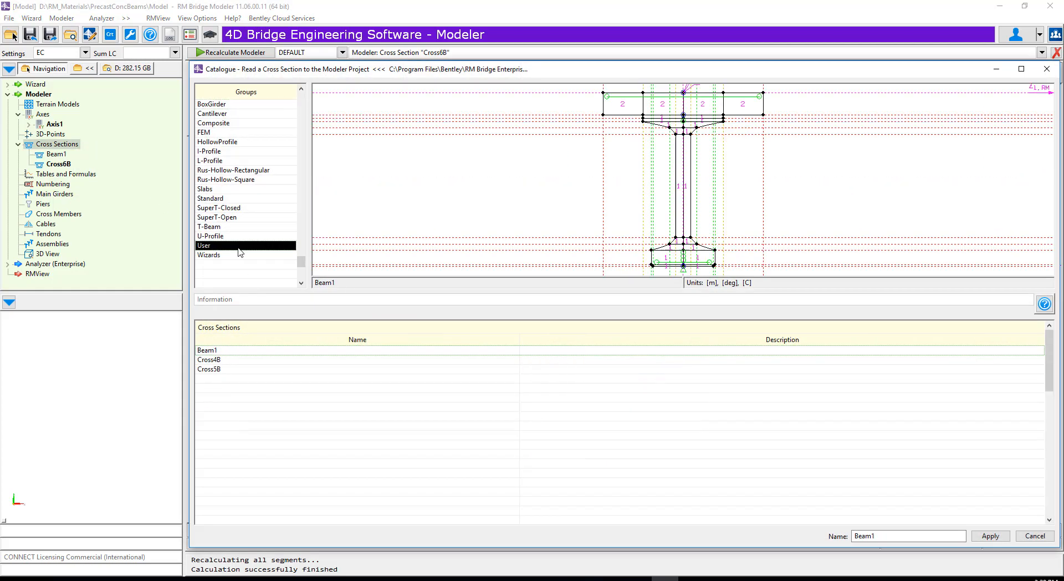
{"action": "left_click", "coordinate": [210, 369]}
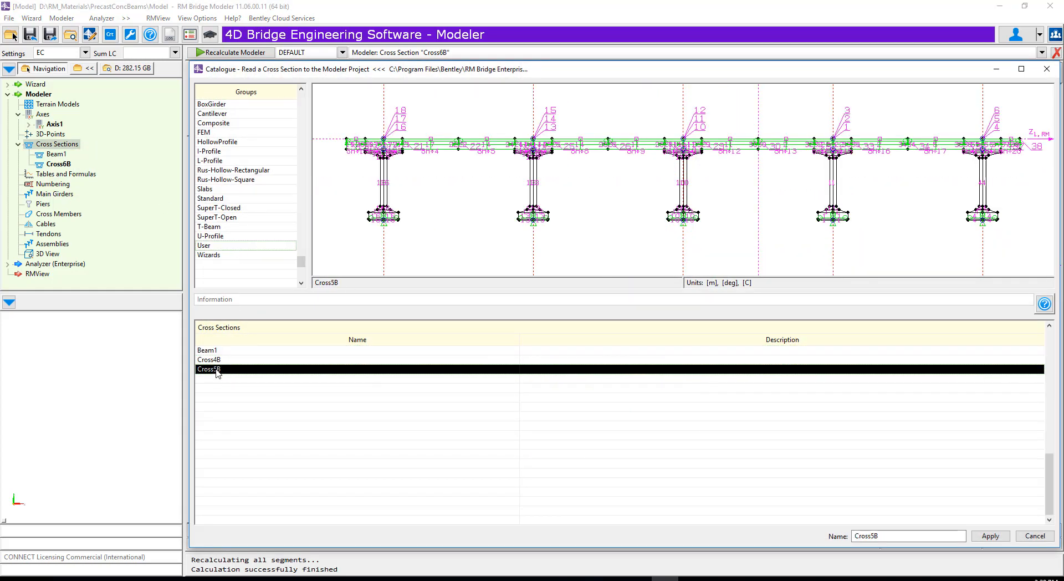
{"action": "left_click", "coordinate": [990, 536]}
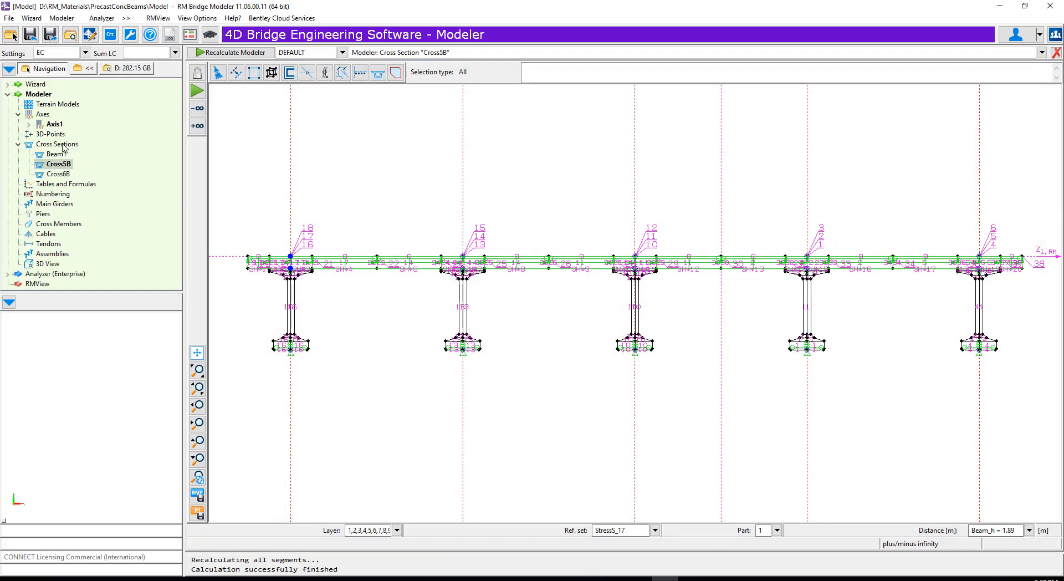
- Read the Cross4B cross section into the project from the catalogue's User group
{"action": "right_click", "coordinate": [63, 146]}
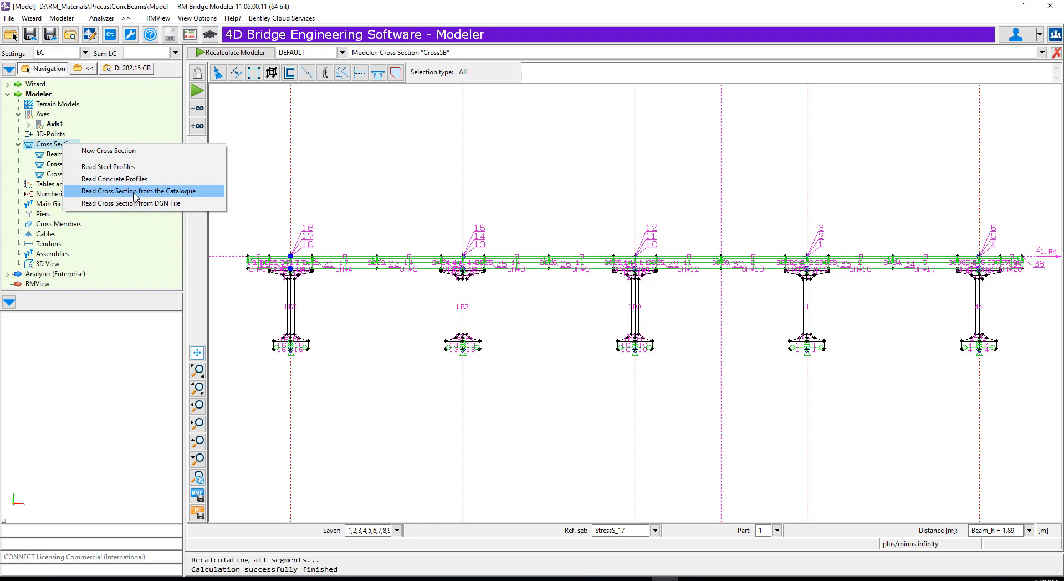
{"action": "left_click", "coordinate": [134, 192]}
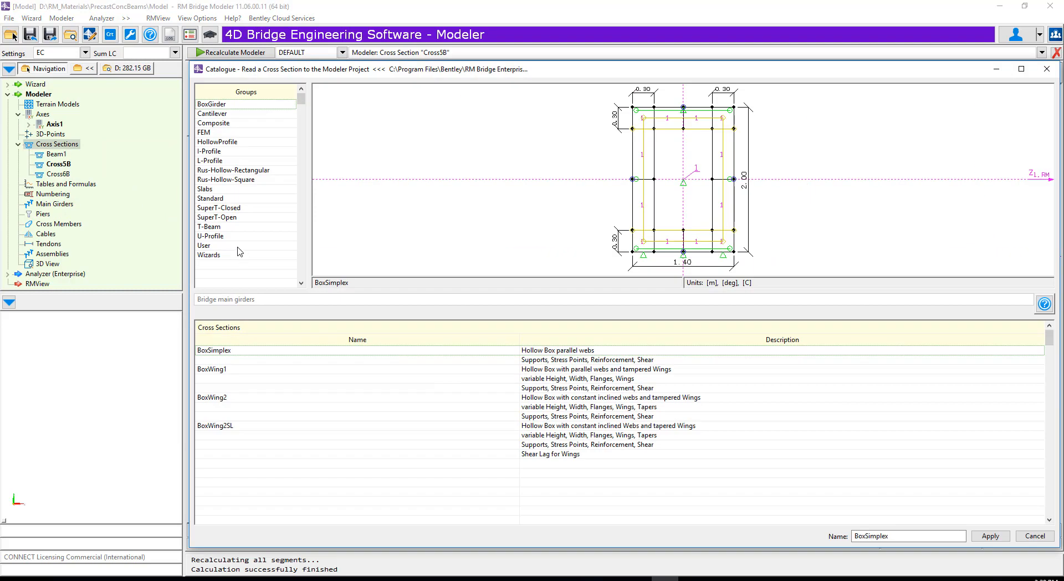
{"action": "left_click", "coordinate": [240, 245]}
{"action": "left_click", "coordinate": [236, 361]}
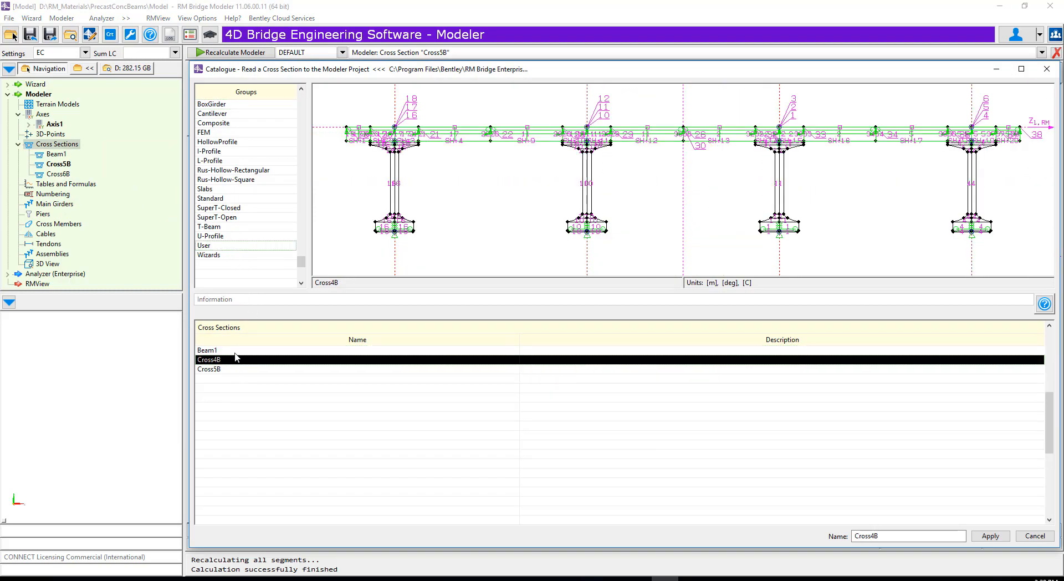
{"action": "left_click", "coordinate": [992, 536]}
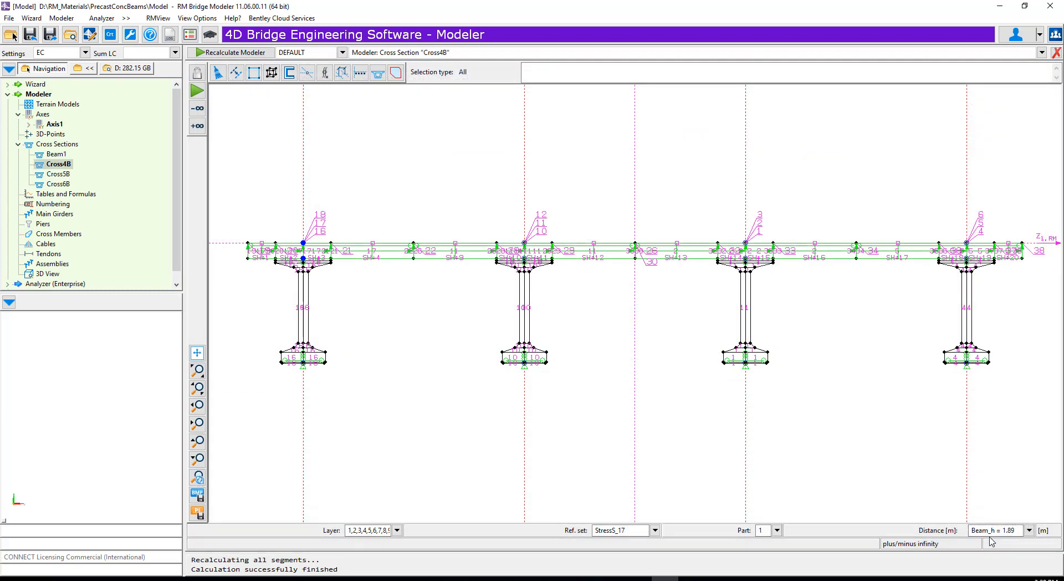
- Create a new table of type Length named MG1L under Tables and Formulas
{"action": "left_click", "coordinate": [59, 157]}
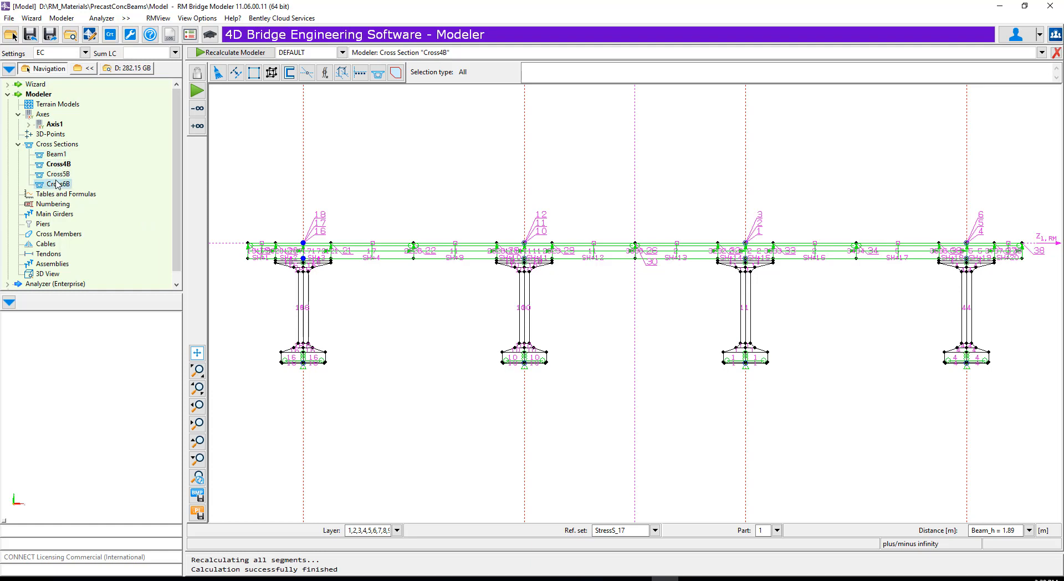
{"action": "right_click", "coordinate": [84, 185]}
{"action": "left_click", "coordinate": [107, 193]}
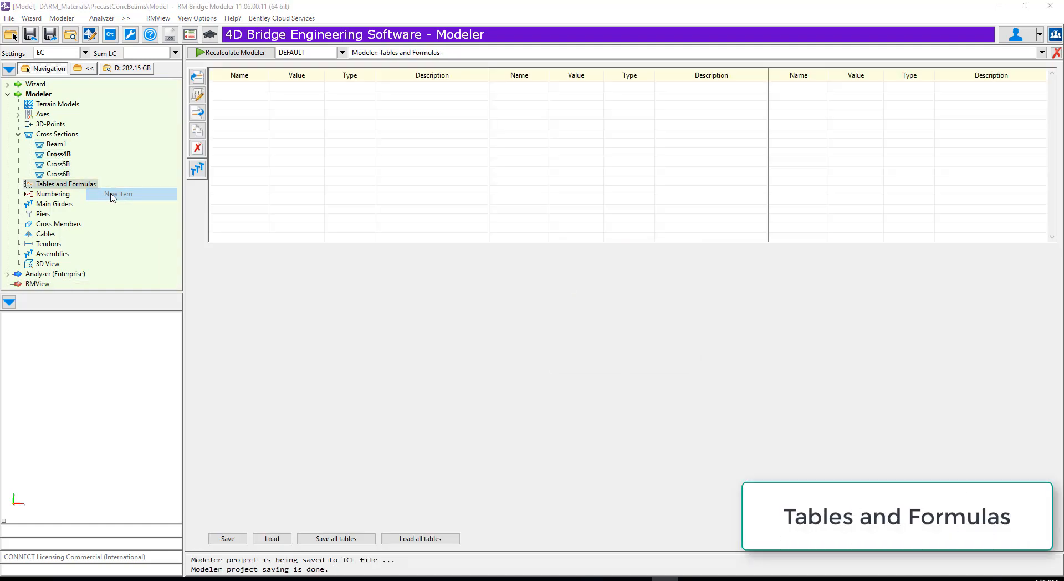
{"action": "key", "text": "ctrl+a"}
{"action": "type", "text": "MG"}
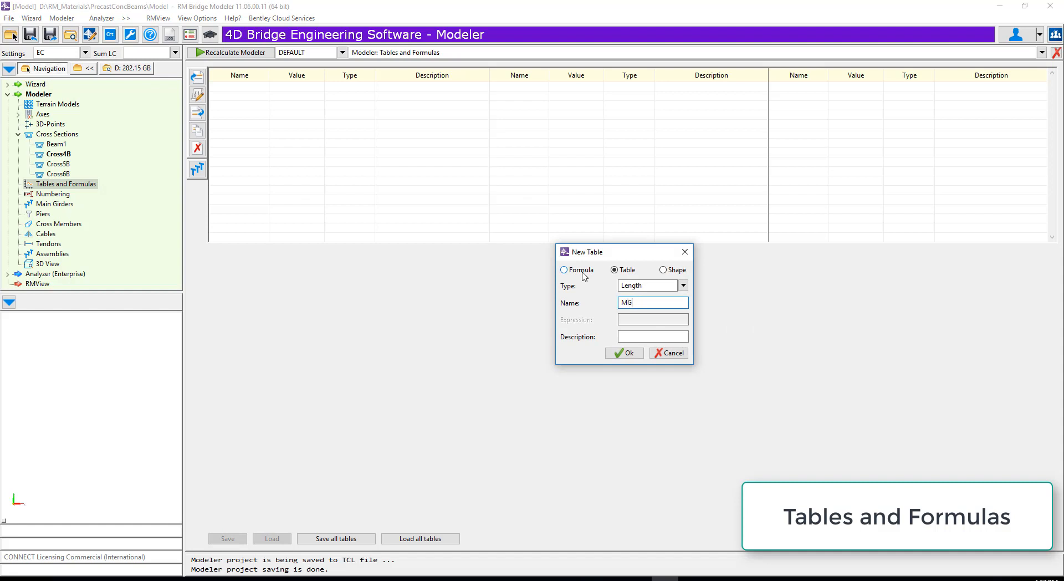
{"action": "left_click_drag", "start_coordinate": [642, 302], "coordinate": [604, 302]}
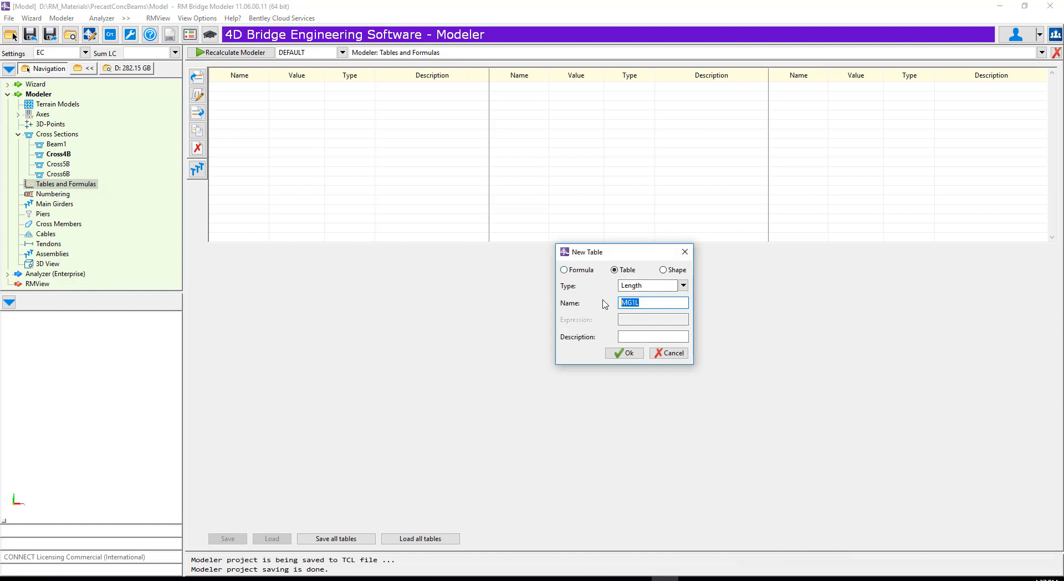
{"action": "left_click", "coordinate": [621, 353]}
- Copy the MG1L table as MG1R
{"action": "left_click", "coordinate": [197, 131]}
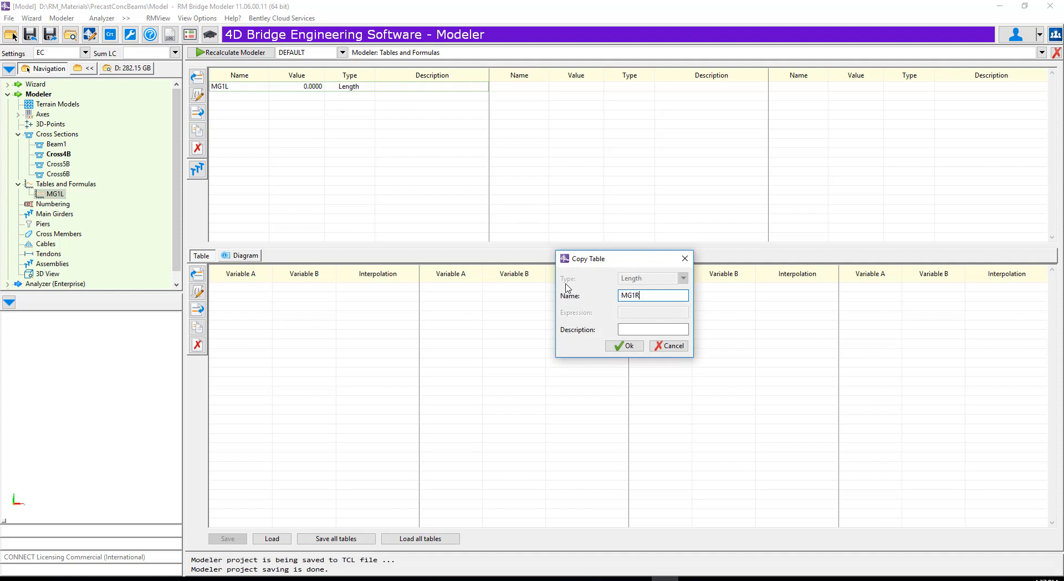
{"action": "type", "text": "MG1R"}
{"action": "left_click", "coordinate": [625, 345]}
- Add two more copies of the length table named MG2L and MG2R
{"action": "left_click", "coordinate": [198, 131]}
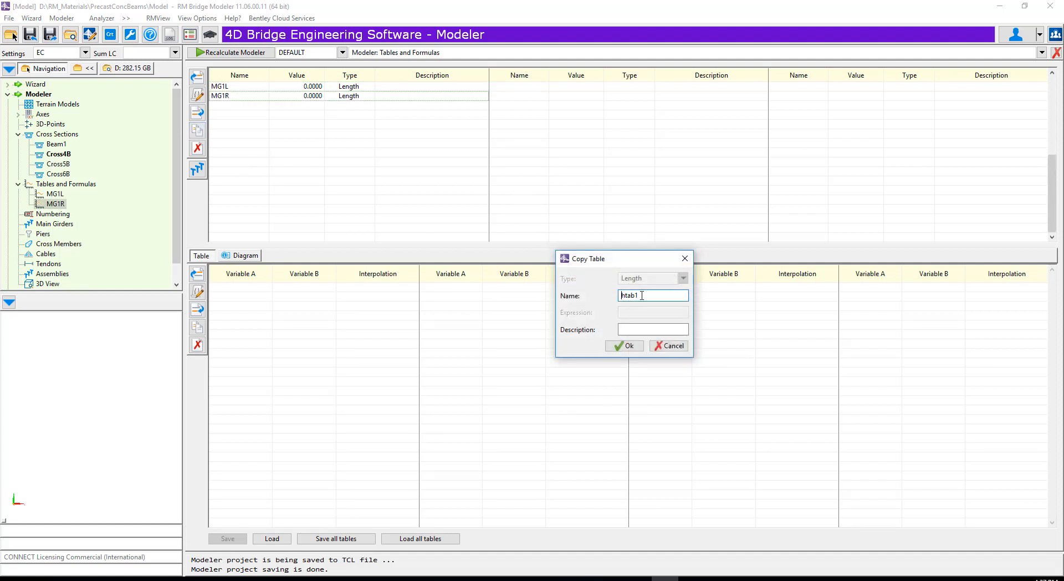
{"action": "key", "text": "ctrl+a"}
{"action": "key", "text": "ctrl+v"}
{"action": "type", "text": "2"}
{"action": "key", "text": "Delete"}
{"action": "left_click", "coordinate": [636, 347]}
{"action": "left_click", "coordinate": [200, 128]}
{"action": "key", "text": "ctrl+a"}
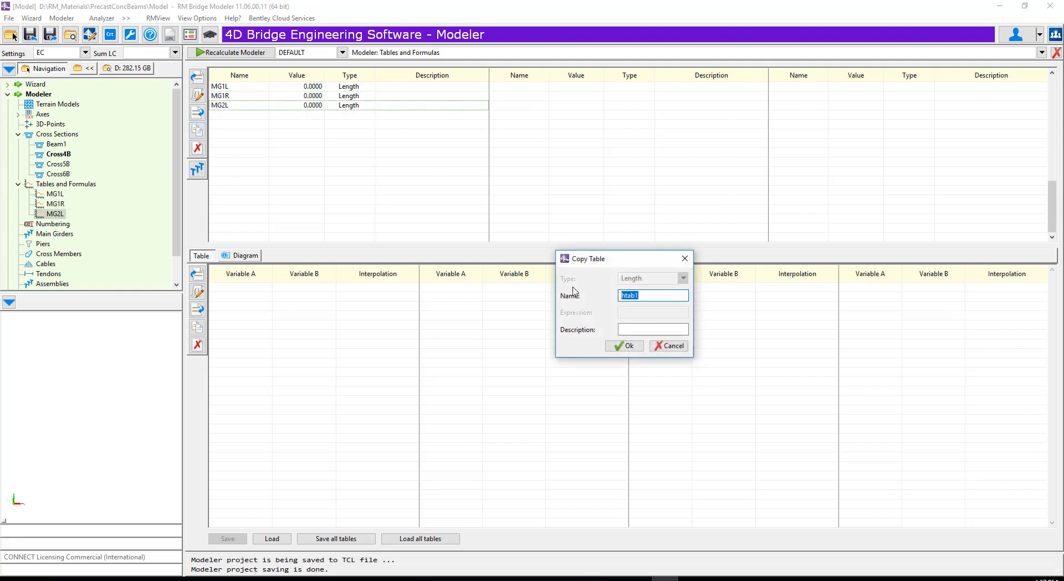
{"action": "key", "text": "ctrl+v"}
{"action": "type", "text": "R"}
{"action": "left_click", "coordinate": [624, 346]}
- Add further copies of the length table for the third main girder, named MG3L and MG3R
{"action": "left_click", "coordinate": [197, 131]}
{"action": "key", "text": "ctrl+a"}
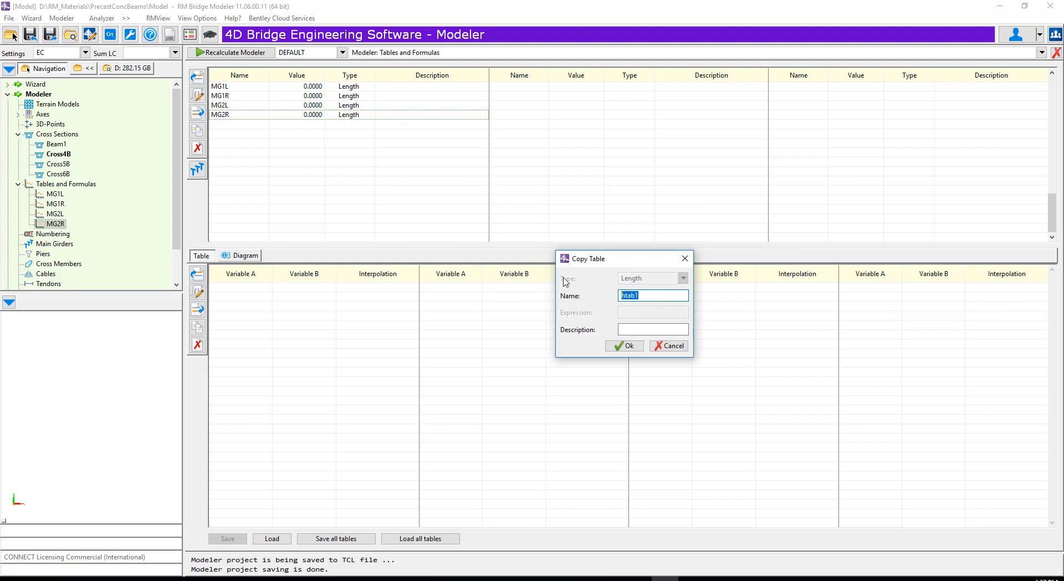
{"action": "key", "text": "ctrl+v"}
{"action": "left_click", "coordinate": [624, 346]}
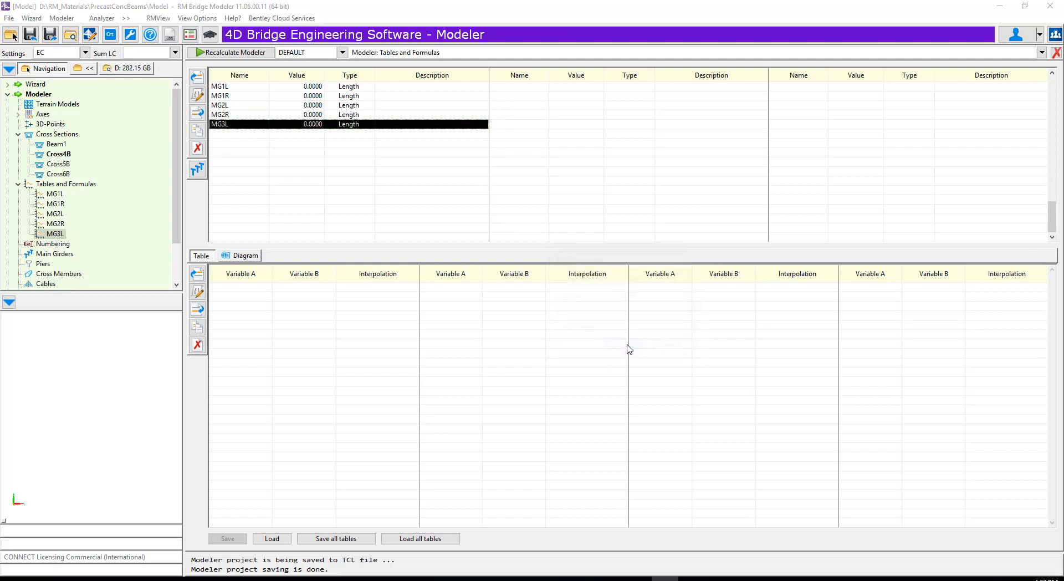
{"action": "left_click", "coordinate": [203, 132]}
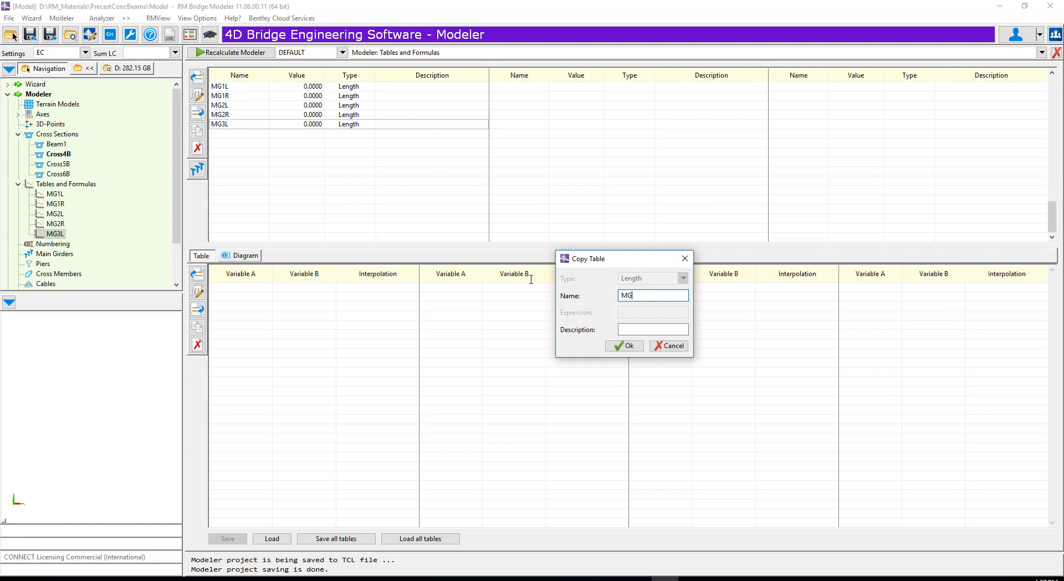
{"action": "type", "text": "MG3R"}
{"action": "left_click", "coordinate": [622, 348]}
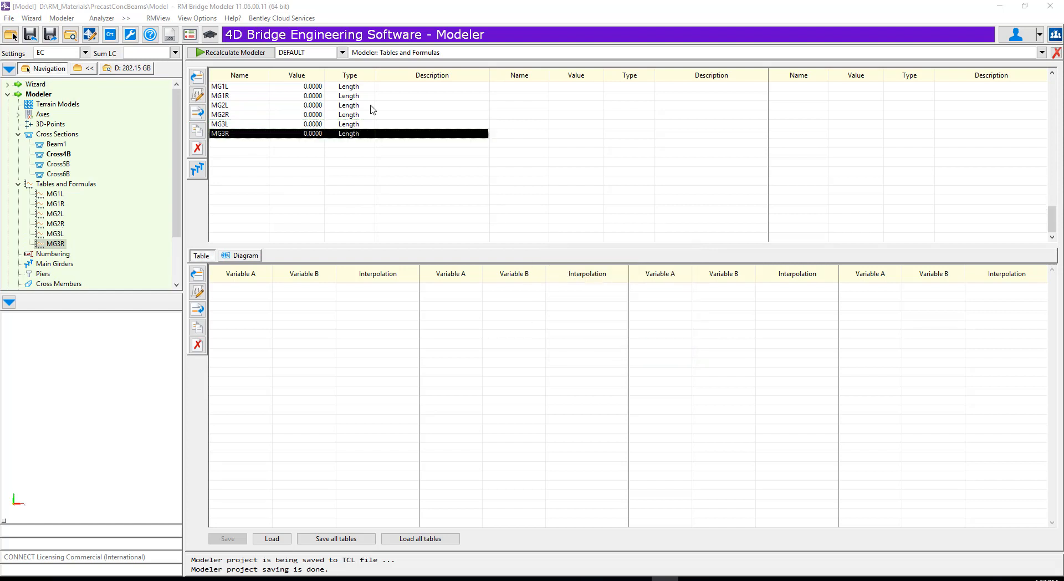
- Copy the length table twice more as MG1LXS1 and MG1RXS2
{"action": "left_click", "coordinate": [198, 131]}
{"action": "type", "text": "MG1L"}
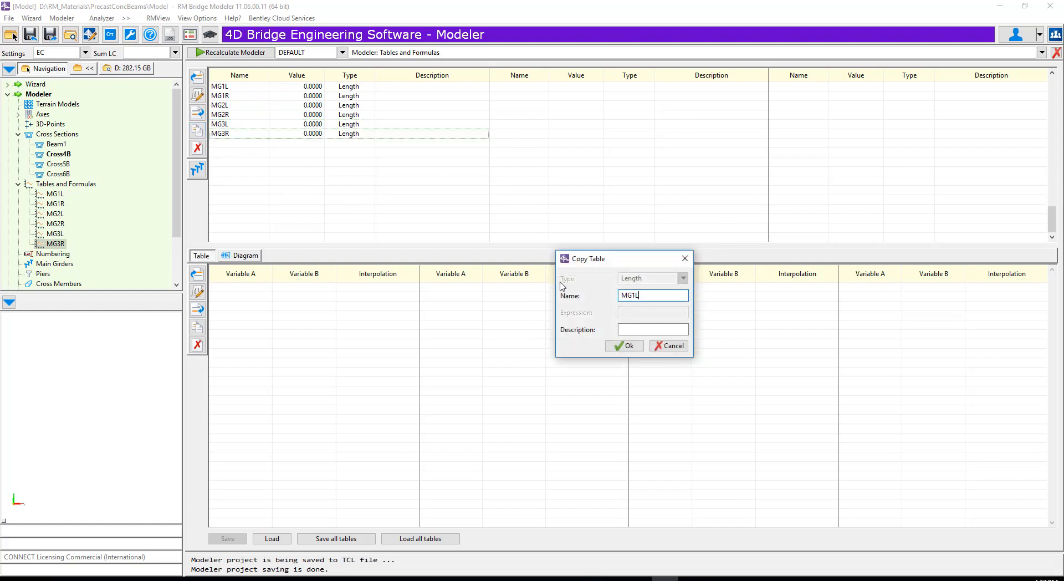
{"action": "type", "text": "XS1"}
{"action": "left_click", "coordinate": [625, 346]}
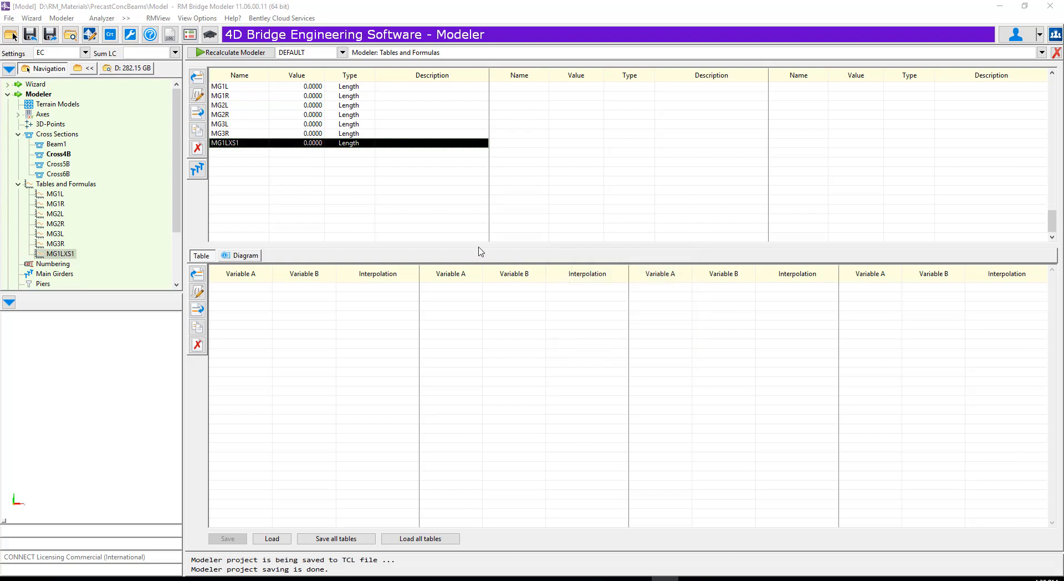
{"action": "left_click", "coordinate": [197, 131]}
{"action": "double_click", "coordinate": [647, 295]}
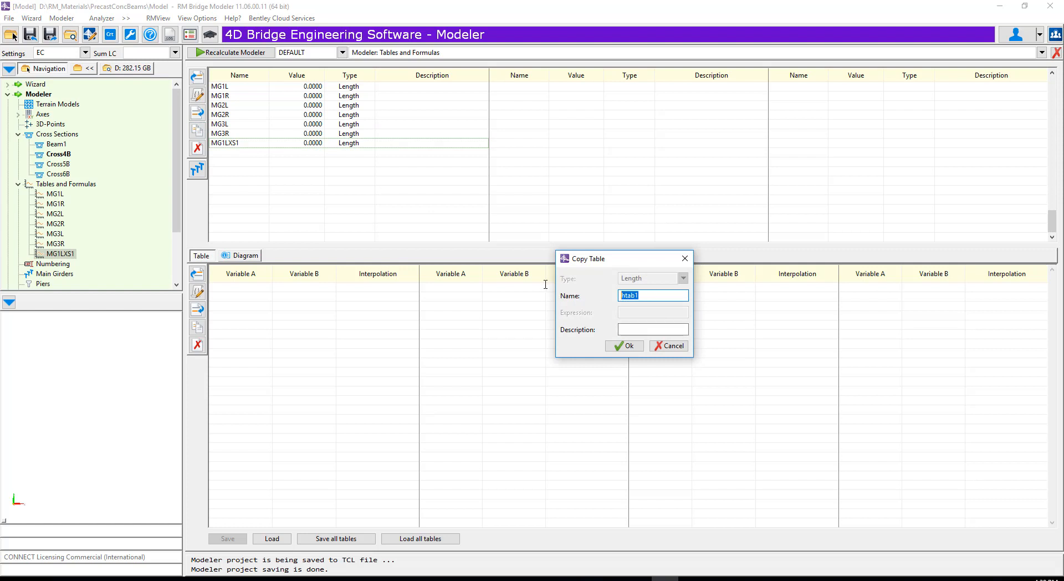
{"action": "type", "text": "MG1L"}
{"action": "left_click", "coordinate": [624, 345]}
- Load all table data, overwriting all tables of the project
{"action": "left_click", "coordinate": [747, 580]}
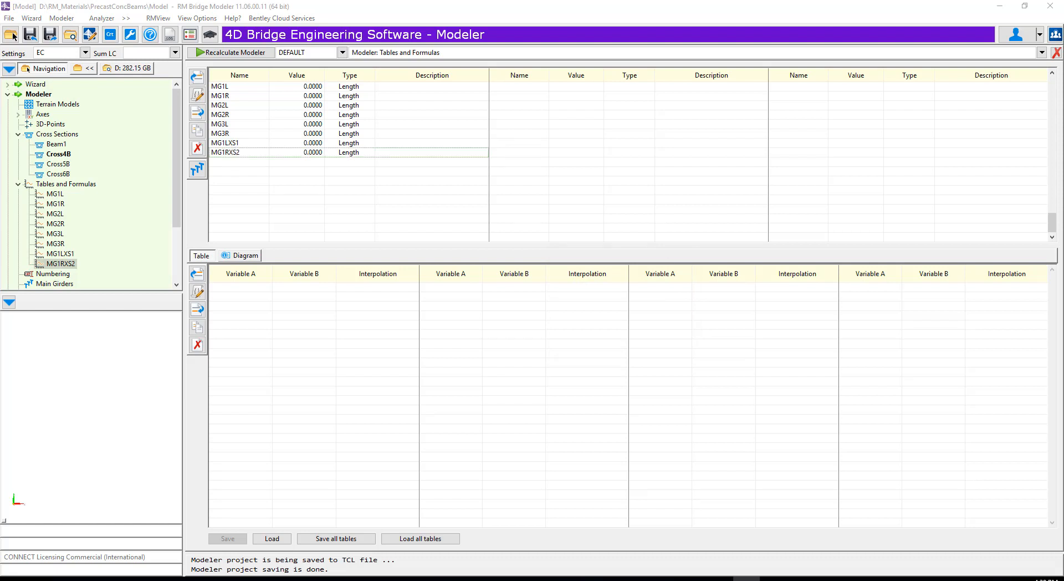
{"action": "left_click", "coordinate": [417, 538]}
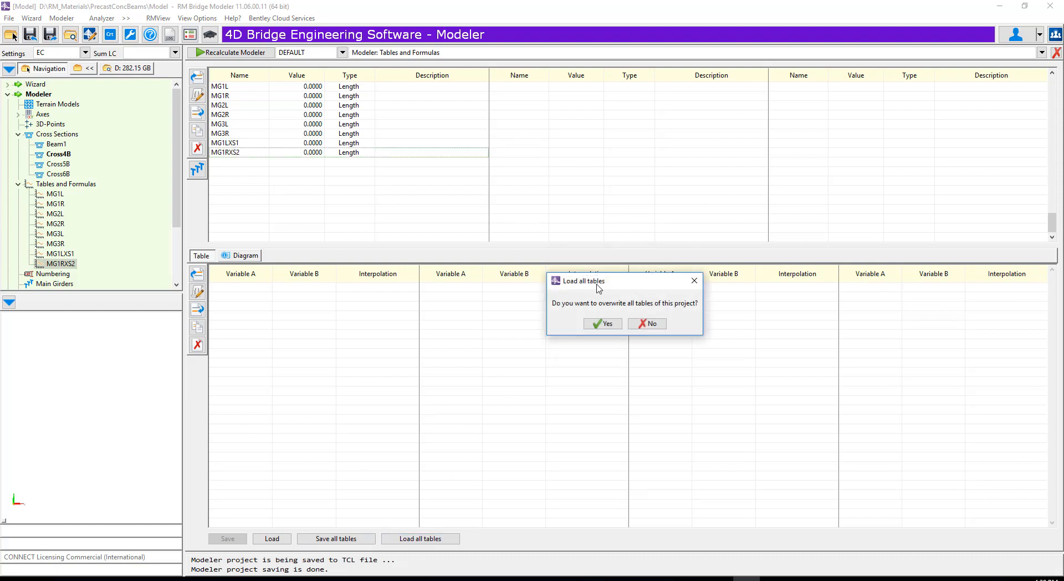
{"action": "left_click", "coordinate": [602, 323]}
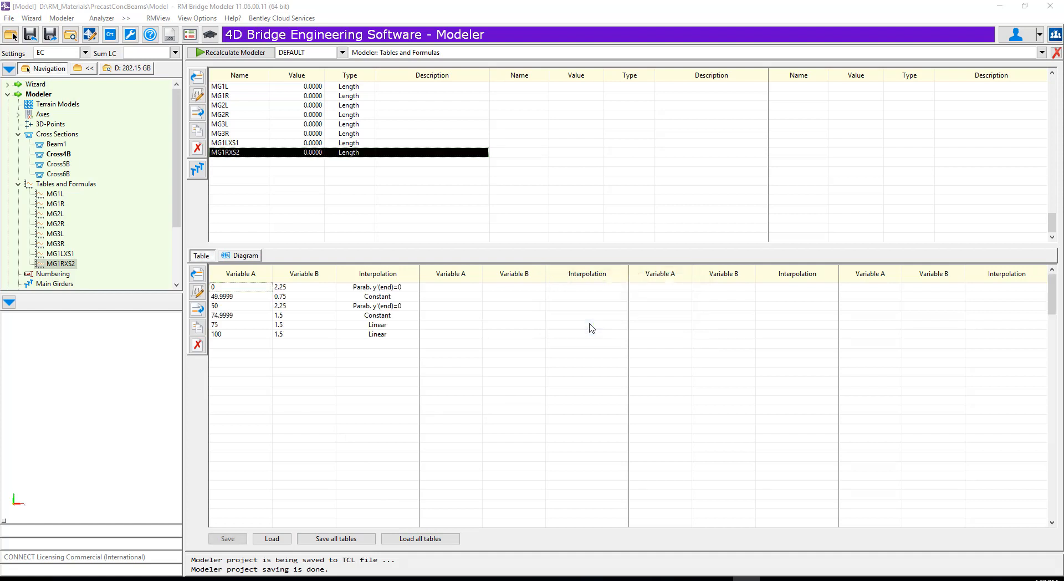
- Examine the diagram of each table from MG1L to MG1RXS2
{"action": "left_click", "coordinate": [251, 88]}
{"action": "left_click", "coordinate": [238, 257]}
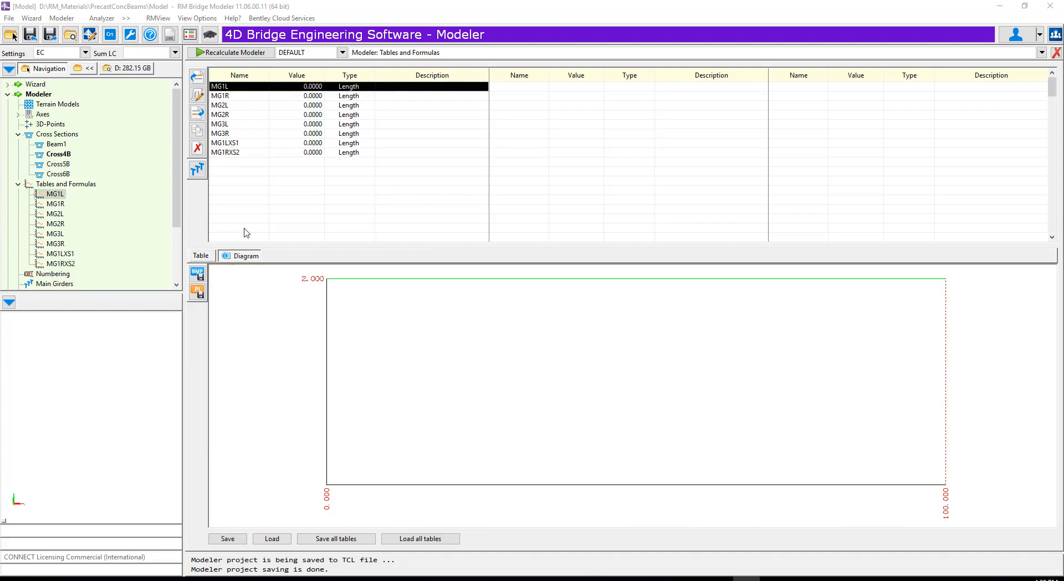
{"action": "left_click", "coordinate": [228, 97]}
{"action": "left_click", "coordinate": [229, 106]}
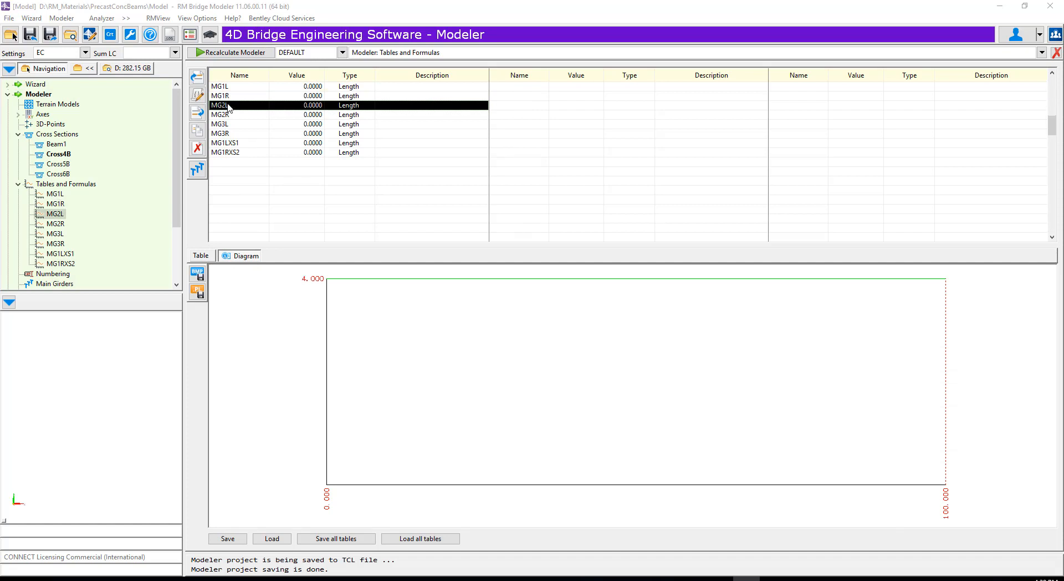
{"action": "left_click", "coordinate": [228, 115]}
{"action": "left_click", "coordinate": [228, 125]}
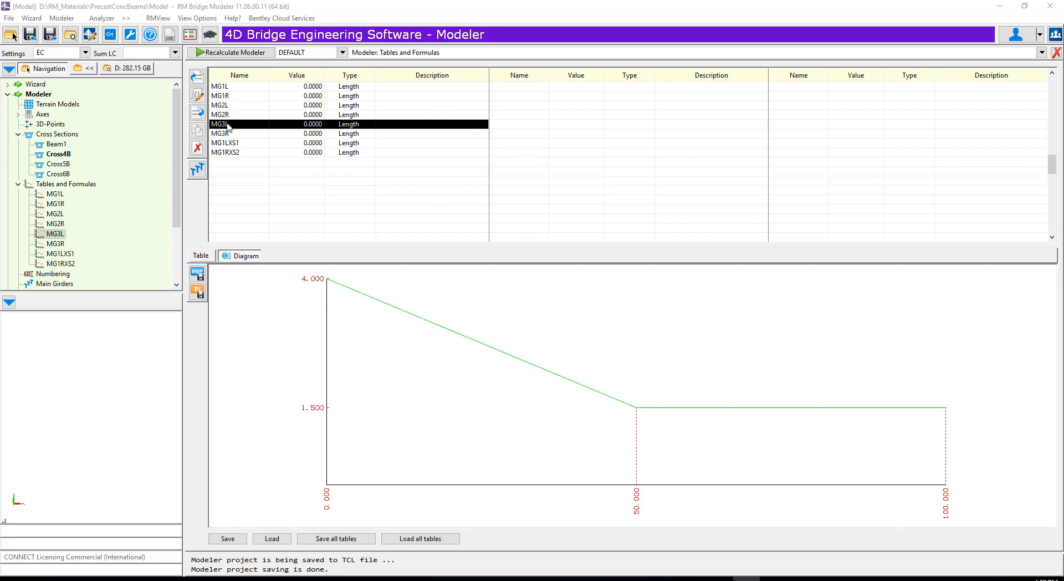
{"action": "left_click", "coordinate": [228, 134]}
{"action": "left_click", "coordinate": [227, 144]}
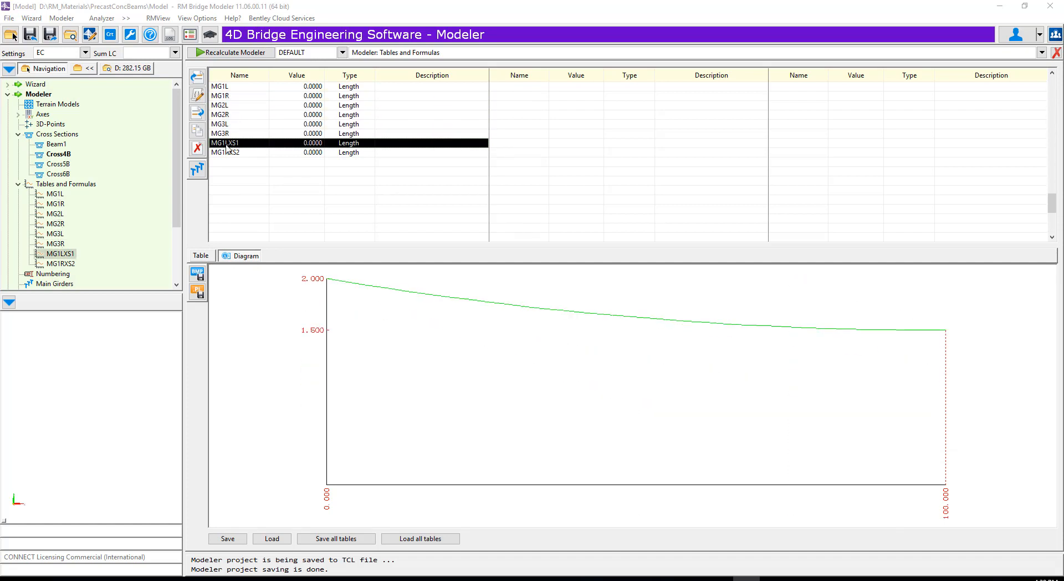
{"action": "left_click", "coordinate": [227, 153]}
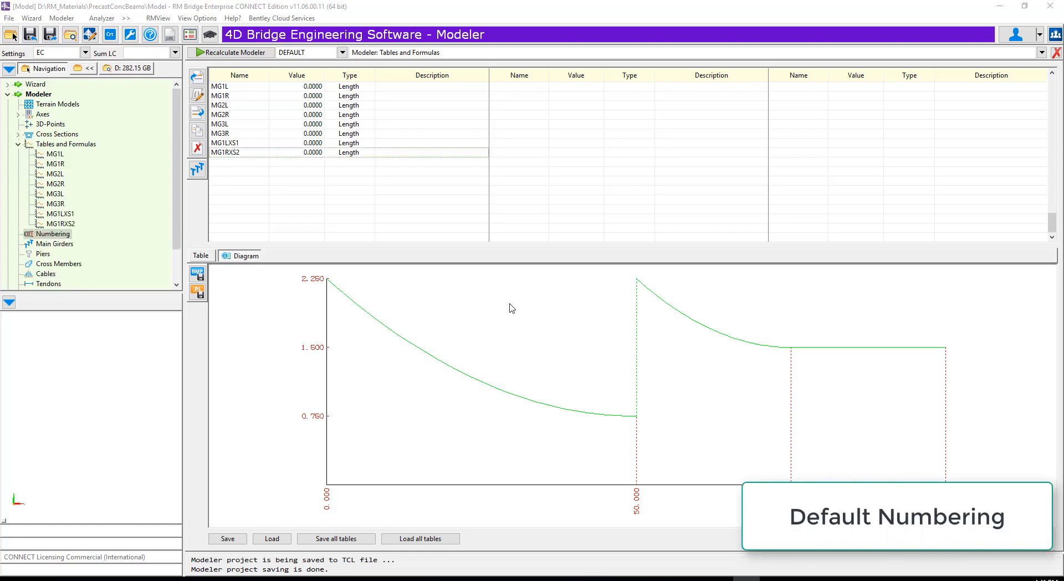
- Open the numbering schema and accept its start, step and offset settings with schema numbering in use
{"action": "left_click", "coordinate": [51, 237]}
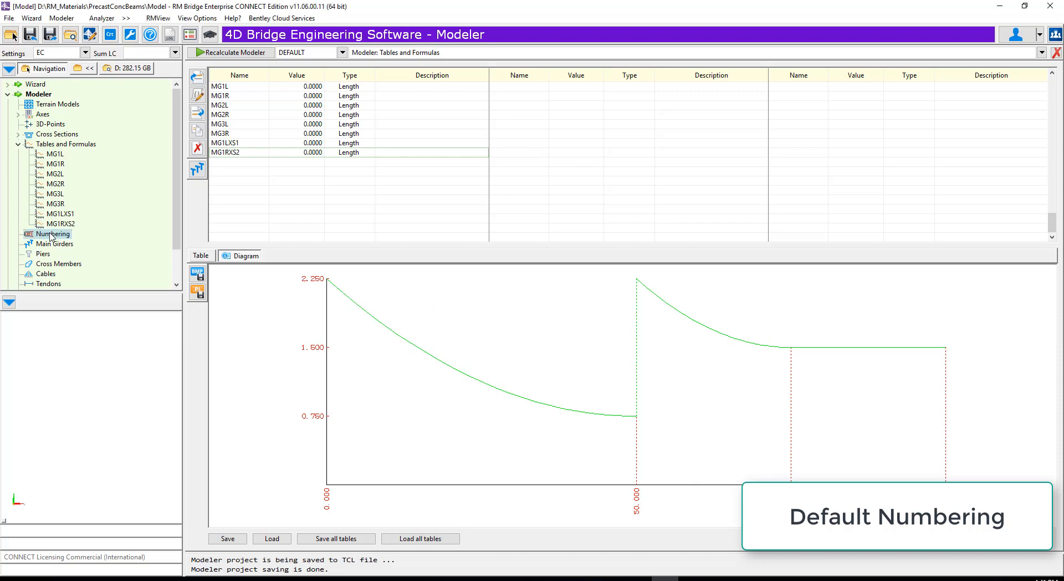
{"action": "double_click", "coordinate": [51, 236]}
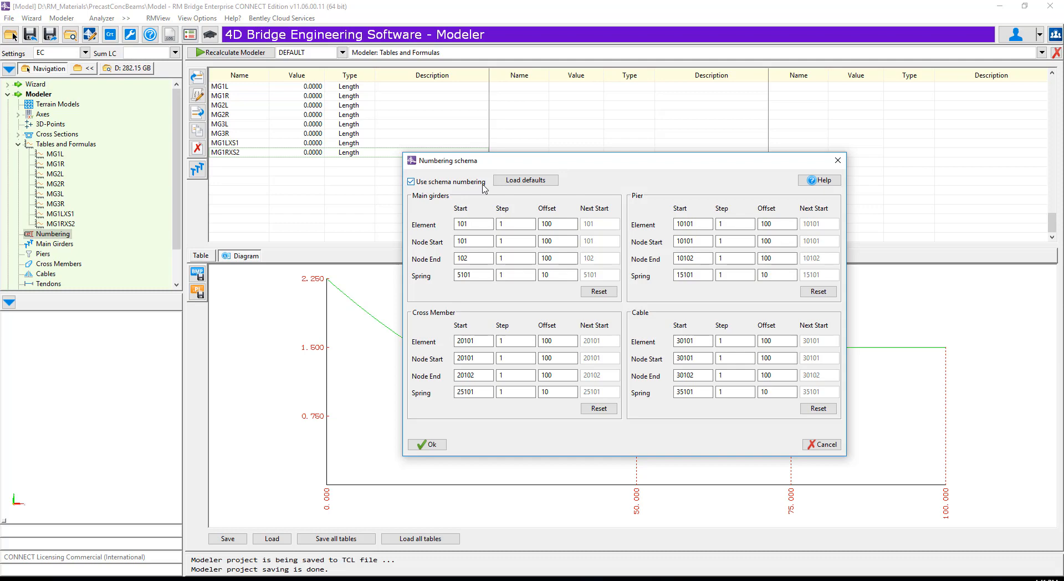
{"action": "left_click", "coordinate": [432, 445]}
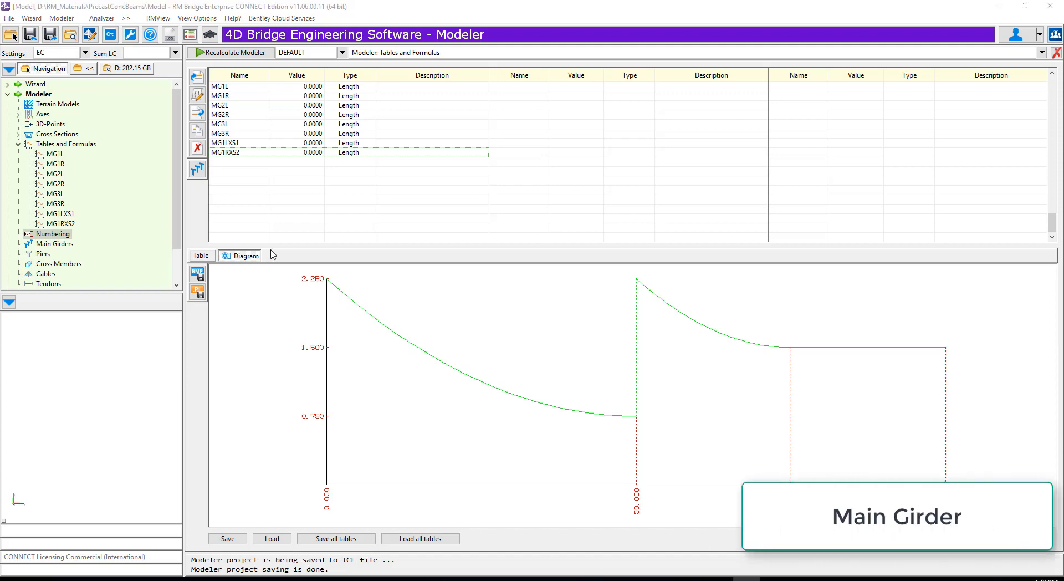
- Set up a new main girder segment MG1 on Axis1 with Cross6B as cross section before and after and a 1 m step
{"action": "right_click", "coordinate": [49, 245]}
{"action": "left_click", "coordinate": [82, 254]}
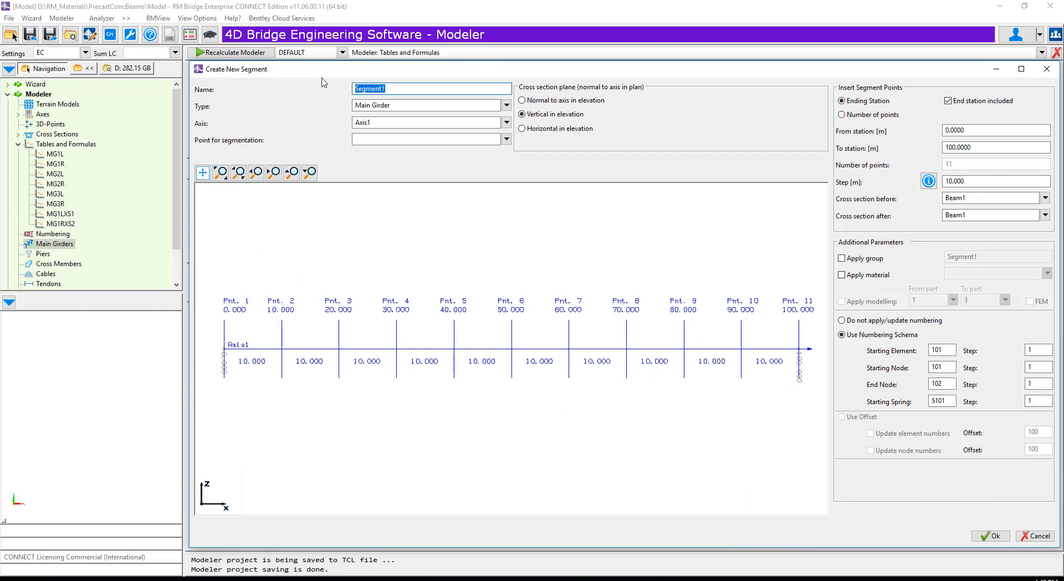
{"action": "type", "text": "MG1"}
{"action": "left_click", "coordinate": [1046, 198]}
{"action": "left_click", "coordinate": [965, 247]}
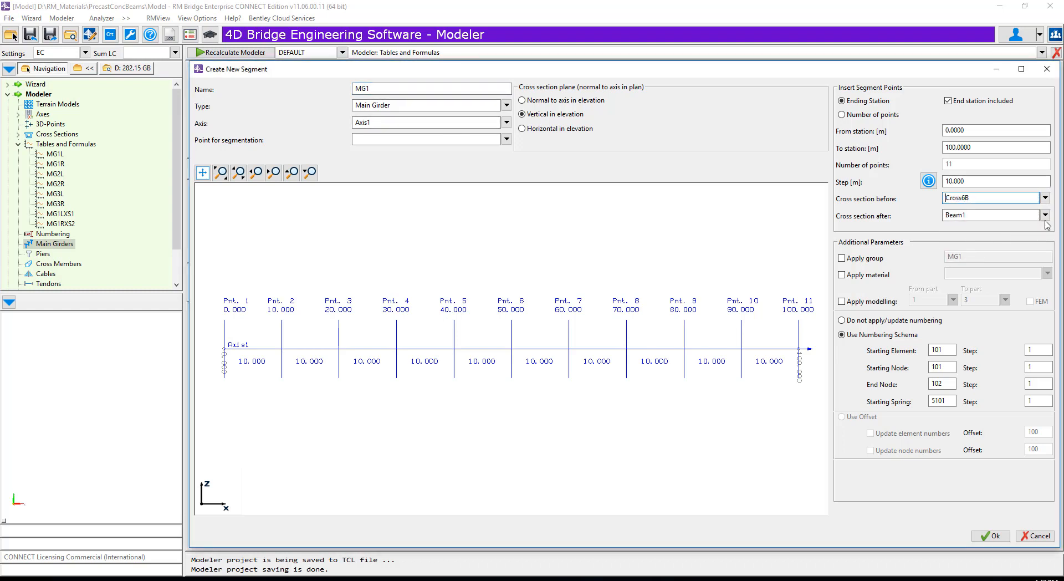
{"action": "left_click", "coordinate": [1045, 216]}
{"action": "left_click", "coordinate": [962, 265]}
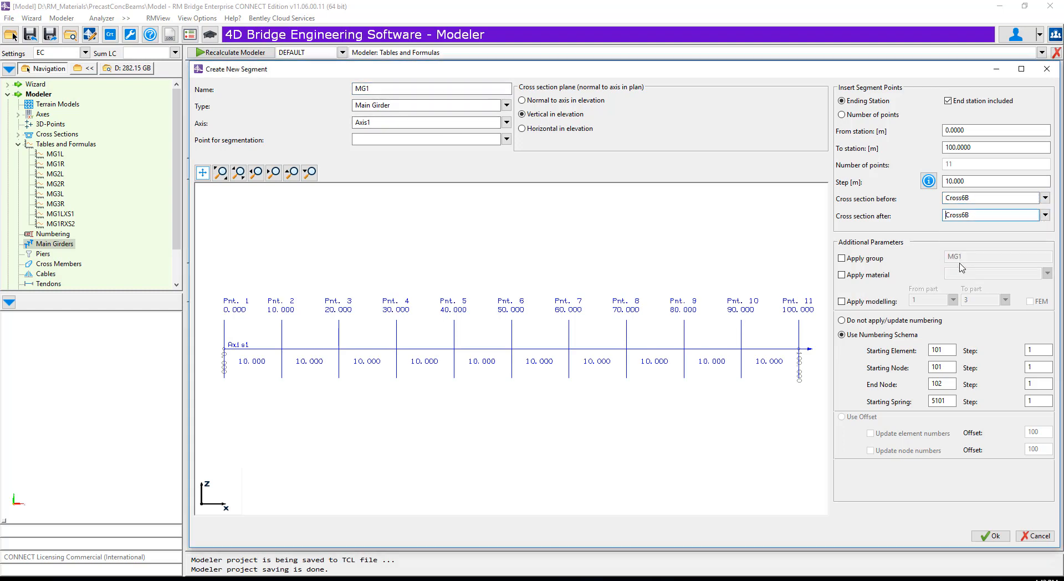
{"action": "double_click", "coordinate": [956, 181]}
{"action": "type", "text": "1"}
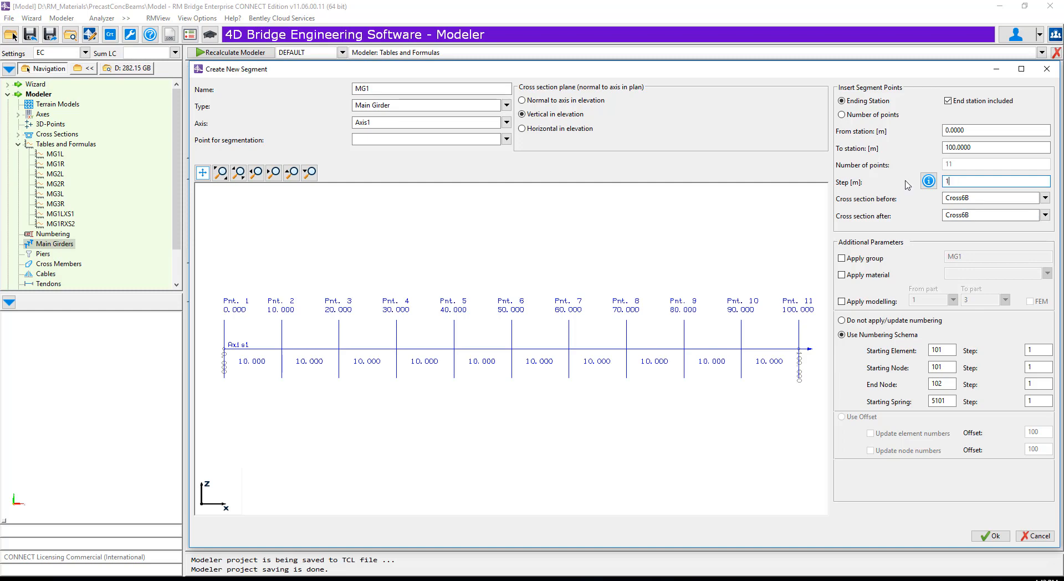
- Apply group MG1 and the Eurocode concrete material C_30/37 to the new segment
{"action": "left_click", "coordinate": [842, 258]}
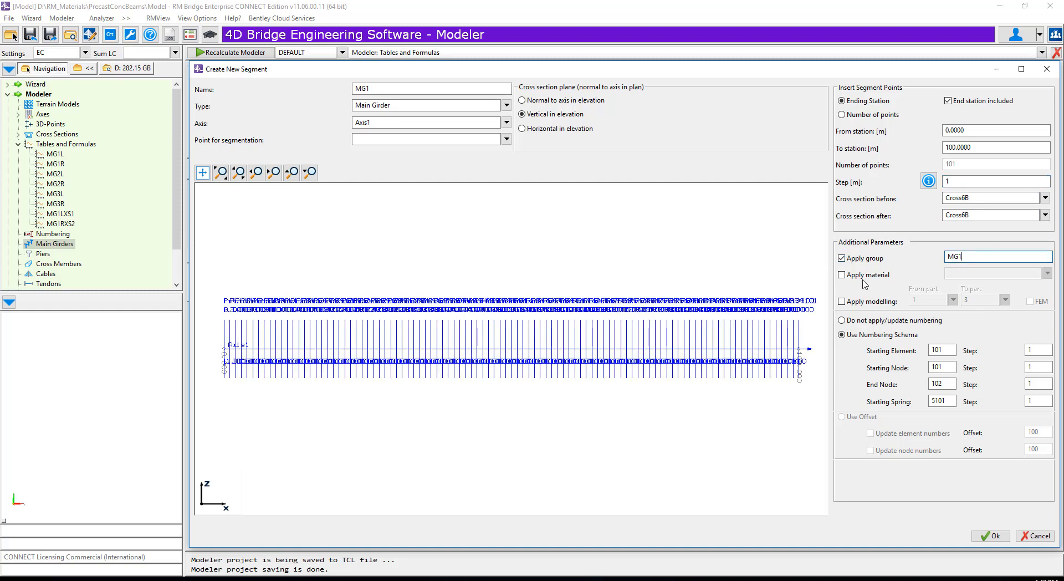
{"action": "left_click", "coordinate": [849, 275]}
{"action": "left_click", "coordinate": [1047, 274]}
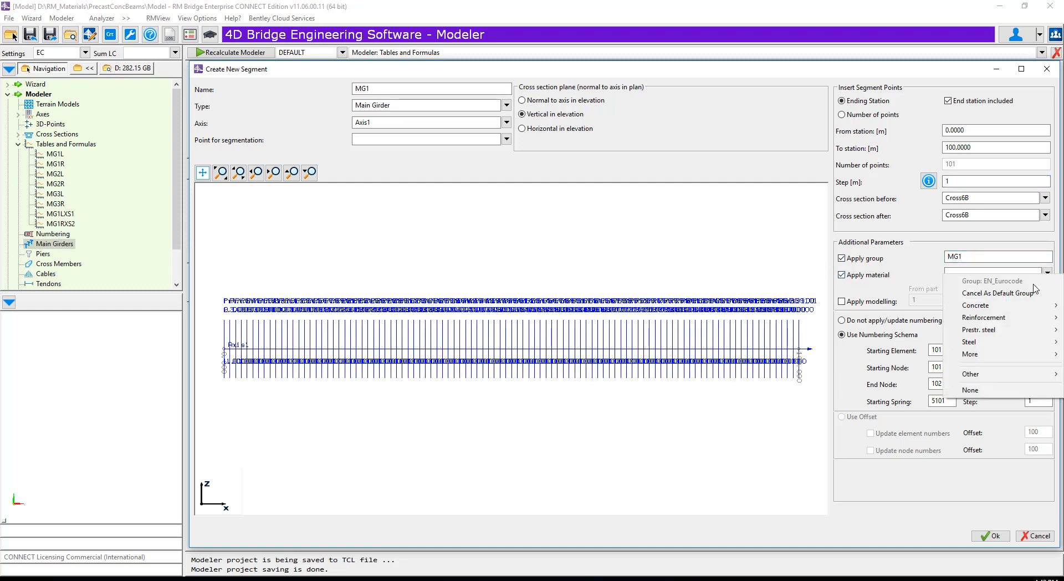
{"action": "mouse_move", "coordinate": [994, 308]}
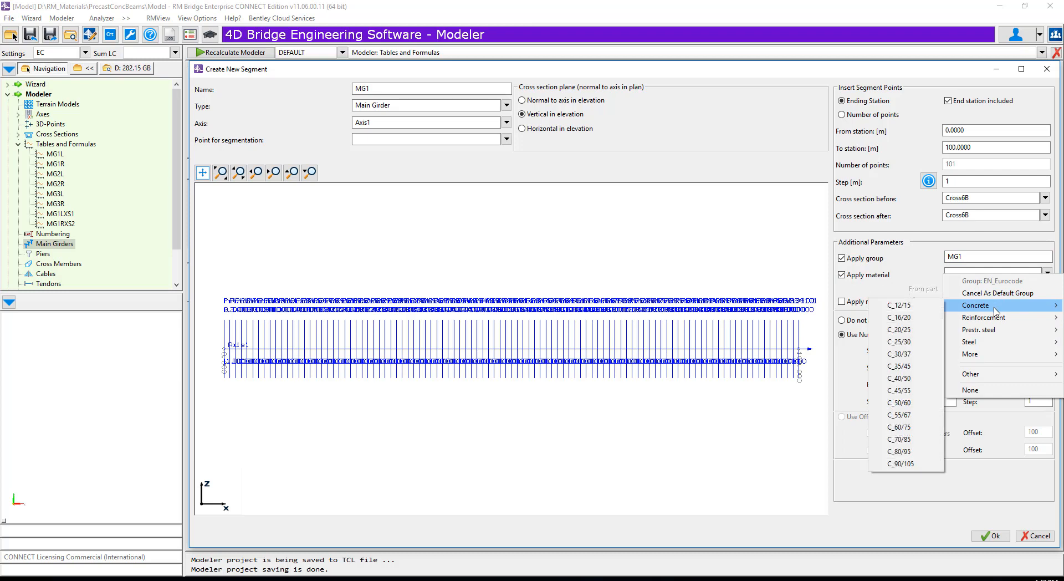
{"action": "left_click", "coordinate": [899, 354]}
- Apply FEM modelling from part 1 to part 18, set the starting spring to 9101, and create the segment
{"action": "left_click", "coordinate": [843, 302]}
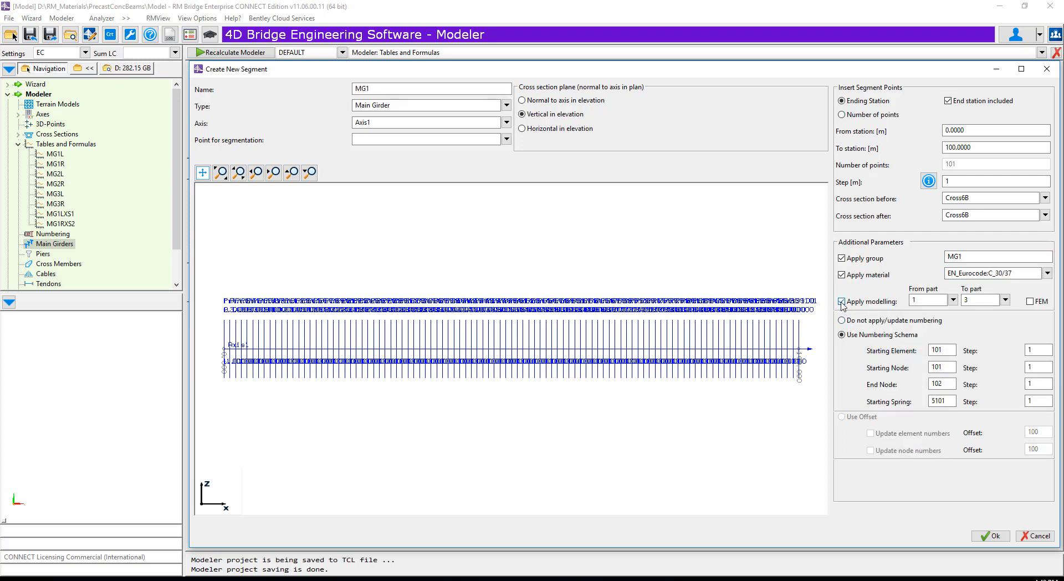
{"action": "left_click", "coordinate": [1006, 300]}
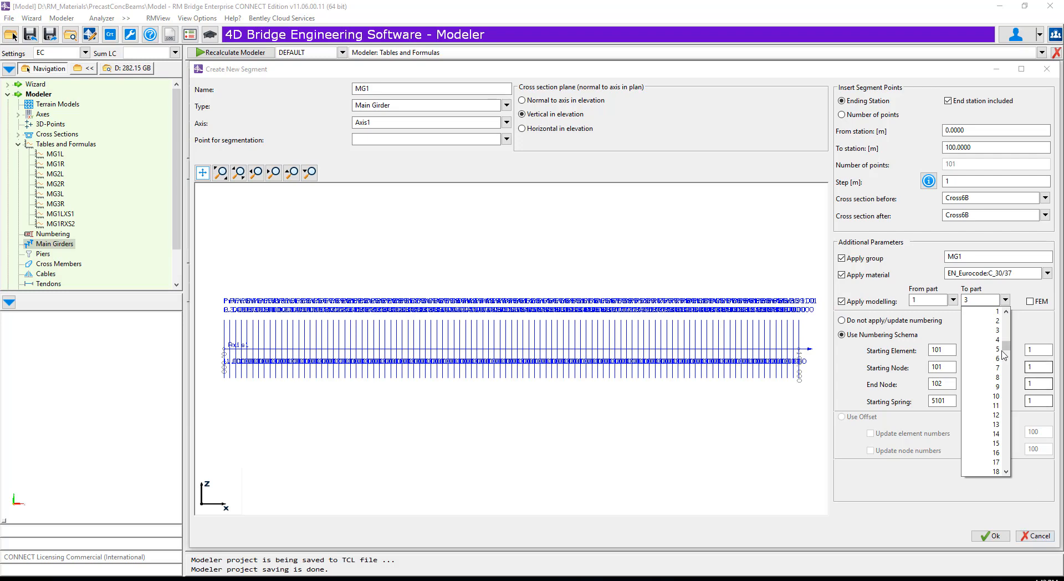
{"action": "left_click", "coordinate": [989, 471]}
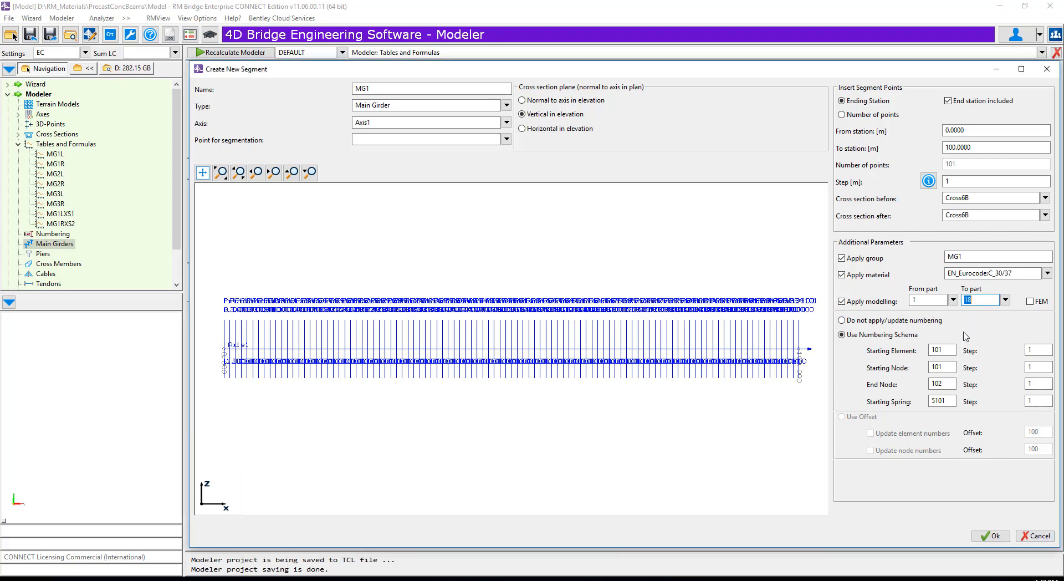
{"action": "left_click", "coordinate": [1030, 301]}
{"action": "left_click_drag", "start_coordinate": [951, 401], "coordinate": [887, 381]}
{"action": "type", "text": "910"}
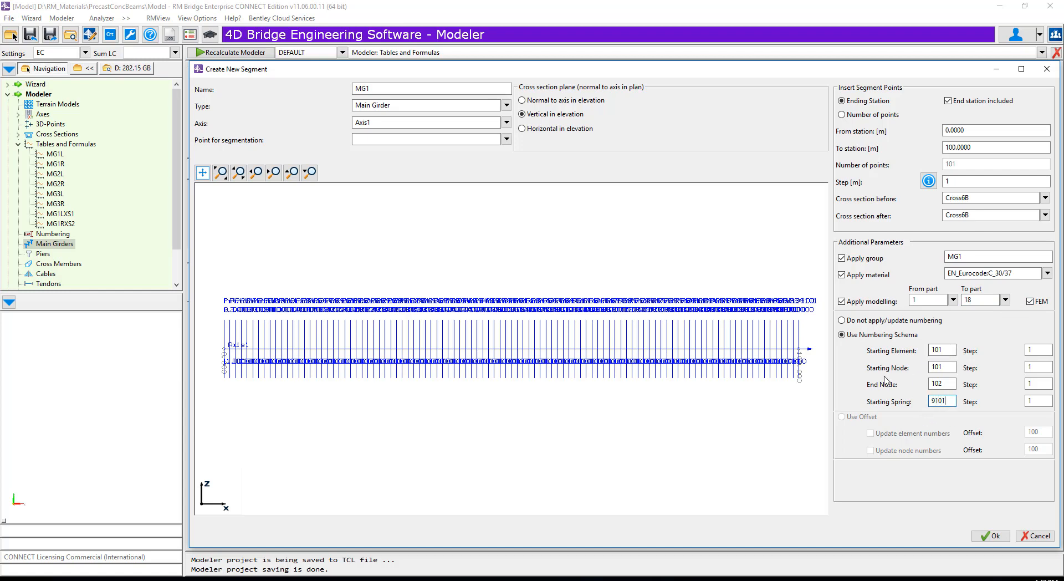
{"action": "left_click", "coordinate": [991, 537]}
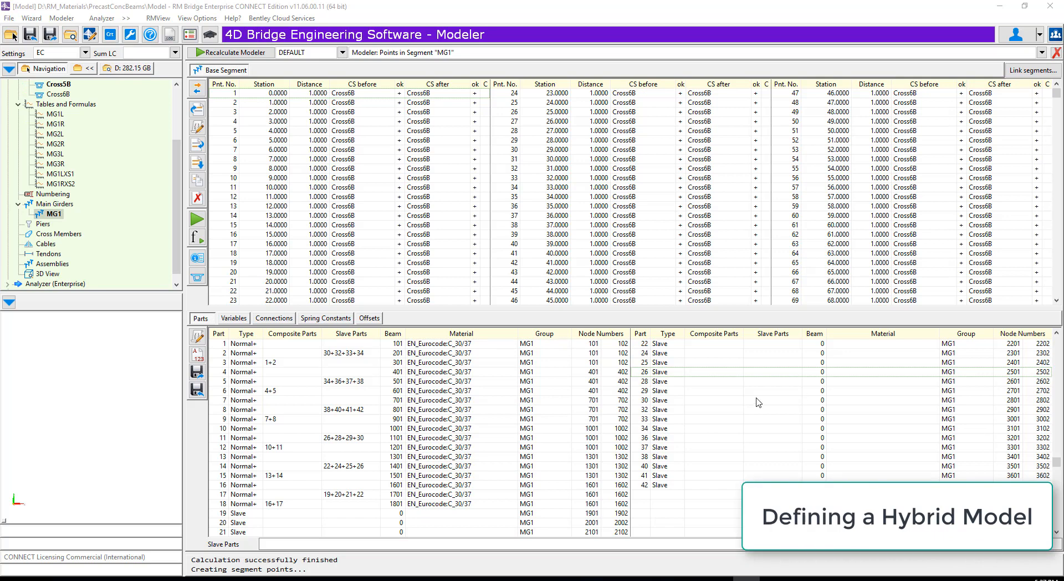
- Edit part 1 of MG1 to apply concrete C_45/55 to this part only and modelling with FEM switched off
{"action": "left_click", "coordinate": [228, 345]}
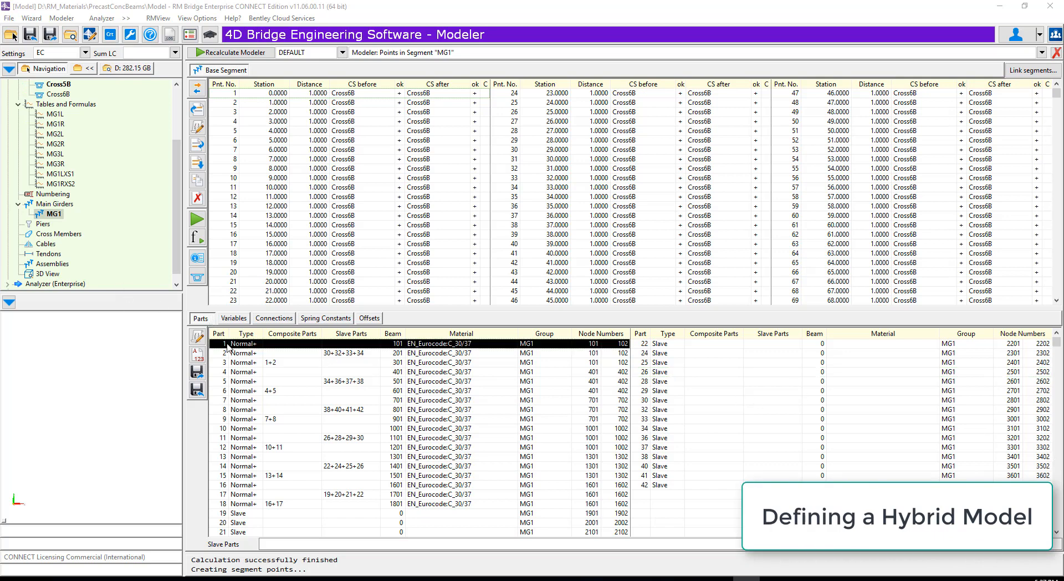
{"action": "left_click", "coordinate": [194, 338]}
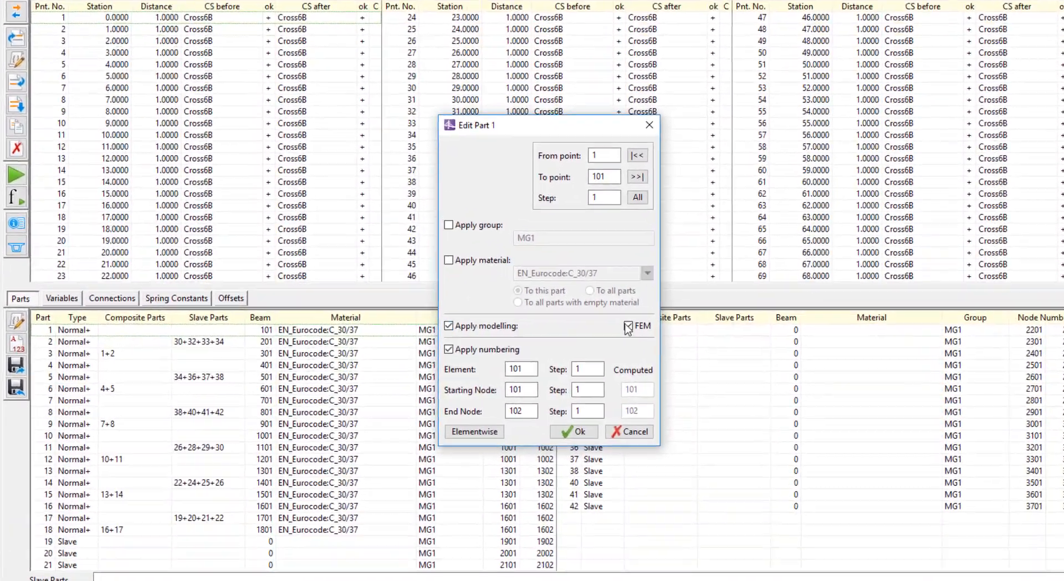
{"action": "left_click", "coordinate": [628, 326]}
{"action": "left_click", "coordinate": [448, 260]}
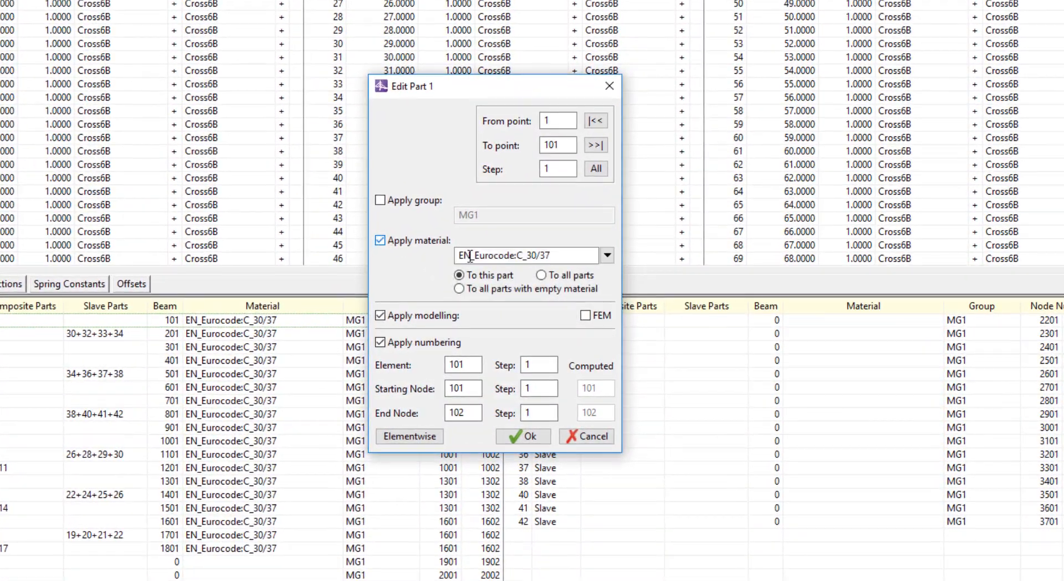
{"action": "left_click", "coordinate": [608, 255]}
{"action": "mouse_move", "coordinate": [657, 294]}
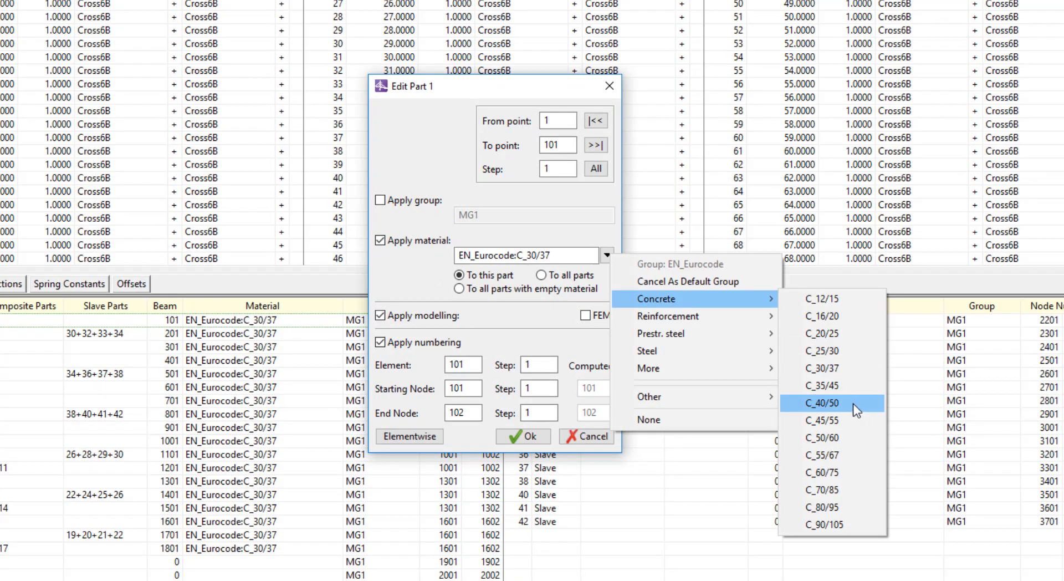
{"action": "left_click", "coordinate": [832, 420]}
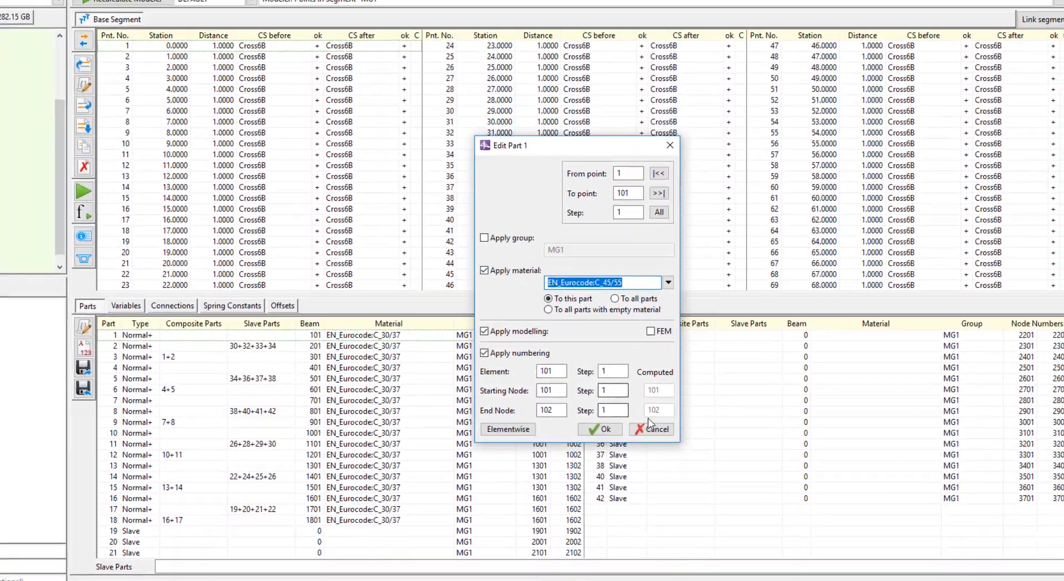
{"action": "left_click", "coordinate": [536, 436]}
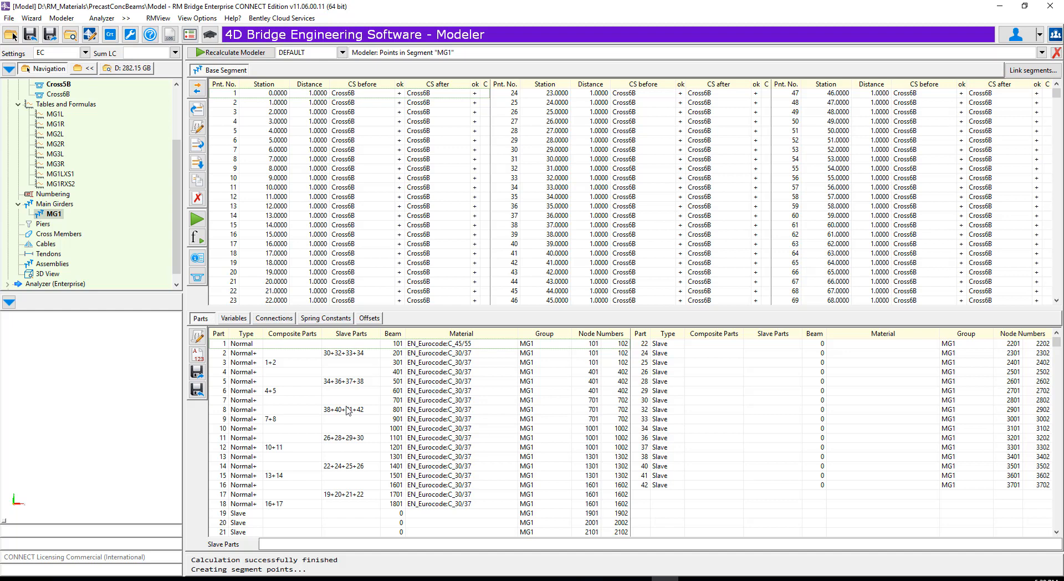
- Edit part 4 to use material EN_Eurocode:C_45/55 with FEM switched off
{"action": "left_click", "coordinate": [246, 353]}
{"action": "left_click", "coordinate": [244, 362]}
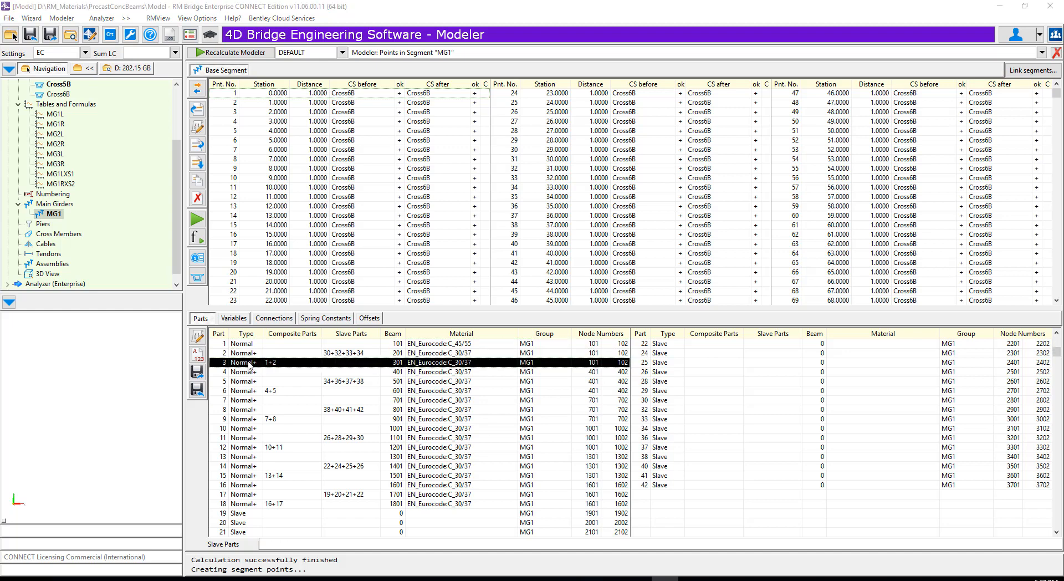
{"action": "left_click", "coordinate": [242, 372]}
{"action": "left_click", "coordinate": [196, 336]}
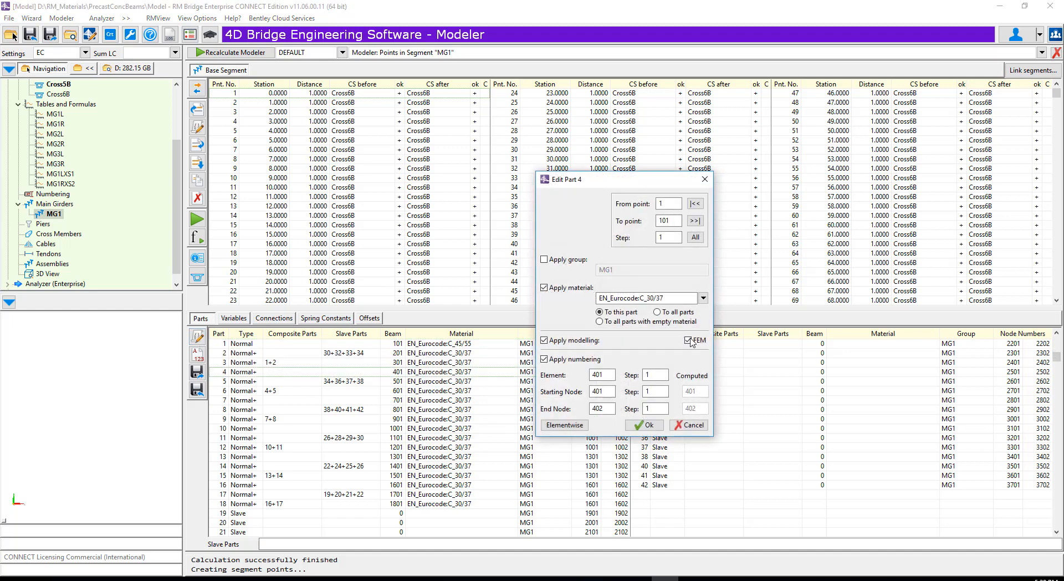
{"action": "left_click_drag", "start_coordinate": [673, 300], "coordinate": [557, 289]}
{"action": "type", "text": "EN_Eurocode:C_45/55"}
{"action": "left_click", "coordinate": [644, 425]}
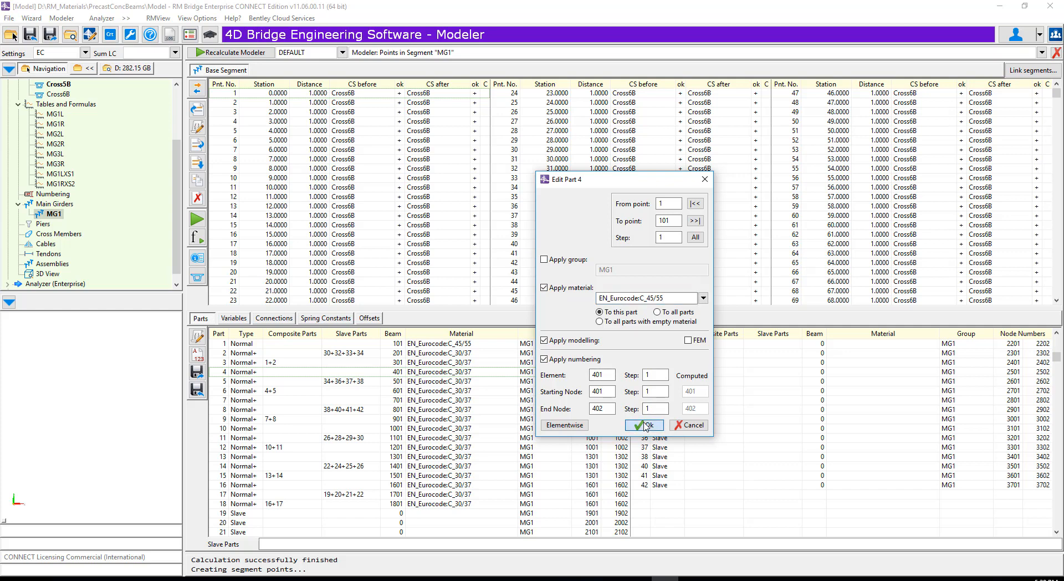
- Edit part 7 to use material EN_Eurocode:C_45/55 with FEM switched off
{"action": "left_click", "coordinate": [262, 400]}
{"action": "left_click", "coordinate": [197, 336]}
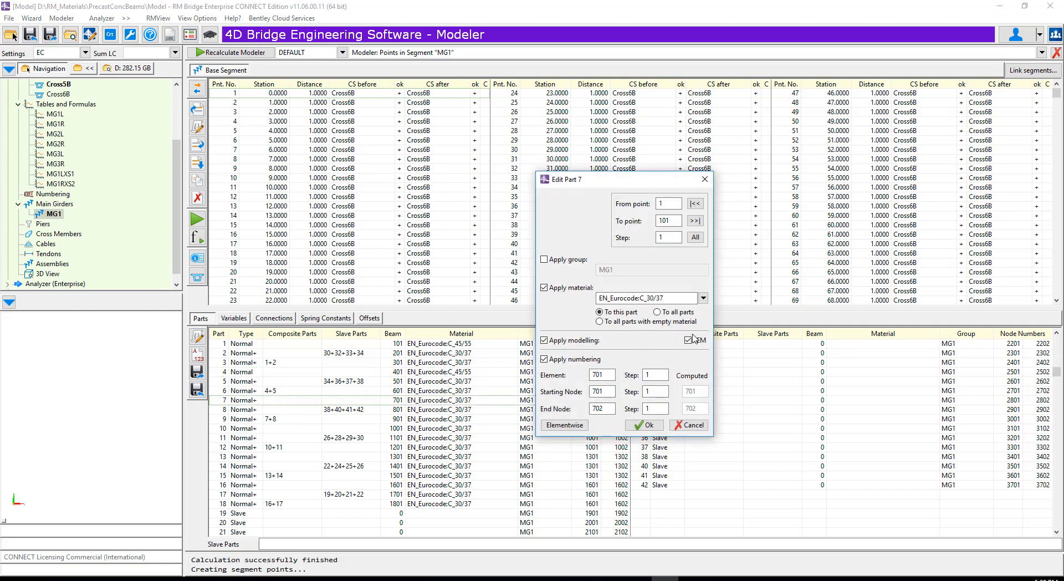
{"action": "left_click_drag", "start_coordinate": [690, 299], "coordinate": [512, 283]}
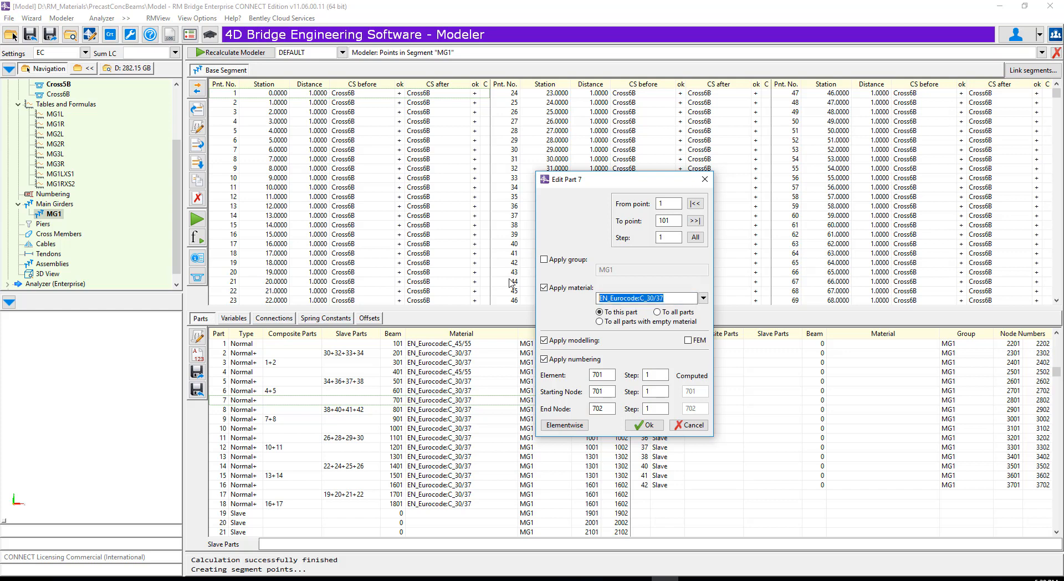
{"action": "type", "text": "EN_Eurocode:C_45/55"}
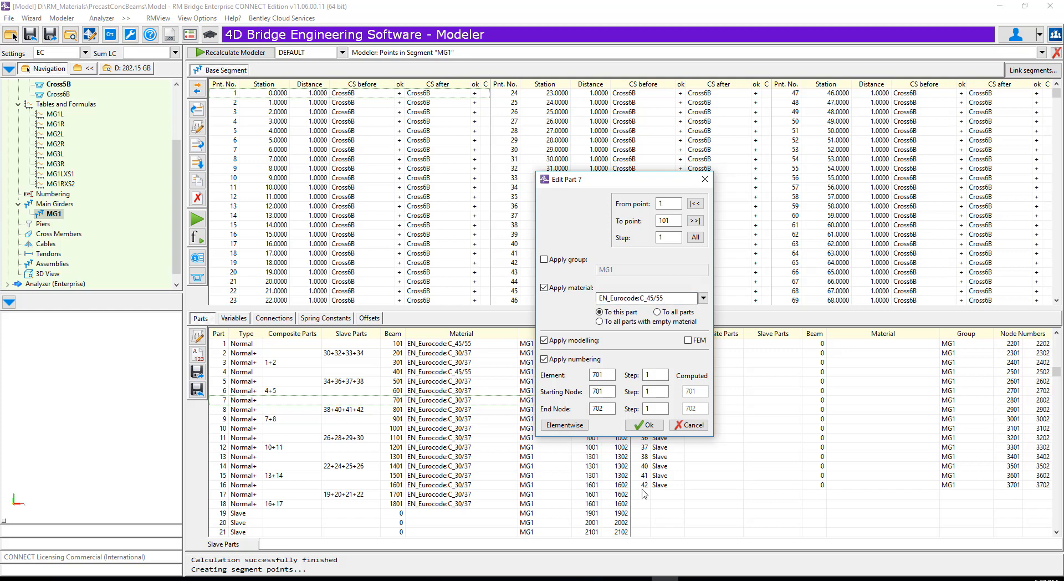
{"action": "left_click", "coordinate": [643, 425]}
- Edit part 10 to use material EN_Eurocode:C_45/55 with FEM switched off
{"action": "left_click", "coordinate": [248, 429]}
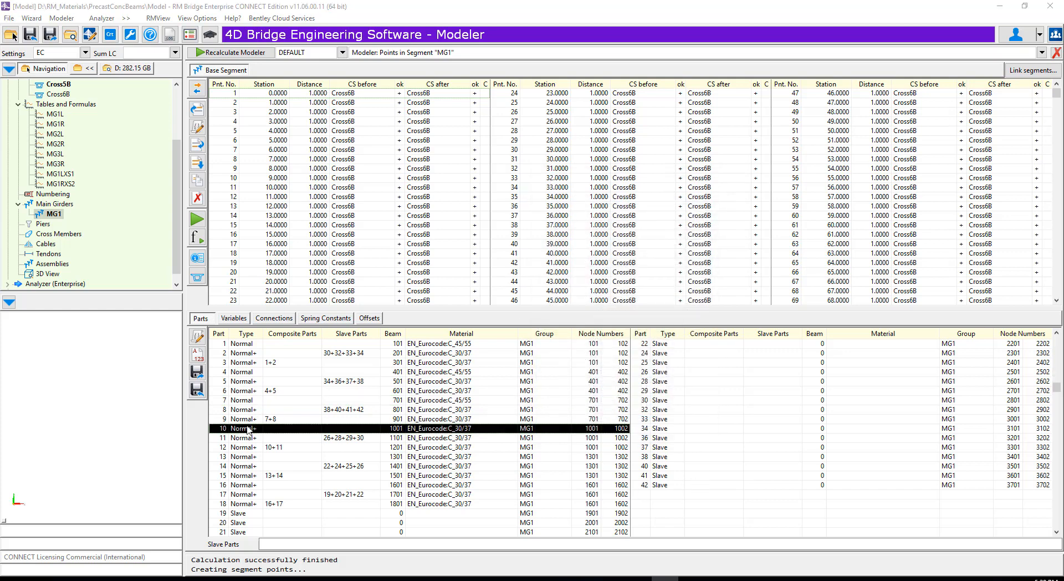
{"action": "left_click", "coordinate": [199, 338]}
{"action": "left_click", "coordinate": [544, 288]}
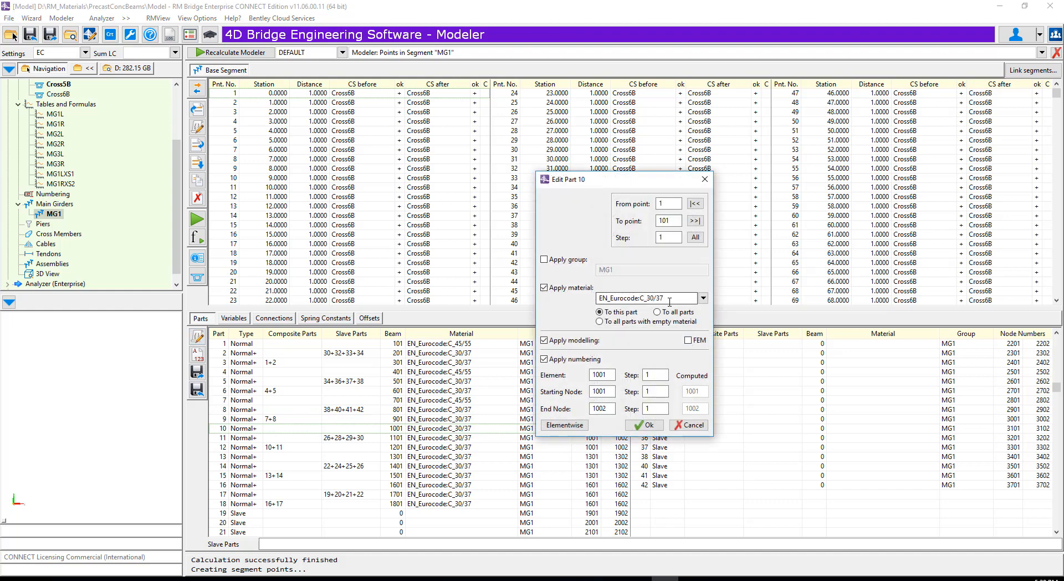
{"action": "type", "text": "EN_Eurocode:C_45/55"}
{"action": "left_click", "coordinate": [636, 428]}
- Edit part 13 to use material EN_Eurocode:C_45/55 with FEM switched off
{"action": "left_click", "coordinate": [253, 457]}
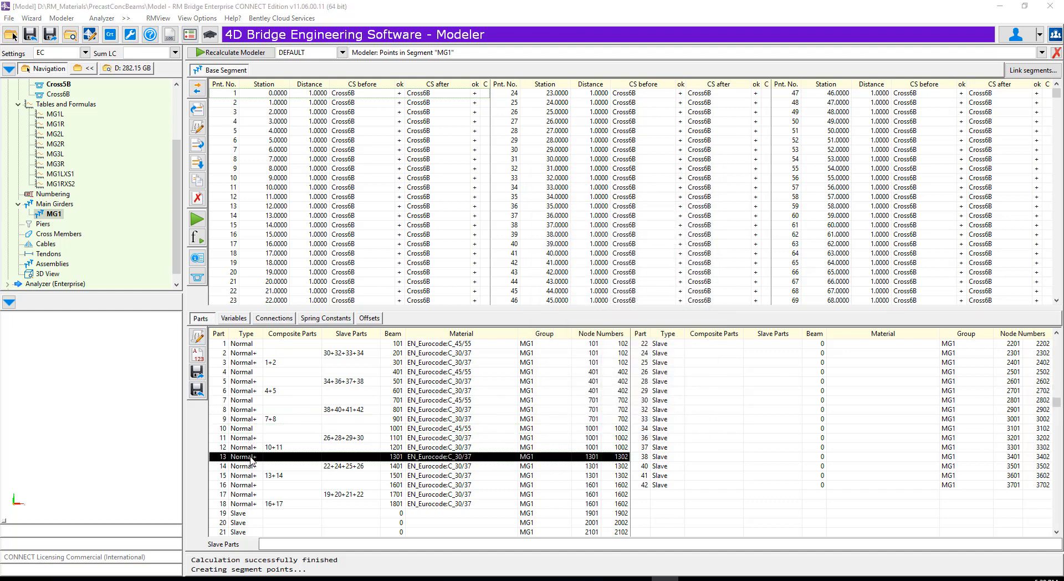
{"action": "left_click", "coordinate": [197, 337]}
{"action": "left_click", "coordinate": [688, 340]}
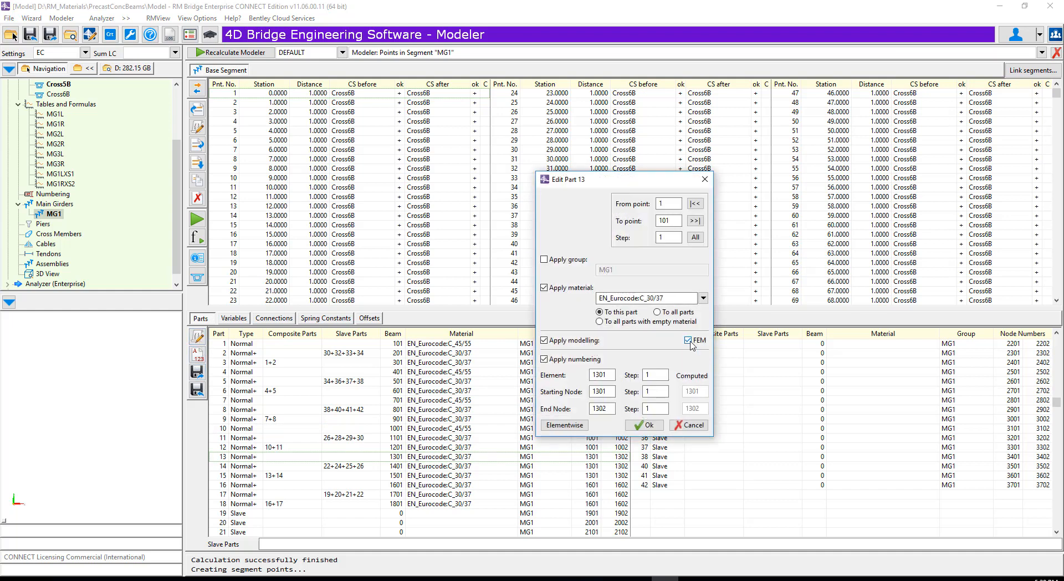
{"action": "left_click", "coordinate": [561, 285]}
{"action": "type", "text": "EN_Eurocode:C_45/55"}
{"action": "left_click", "coordinate": [645, 425]}
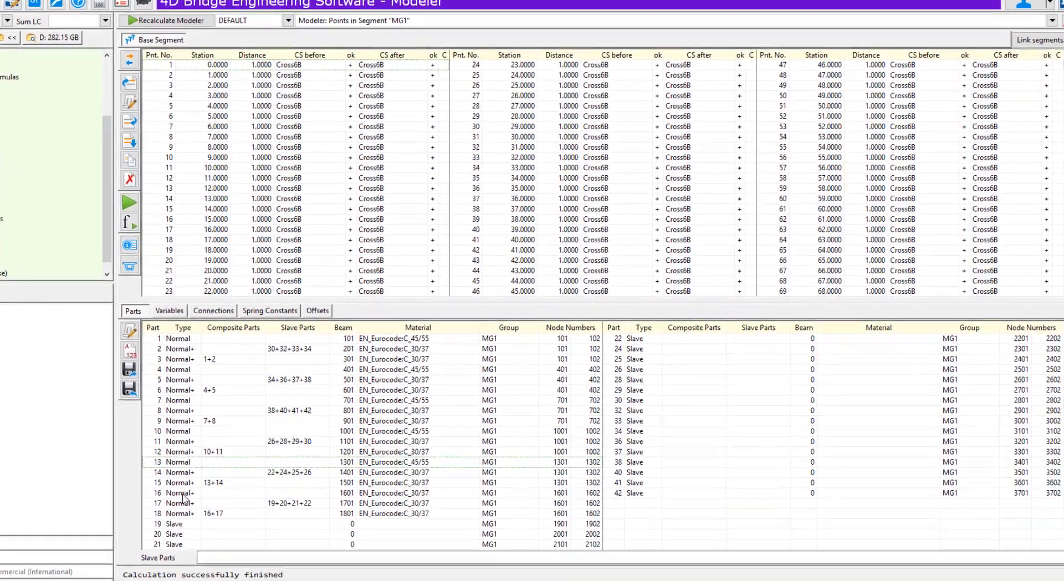
- Edit part 16 to use material EN_Eurocode:C_45/55 with FEM switched off
{"action": "left_click", "coordinate": [248, 485]}
{"action": "double_click", "coordinate": [22, 512]}
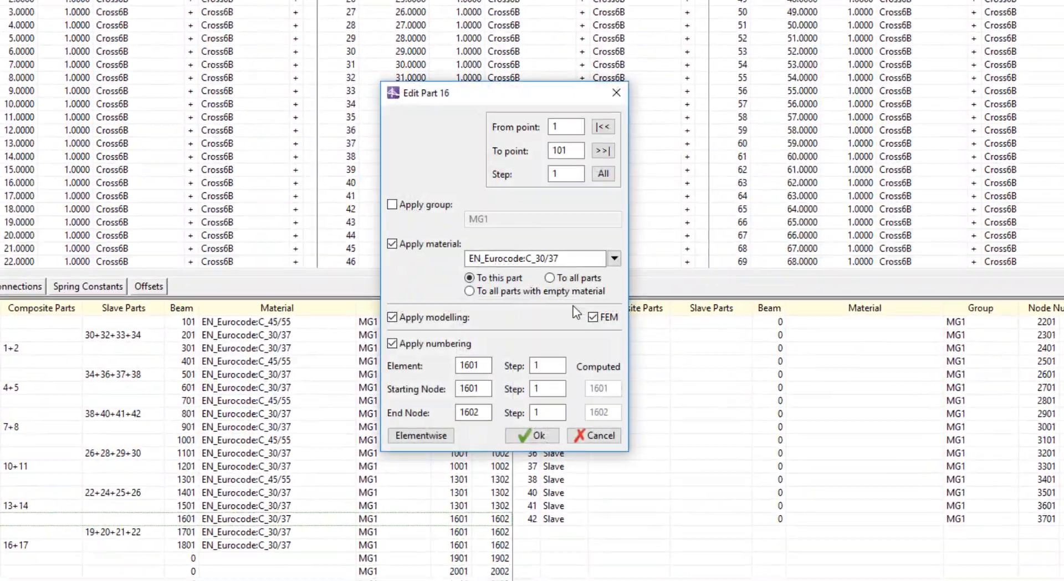
{"action": "left_click", "coordinate": [614, 322]}
{"action": "left_click_drag", "start_coordinate": [590, 267], "coordinate": [431, 249]}
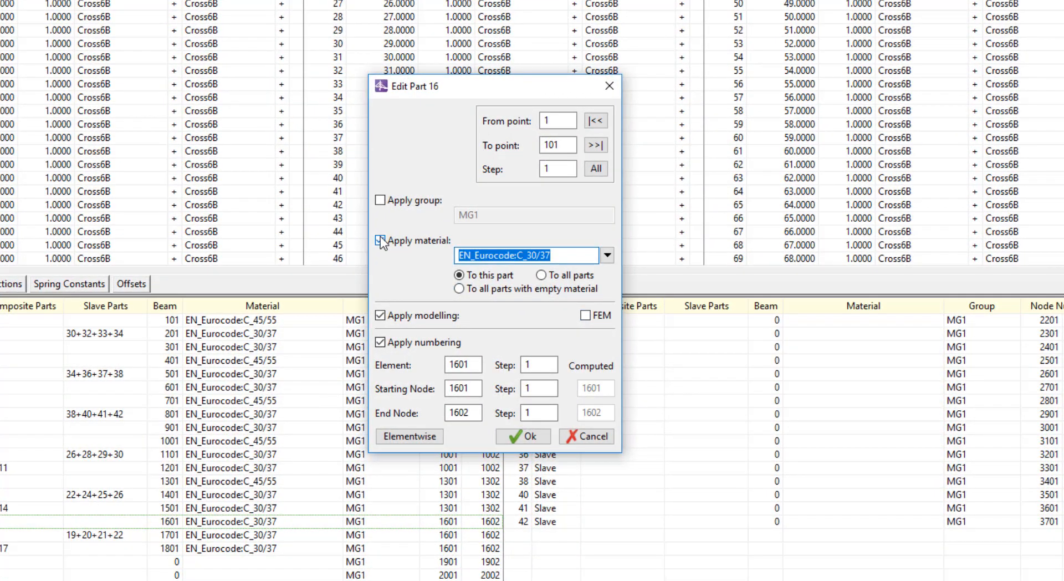
{"action": "type", "text": "EN_Eurocode:C_45/55"}
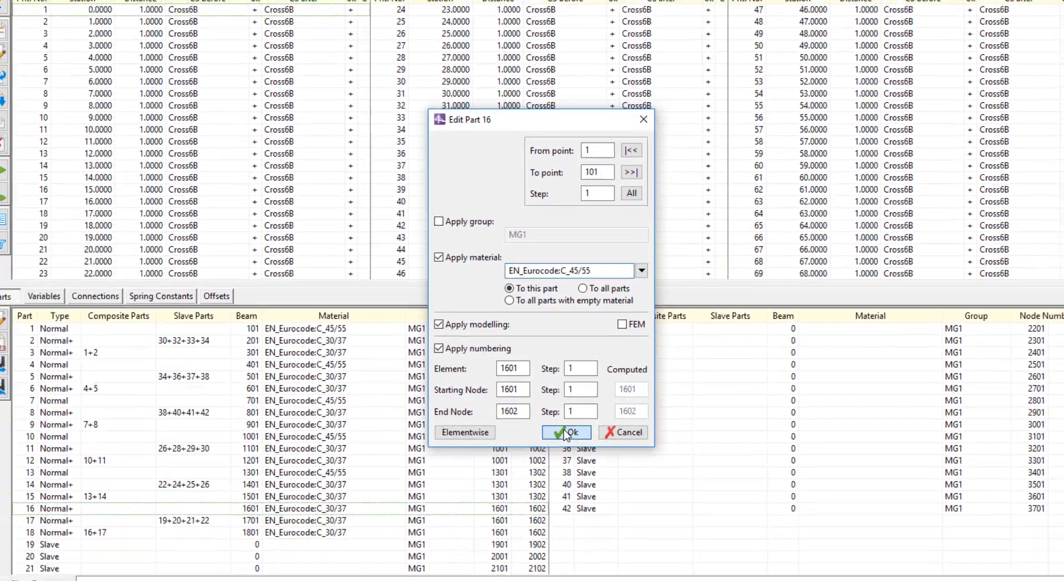
{"action": "left_click", "coordinate": [523, 436]}
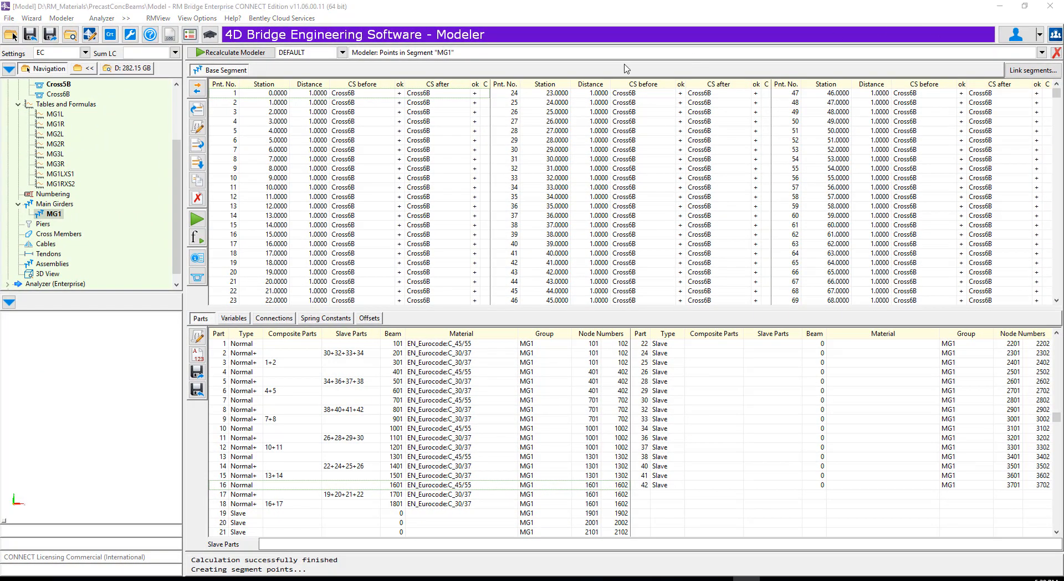
- Assign Cross5B as the cross section before and after for segment points 52 to 101 of MG1
{"action": "left_click", "coordinate": [832, 131]}
{"action": "left_click", "coordinate": [811, 140]}
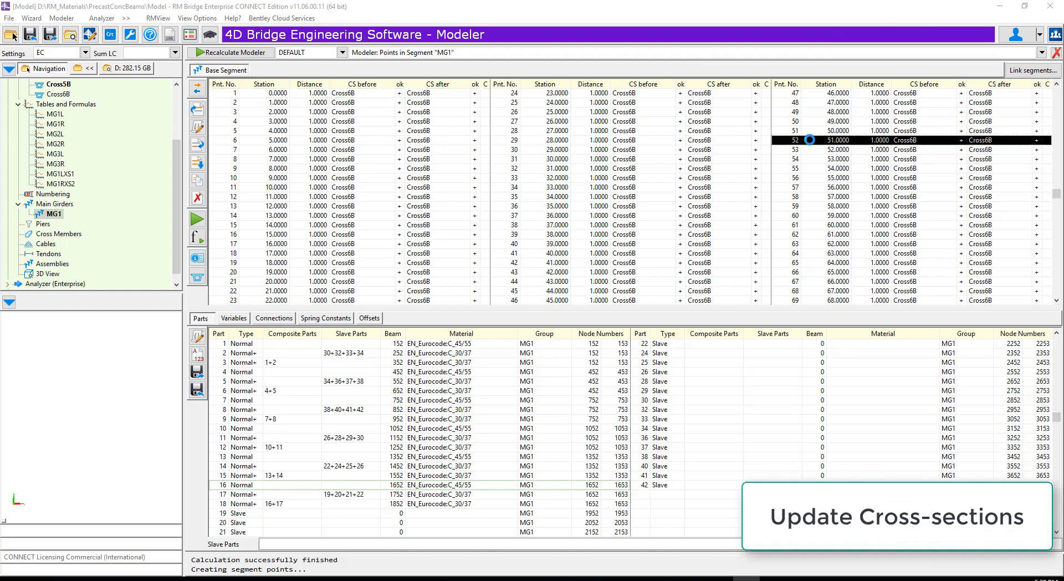
{"action": "left_click", "coordinate": [198, 127]}
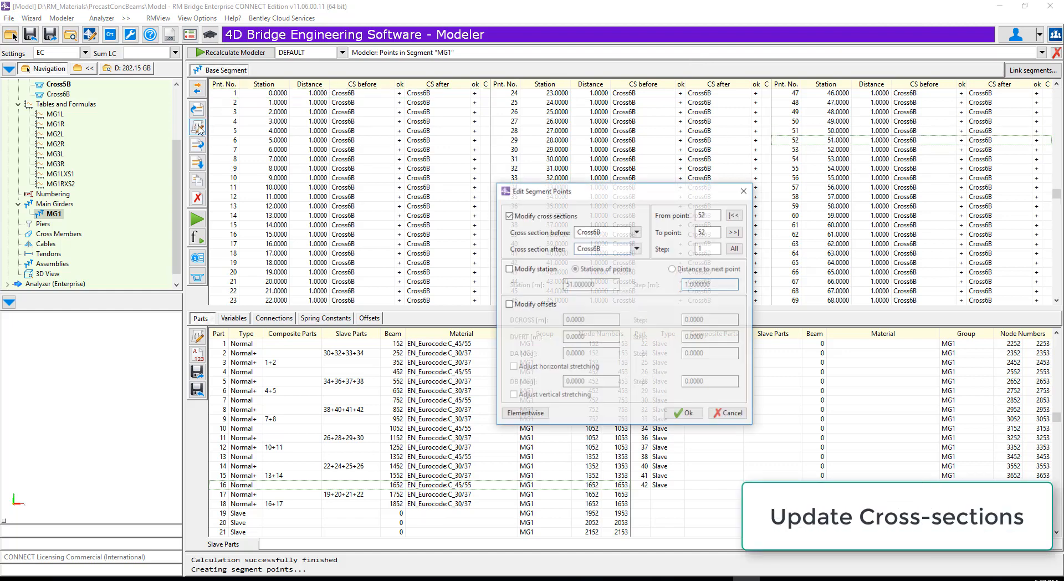
{"action": "left_click", "coordinate": [735, 231]}
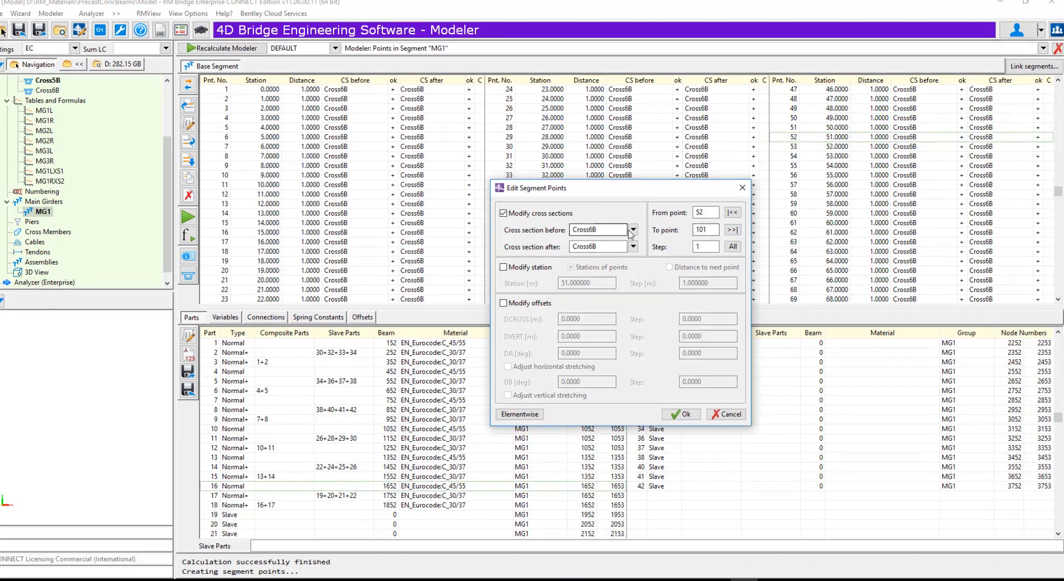
{"action": "left_click", "coordinate": [637, 233]}
{"action": "left_click", "coordinate": [563, 262]}
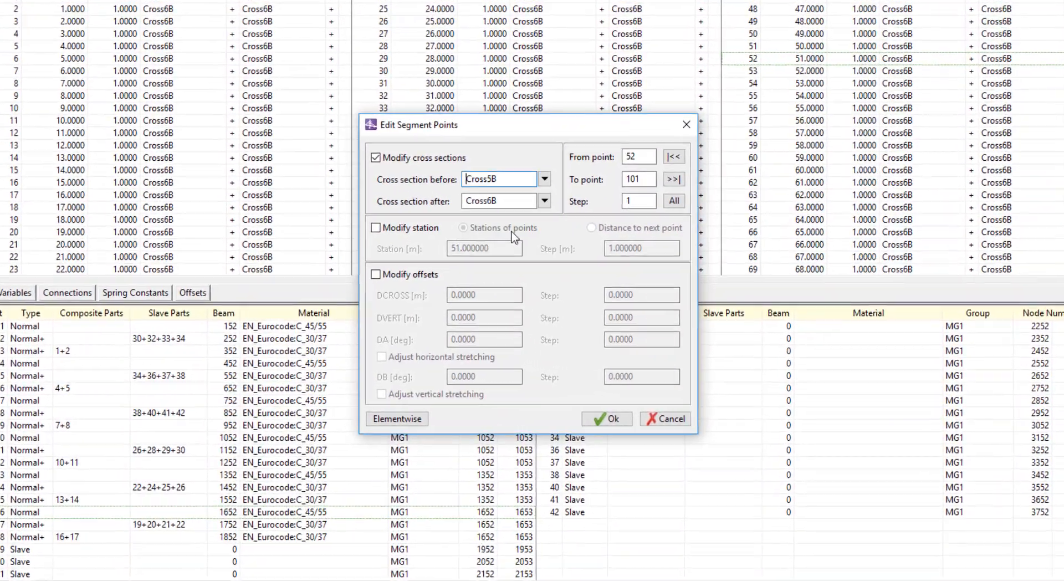
{"action": "left_click", "coordinate": [615, 237]}
{"action": "left_click", "coordinate": [470, 241]}
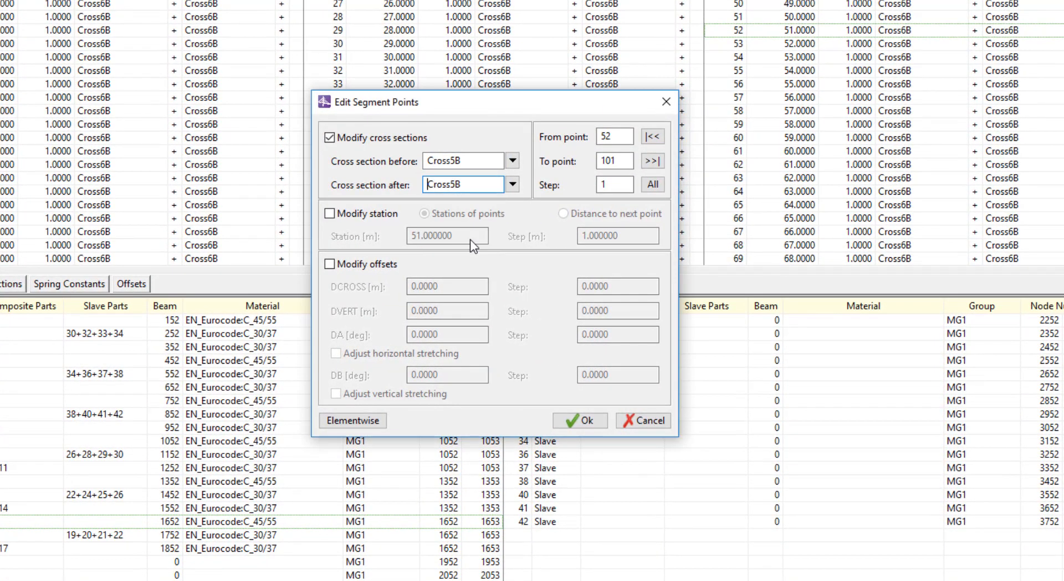
{"action": "left_click", "coordinate": [583, 422]}
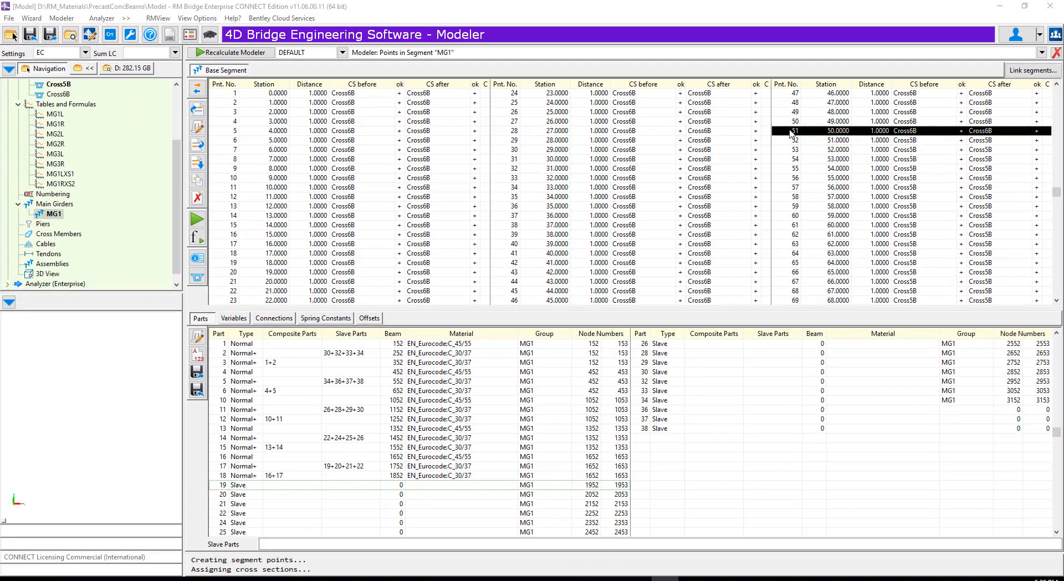
- Set the cross section after segment point 51 to Cross5B, leaving its cross section before as Cross6B
{"action": "left_click", "coordinate": [198, 128]}
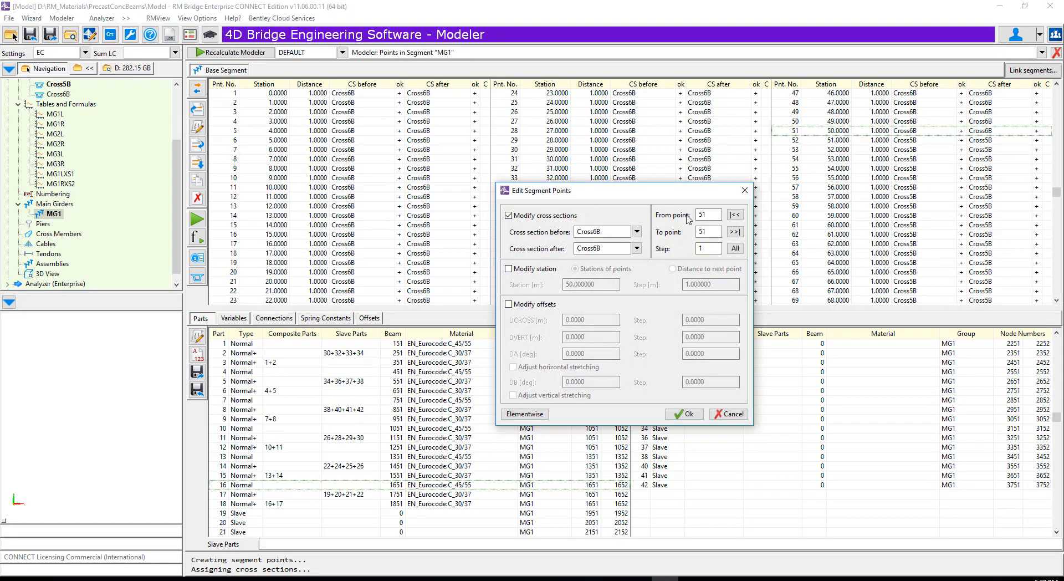
{"action": "left_click", "coordinate": [637, 248]}
{"action": "left_click", "coordinate": [604, 293]}
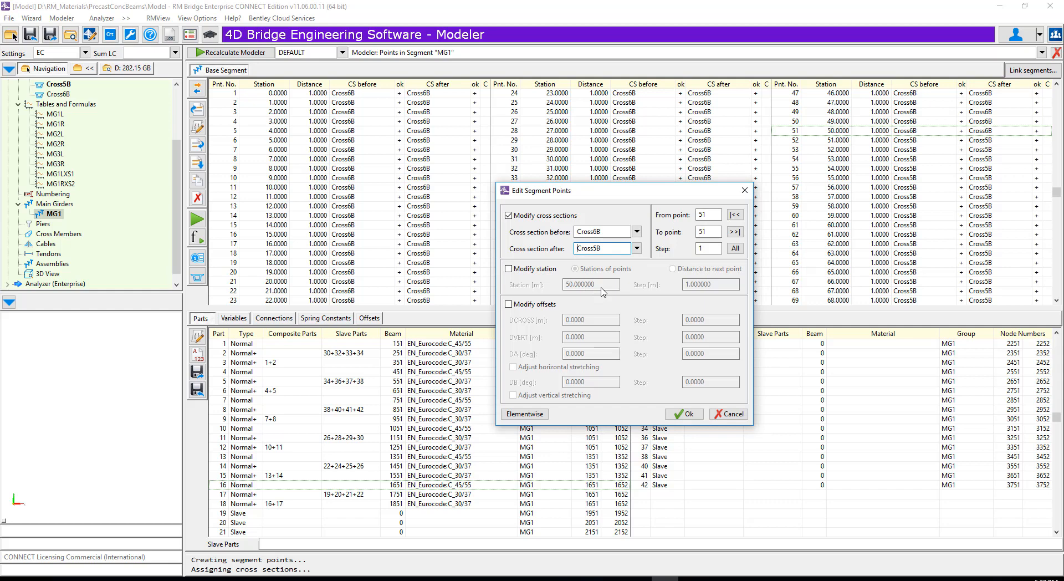
{"action": "left_click", "coordinate": [683, 414]}
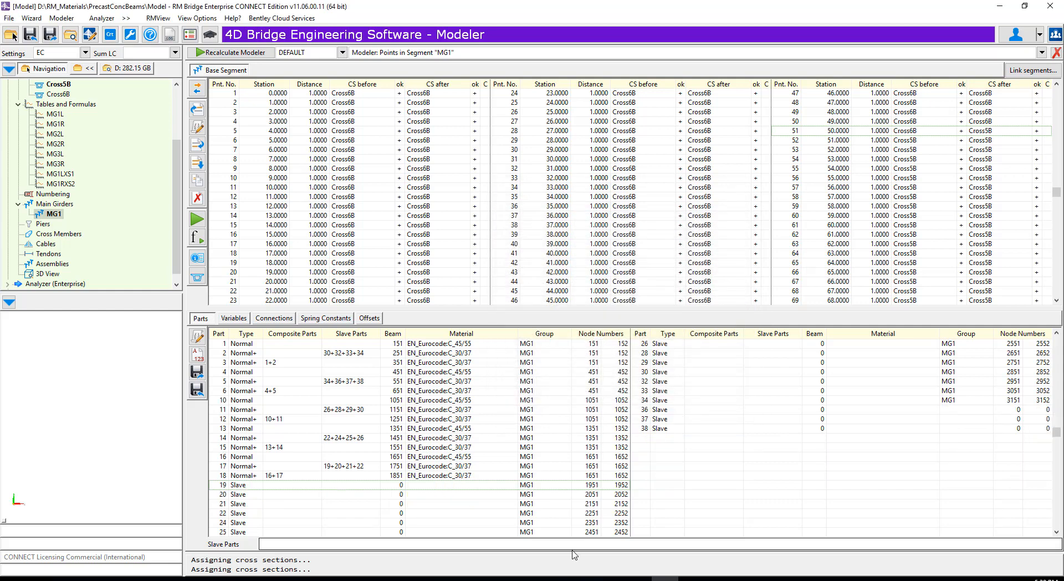
- Apply node numbering from point 51 to 101, using starting/end nodes 3801/3802 for slave part 36 and 3901/3902 for part 37
{"action": "left_click", "coordinate": [986, 411]}
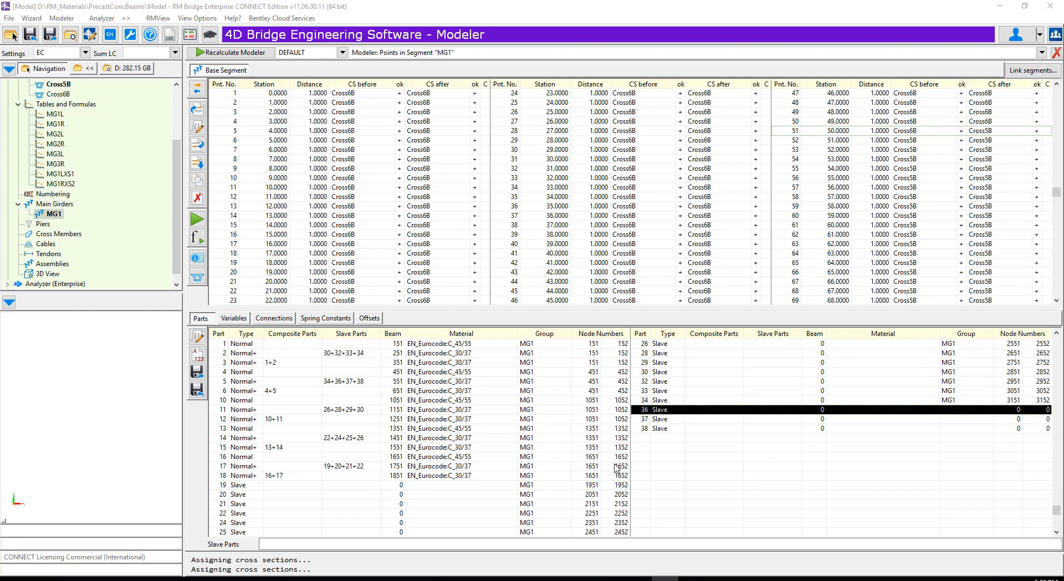
{"action": "left_click", "coordinate": [197, 340]}
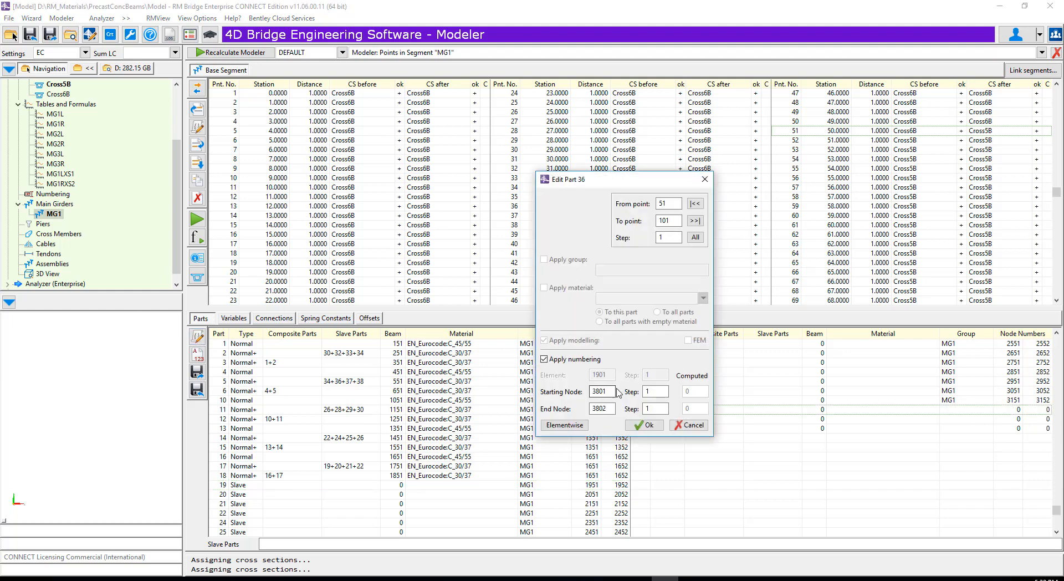
{"action": "left_click", "coordinate": [645, 425]}
{"action": "left_click", "coordinate": [652, 420]}
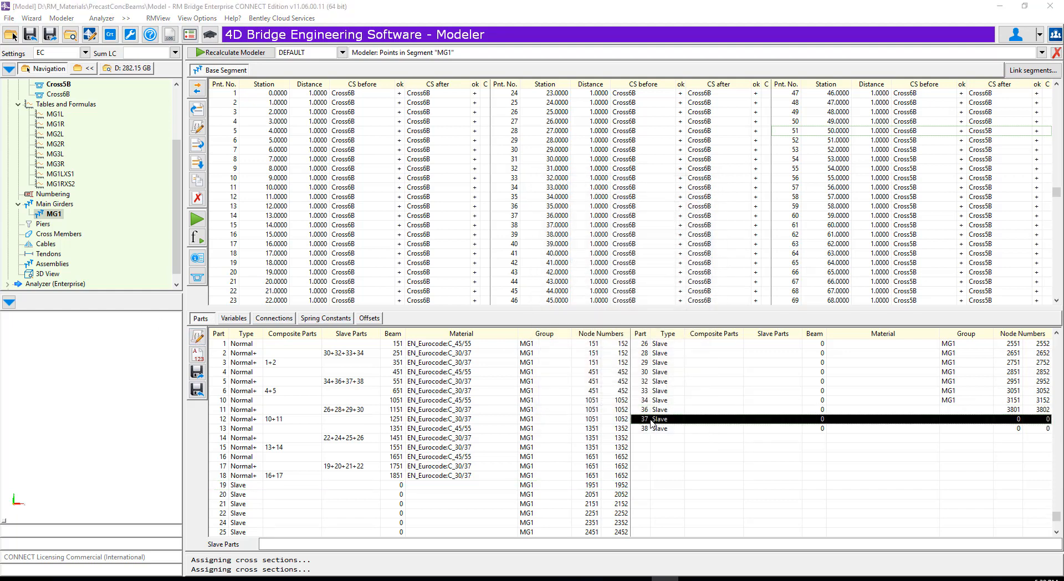
{"action": "left_click", "coordinate": [198, 339]}
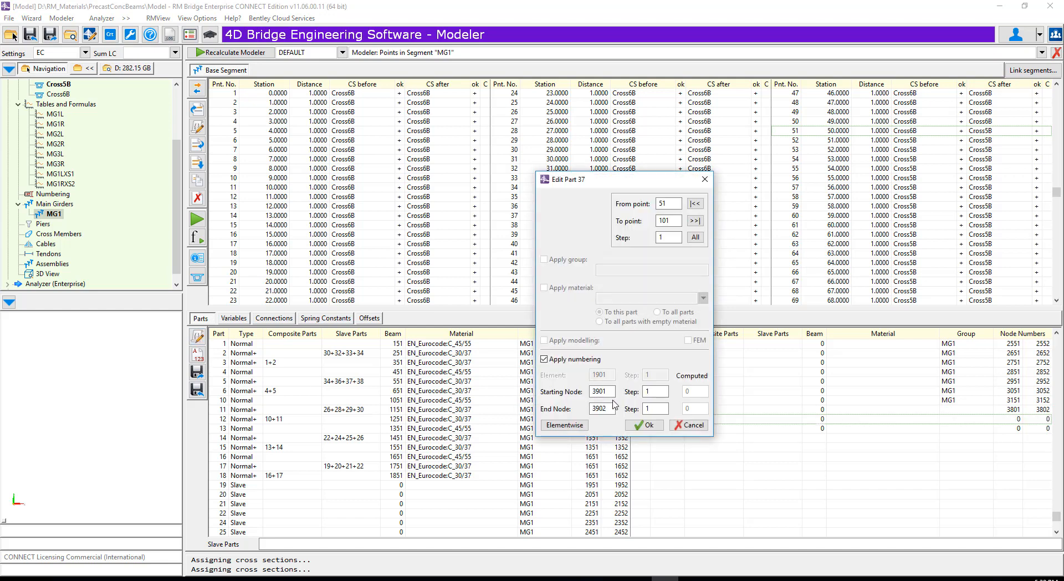
{"action": "left_click", "coordinate": [644, 427]}
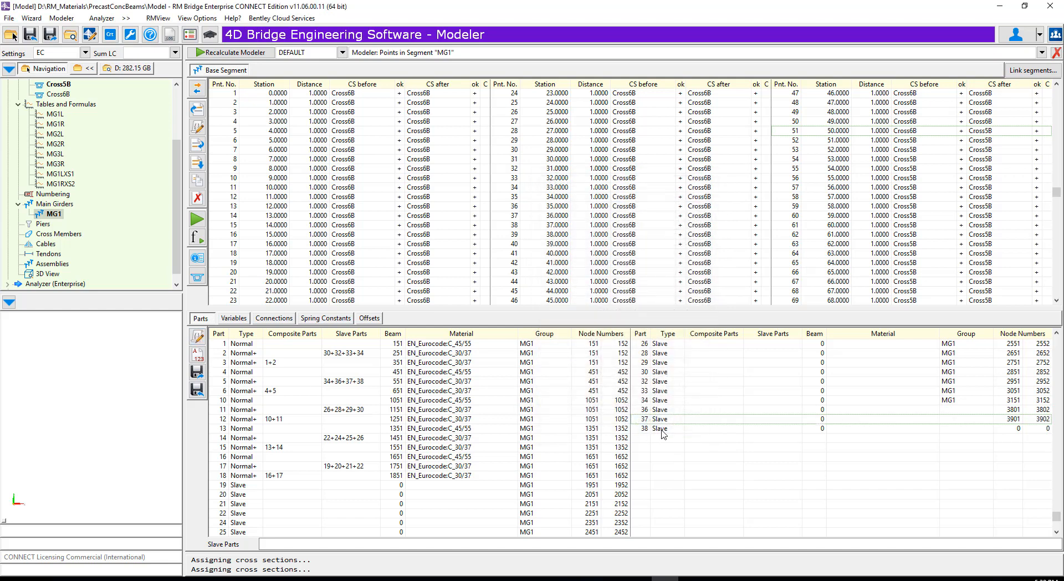
- Apply node numbering to slave part 38 from point 51 to 101 with starting node 4001 and end node 4002
{"action": "left_click", "coordinate": [663, 432]}
{"action": "left_click", "coordinate": [198, 339]}
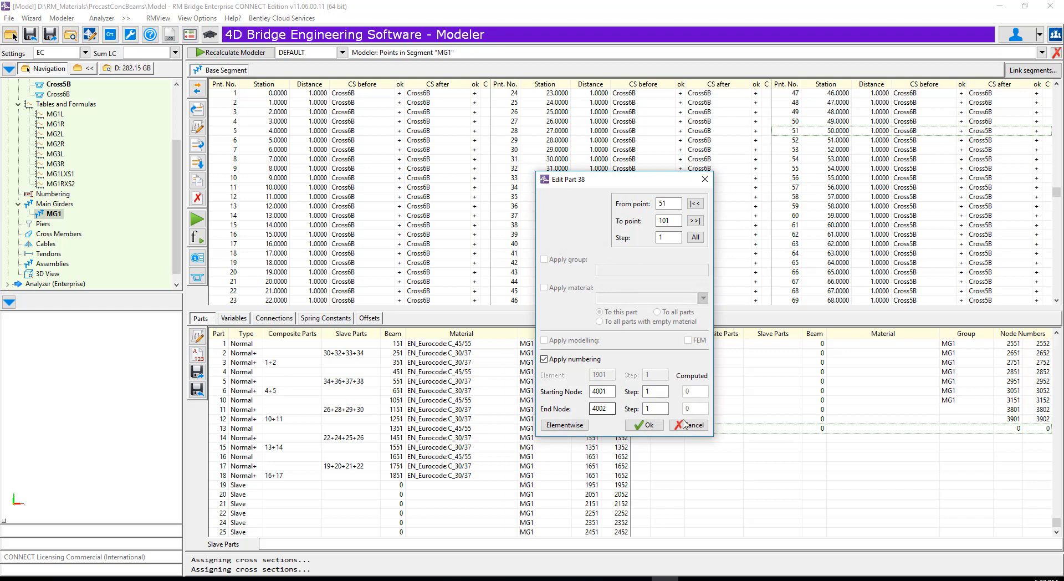
{"action": "left_click", "coordinate": [642, 424]}
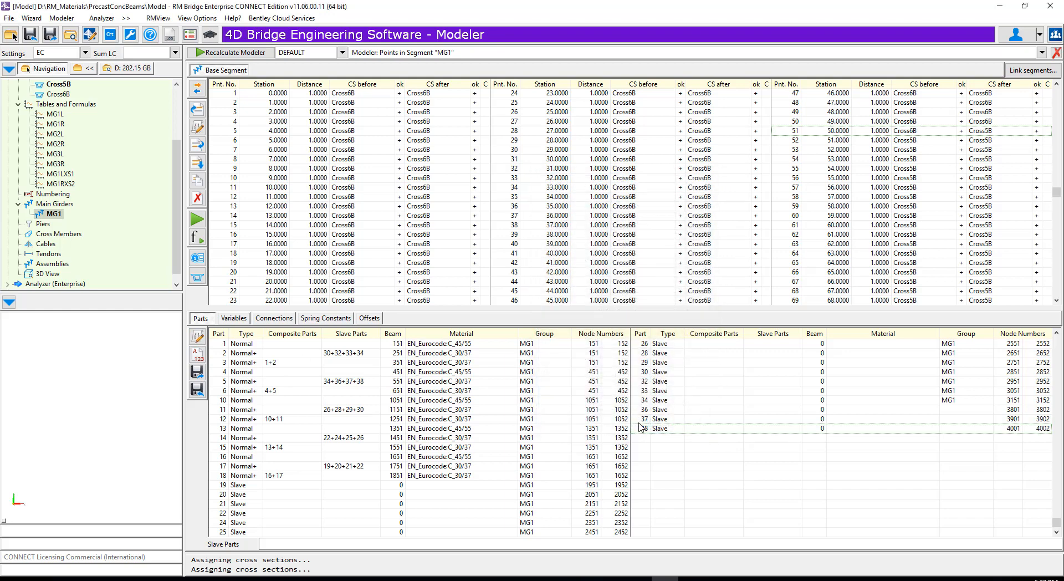
- Assign Cross4B as the cross section before and after for segment points 77 to 101
{"action": "left_click_drag", "start_coordinate": [1057, 192], "coordinate": [1058, 269]}
{"action": "left_click", "coordinate": [818, 177]}
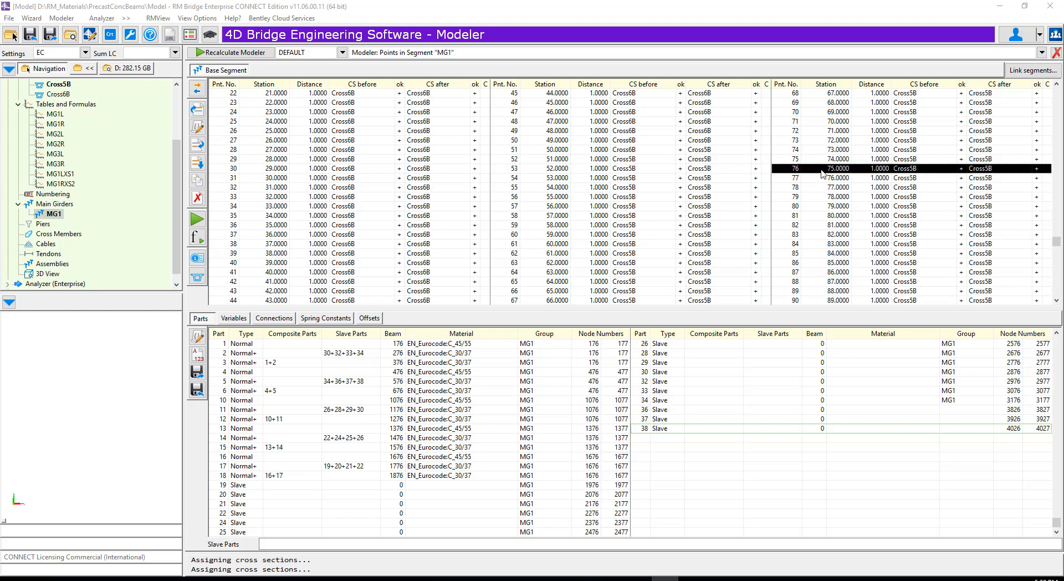
{"action": "left_click", "coordinate": [202, 130]}
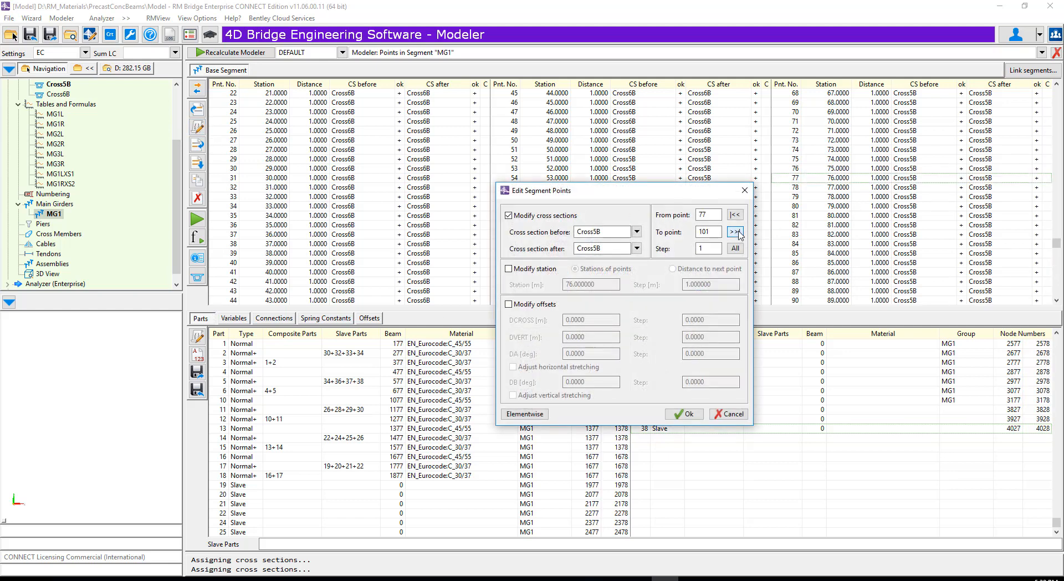
{"action": "left_click", "coordinate": [637, 232]}
{"action": "left_click", "coordinate": [632, 251]}
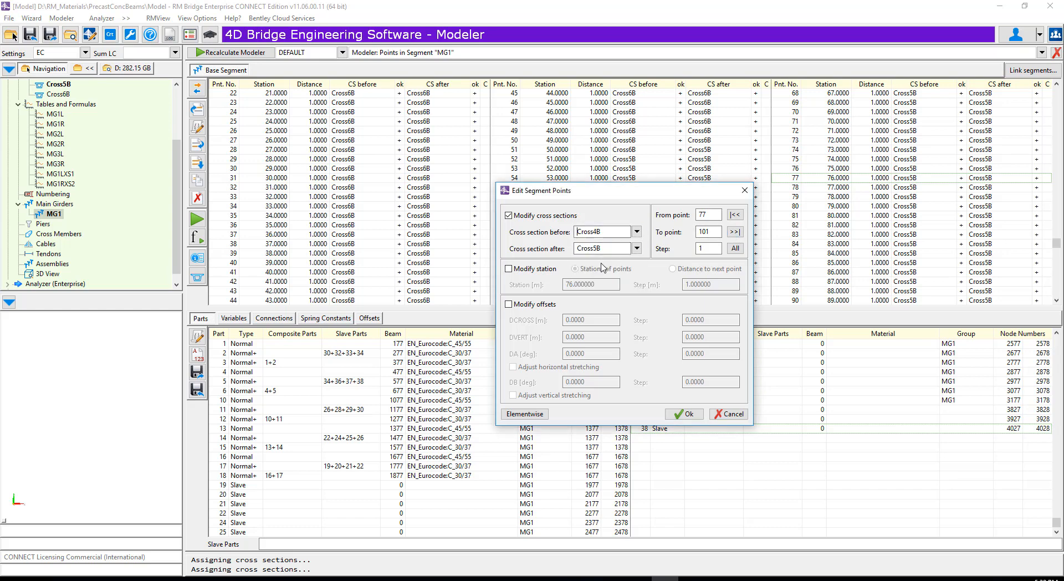
{"action": "left_click", "coordinate": [637, 249]}
{"action": "left_click", "coordinate": [602, 284]}
{"action": "left_click", "coordinate": [685, 414]}
- Set the cross section after segment point 76 to Cross4B, leaving its cross section before as Cross5B
{"action": "double_click", "coordinate": [815, 170]}
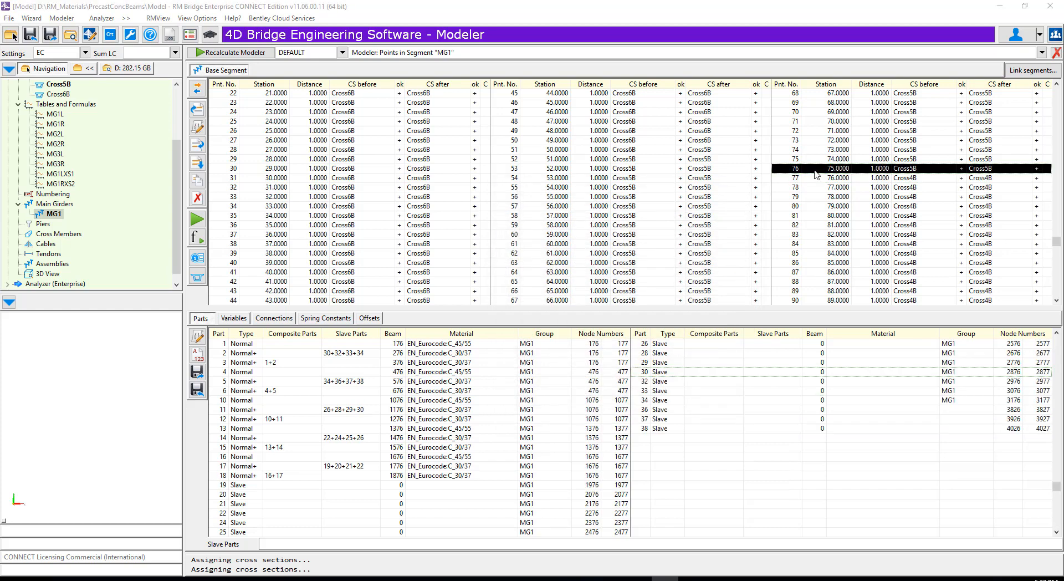
{"action": "left_click", "coordinate": [197, 128]}
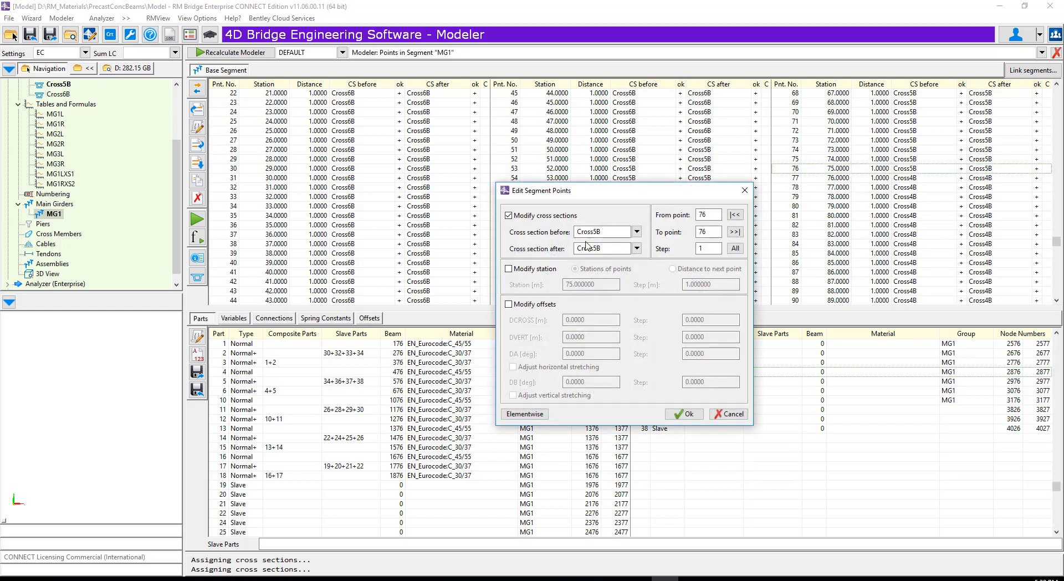
{"action": "left_click", "coordinate": [636, 248]}
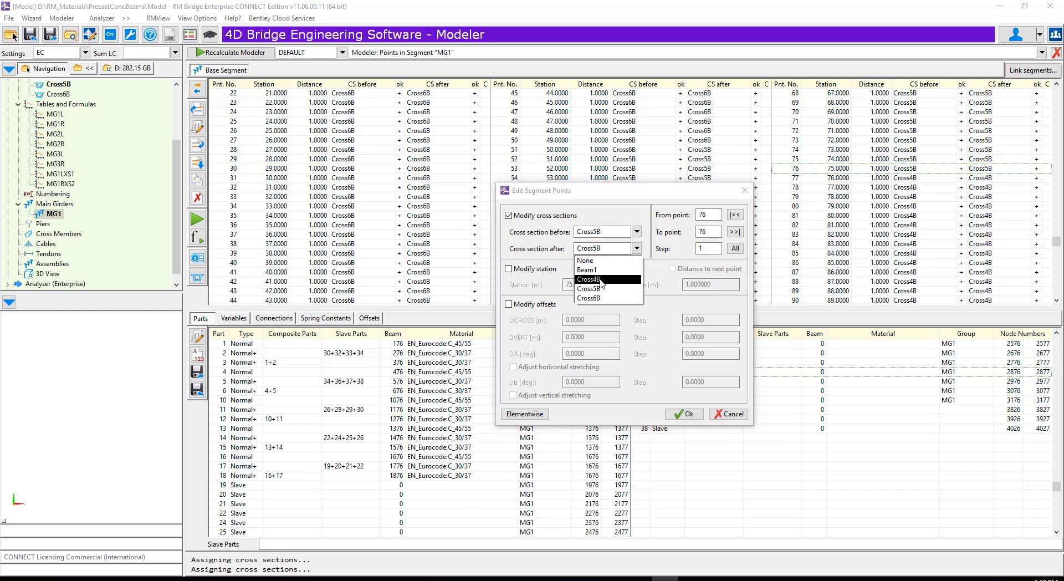
{"action": "left_click", "coordinate": [602, 284]}
{"action": "left_click", "coordinate": [679, 413]}
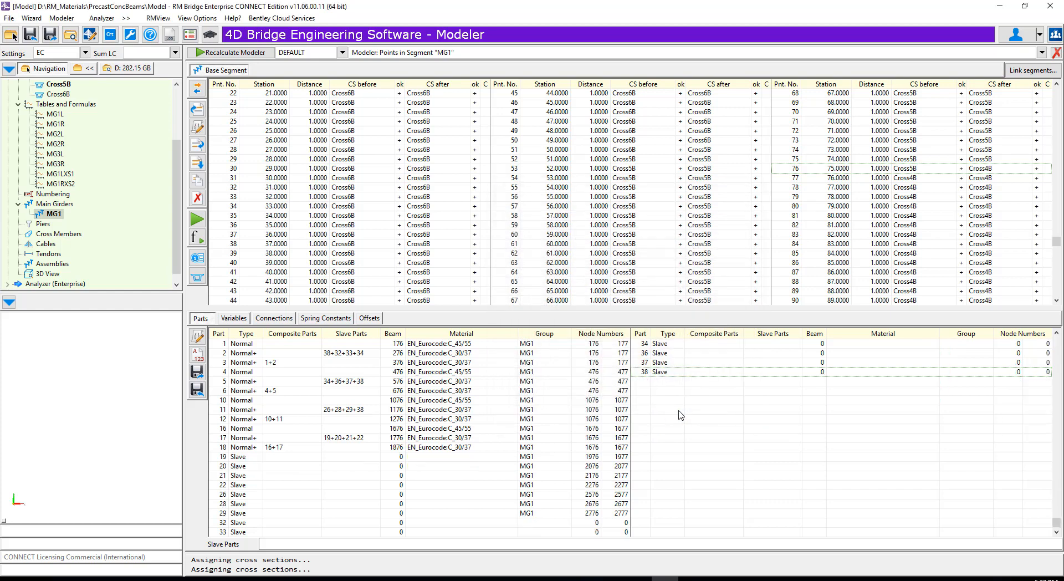
- Apply node numbering from point 76 onward, using starting/end nodes 4101/4102 for slave part 32 and 4201/4202 for part 33
{"action": "left_click", "coordinate": [587, 523]}
{"action": "left_click", "coordinate": [195, 340]}
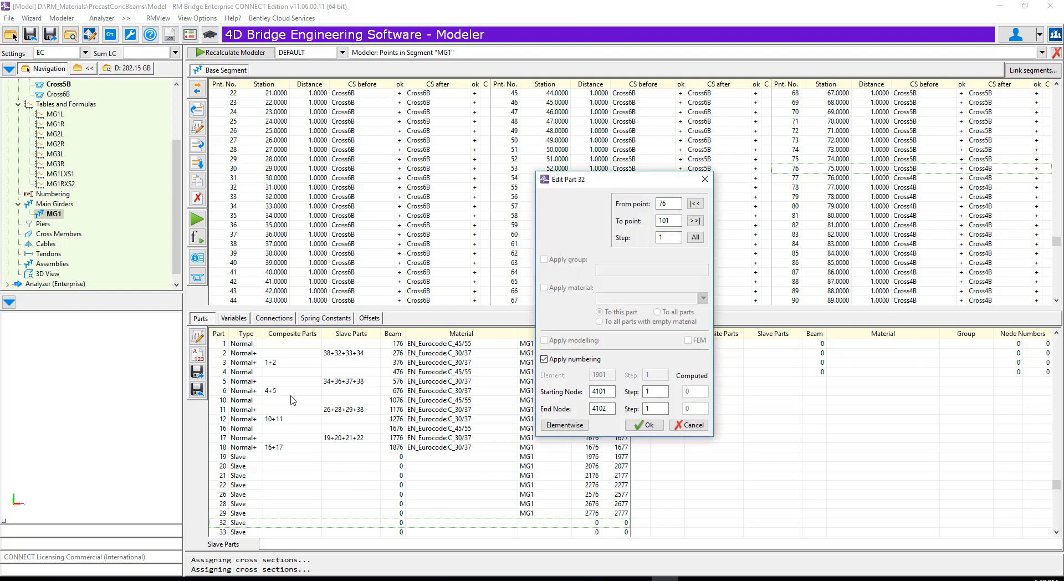
{"action": "left_click", "coordinate": [644, 425]}
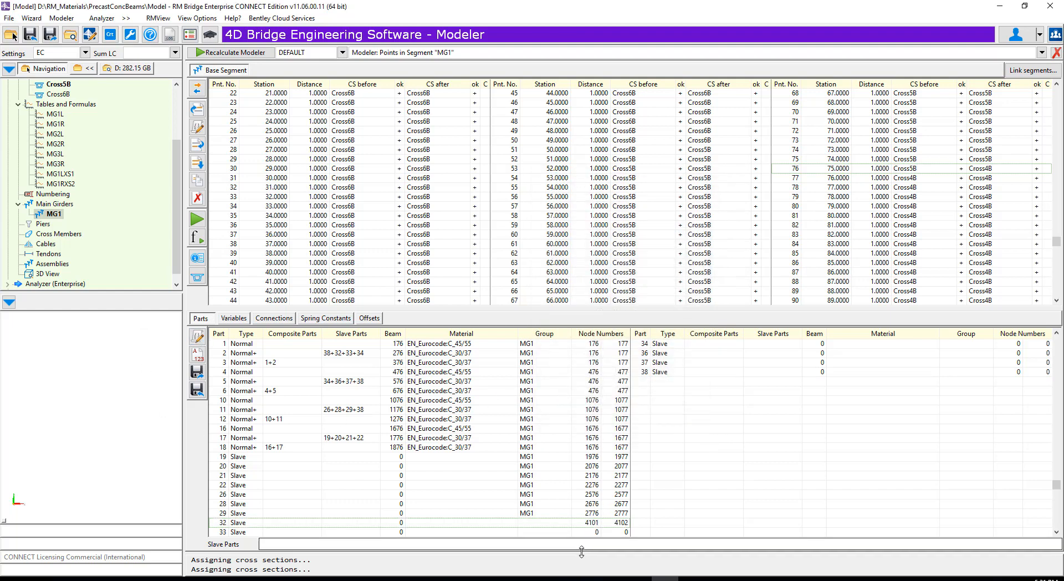
{"action": "left_click", "coordinate": [196, 337]}
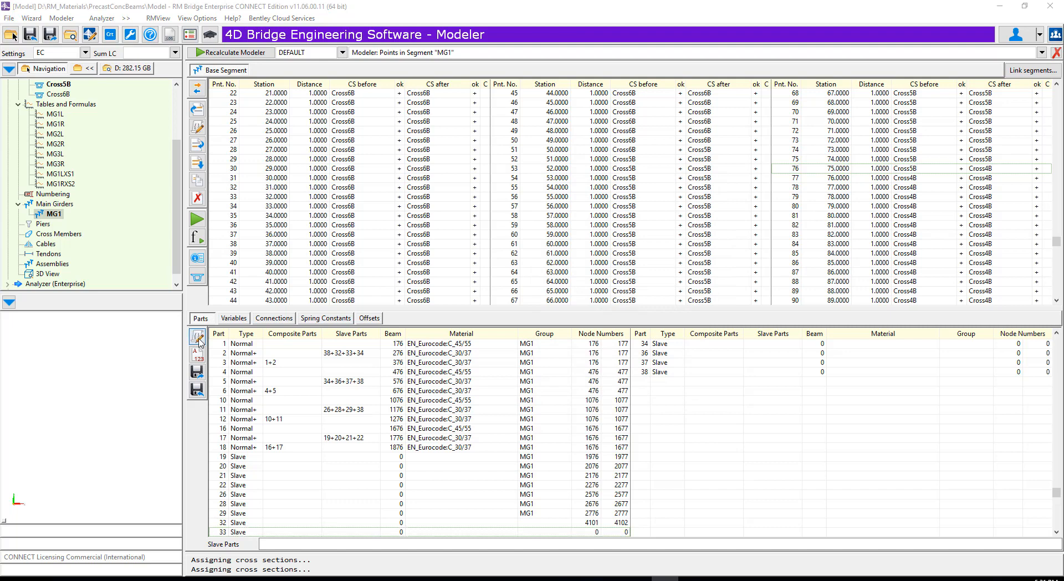
{"action": "left_click", "coordinate": [646, 425]}
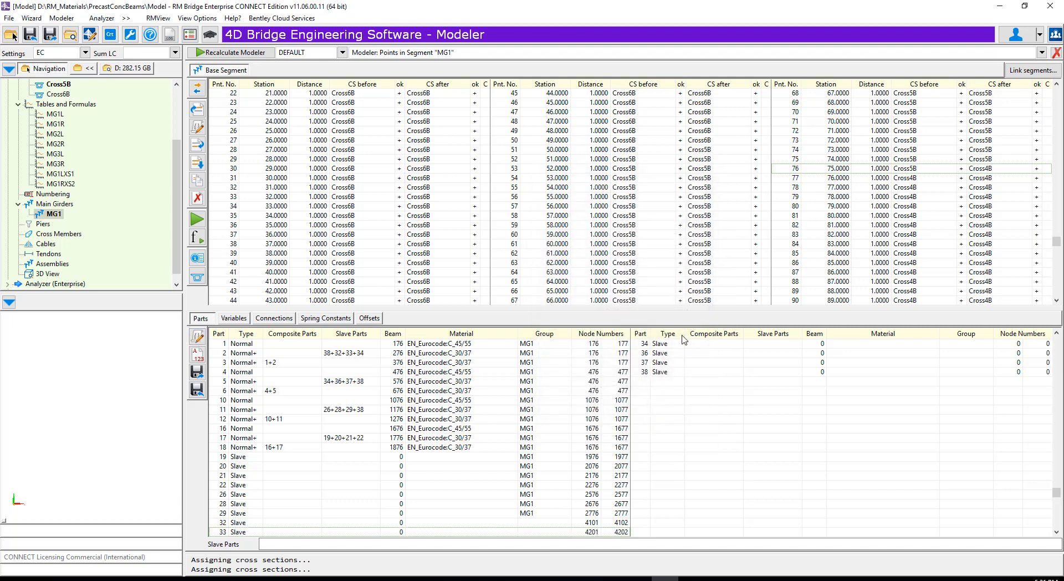
- Apply node numbering from point 76 to 101, using starting/end nodes 4301/4302 for slave part 34 and 4401/4402 for part 36
{"action": "left_click", "coordinate": [196, 337]}
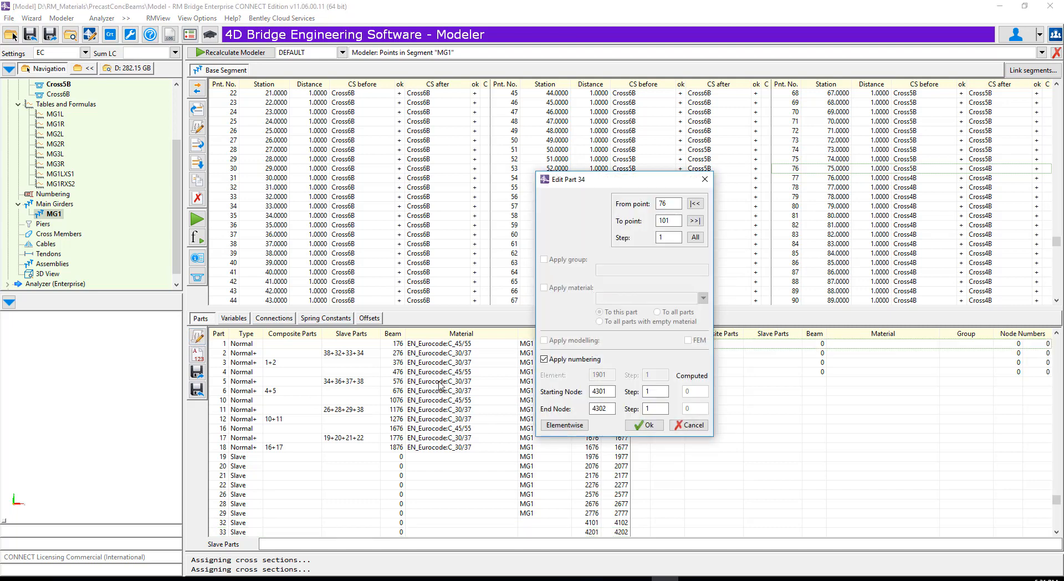
{"action": "left_click", "coordinate": [644, 426]}
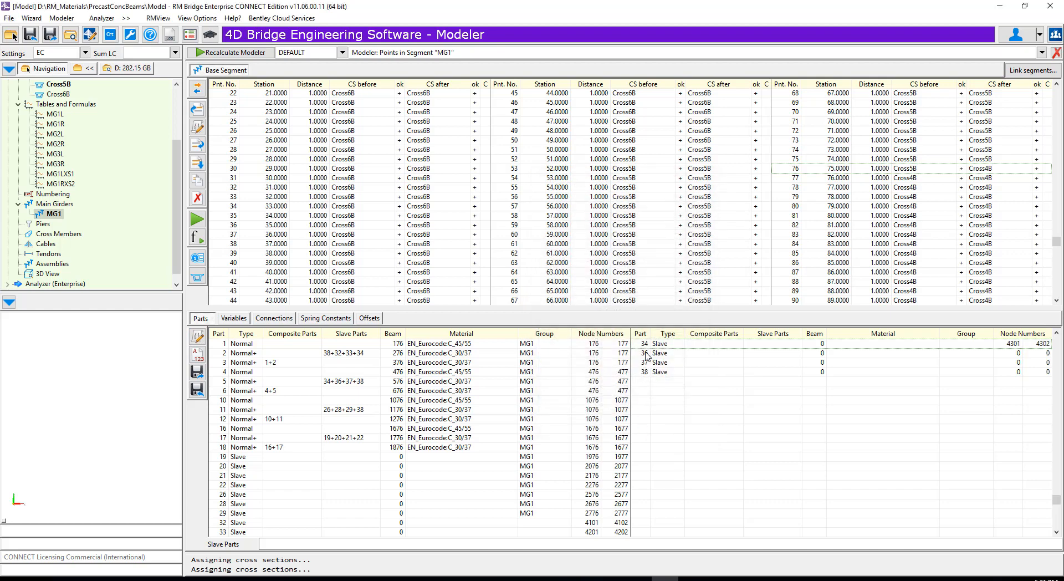
{"action": "left_click", "coordinate": [198, 337]}
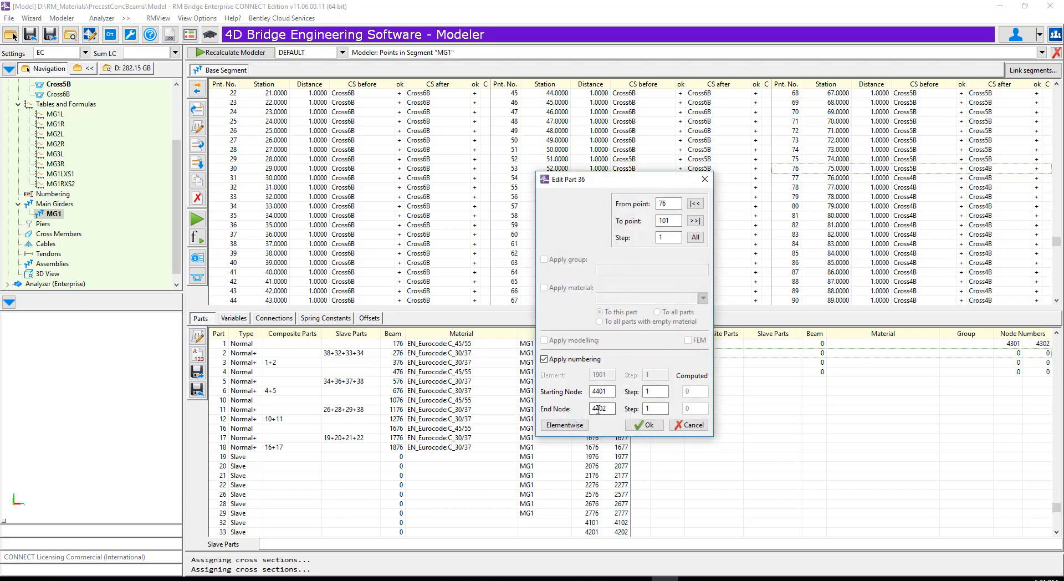
{"action": "left_click", "coordinate": [649, 426]}
- Apply node numbering from point 76 onward to slave part 37, with nodes 4501/4502, and to slave part 38 with its proposed nodes
{"action": "left_click", "coordinate": [667, 364]}
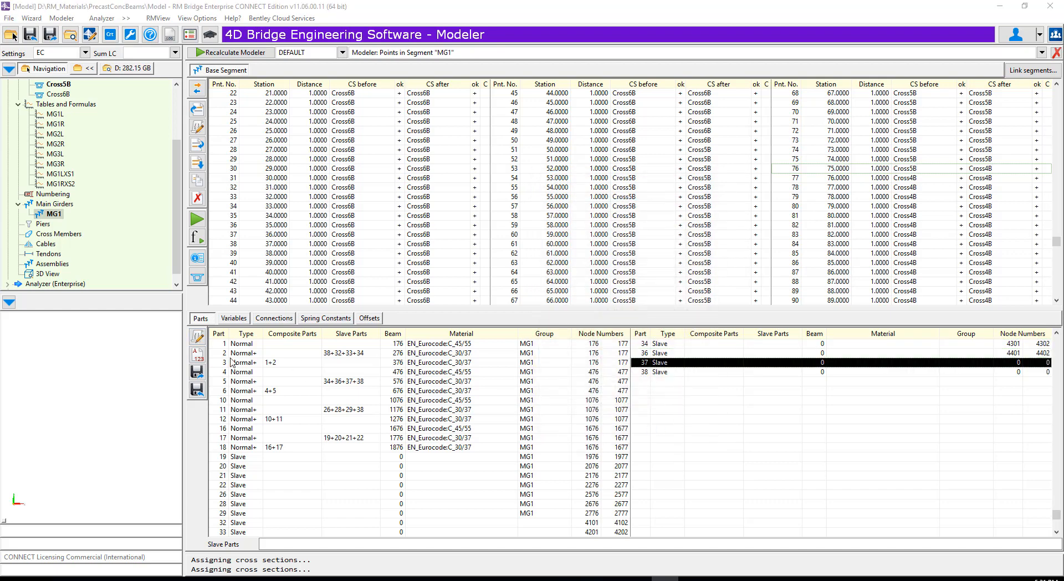
{"action": "left_click", "coordinate": [200, 337]}
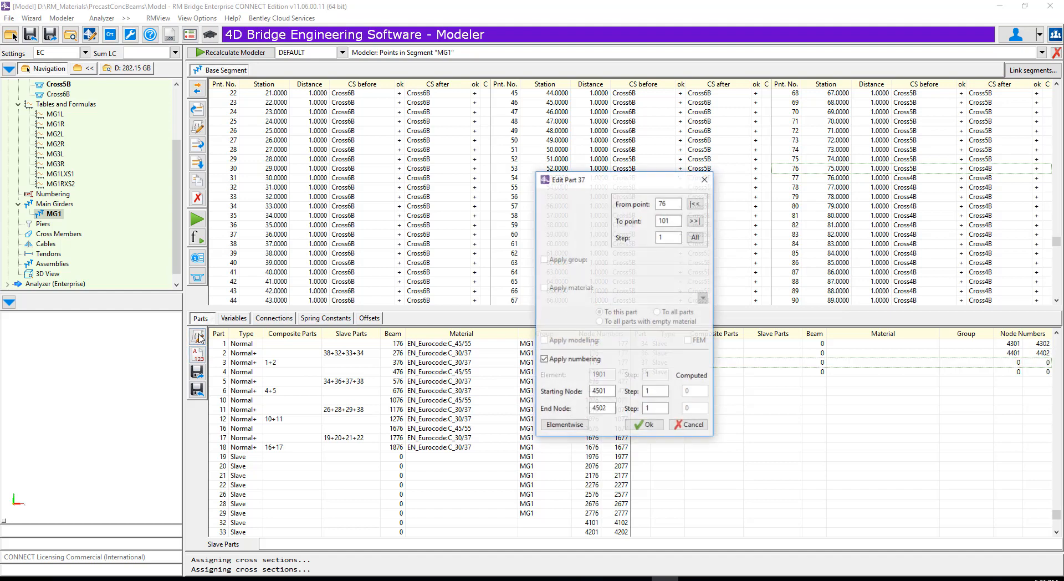
{"action": "left_click", "coordinate": [646, 427]}
{"action": "left_click", "coordinate": [670, 372]}
{"action": "left_click", "coordinate": [197, 336]}
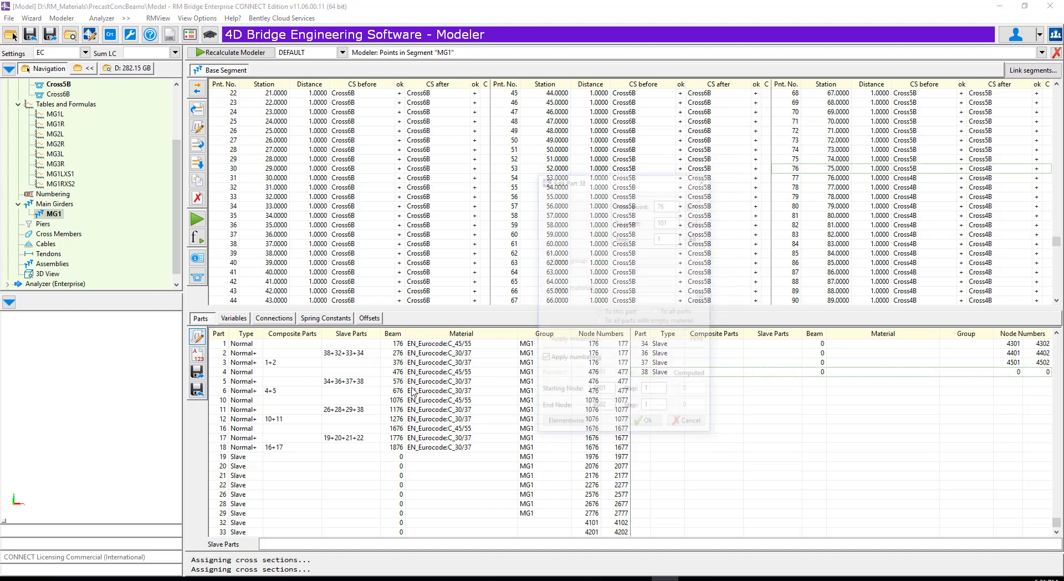
{"action": "left_click", "coordinate": [647, 426]}
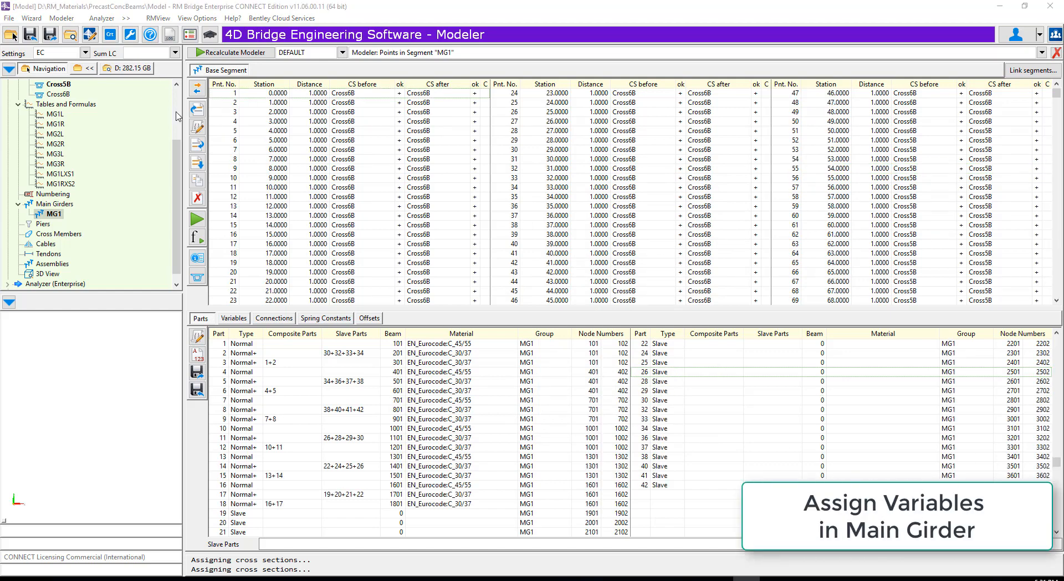
- Edit the variables of segment point 1 and assign the table expression MG1L(sg) to MG1L in the cross section before
{"action": "left_click", "coordinate": [226, 94]}
{"action": "left_click", "coordinate": [233, 320]}
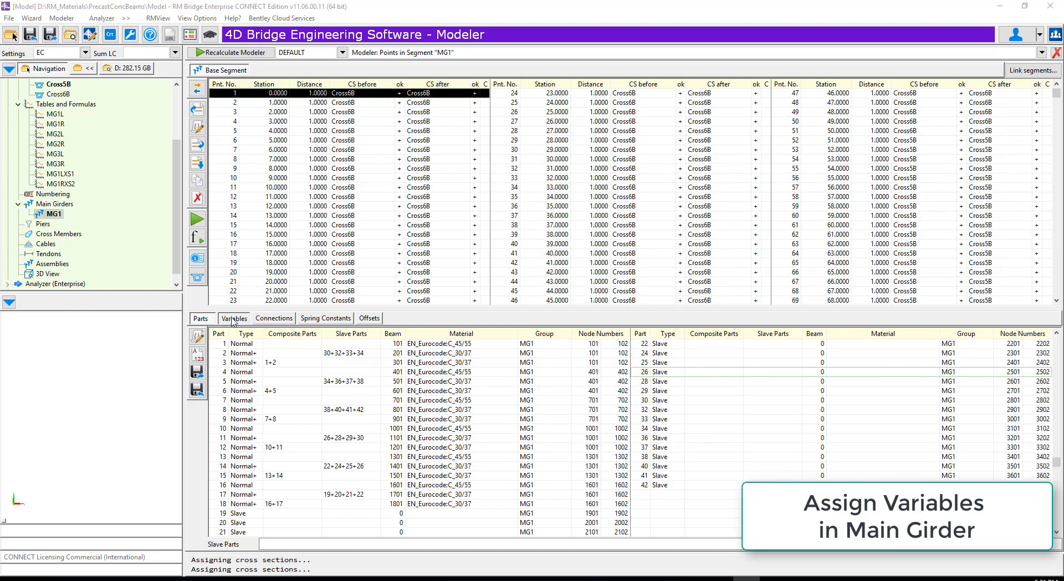
{"action": "left_click", "coordinate": [196, 338]}
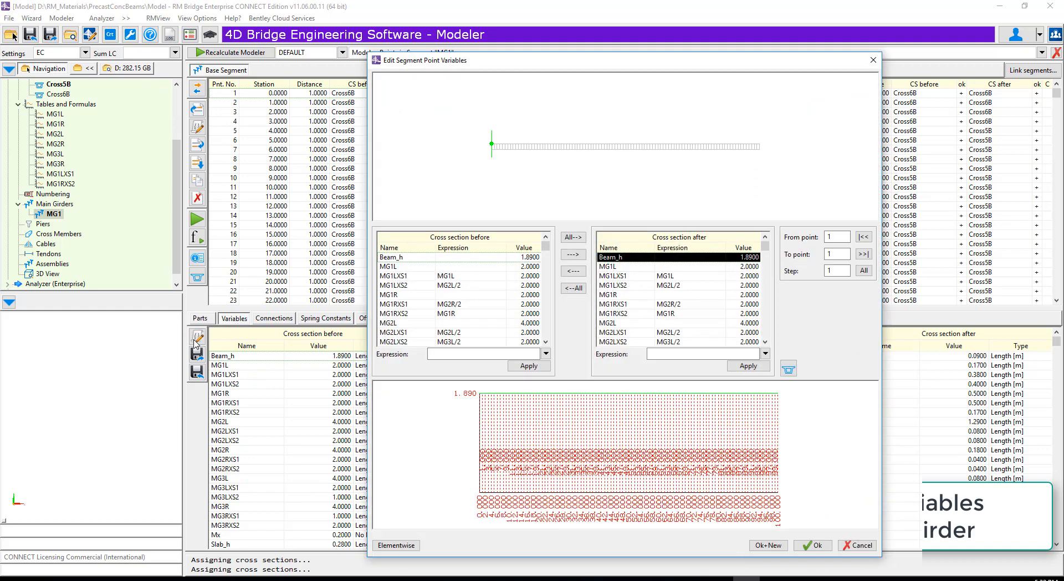
{"action": "left_click", "coordinate": [398, 266]}
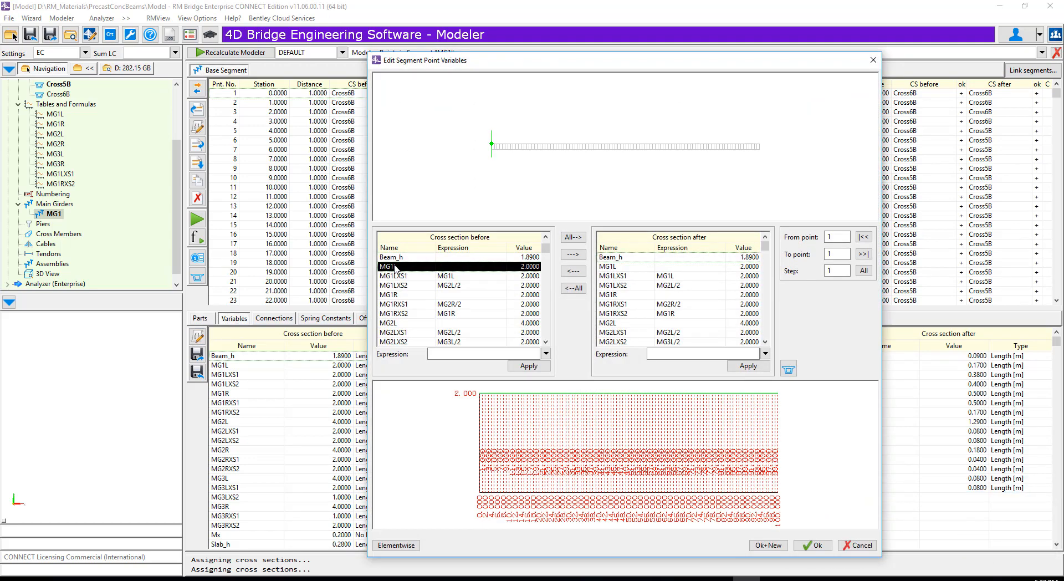
{"action": "left_click", "coordinate": [546, 354]}
{"action": "left_click", "coordinate": [577, 261]}
{"action": "left_click", "coordinate": [587, 376]}
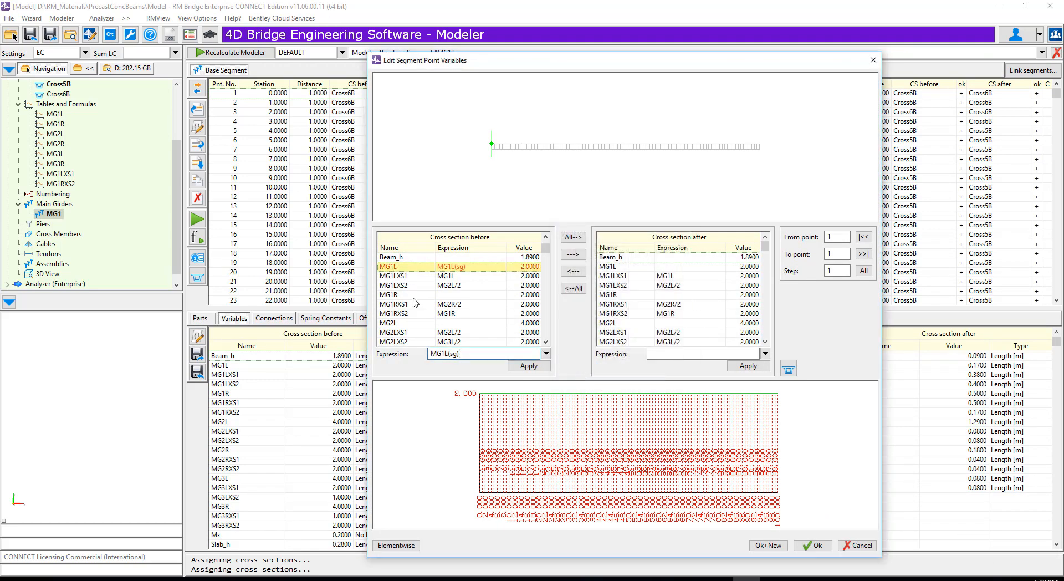
- Assign table expressions MG1R(sg) to variable MG1R and MG2L(sg) to variable MG2L in the cross section before
{"action": "left_click", "coordinate": [546, 354]}
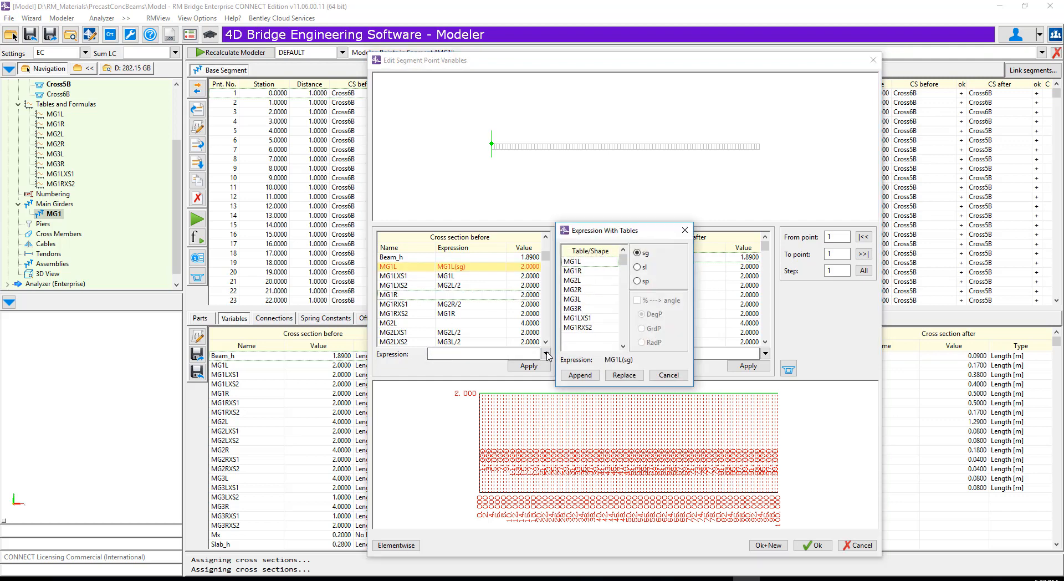
{"action": "left_click", "coordinate": [574, 270]}
{"action": "left_click", "coordinate": [581, 375]}
{"action": "left_click", "coordinate": [408, 324]}
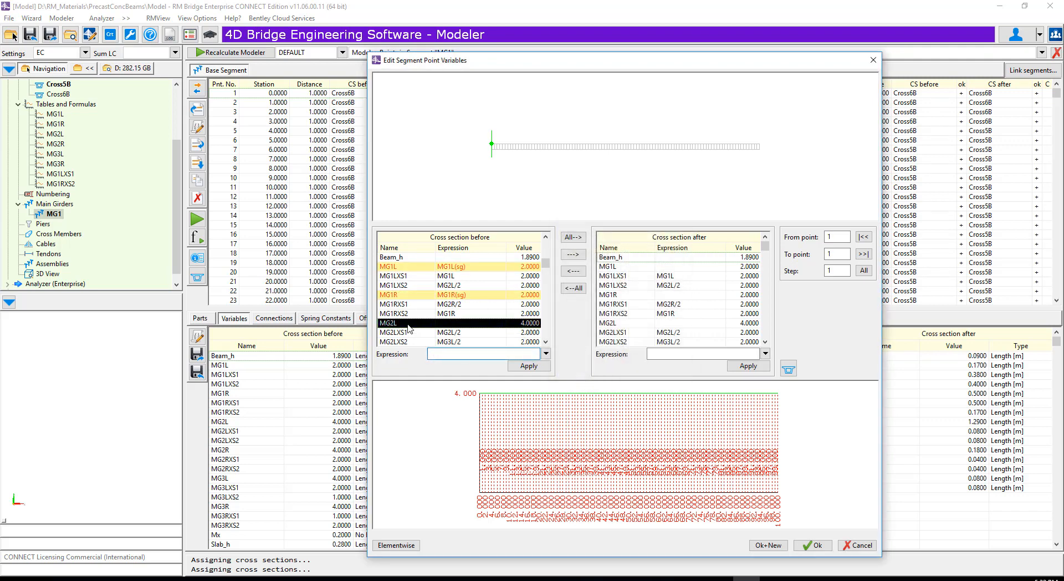
{"action": "left_click", "coordinate": [546, 355]}
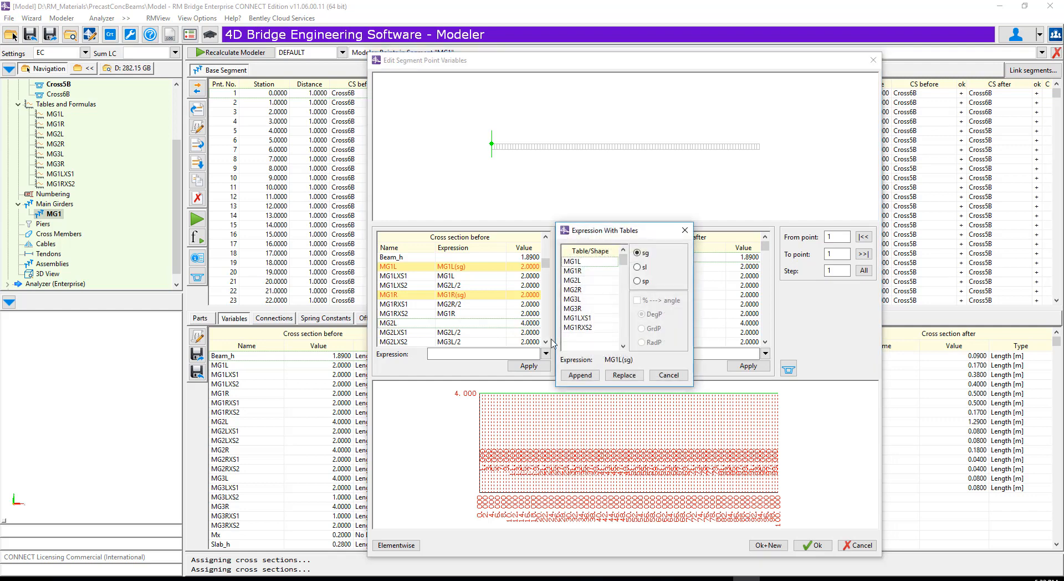
{"action": "left_click", "coordinate": [572, 289]}
{"action": "left_click", "coordinate": [581, 375]}
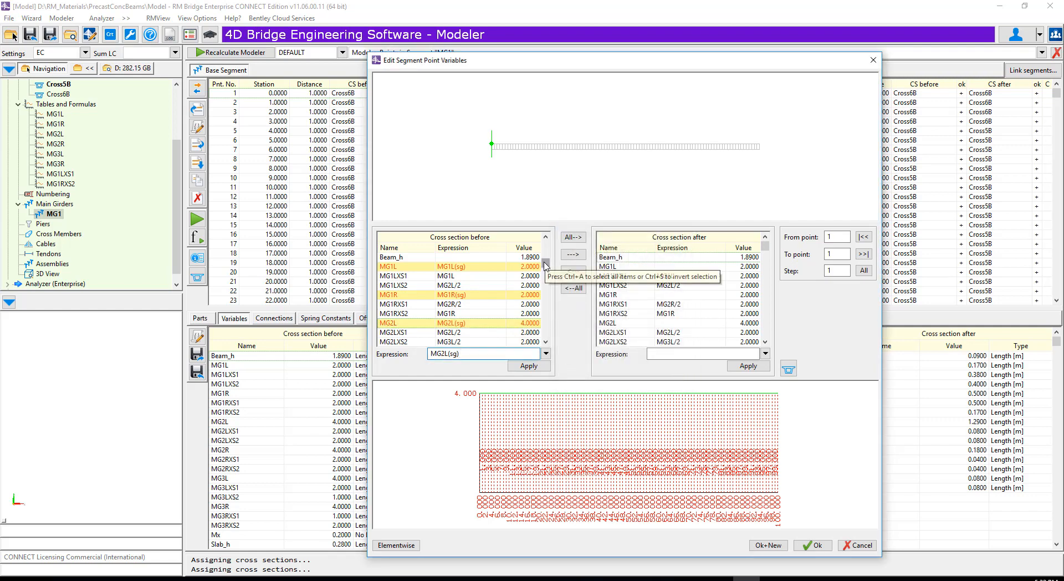
- Assign table expressions MG2R(sg) to variable MG2R and MG3L(sg) to variable MG3L in the cross section before
{"action": "scroll", "coordinate": [545, 272], "scroll_direction": "down", "scroll_amount": 1}
{"action": "scroll", "coordinate": [545, 273], "scroll_direction": "down", "scroll_amount": 5}
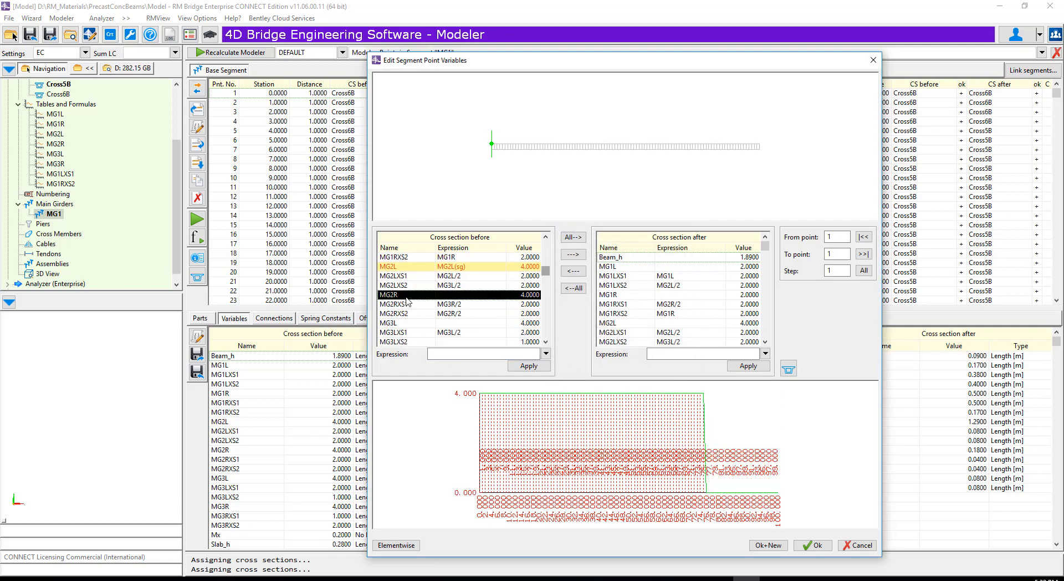
{"action": "left_click", "coordinate": [546, 353]}
{"action": "left_click", "coordinate": [573, 289]}
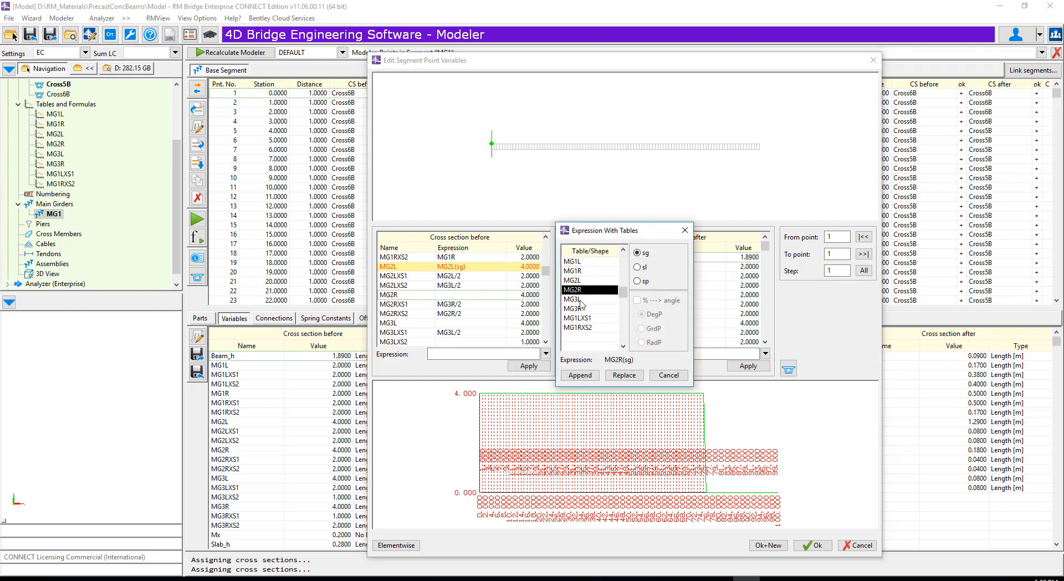
{"action": "left_click", "coordinate": [580, 375]}
{"action": "left_click", "coordinate": [399, 322]}
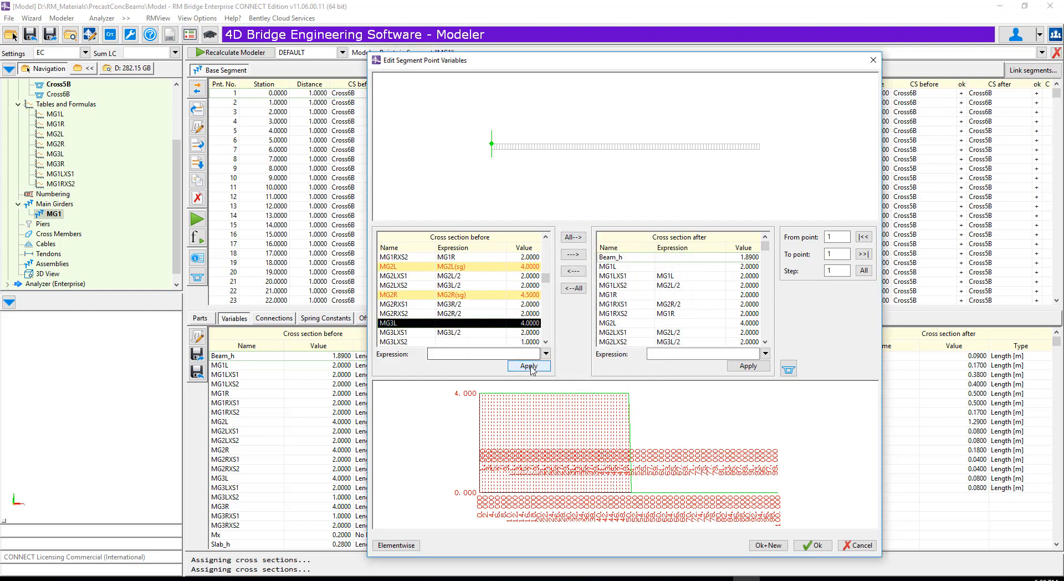
{"action": "left_click", "coordinate": [546, 354]}
{"action": "left_click", "coordinate": [574, 299]}
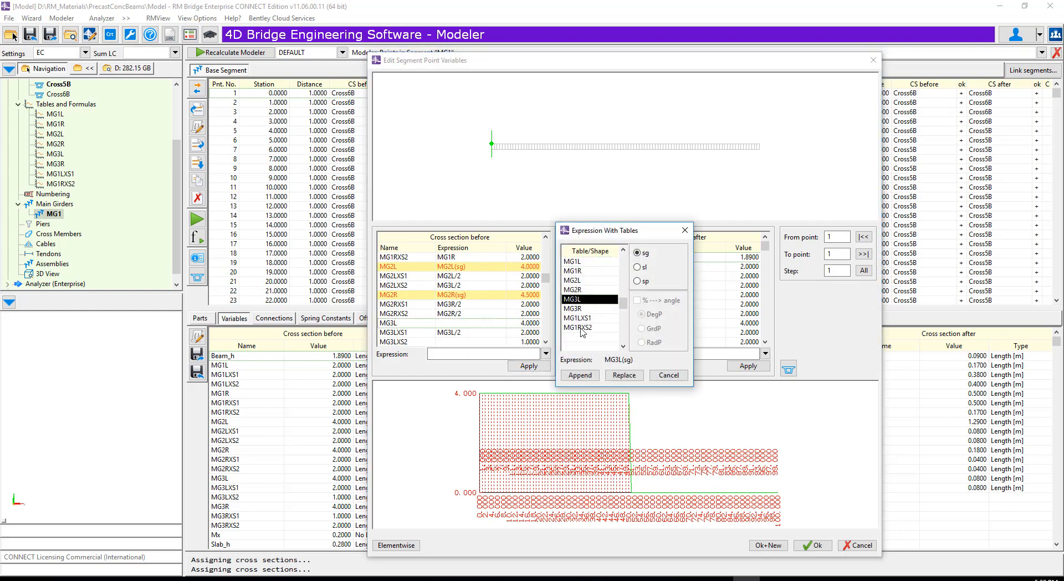
{"action": "left_click", "coordinate": [578, 377]}
- Assign the table expression MG1RXS2(sg) to variable MG3LXS2 in the cross section before
{"action": "key", "text": "Down"}
{"action": "key", "text": "Down"}
{"action": "key", "text": "Down"}
{"action": "key", "text": "Down"}
{"action": "key", "text": "Down"}
{"action": "key", "text": "Down"}
{"action": "key", "text": "Down"}
{"action": "key", "text": "Down"}
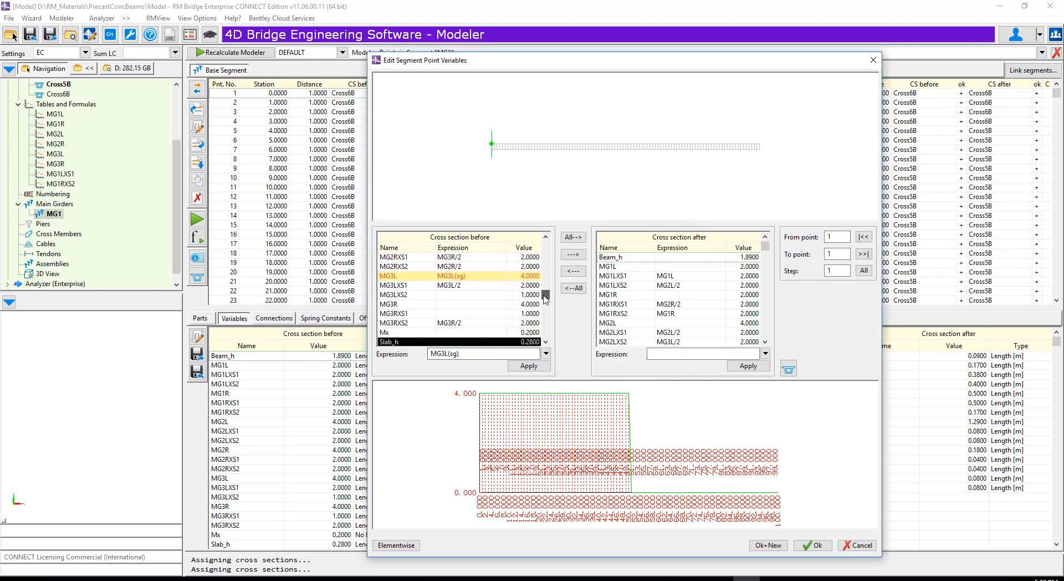
{"action": "left_click", "coordinate": [424, 287]}
{"action": "left_click", "coordinate": [546, 354]}
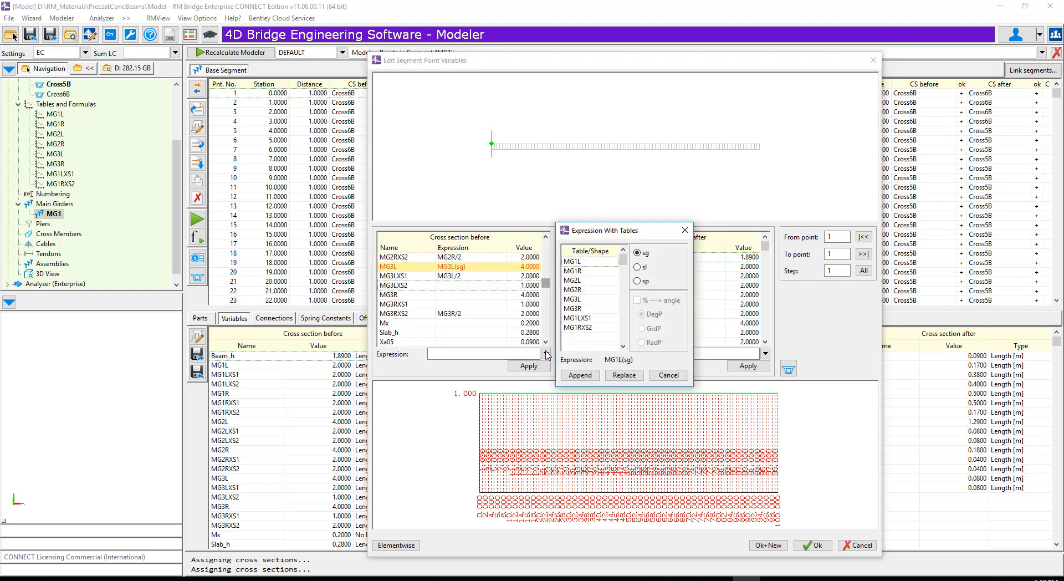
{"action": "left_click", "coordinate": [578, 327]}
{"action": "left_click", "coordinate": [580, 376]}
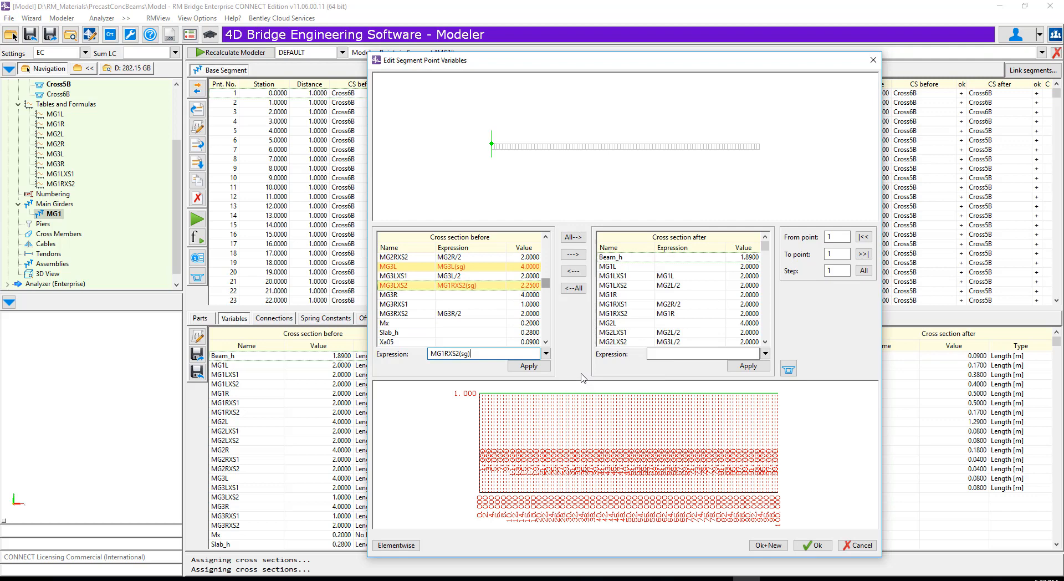
- Assign table expressions MG3R(sg) to variable MG3R and MG1LXS1(sg) to variable MG3RXS1 in the cross section before
{"action": "left_click", "coordinate": [410, 295]}
{"action": "left_click", "coordinate": [546, 354]}
{"action": "left_click", "coordinate": [577, 308]}
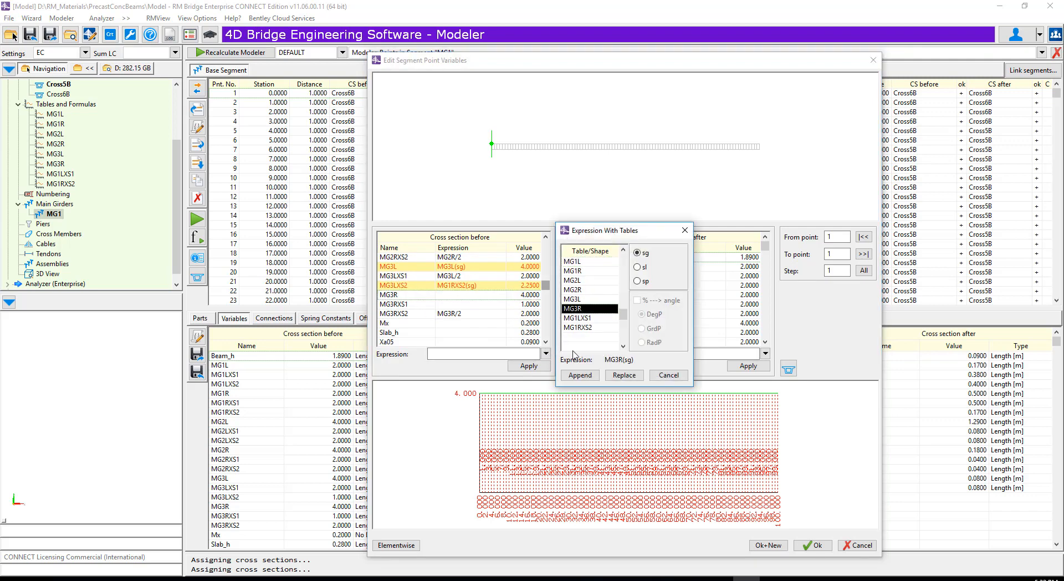
{"action": "left_click", "coordinate": [573, 376]}
{"action": "left_click", "coordinate": [404, 304]}
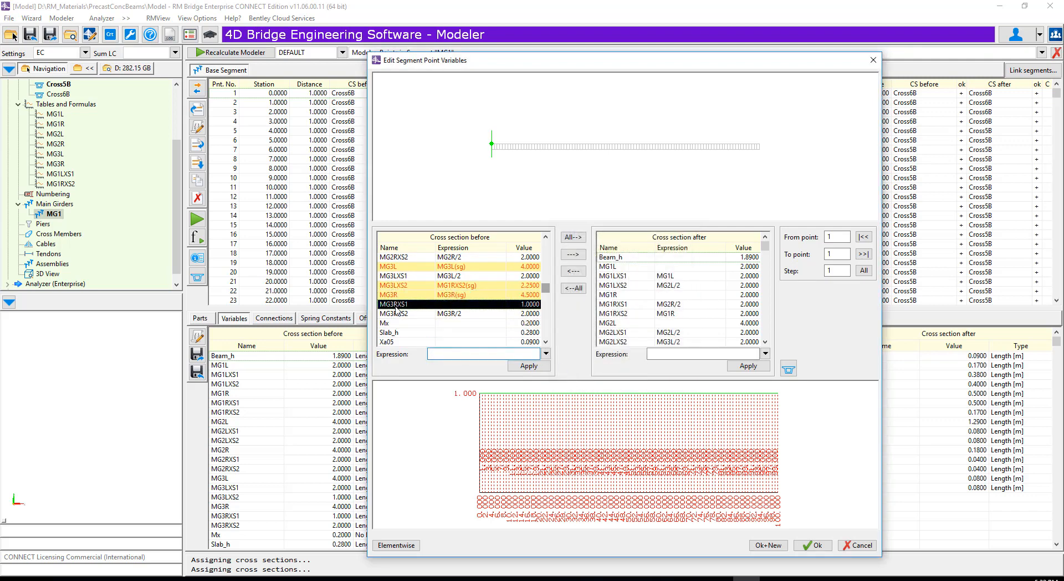
{"action": "left_click", "coordinate": [546, 354]}
{"action": "left_click", "coordinate": [576, 318]}
{"action": "left_click", "coordinate": [581, 375]}
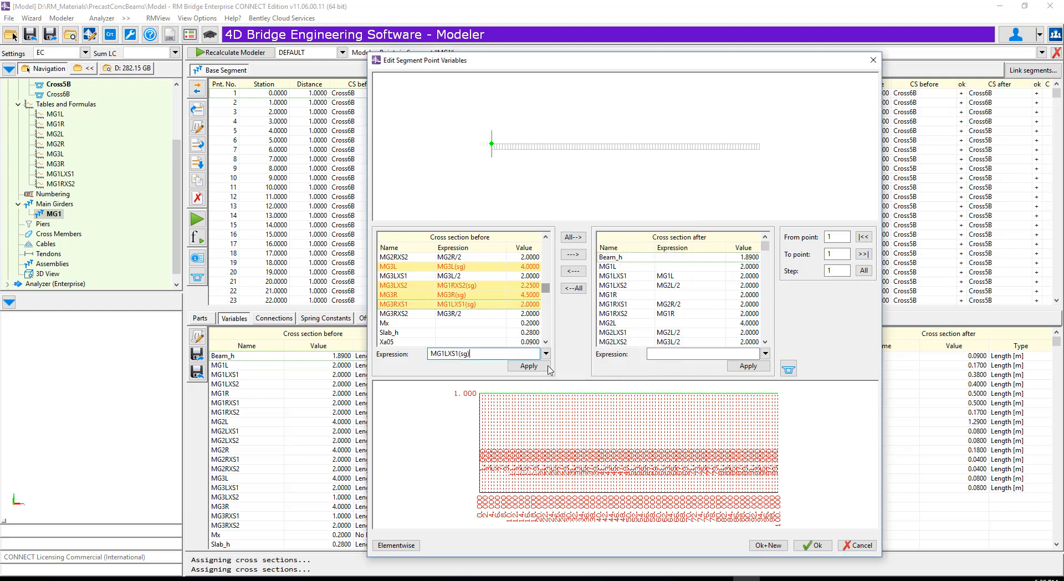
- Copy all variable expressions to the cross section after and apply them from point 1 to point 101
{"action": "left_click", "coordinate": [574, 237]}
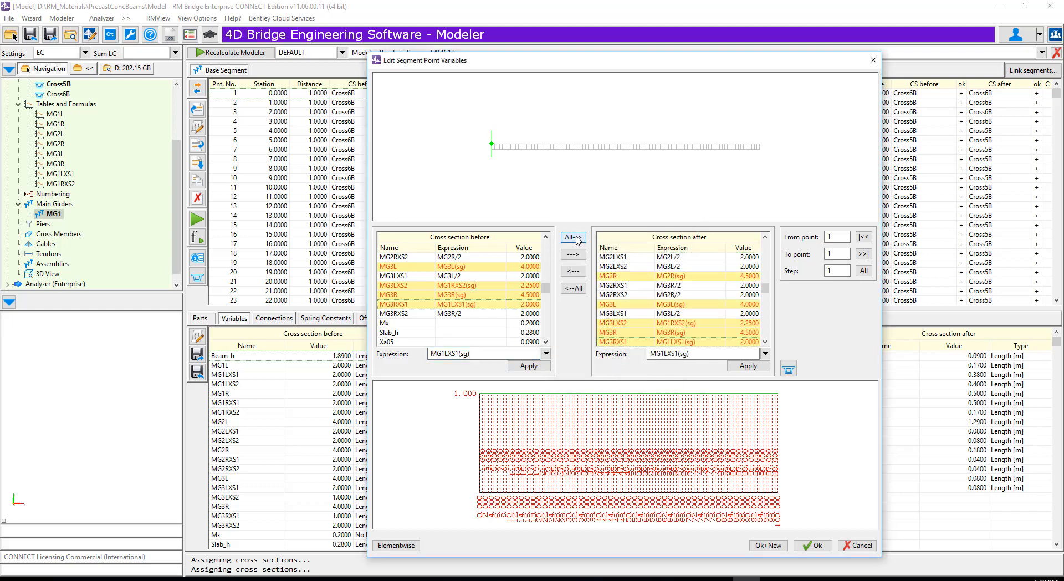
{"action": "left_click", "coordinate": [863, 254]}
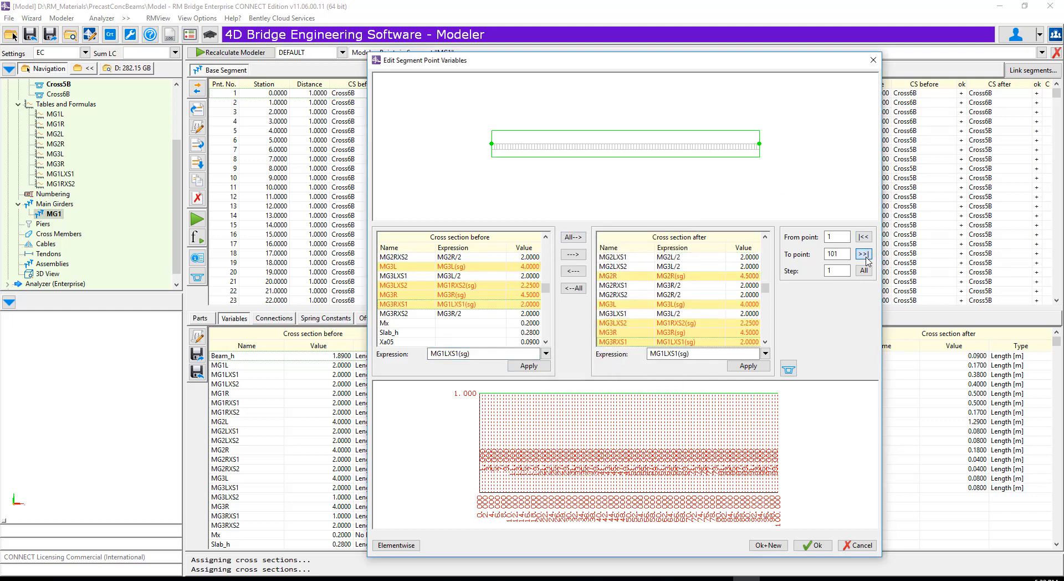
{"action": "left_click", "coordinate": [810, 546]}
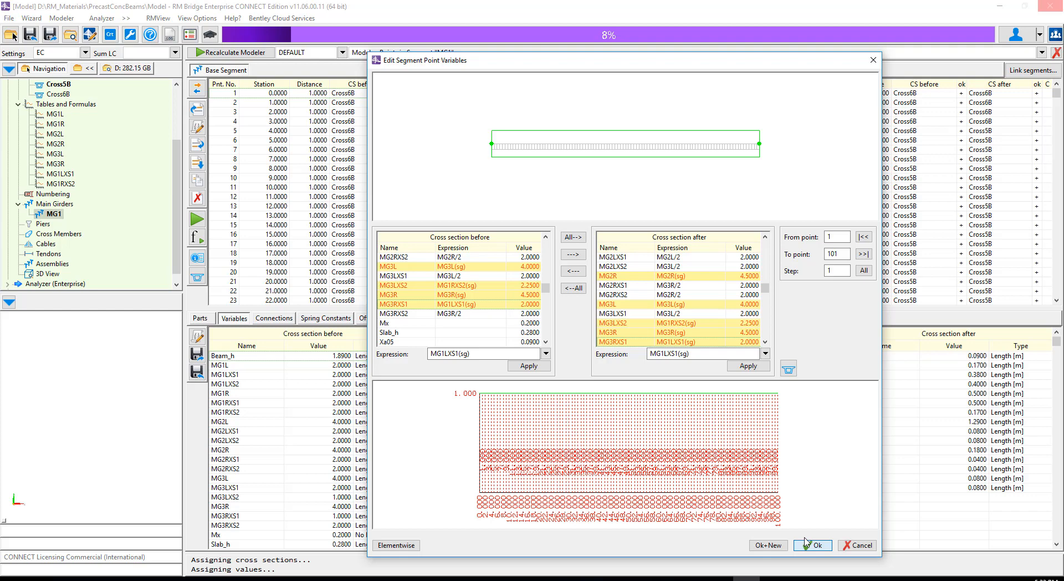
- Examine the whole bridge model in 3D, including its deck and beam layout from above
{"action": "left_click", "coordinate": [48, 274]}
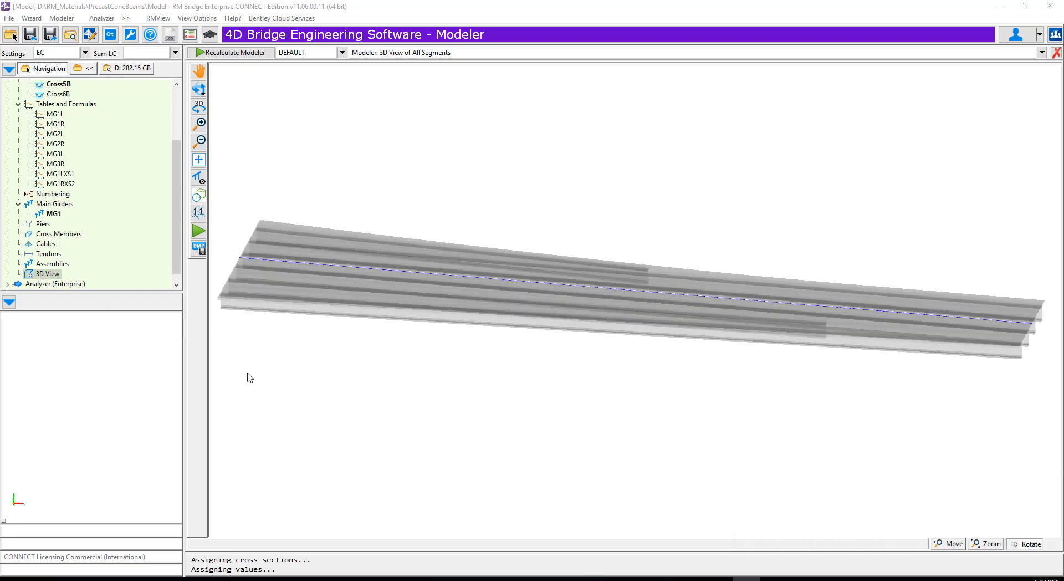
{"action": "left_click_drag", "start_coordinate": [251, 378], "coordinate": [481, 444]}
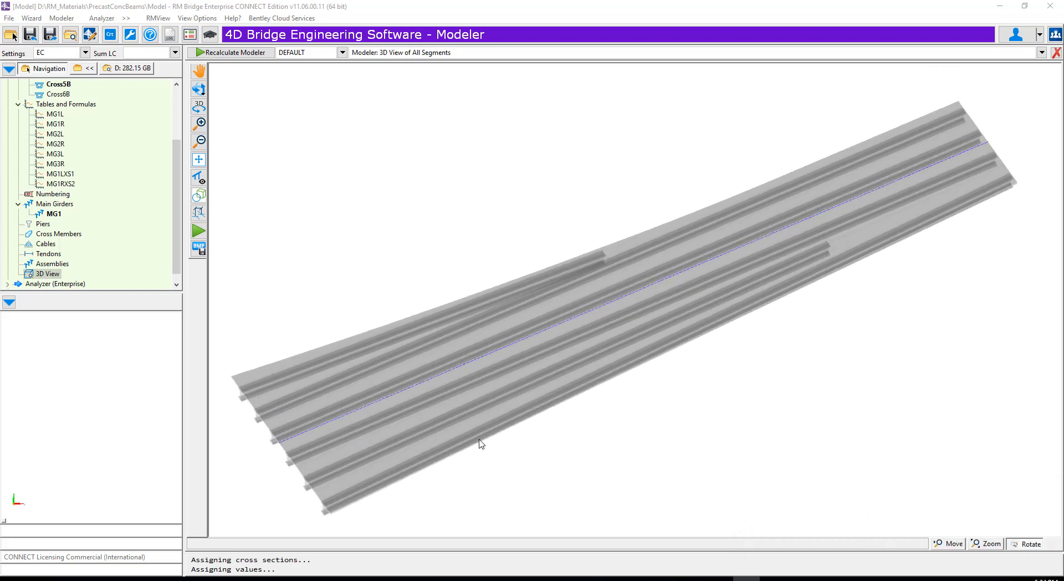
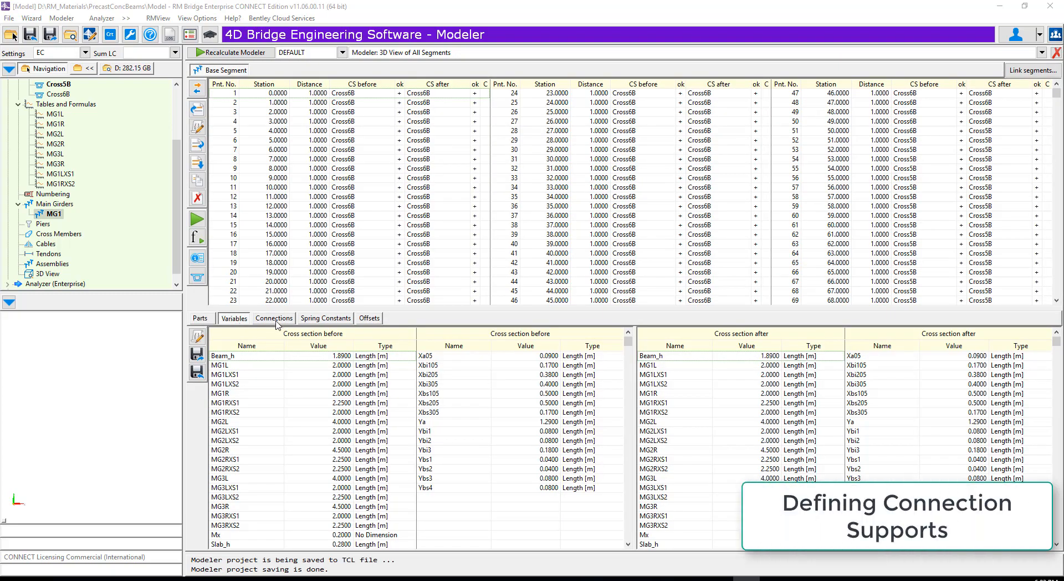
- Start a new Spring-0 connection at MG1's point 1 with element number 9101 and connection point Connect (CP01) for part 1
{"action": "left_click", "coordinate": [275, 318]}
{"action": "left_click", "coordinate": [198, 371]}
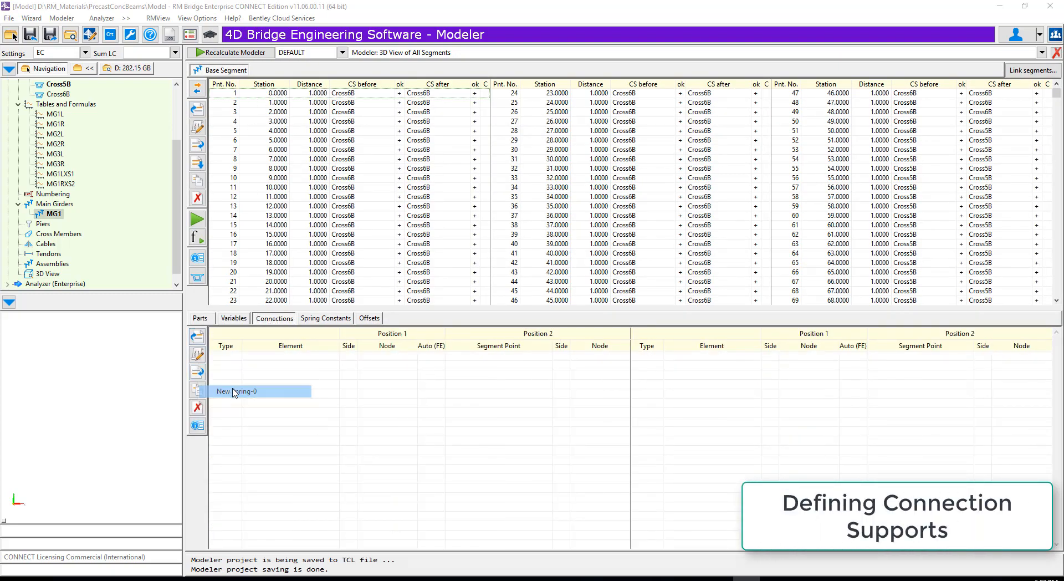
{"action": "left_click", "coordinate": [237, 391]}
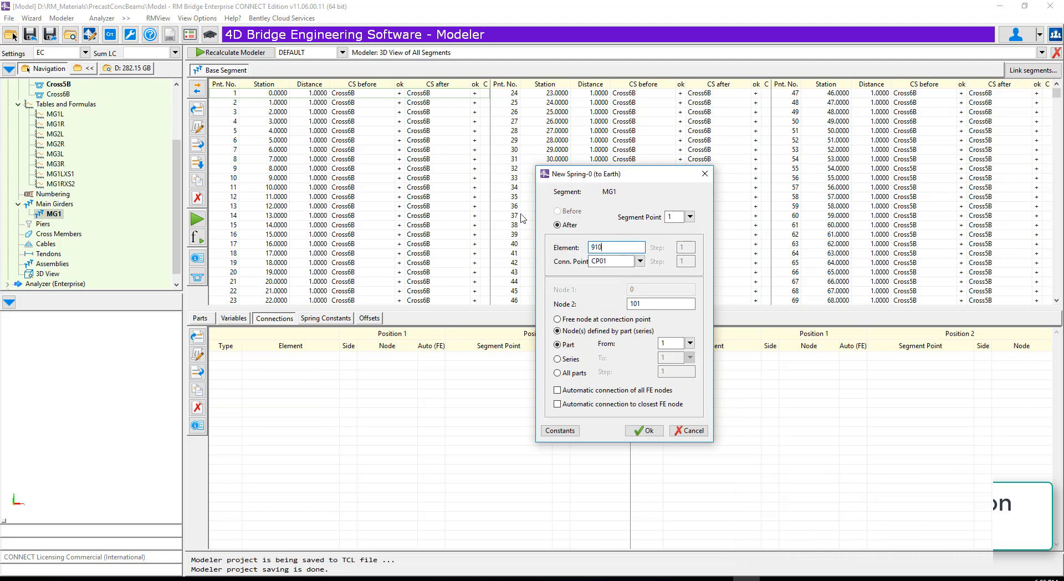
{"action": "type", "text": "9101"}
{"action": "left_click", "coordinate": [640, 261]}
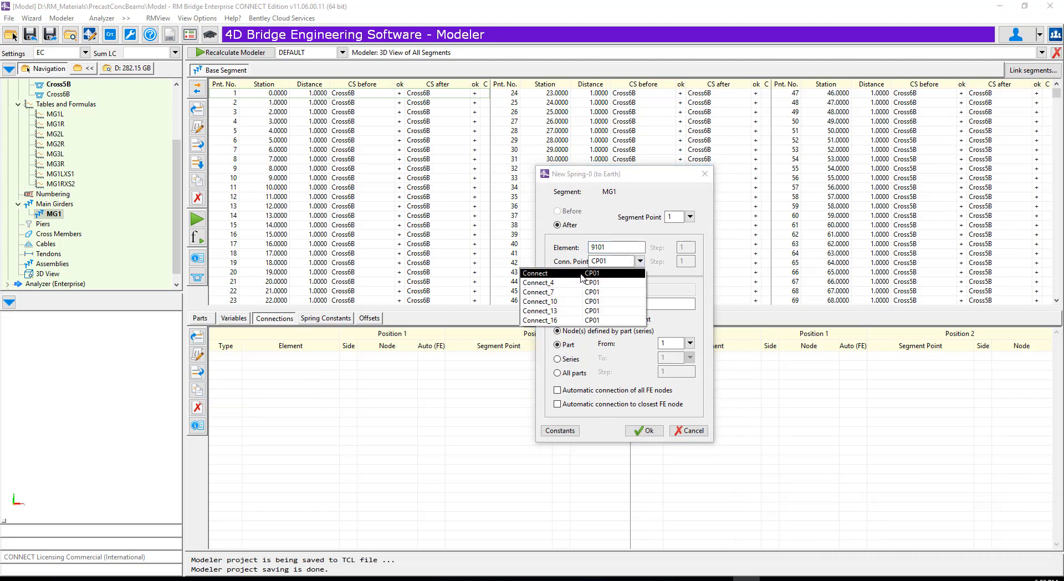
{"action": "left_click", "coordinate": [582, 274]}
- Set spring constants CMZ, CMX and CY of spring 9101 to 0 and create the support
{"action": "left_click", "coordinate": [552, 432]}
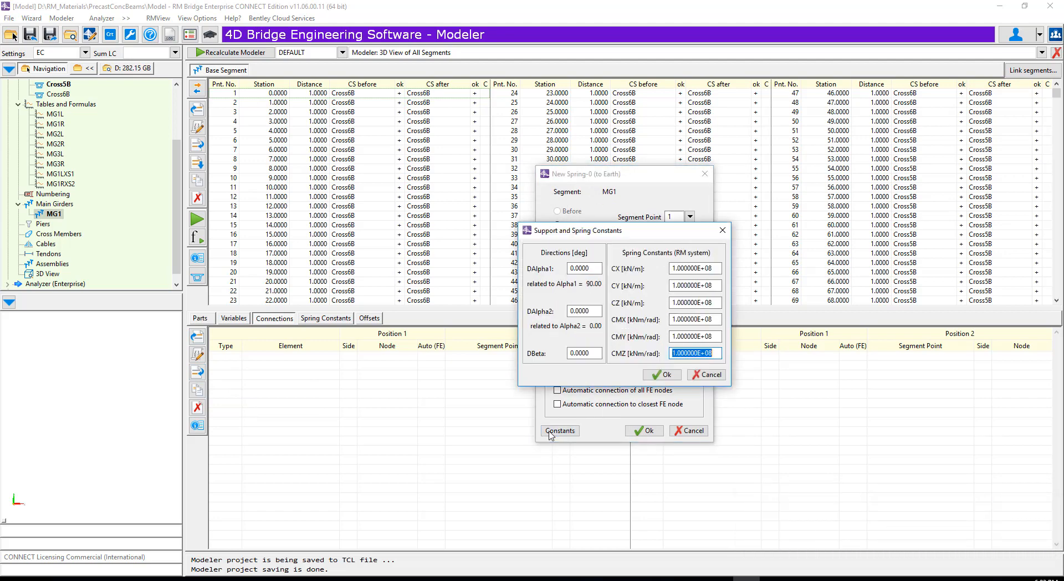
{"action": "type", "text": "0"}
{"action": "double_click", "coordinate": [707, 319]}
{"action": "type", "text": "0"}
{"action": "double_click", "coordinate": [709, 285]}
{"action": "type", "text": "0"}
{"action": "left_click", "coordinate": [662, 375]}
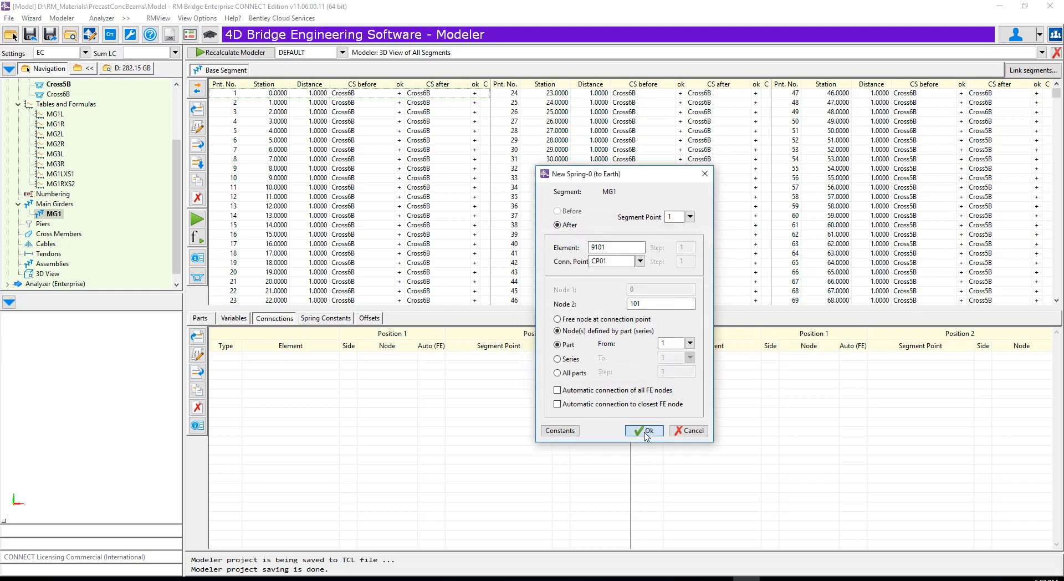
{"action": "left_click", "coordinate": [646, 433]}
- Start spring 9102 to earth at point 1, attaching connection point CP01 to part 4
{"action": "left_click", "coordinate": [197, 371]}
{"action": "left_click", "coordinate": [233, 391]}
{"action": "left_click", "coordinate": [640, 261]}
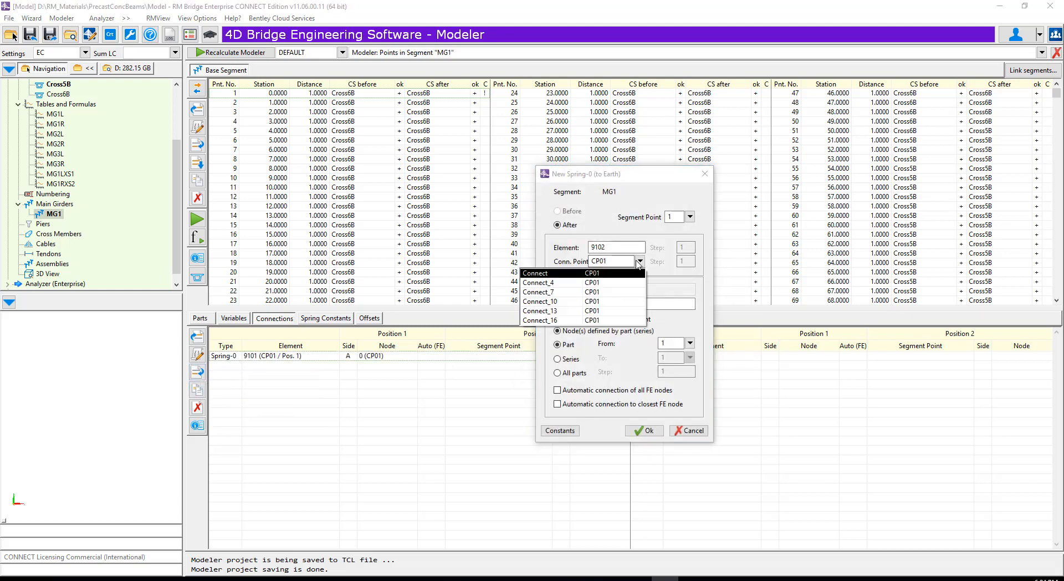
{"action": "left_click", "coordinate": [582, 274]}
- Set spring constants CMZ, CMX and CY of spring 9102 to 0 and create the support
{"action": "left_click", "coordinate": [552, 431]}
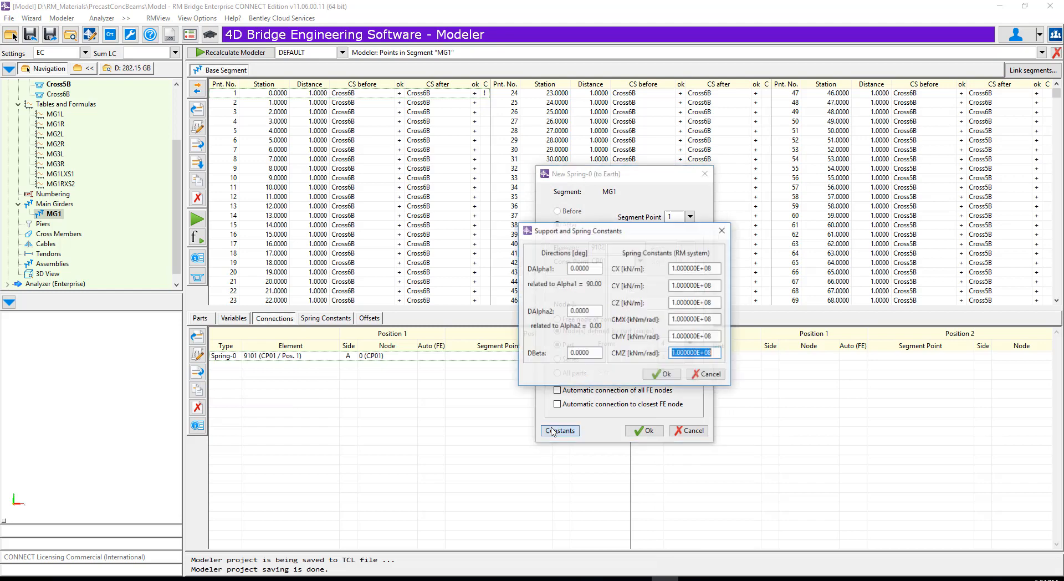
{"action": "type", "text": "0"}
{"action": "double_click", "coordinate": [708, 320]}
{"action": "type", "text": "0"}
{"action": "double_click", "coordinate": [709, 285]}
{"action": "type", "text": "0"}
{"action": "left_click", "coordinate": [661, 374]}
{"action": "left_click", "coordinate": [645, 430]}
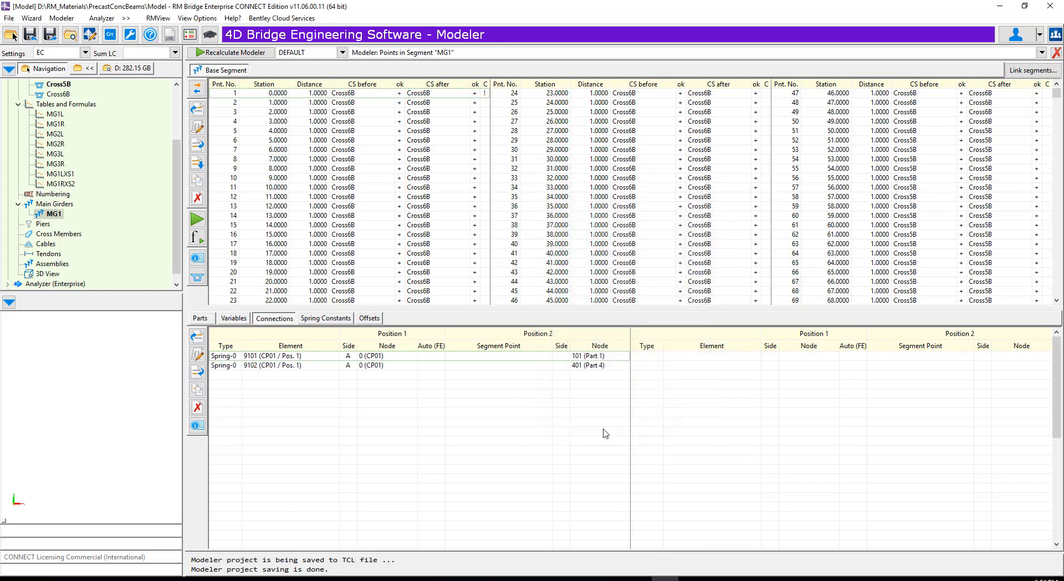
- Start spring 9103 to earth at point 1 with connection point Connect_7 (CP01) and part 7
{"action": "left_click", "coordinate": [197, 371]}
{"action": "left_click", "coordinate": [232, 391]}
{"action": "left_click", "coordinate": [640, 261]}
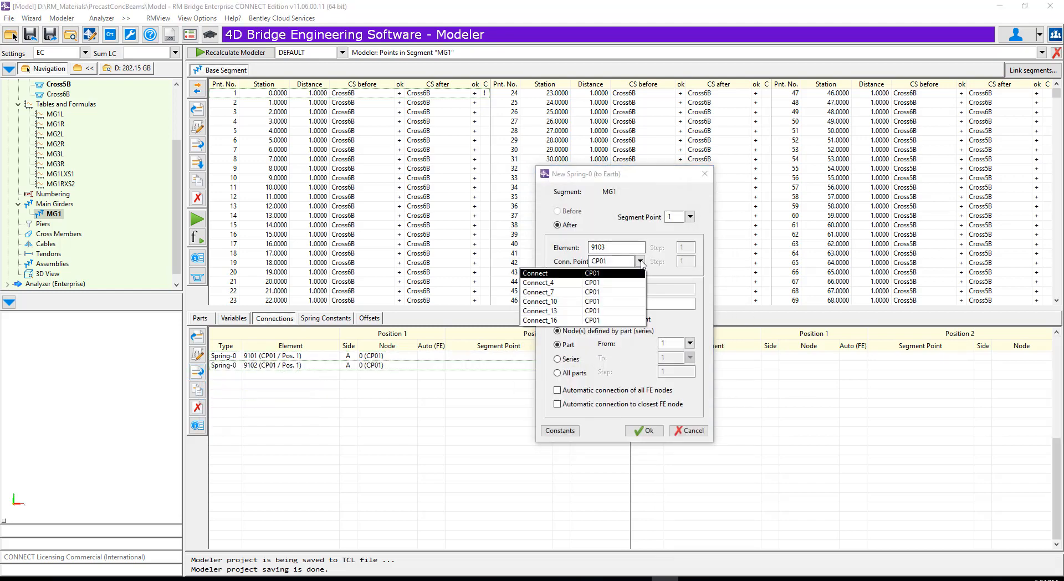
{"action": "left_click", "coordinate": [581, 292]}
{"action": "left_click", "coordinate": [691, 344]}
{"action": "left_click", "coordinate": [675, 290]}
- Set spring constants CMZ and CMX of spring 9103 to 0 and create the support
{"action": "left_click", "coordinate": [553, 433]}
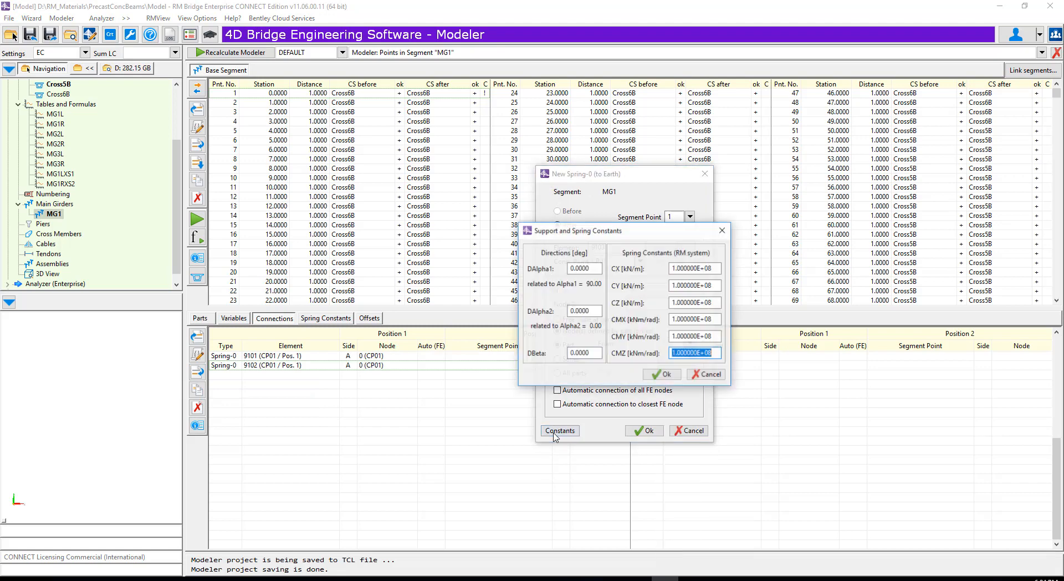
{"action": "type", "text": "0"}
{"action": "double_click", "coordinate": [708, 320]}
{"action": "type", "text": "0"}
{"action": "left_click", "coordinate": [662, 375]}
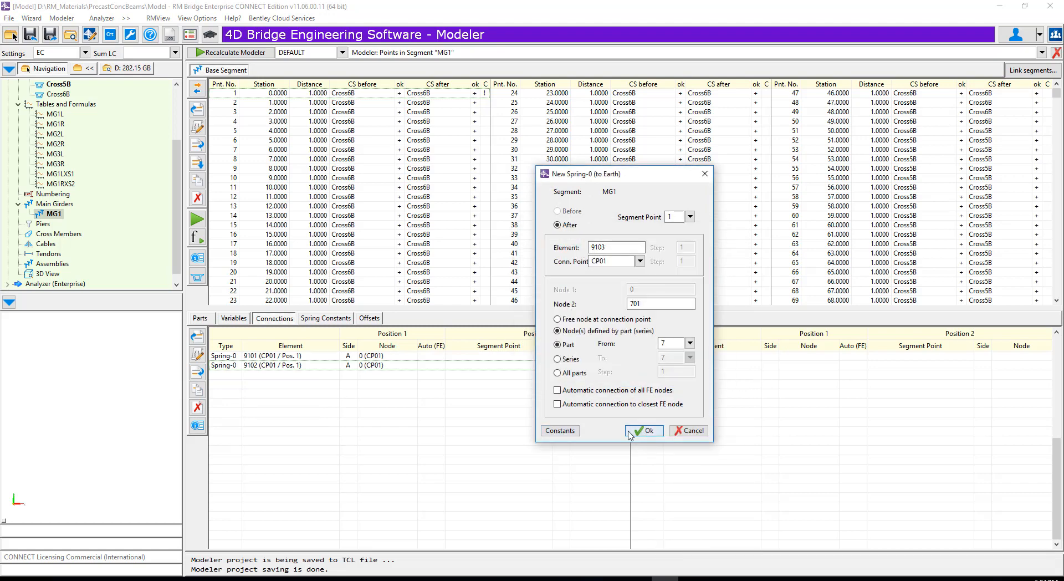
{"action": "left_click", "coordinate": [644, 431]}
- Start spring 9104 to earth at point 1 with connection point Connect_10 (CP01) and part 10
{"action": "left_click", "coordinate": [198, 372]}
{"action": "left_click", "coordinate": [233, 391]}
{"action": "left_click", "coordinate": [640, 261]}
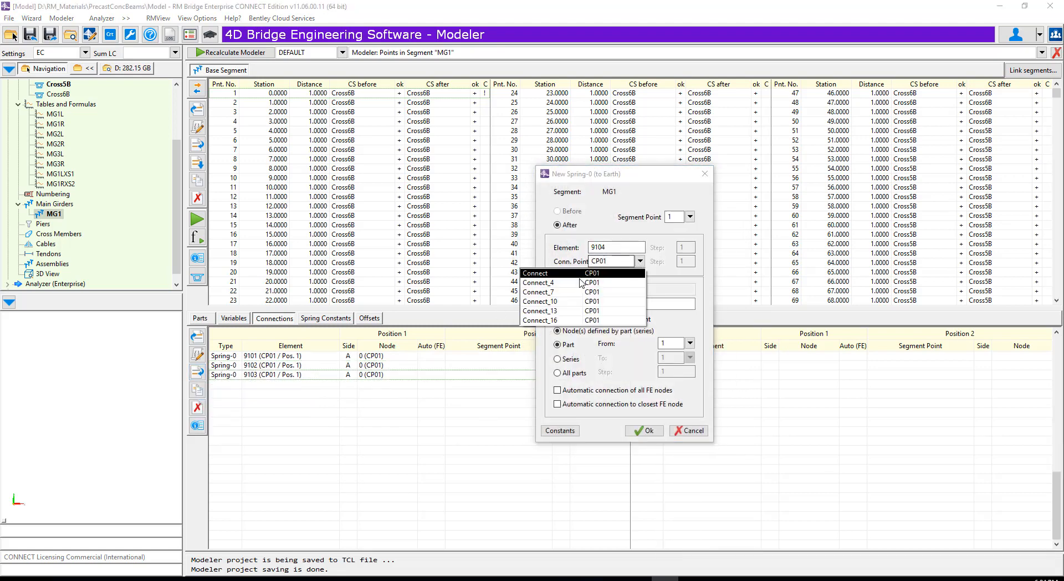
{"action": "left_click", "coordinate": [582, 304]}
{"action": "left_click", "coordinate": [690, 344]}
{"action": "left_click", "coordinate": [675, 320]}
- Set spring constants CMZ, CMX and CY of spring 9104 to 0 and create the support
{"action": "left_click", "coordinate": [573, 435]}
{"action": "double_click", "coordinate": [708, 354]}
{"action": "type", "text": "0"}
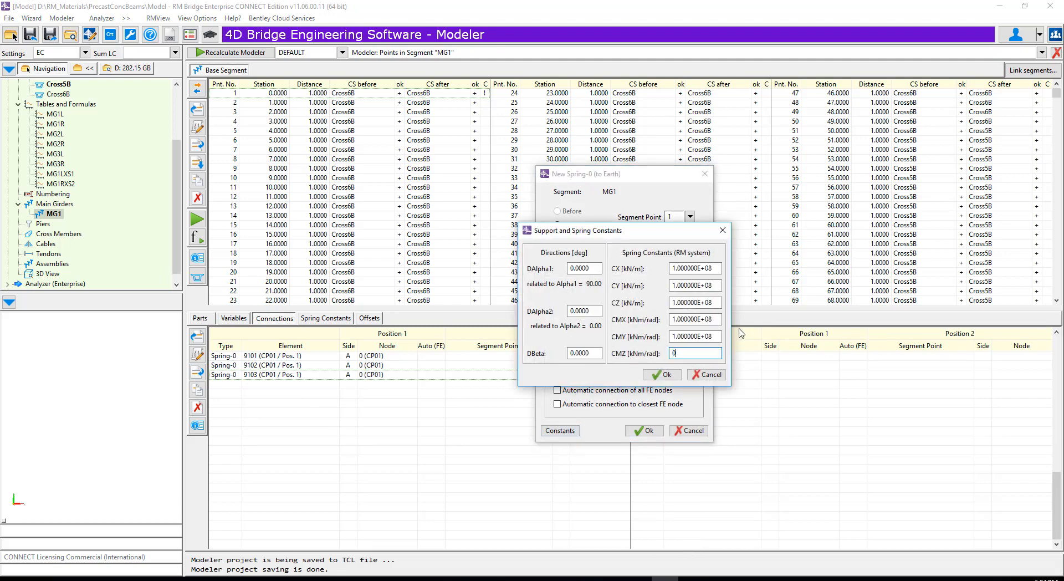
{"action": "double_click", "coordinate": [708, 320]}
{"action": "type", "text": "0"}
{"action": "double_click", "coordinate": [702, 287]}
{"action": "type", "text": "0"}
{"action": "left_click", "coordinate": [662, 375]}
{"action": "left_click", "coordinate": [643, 431]}
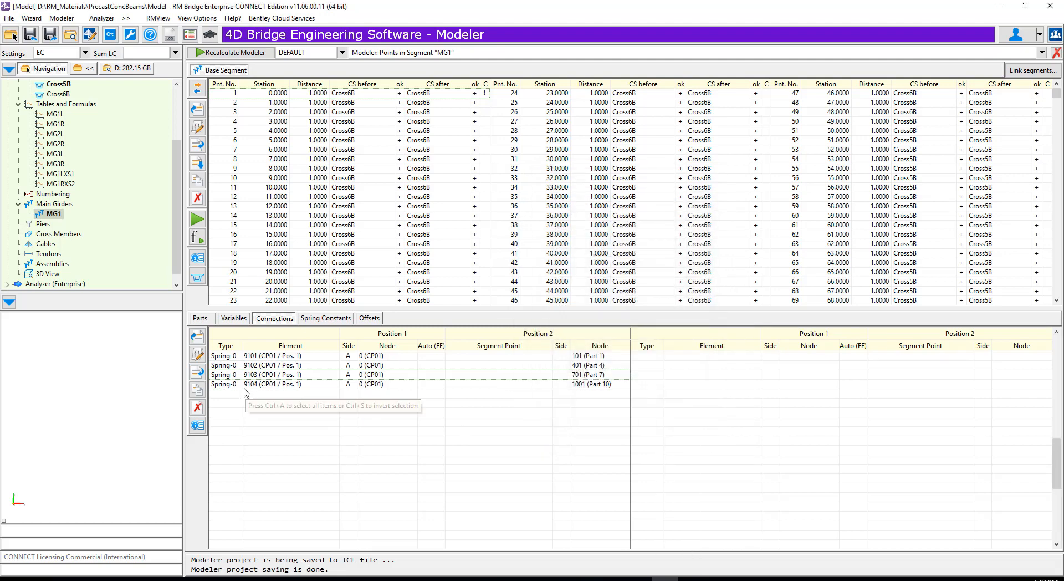
- Start spring 9105 to earth at point 1 with connection point Connect_13 (CP01) and part 13
{"action": "left_click", "coordinate": [197, 371]}
{"action": "left_click", "coordinate": [233, 391]}
{"action": "left_click", "coordinate": [643, 263]}
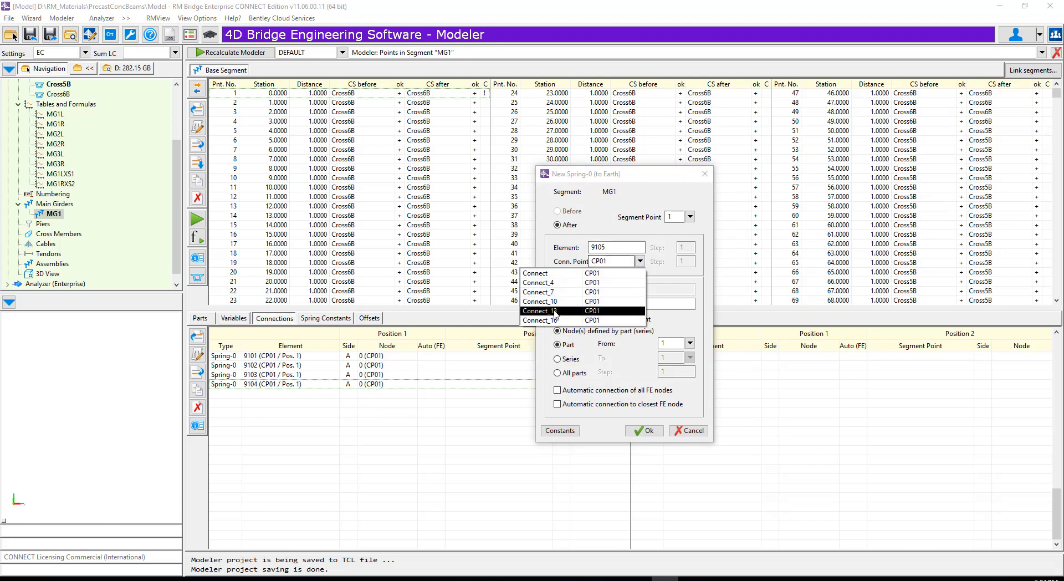
{"action": "left_click", "coordinate": [555, 312]}
{"action": "left_click", "coordinate": [691, 343]}
{"action": "left_click", "coordinate": [679, 348]}
- Set spring constants CMZ, CMX and CY of spring 9105 to 0 and create the support
{"action": "left_click", "coordinate": [549, 435]}
{"action": "double_click", "coordinate": [700, 354]}
{"action": "type", "text": "0"}
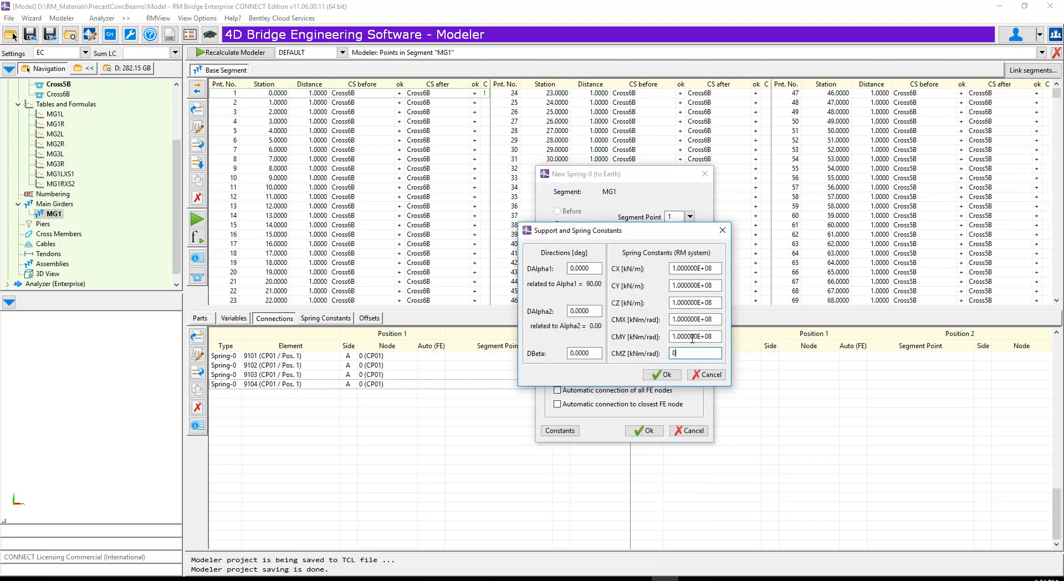
{"action": "double_click", "coordinate": [700, 320]}
{"action": "type", "text": "0"}
{"action": "double_click", "coordinate": [699, 286]}
{"action": "type", "text": "0"}
{"action": "left_click", "coordinate": [657, 375]}
{"action": "left_click", "coordinate": [641, 434]}
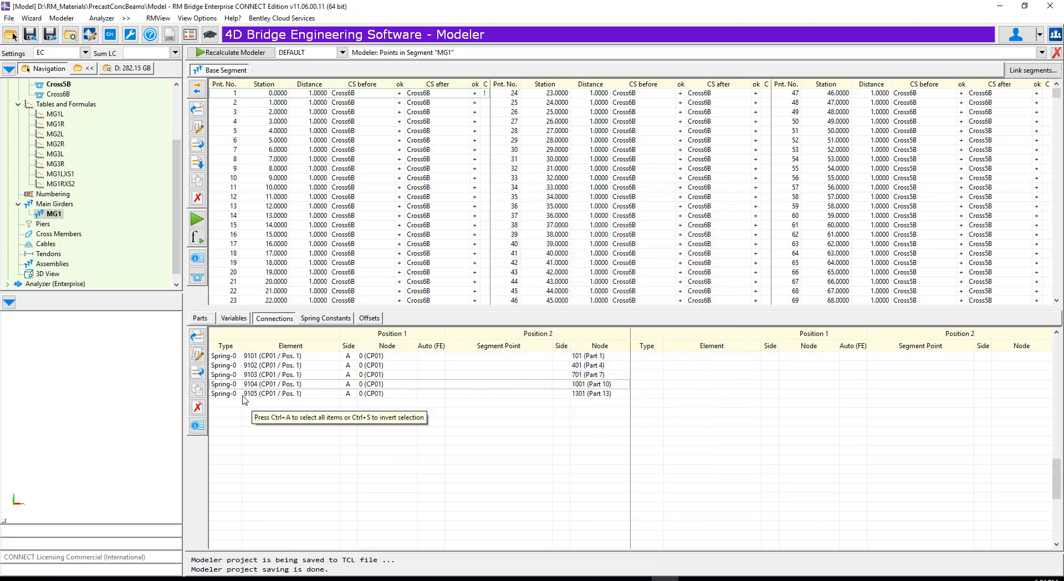
- Start spring 9106 to earth at point 1, attaching connection point CP01 to part 16
{"action": "left_click", "coordinate": [197, 371]}
{"action": "left_click", "coordinate": [233, 391]}
{"action": "left_click", "coordinate": [641, 261]}
{"action": "left_click", "coordinate": [599, 312]}
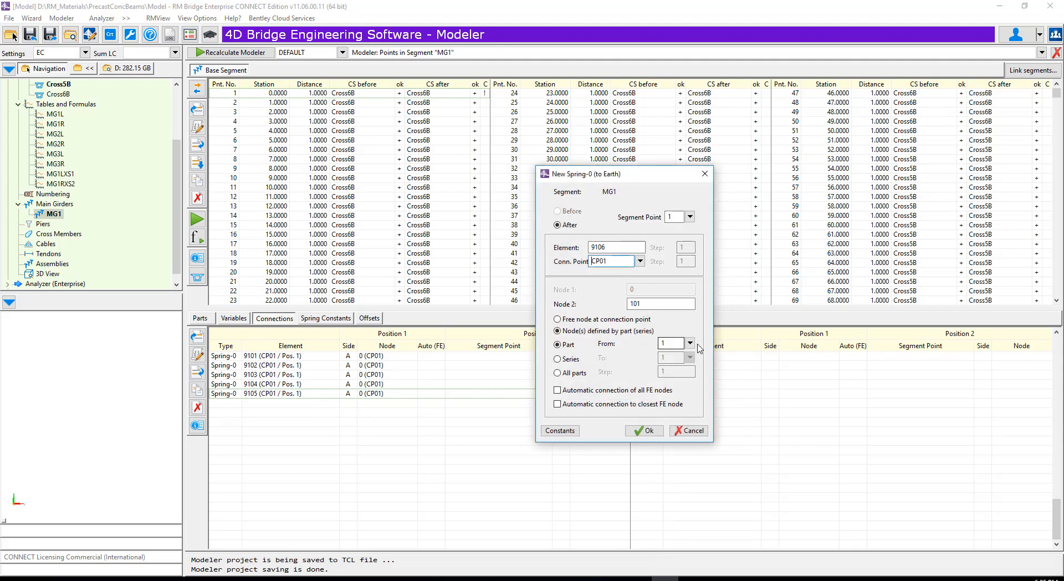
{"action": "left_click", "coordinate": [690, 344]}
{"action": "left_click", "coordinate": [677, 363]}
- Set spring constants CMZ, CMX and CY of spring 9106 to 0 and create the support
{"action": "left_click", "coordinate": [549, 433]}
{"action": "type", "text": "0"}
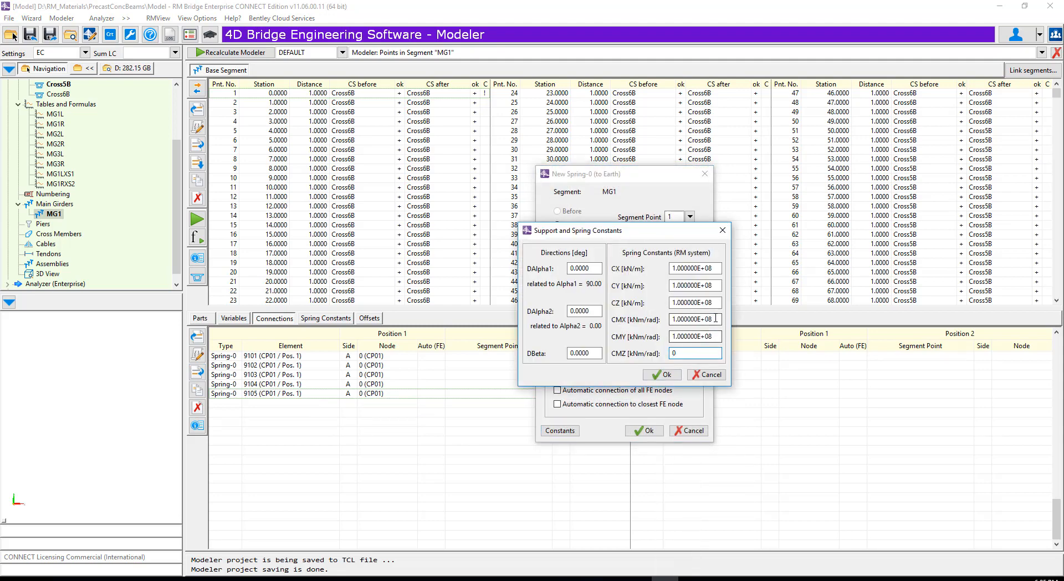
{"action": "double_click", "coordinate": [702, 320]}
{"action": "type", "text": "0"}
{"action": "double_click", "coordinate": [700, 286]}
{"action": "type", "text": "0"}
{"action": "left_click", "coordinate": [656, 376]}
{"action": "left_click", "coordinate": [643, 431]}
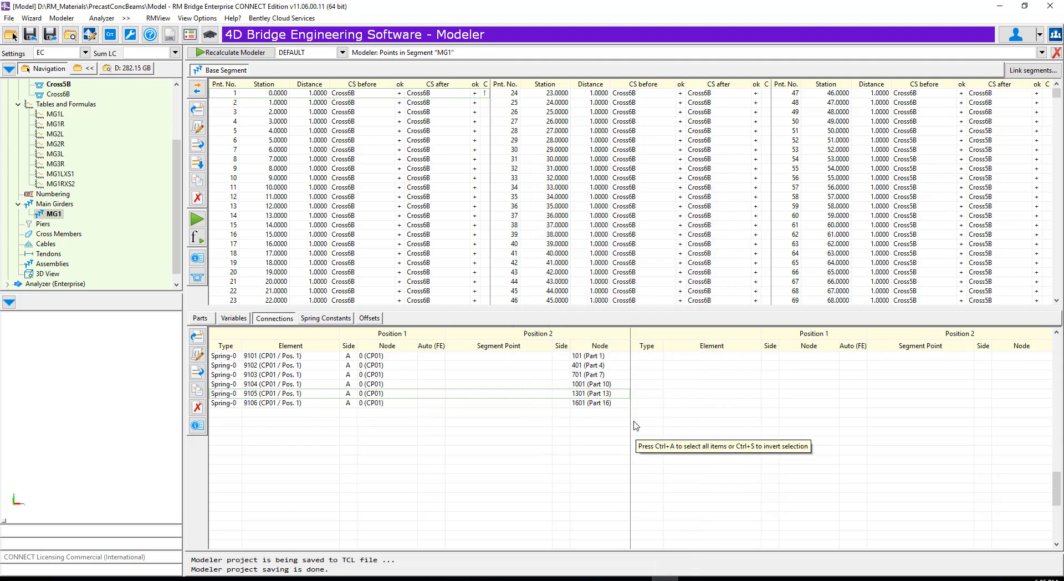
- Copy spring 9101 from point 26 to point 51 with step 25, first element 9201 and element step 100
{"action": "left_click", "coordinate": [266, 356]}
{"action": "left_click", "coordinate": [196, 389]}
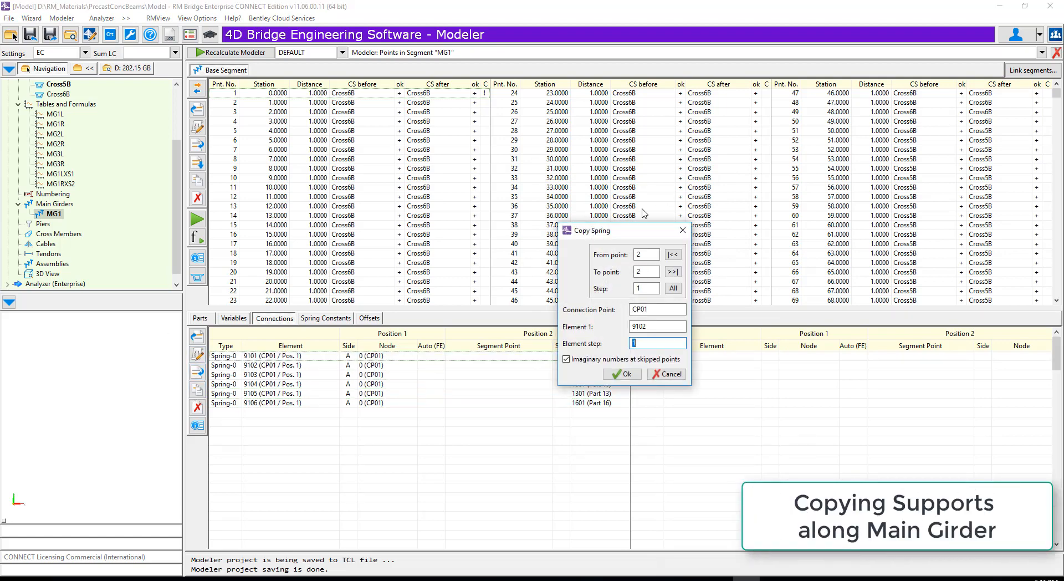
{"action": "type", "text": "26"}
{"action": "key", "text": "Tab"}
{"action": "type", "text": "51"}
{"action": "key", "text": "Tab"}
{"action": "type", "text": "25"}
{"action": "double_click", "coordinate": [646, 329]}
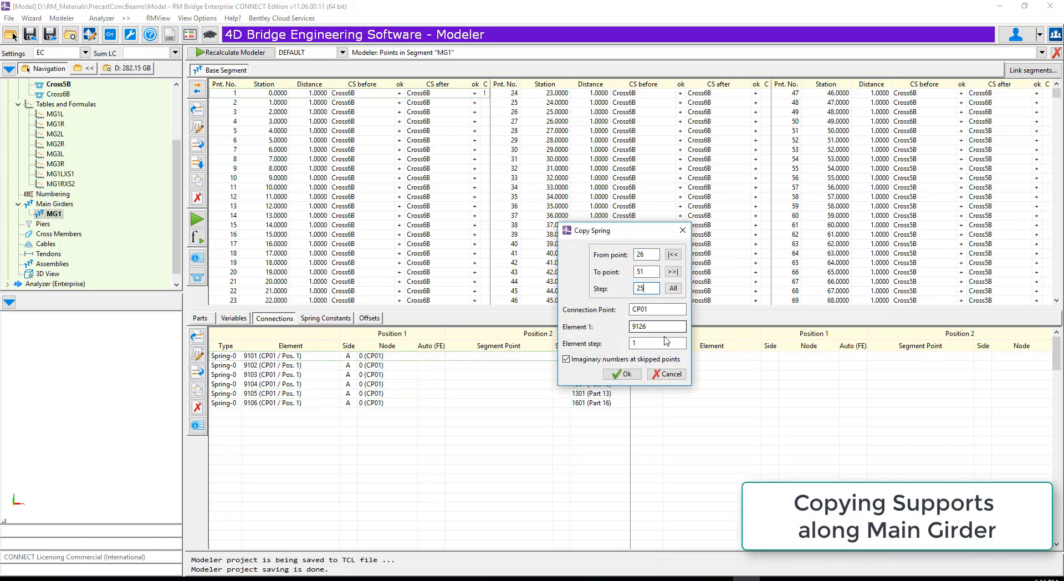
{"action": "type", "text": "9126"}
{"action": "type", "text": "100"}
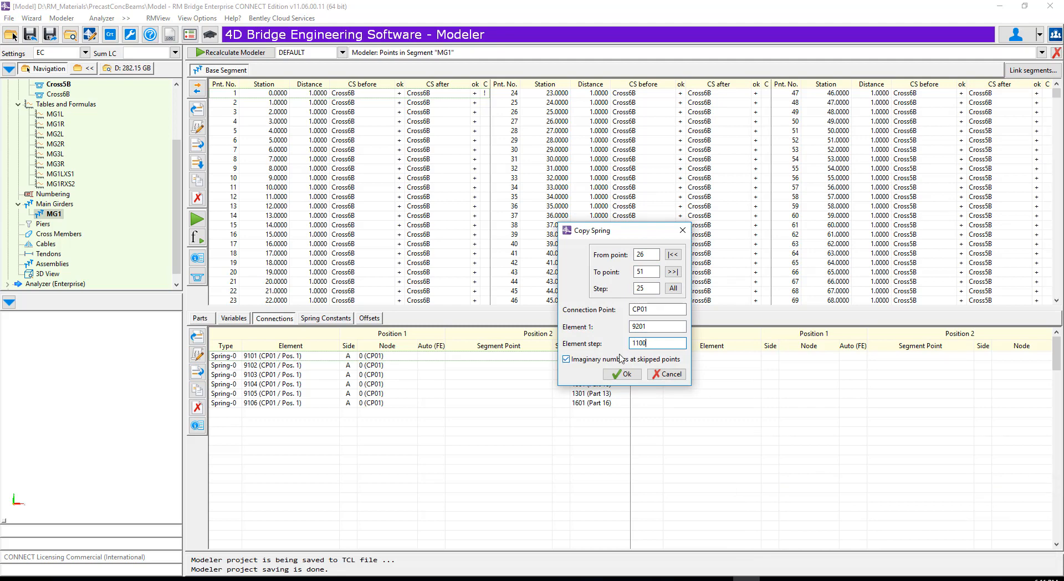
{"action": "left_click", "coordinate": [621, 375]}
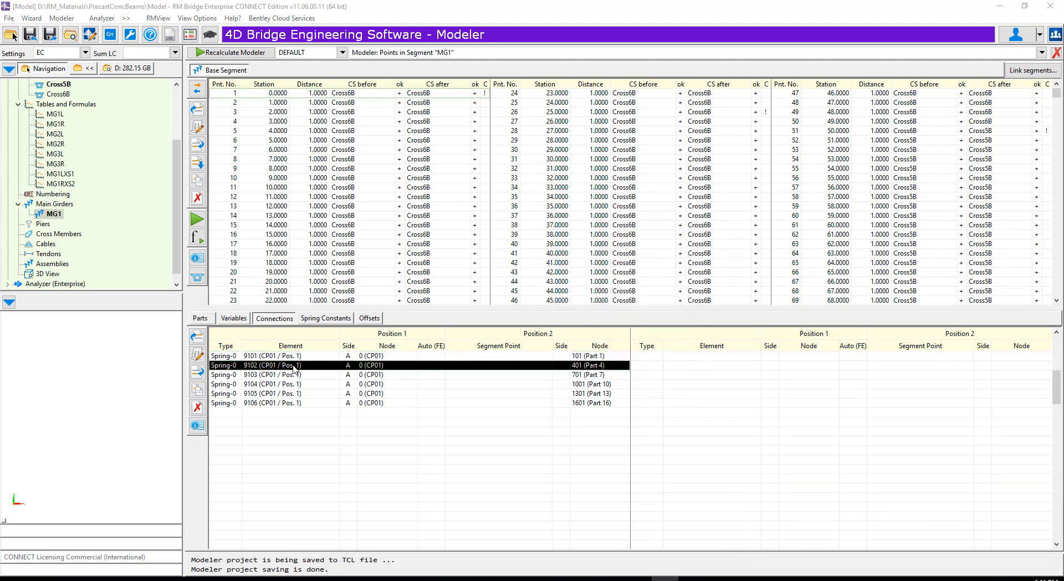
- Copy spring 9102 from point 26 to point 51 with a point step of 25
{"action": "left_click", "coordinate": [197, 390]}
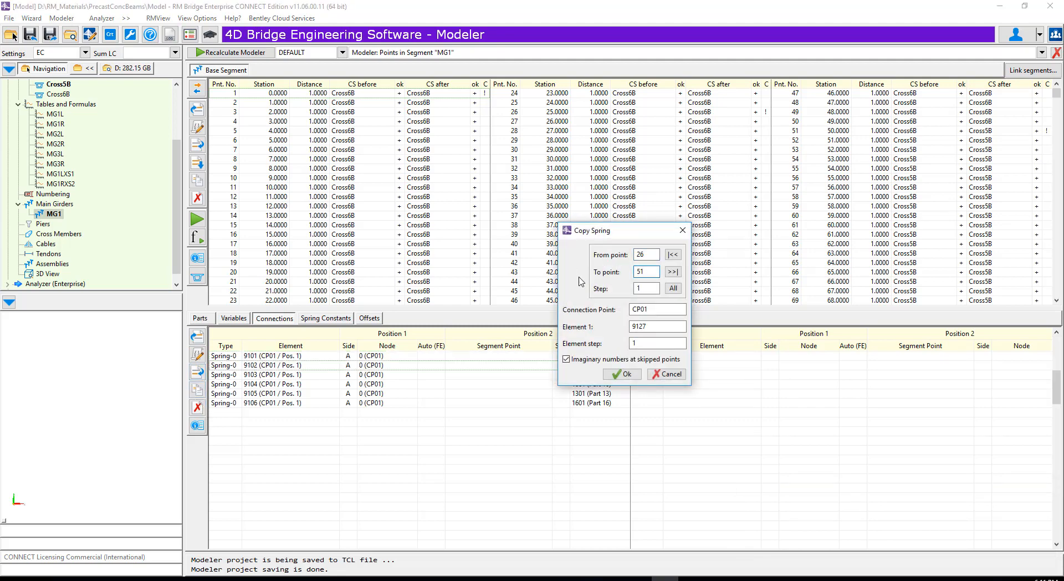
{"action": "type", "text": "25"}
{"action": "left_click", "coordinate": [614, 375]}
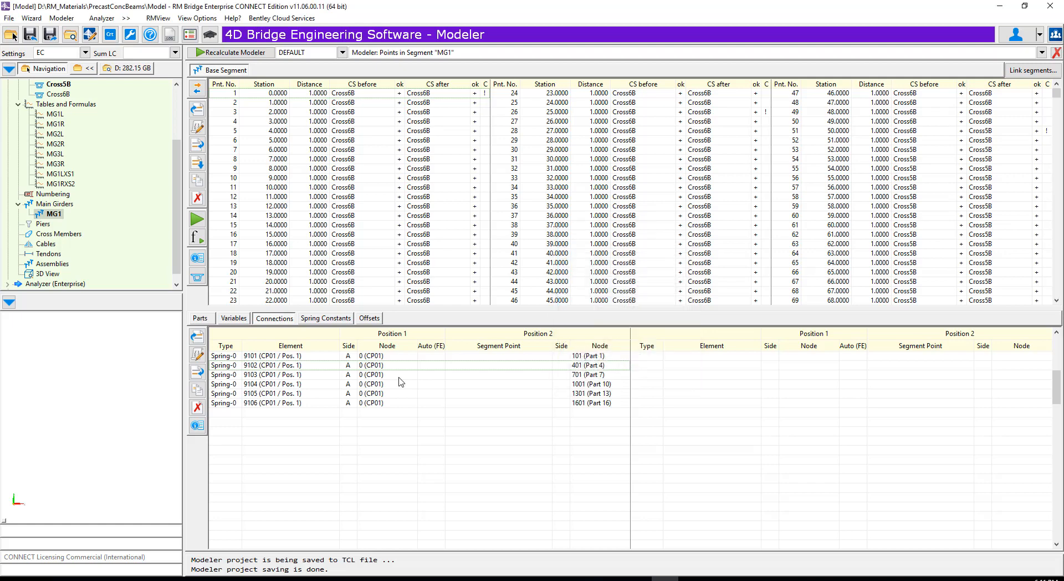
- Copy spring 9103 from point 26 to point 51 with step 25 and first element 9203
{"action": "left_click", "coordinate": [397, 376]}
{"action": "left_click", "coordinate": [197, 389]}
{"action": "left_click", "coordinate": [645, 256]}
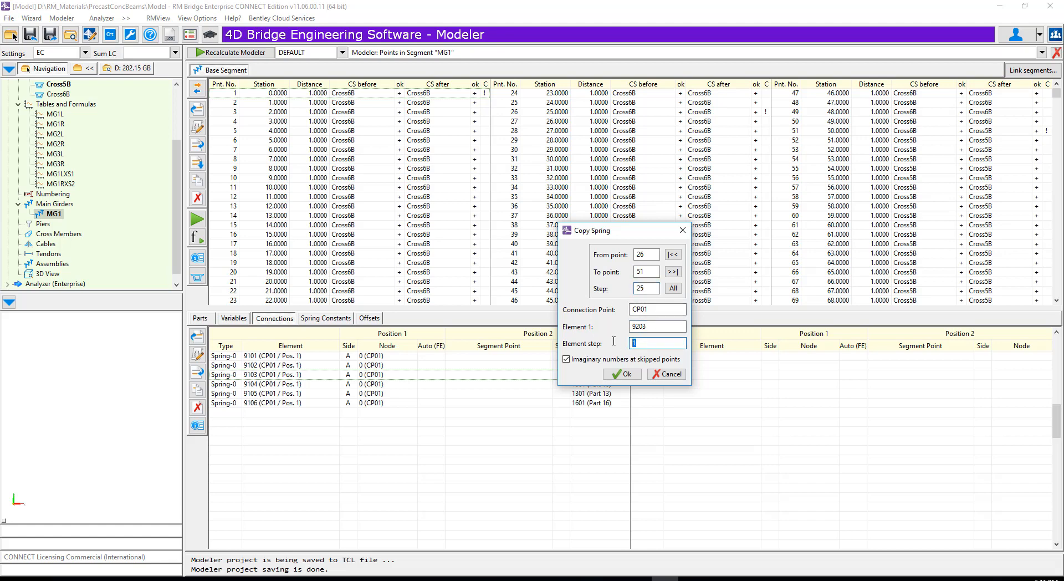
{"action": "left_click", "coordinate": [621, 371]}
- Copy spring 9104 from point 26 to point 51 with first element 9204, element step 100 and no imaginary numbers at skipped points
{"action": "left_click", "coordinate": [388, 385]}
{"action": "left_click", "coordinate": [198, 390]}
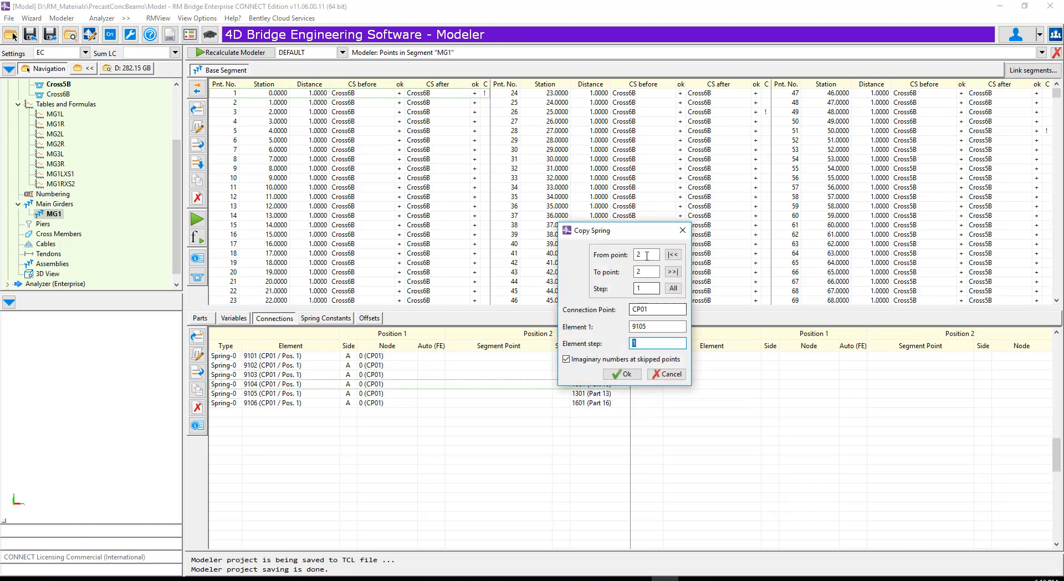
{"action": "left_click", "coordinate": [648, 256]}
{"action": "type", "text": "6"}
{"action": "left_click", "coordinate": [642, 289]}
{"action": "double_click", "coordinate": [642, 325]}
{"action": "type", "text": "9204"}
{"action": "left_click", "coordinate": [648, 341]}
{"action": "type", "text": "00"}
{"action": "left_click", "coordinate": [585, 358]}
{"action": "left_click", "coordinate": [621, 374]}
- Copy spring 9105 from point 26 to point 51 with element step 100 and no imaginary numbers at skipped points
{"action": "left_click", "coordinate": [388, 393]}
{"action": "left_click", "coordinate": [197, 390]}
{"action": "left_click", "coordinate": [643, 254]}
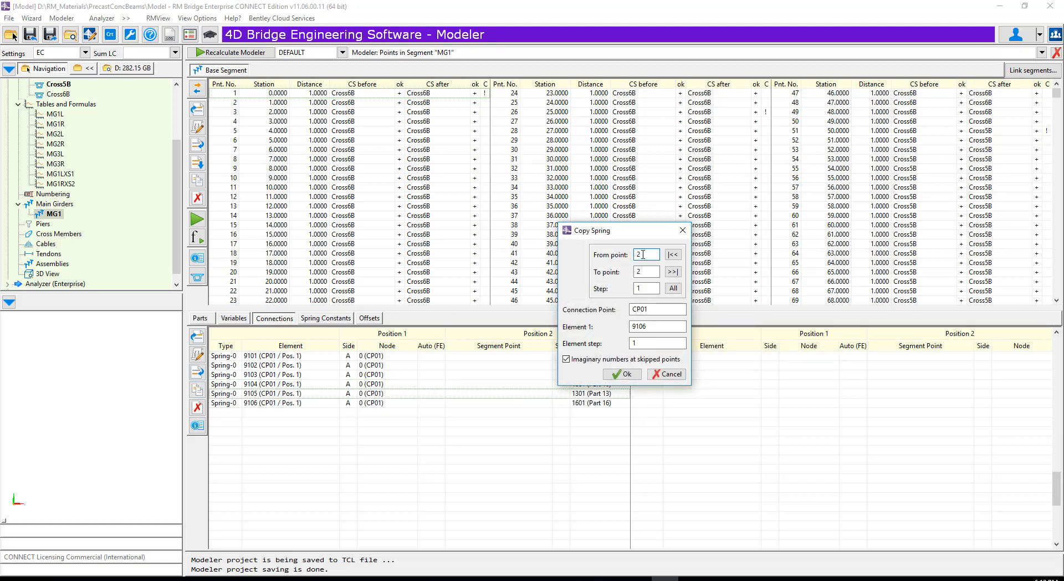
{"action": "left_click", "coordinate": [646, 327]}
{"action": "left_click", "coordinate": [640, 343]}
{"action": "type", "text": "00"}
{"action": "left_click", "coordinate": [572, 360]}
{"action": "left_click", "coordinate": [613, 372]}
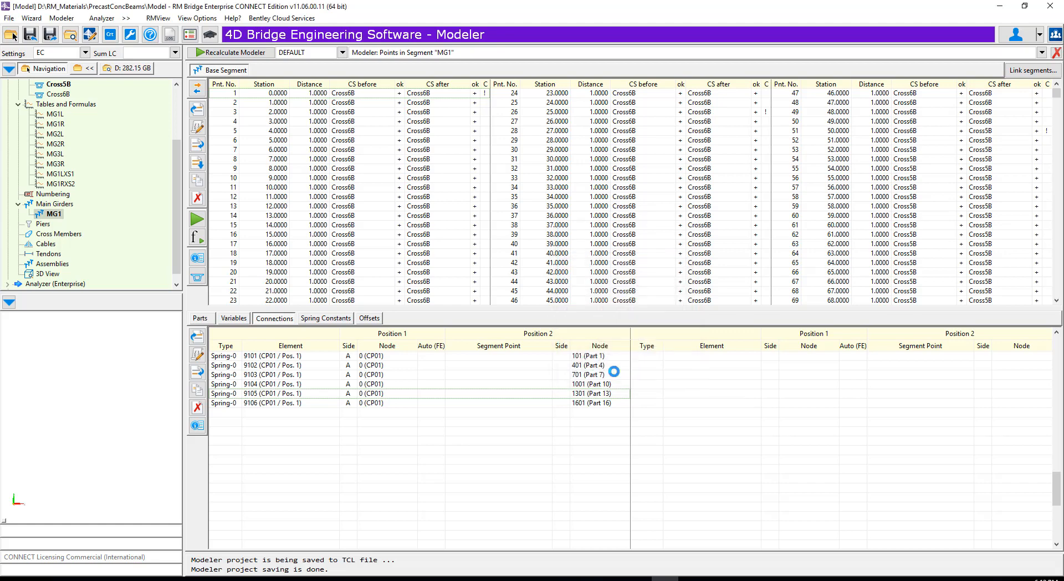
- Copy spring 9106 to the support points from 26 to 51
{"action": "left_click", "coordinate": [491, 403]}
{"action": "left_click", "coordinate": [197, 390]}
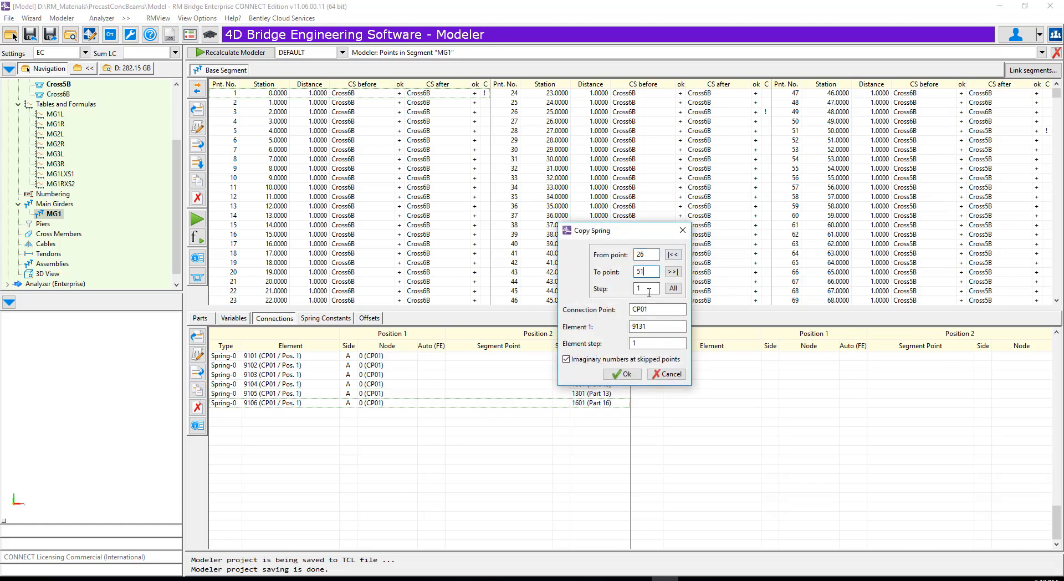
{"action": "left_click", "coordinate": [652, 326]}
{"action": "left_click", "coordinate": [623, 374]}
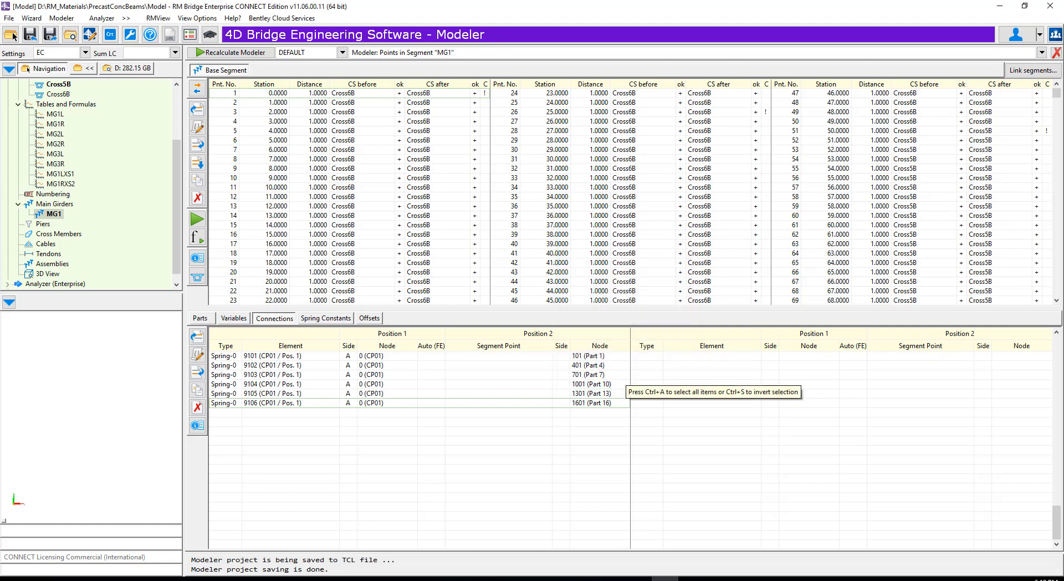
- Define a Spring-0 to earth before segment point 51 of MG1, connected to part 7
{"action": "left_click", "coordinate": [738, 112]}
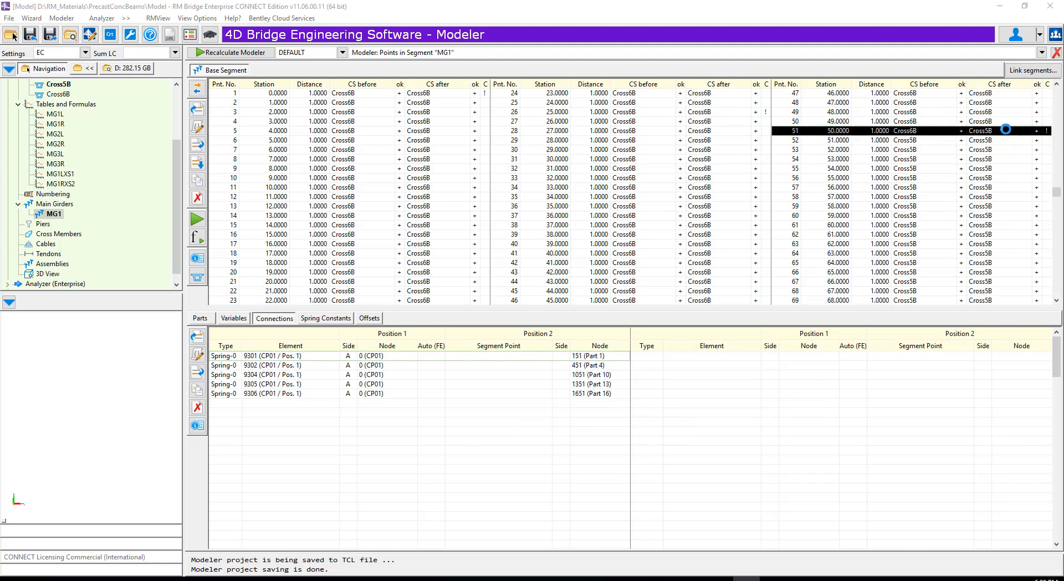
{"action": "left_click", "coordinate": [1006, 130]}
{"action": "left_click", "coordinate": [244, 366]}
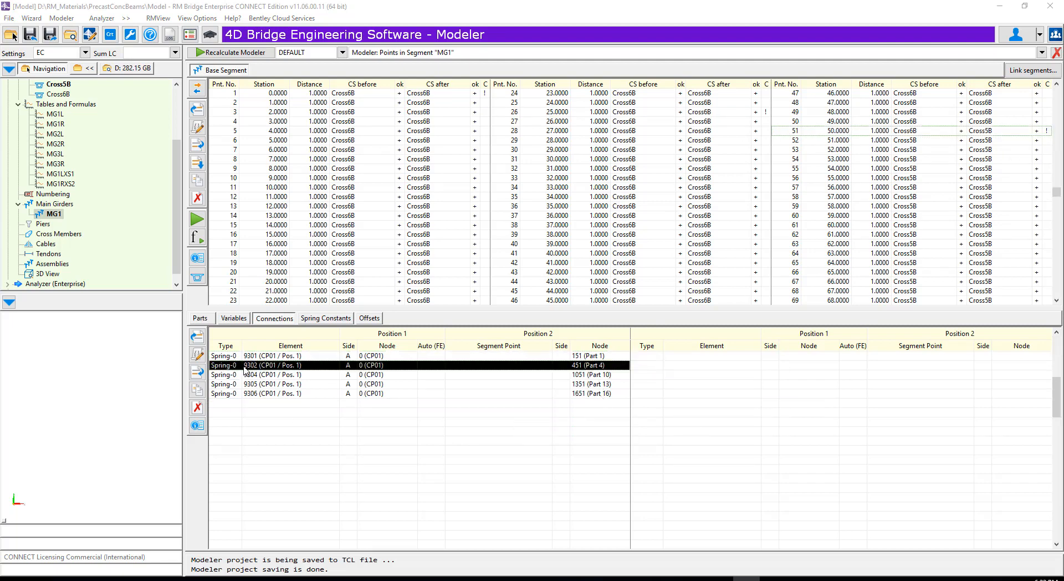
{"action": "left_click", "coordinate": [197, 372]}
{"action": "left_click", "coordinate": [222, 395]}
{"action": "left_click_drag", "start_coordinate": [636, 170], "coordinate": [779, 198]}
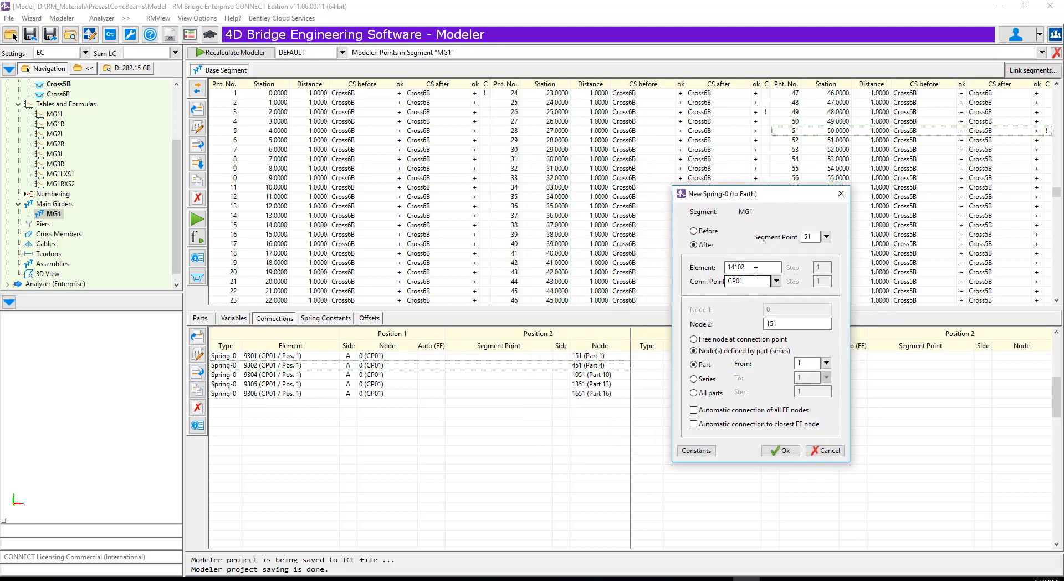
{"action": "left_click", "coordinate": [694, 231]}
{"action": "left_click", "coordinate": [777, 282]}
{"action": "left_click", "coordinate": [696, 313]}
{"action": "left_click", "coordinate": [825, 363]}
{"action": "left_click", "coordinate": [814, 69]}
- Set the new spring's rotational constants CMX and CMZ to 0 and create the spring
{"action": "left_click", "coordinate": [693, 452]}
{"action": "type", "text": "0"}
{"action": "left_click_drag", "start_coordinate": [851, 340], "coordinate": [765, 329]}
{"action": "type", "text": "0"}
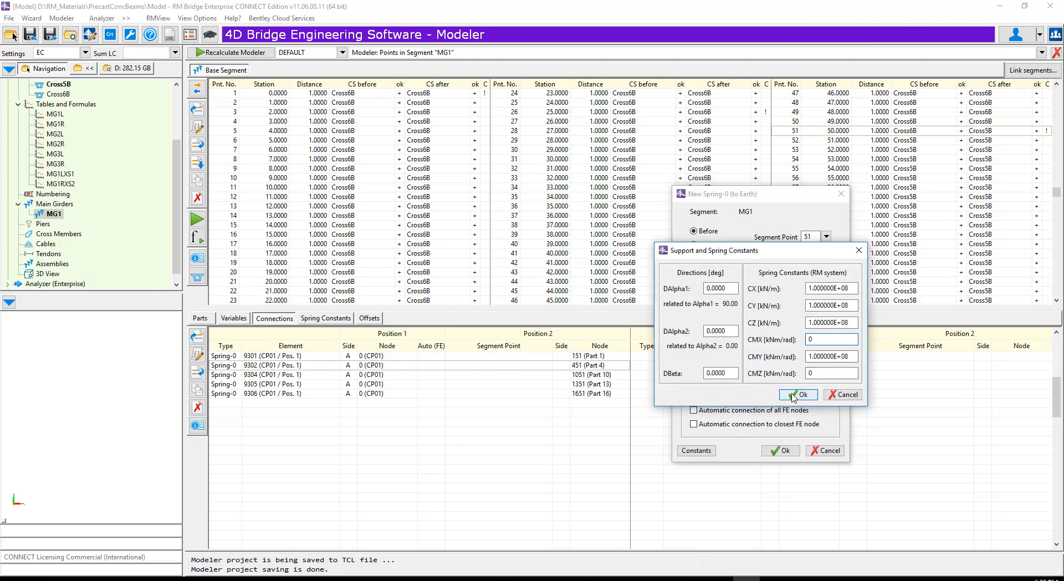
{"action": "left_click", "coordinate": [798, 395]}
{"action": "left_click", "coordinate": [775, 451]}
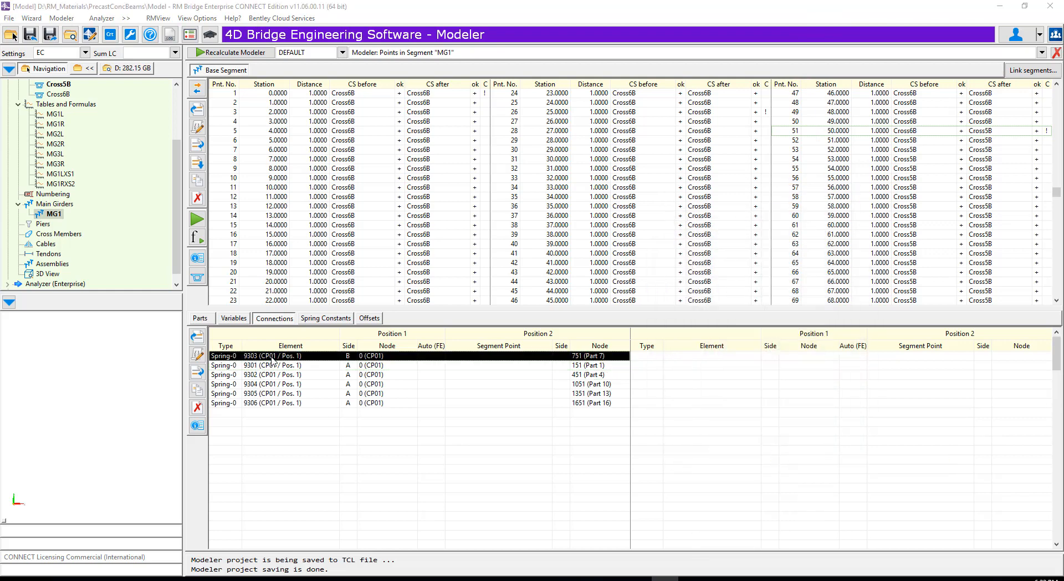
- Define a Spring-0 to earth before segment point 76, using connection point Connect_13
{"action": "left_click_drag", "start_coordinate": [1058, 192], "coordinate": [1057, 262]}
{"action": "left_click", "coordinate": [1026, 198]}
{"action": "left_click", "coordinate": [1023, 204]}
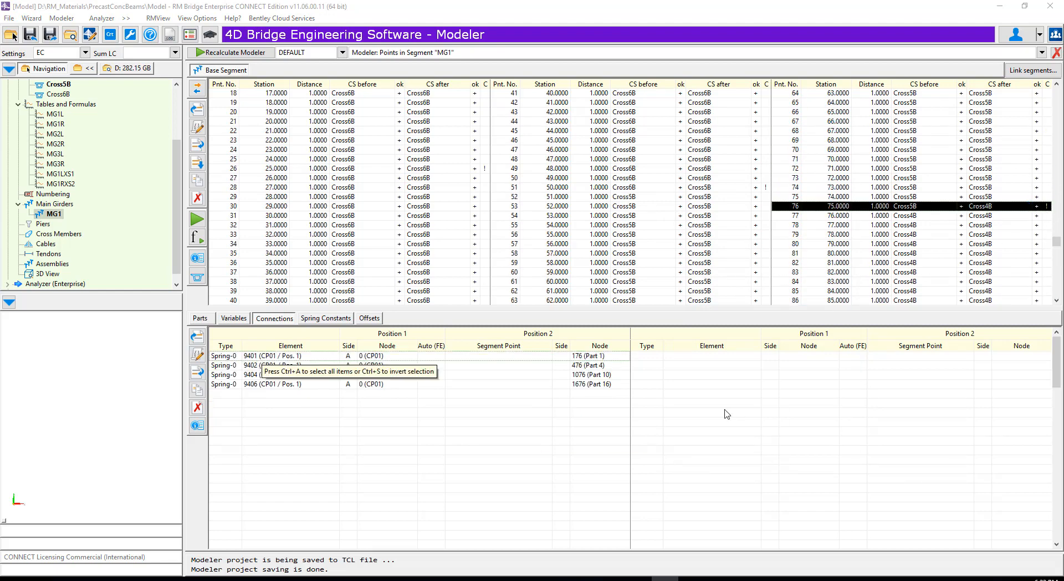
{"action": "left_click", "coordinate": [226, 366]}
{"action": "left_click", "coordinate": [196, 371]}
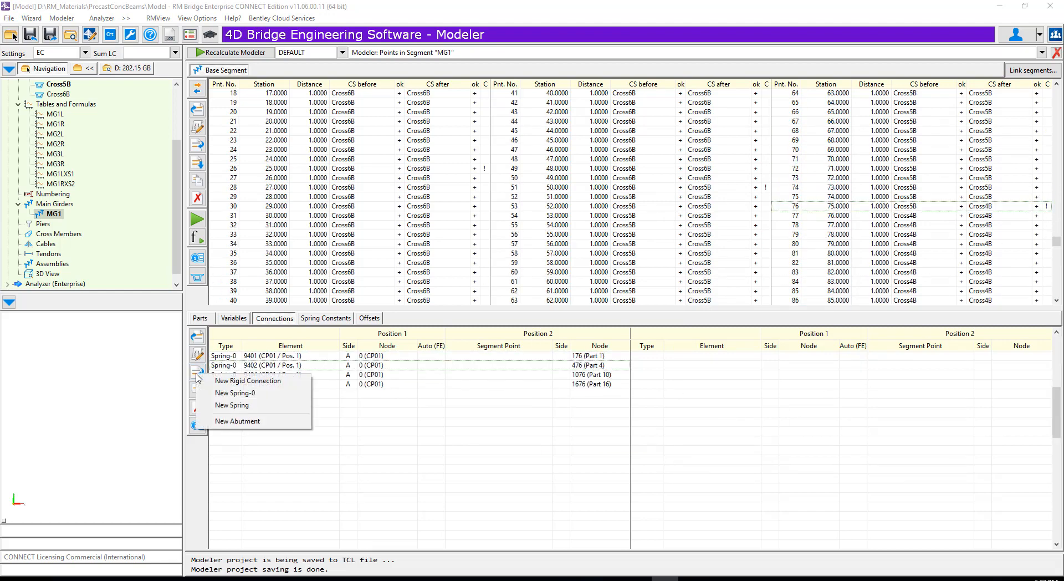
{"action": "left_click", "coordinate": [238, 394]}
{"action": "left_click", "coordinate": [770, 277]}
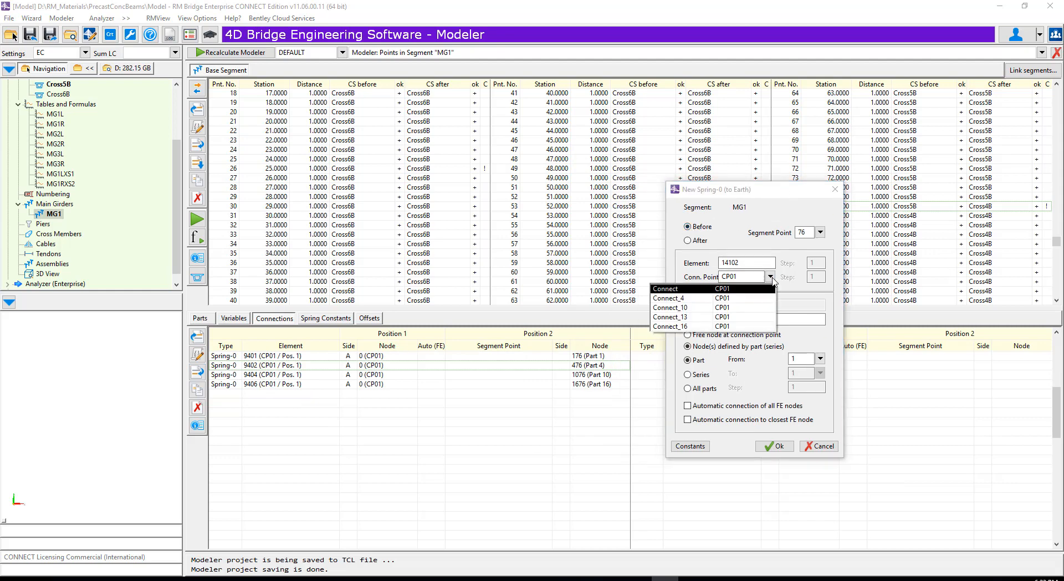
{"action": "left_click", "coordinate": [720, 316]}
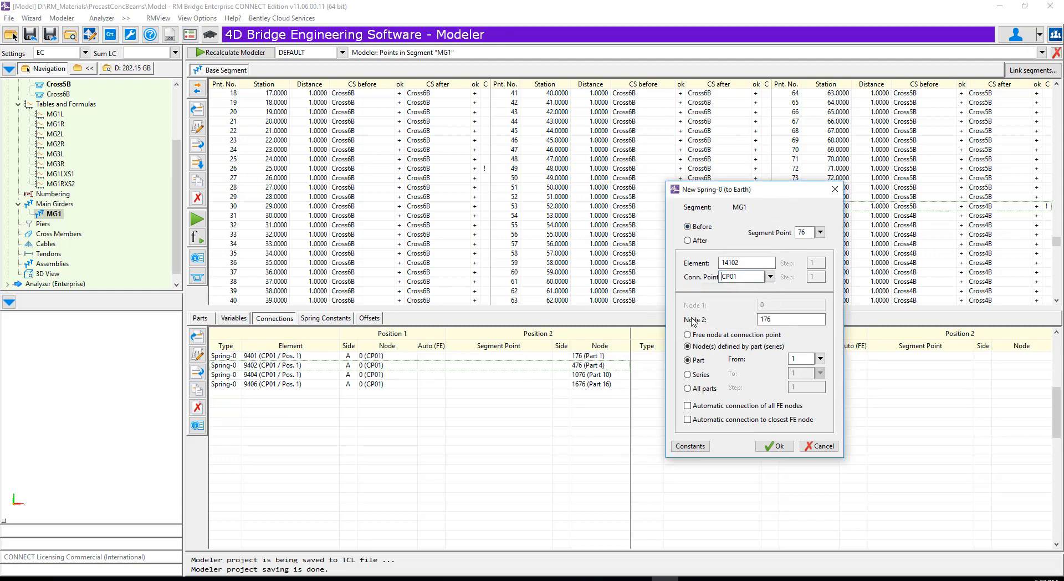
- Accept the spring constants for the support at point 76 and create the spring
{"action": "left_click", "coordinate": [690, 446]}
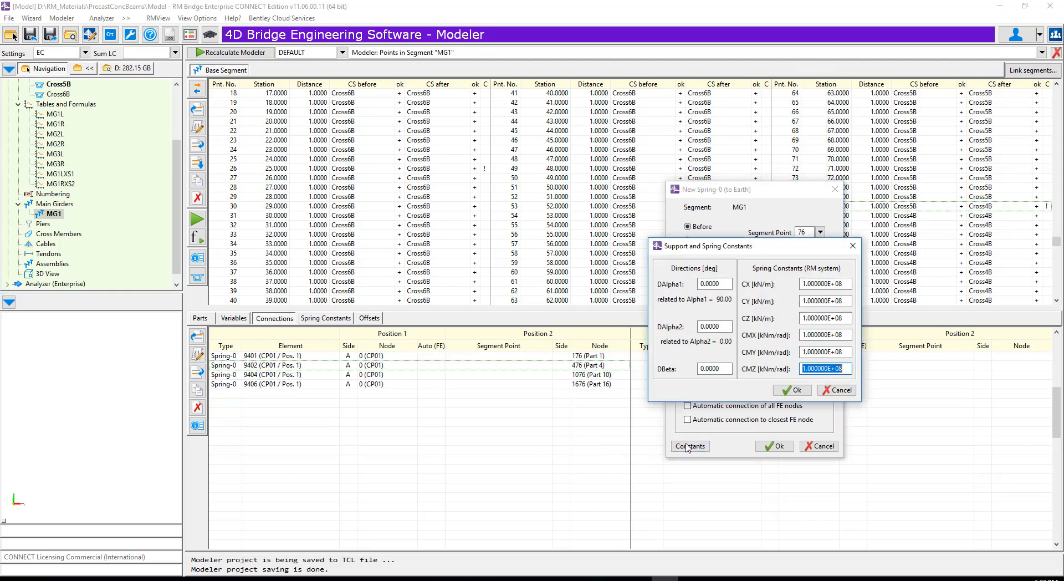
{"action": "left_click", "coordinate": [793, 389]}
{"action": "left_click", "coordinate": [774, 446]}
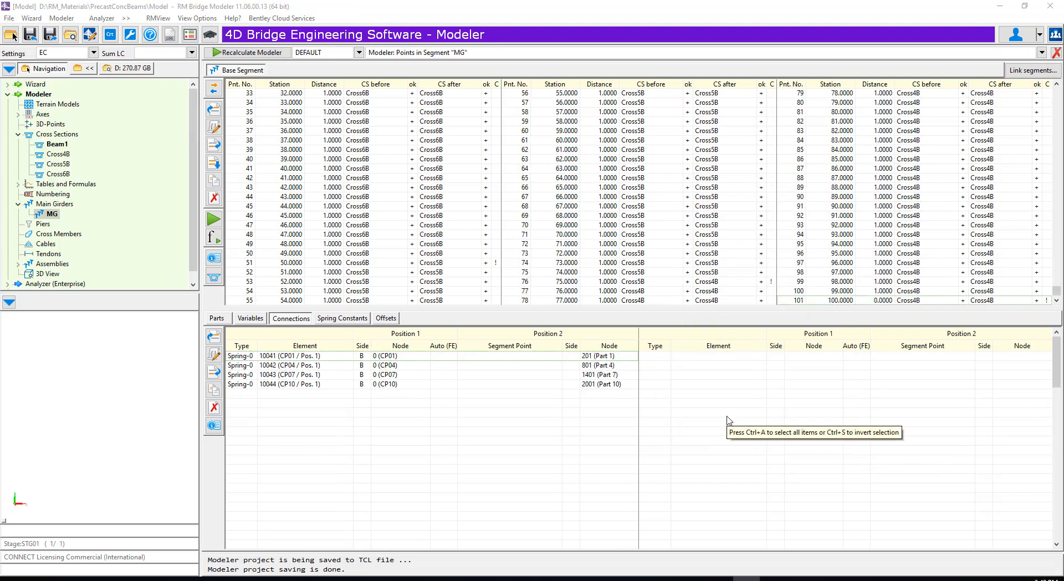
- Read the CM cross section from the catalogue's CM group into the project's cross sections
{"action": "left_click", "coordinate": [69, 137]}
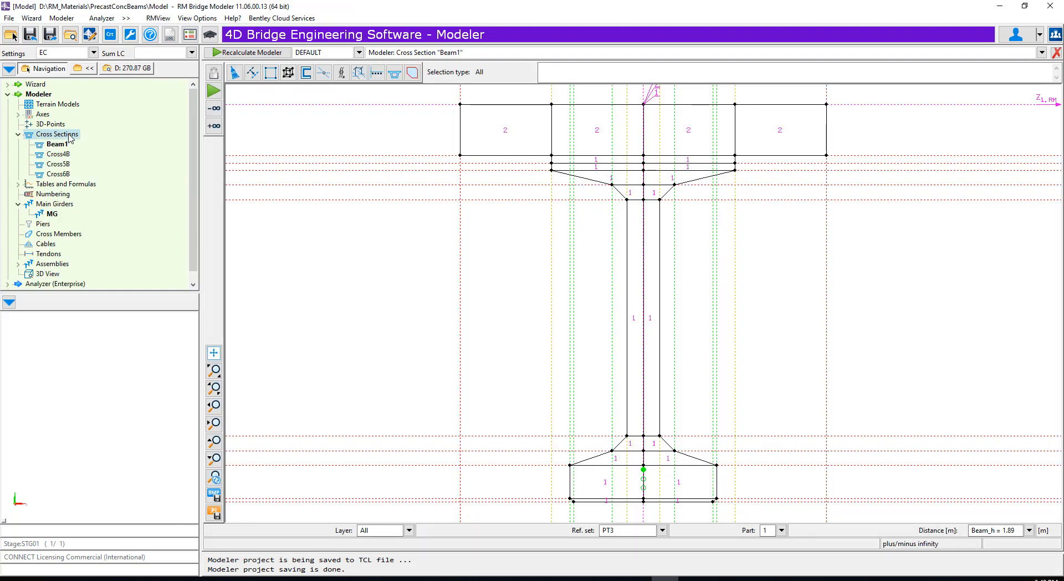
{"action": "right_click", "coordinate": [70, 136]}
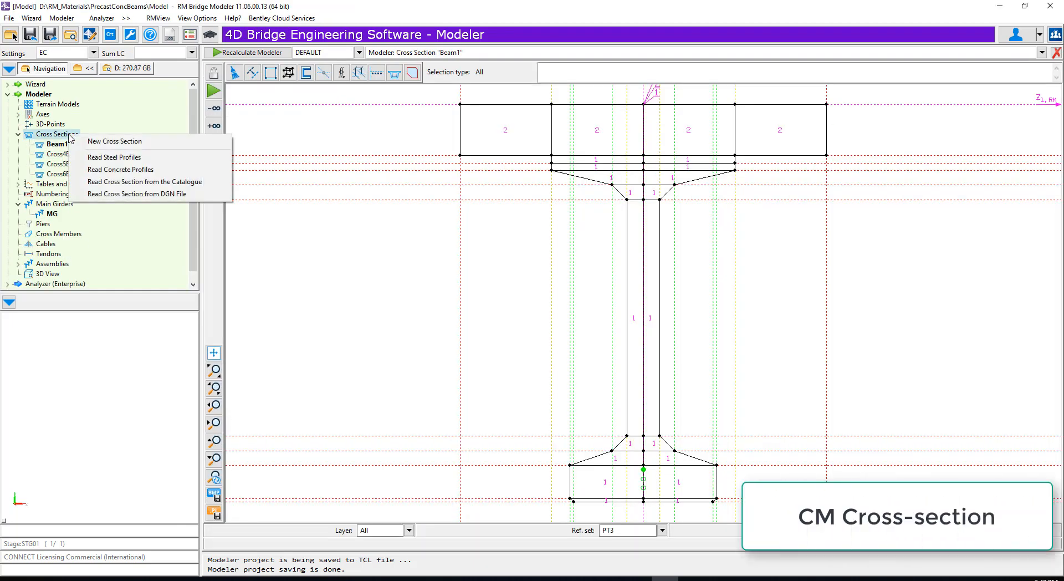
{"action": "left_click", "coordinate": [139, 182]}
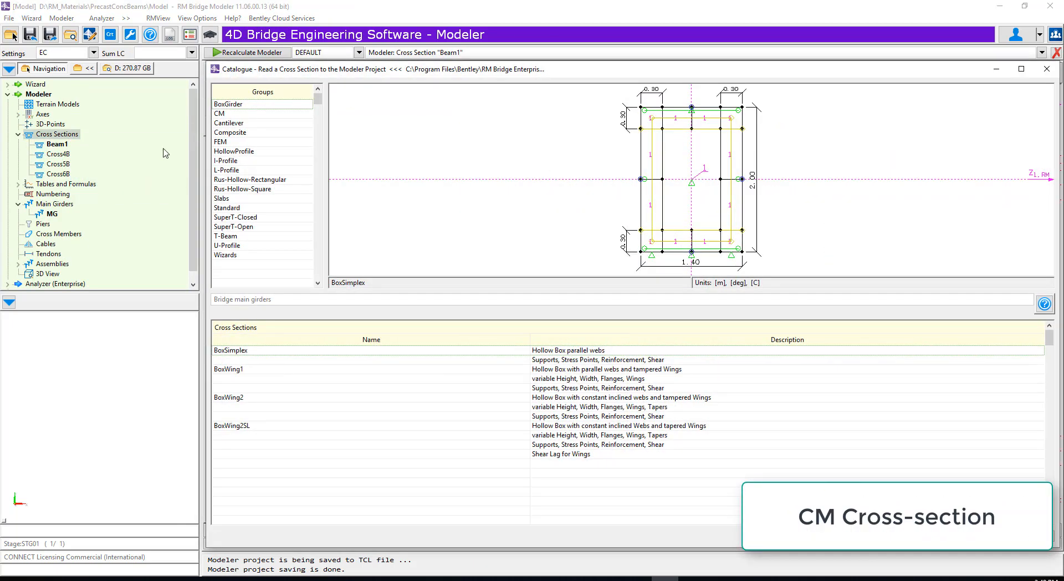
{"action": "left_click", "coordinate": [237, 115]}
{"action": "left_click", "coordinate": [249, 351]}
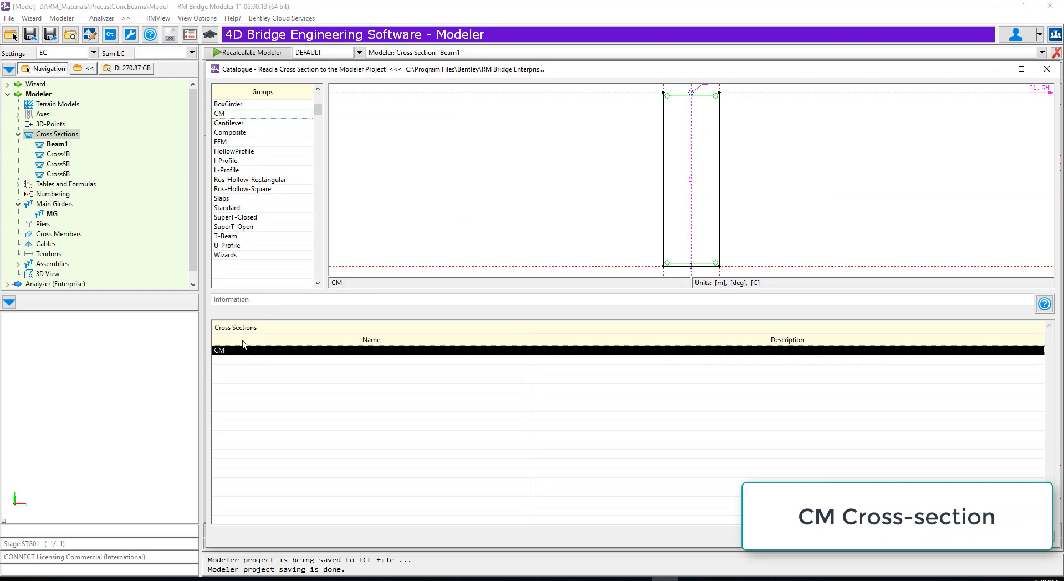
{"action": "left_click", "coordinate": [987, 535]}
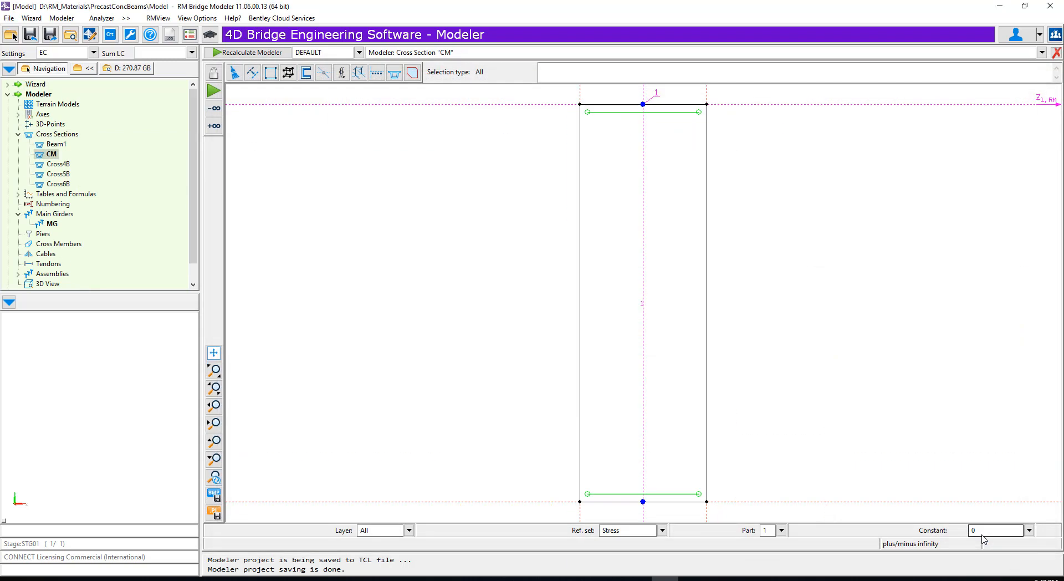
- In Cross6B, show all layers and create a link along the slab's top edge from part 19 to part 42, with segment point step 0
{"action": "left_click", "coordinate": [52, 185]}
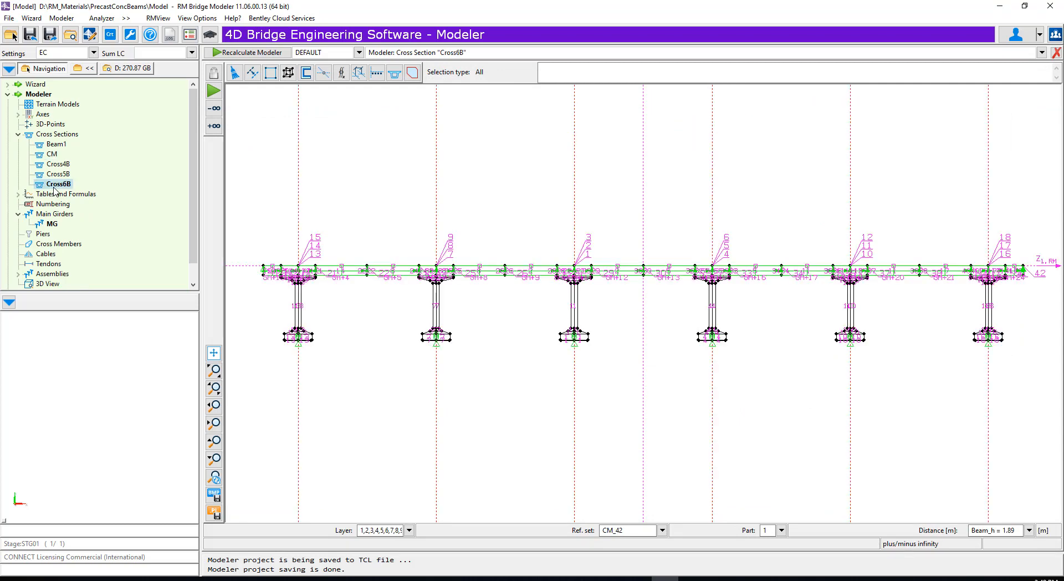
{"action": "left_click", "coordinate": [288, 72]}
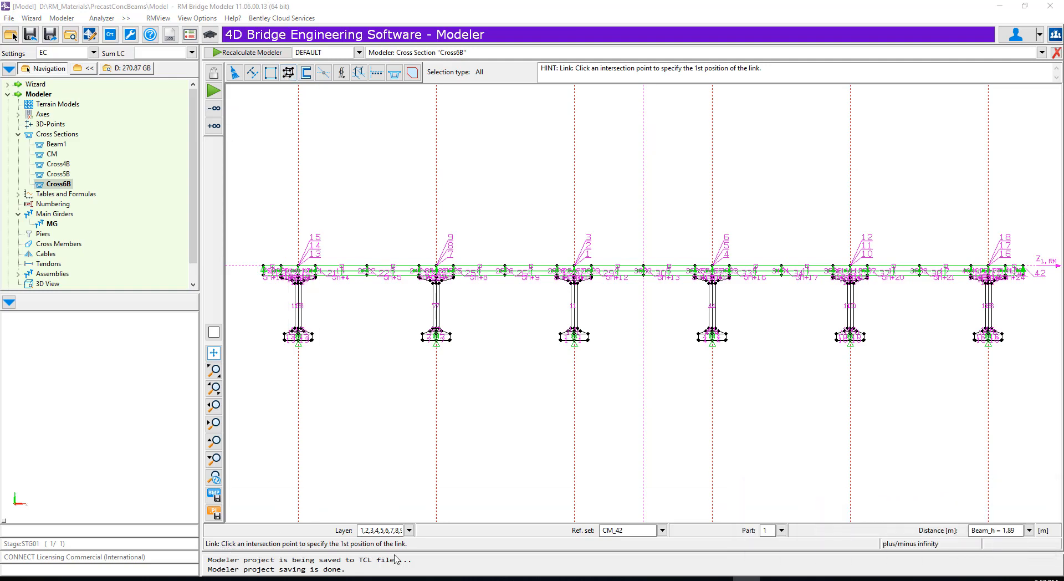
{"action": "scroll", "coordinate": [259, 259], "scroll_direction": "up", "scroll_amount": 4}
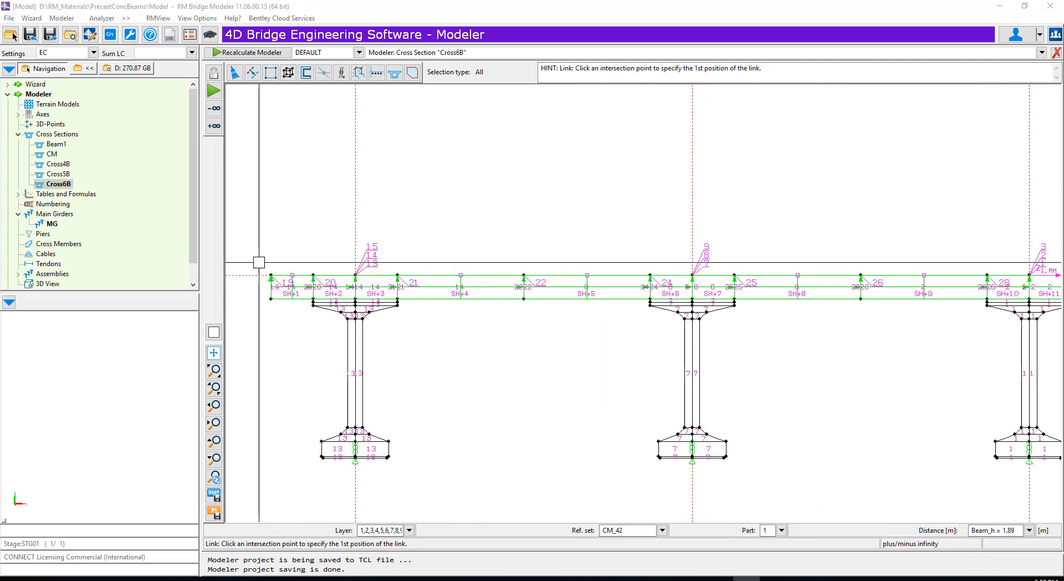
{"action": "left_click", "coordinate": [409, 530]}
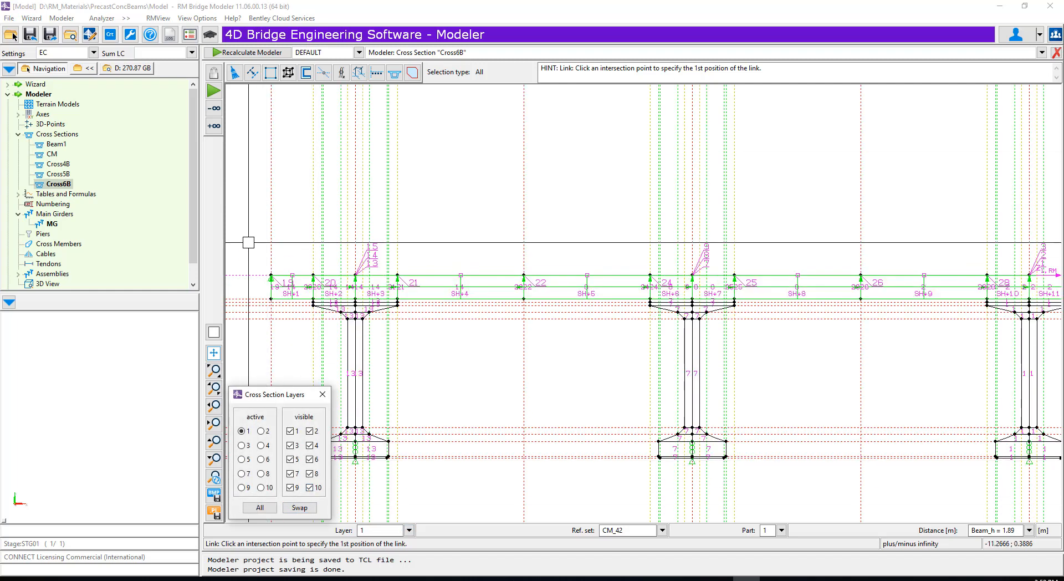
{"action": "left_click", "coordinate": [271, 273]}
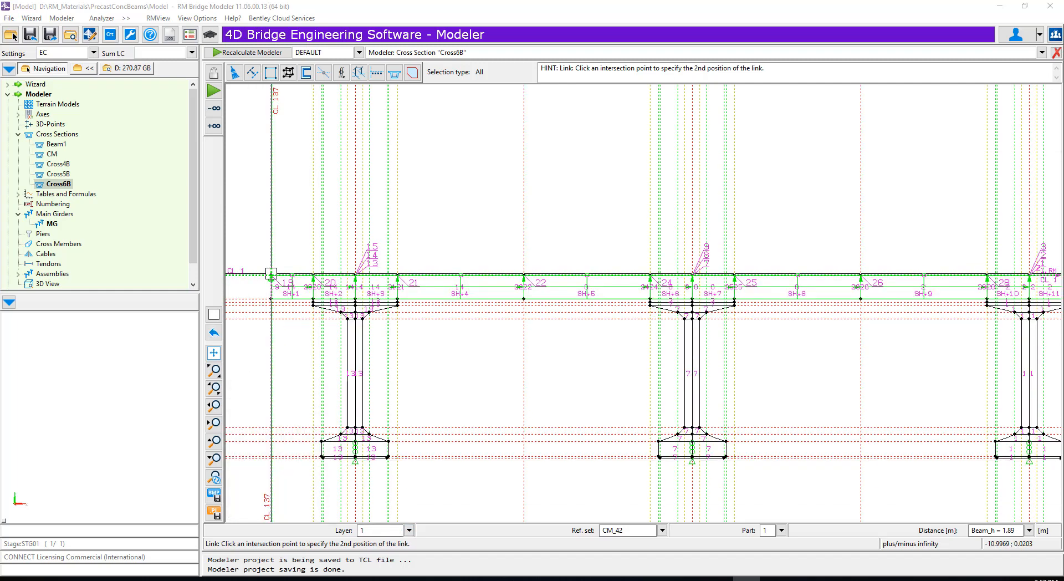
{"action": "scroll", "coordinate": [681, 290], "scroll_direction": "down", "scroll_amount": 5}
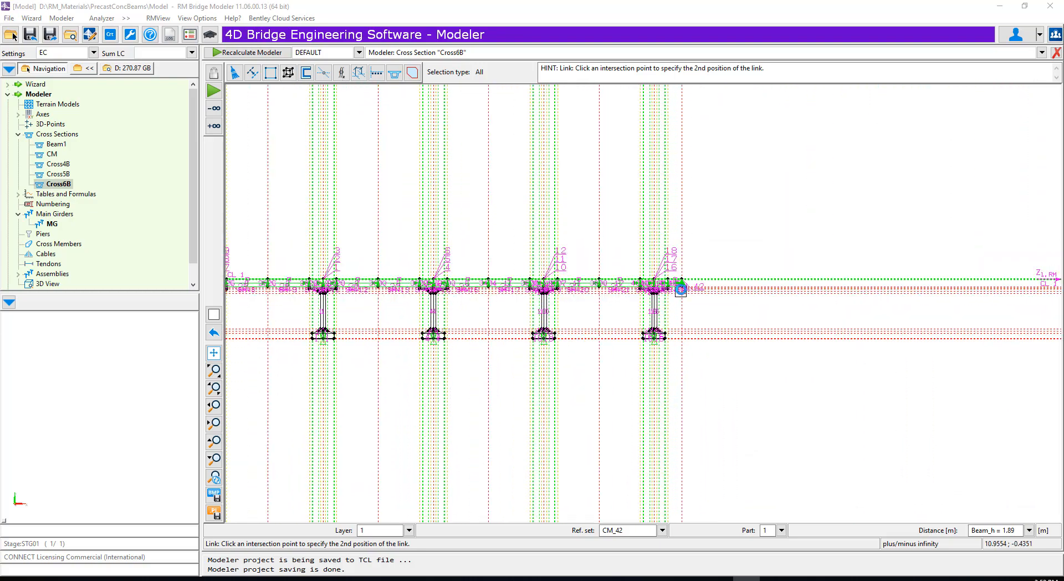
{"action": "scroll", "coordinate": [681, 289], "scroll_direction": "up", "scroll_amount": 5}
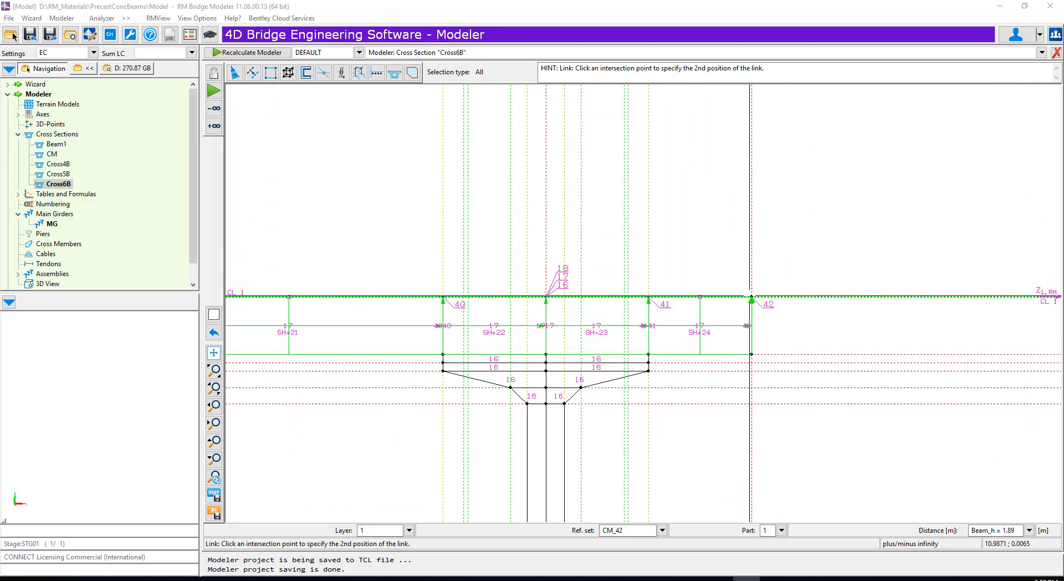
{"action": "left_click", "coordinate": [752, 296]}
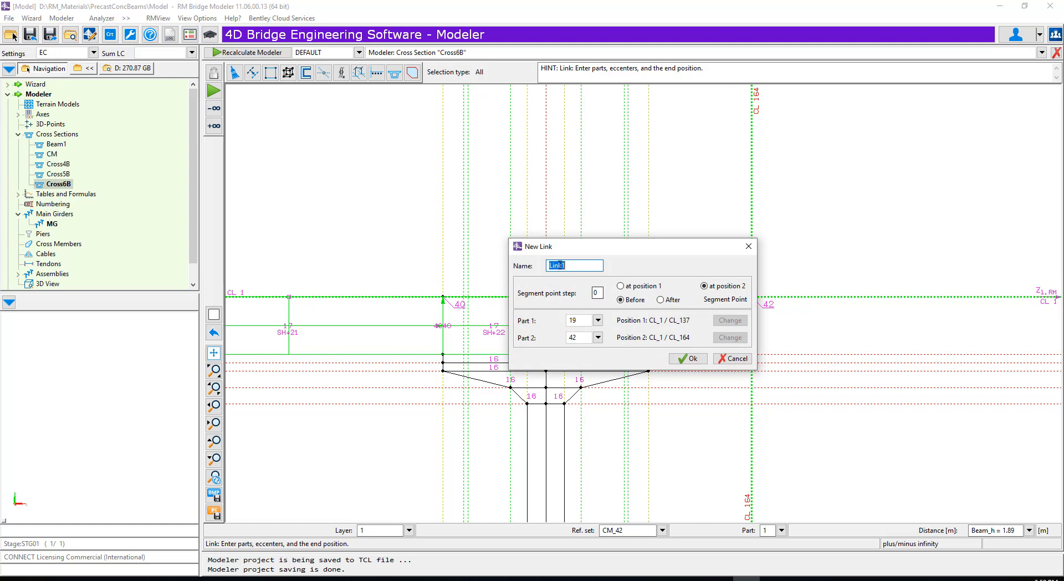
{"action": "left_click", "coordinate": [688, 358]}
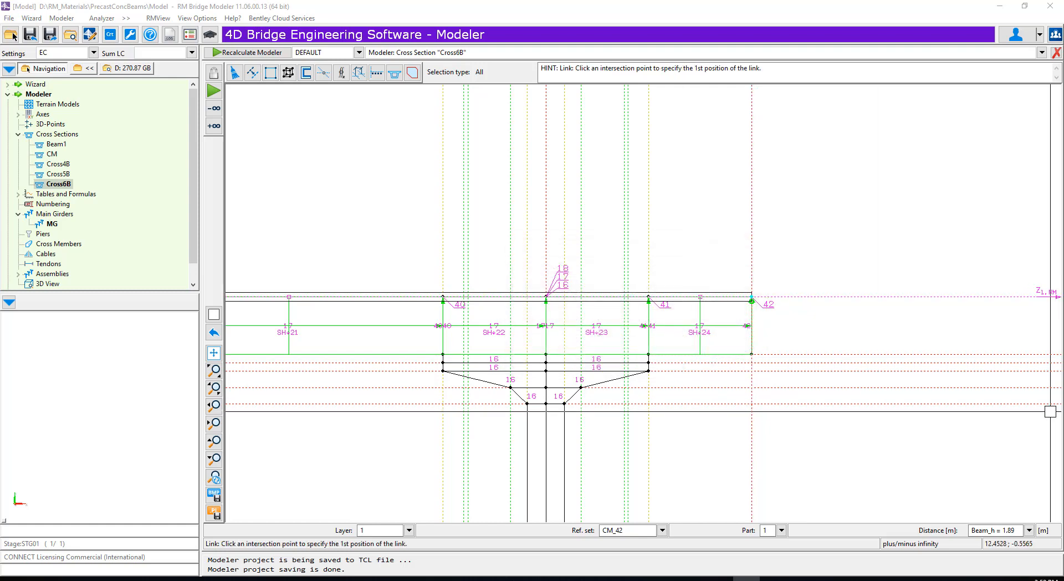
- In Cross4B, show all layers and create a link along the slab's top edge from part 22 to part 38, with segment point step 0
{"action": "left_click", "coordinate": [58, 164]}
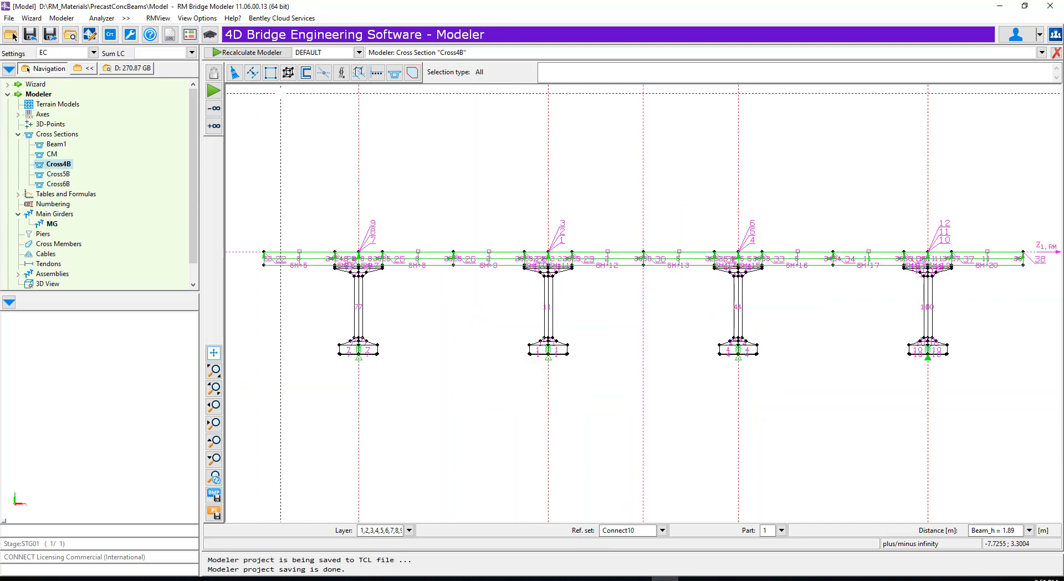
{"action": "left_click", "coordinate": [290, 72]}
{"action": "left_click", "coordinate": [612, 324]}
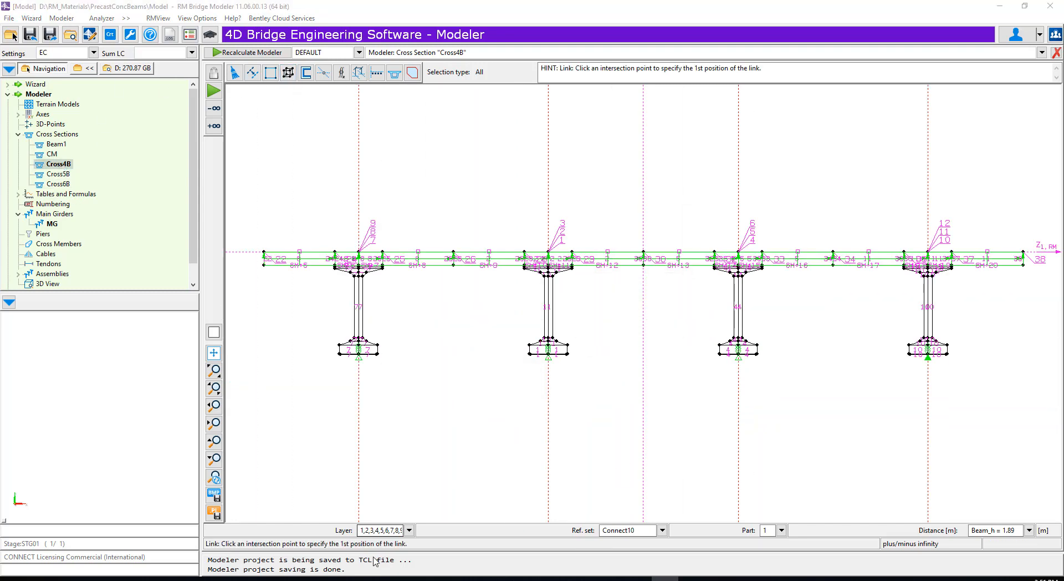
{"action": "left_click", "coordinate": [410, 531]}
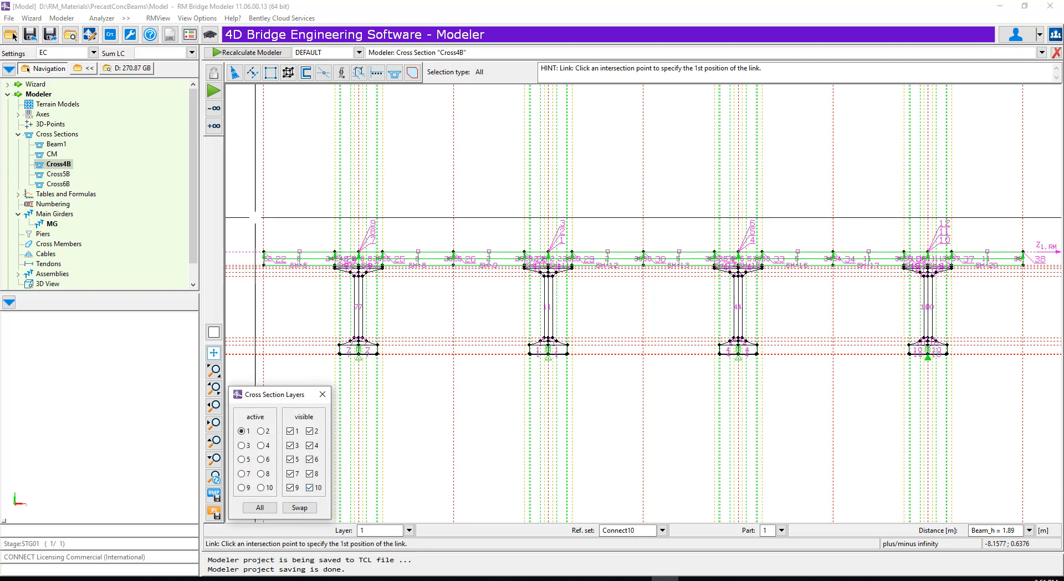
{"action": "left_click", "coordinate": [262, 249]}
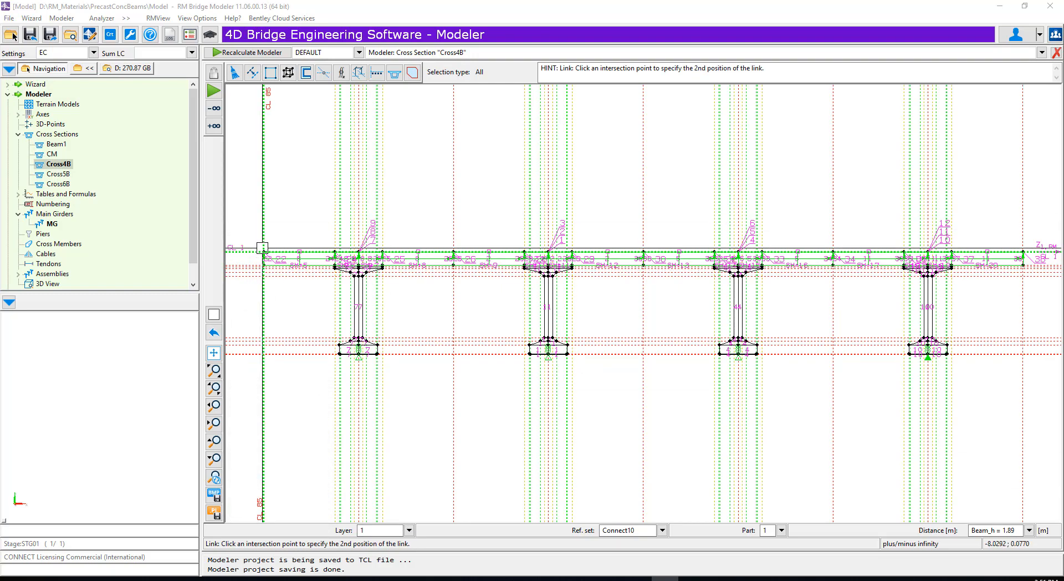
{"action": "scroll", "coordinate": [277, 324], "scroll_direction": "down", "scroll_amount": 2}
{"action": "scroll", "coordinate": [831, 273], "scroll_direction": "up", "scroll_amount": 5}
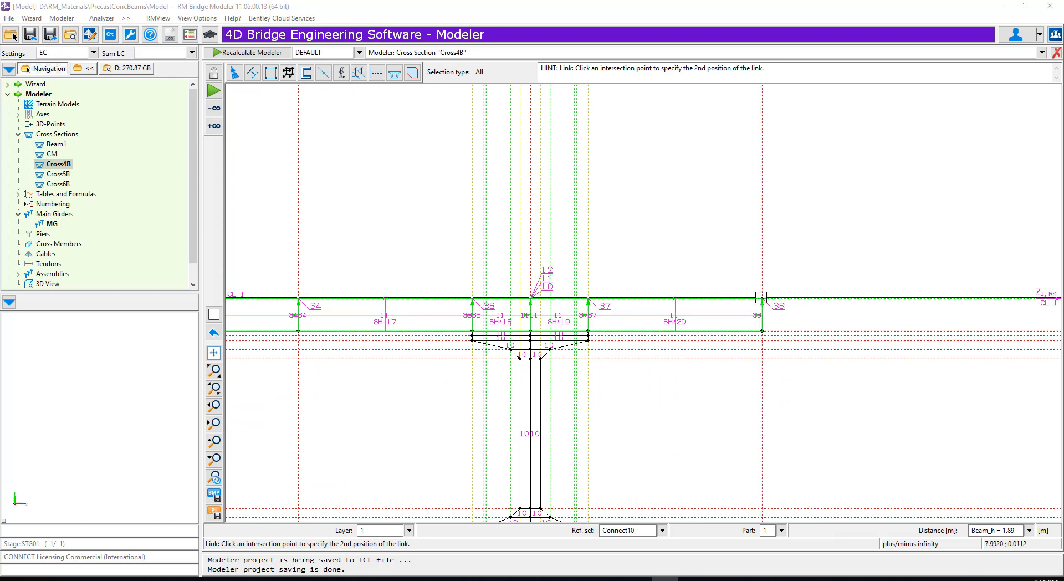
{"action": "left_click", "coordinate": [763, 298]}
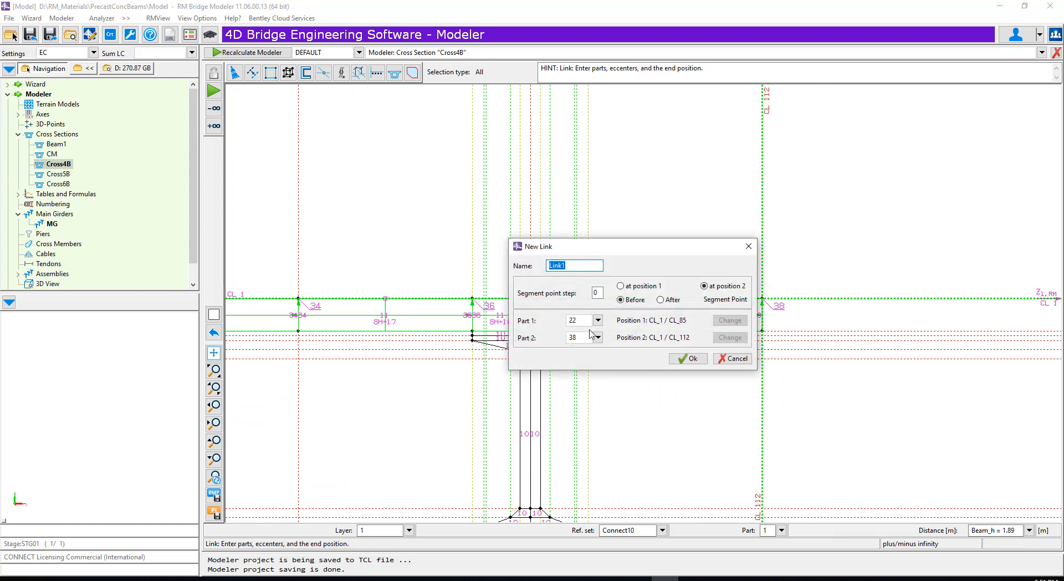
{"action": "left_click", "coordinate": [689, 358]}
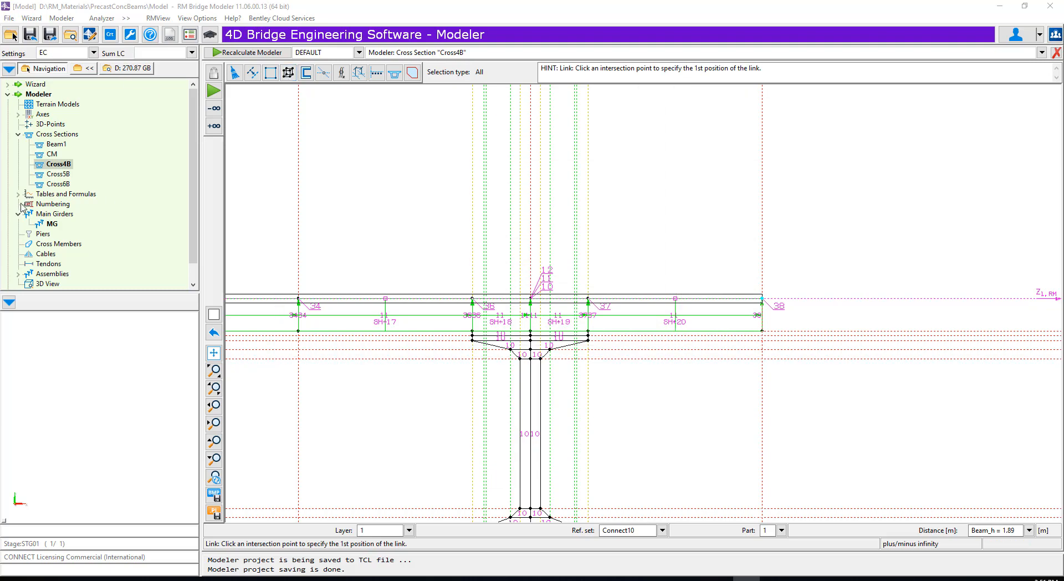
- In Cross6B, create Link2 along CL_1 between the outer beams' centrelines, from part 13 to part 16, with segment point step 0
{"action": "left_click", "coordinate": [58, 184]}
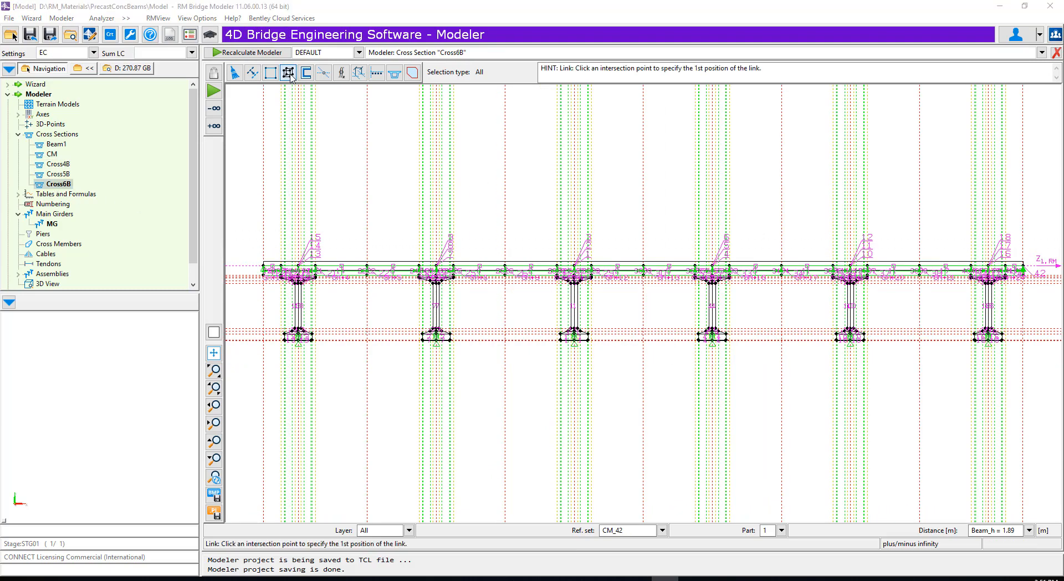
{"action": "scroll", "coordinate": [274, 263], "scroll_direction": "up", "scroll_amount": 10}
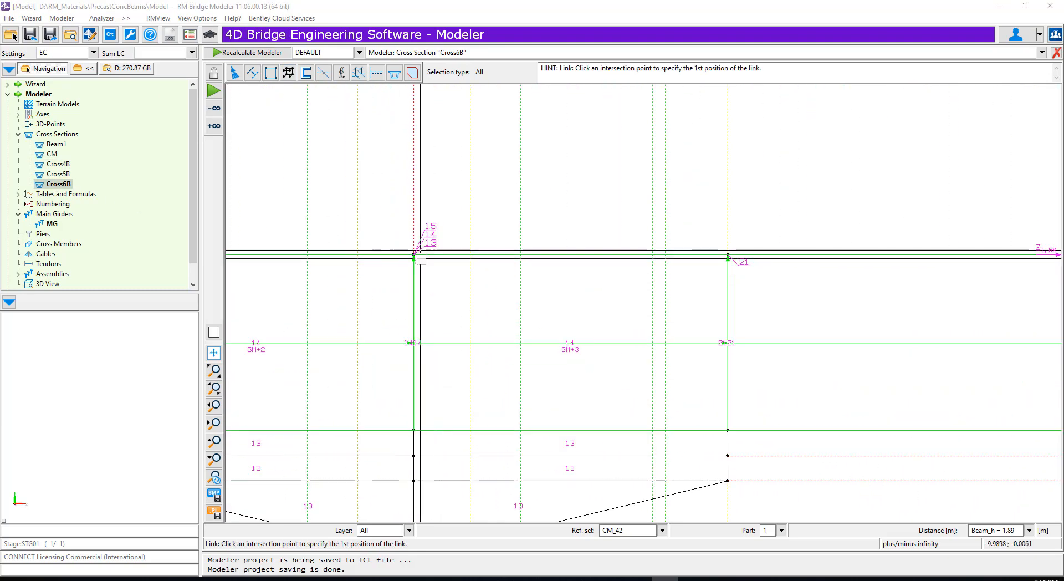
{"action": "left_click", "coordinate": [420, 258]}
{"action": "scroll", "coordinate": [281, 218], "scroll_direction": "down", "scroll_amount": 10}
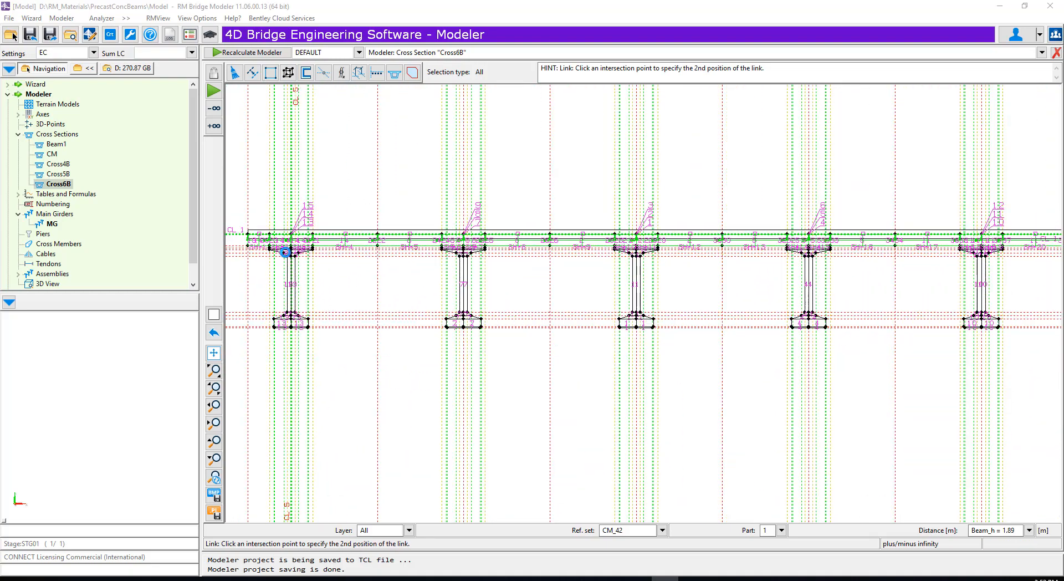
{"action": "scroll", "coordinate": [285, 252], "scroll_direction": "down", "scroll_amount": 3}
{"action": "scroll", "coordinate": [717, 233], "scroll_direction": "up", "scroll_amount": 13}
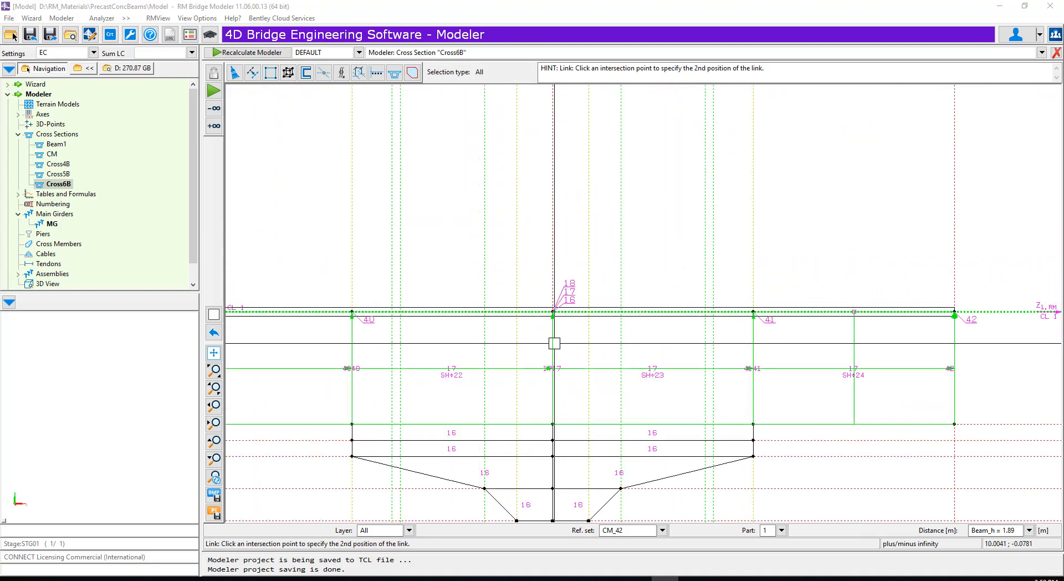
{"action": "left_click", "coordinate": [553, 310]}
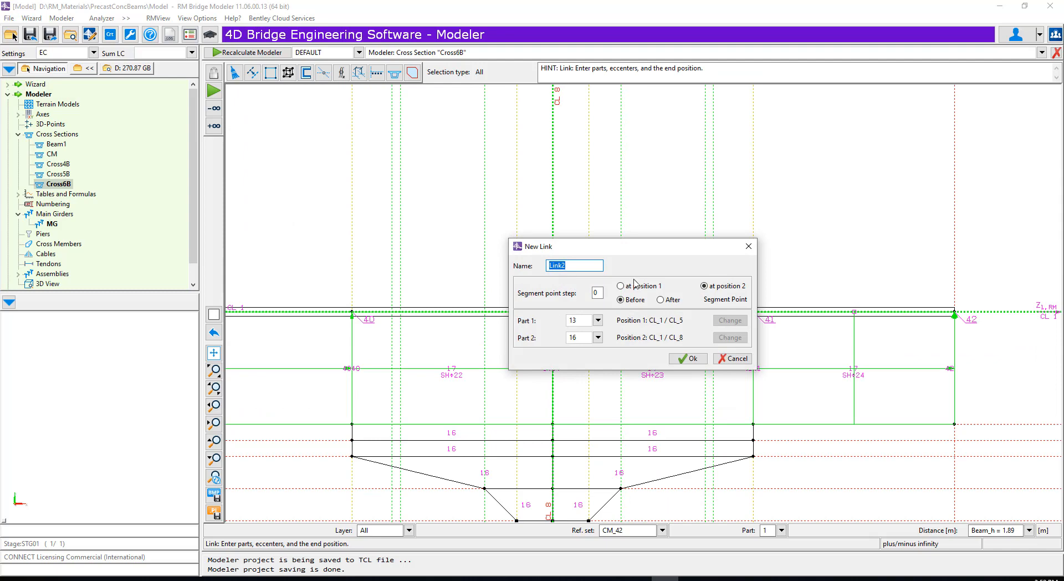
{"action": "left_click", "coordinate": [688, 358]}
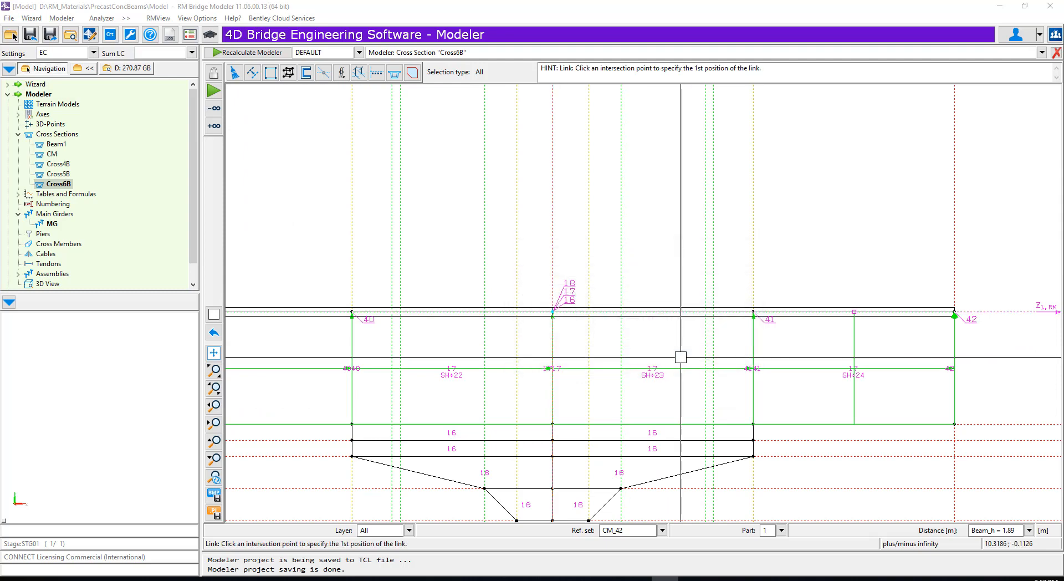
- In Cross5B, show all layers and create Link2 along CL_1 between the outer beams' centrelines, from part 13 to part 10, with segment point step 0
{"action": "left_click", "coordinate": [59, 175]}
{"action": "scroll", "coordinate": [268, 262], "scroll_direction": "up", "scroll_amount": 2}
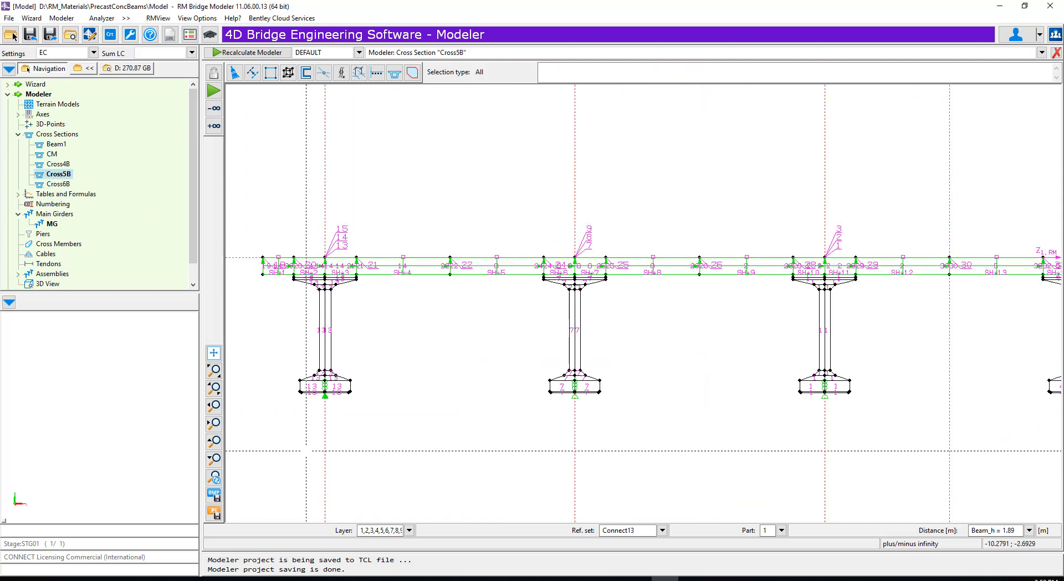
{"action": "left_click", "coordinate": [409, 531]}
{"action": "left_click", "coordinate": [260, 507]}
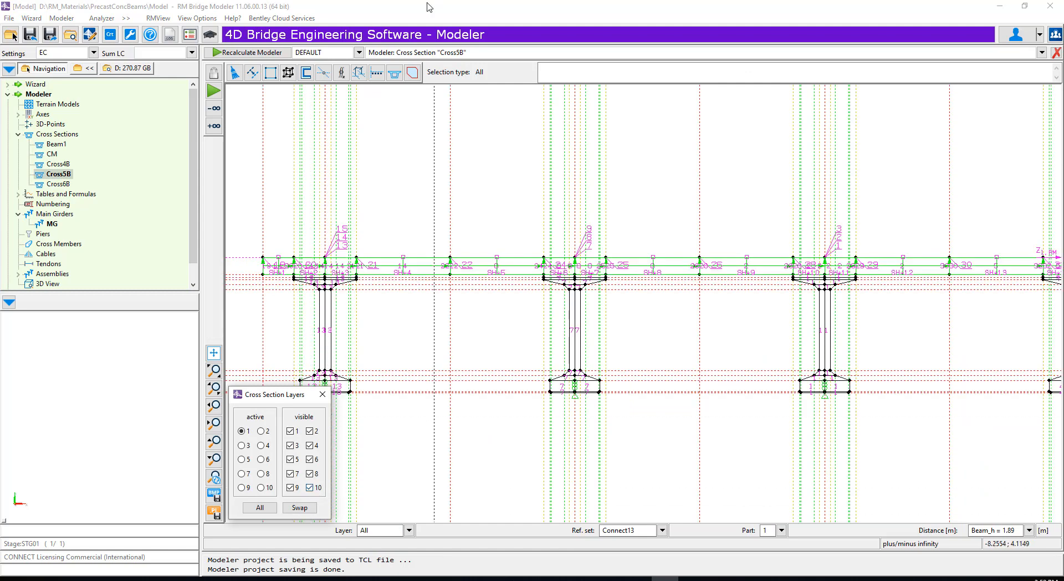
{"action": "left_click", "coordinate": [288, 73]}
{"action": "left_click", "coordinate": [611, 324]}
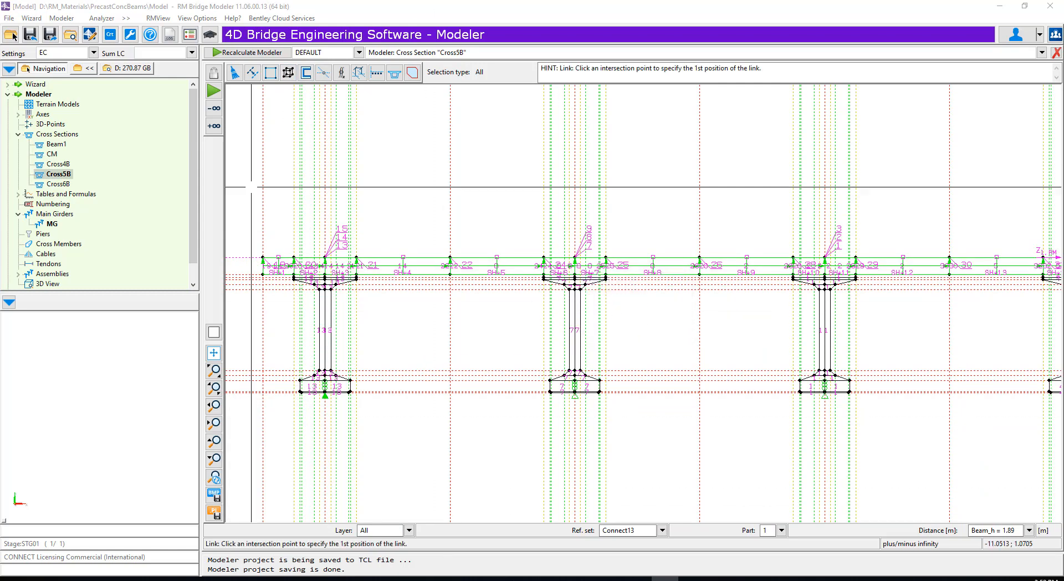
{"action": "scroll", "coordinate": [308, 257], "scroll_direction": "up", "scroll_amount": 10}
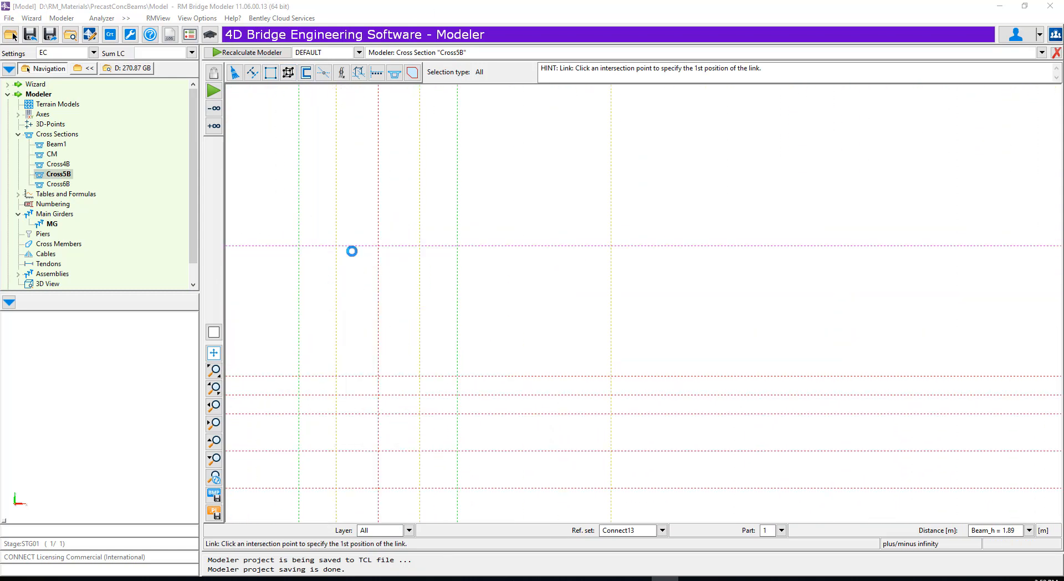
{"action": "left_click", "coordinate": [385, 242]}
{"action": "scroll", "coordinate": [302, 239], "scroll_direction": "down", "scroll_amount": 1}
{"action": "scroll", "coordinate": [355, 261], "scroll_direction": "down", "scroll_amount": 4}
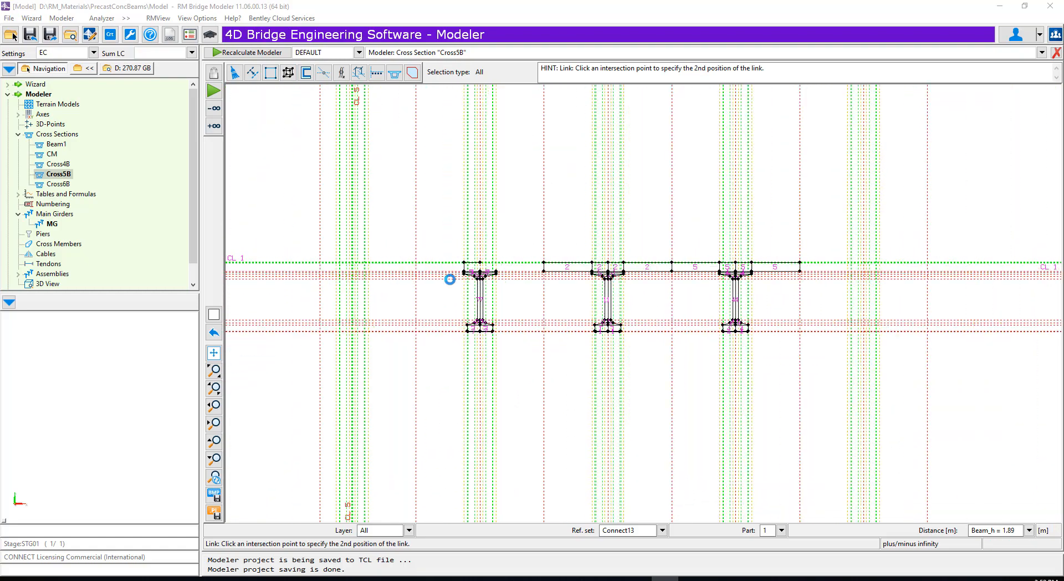
{"action": "scroll", "coordinate": [926, 265], "scroll_direction": "up", "scroll_amount": 6}
{"action": "scroll", "coordinate": [859, 289], "scroll_direction": "down", "scroll_amount": 3}
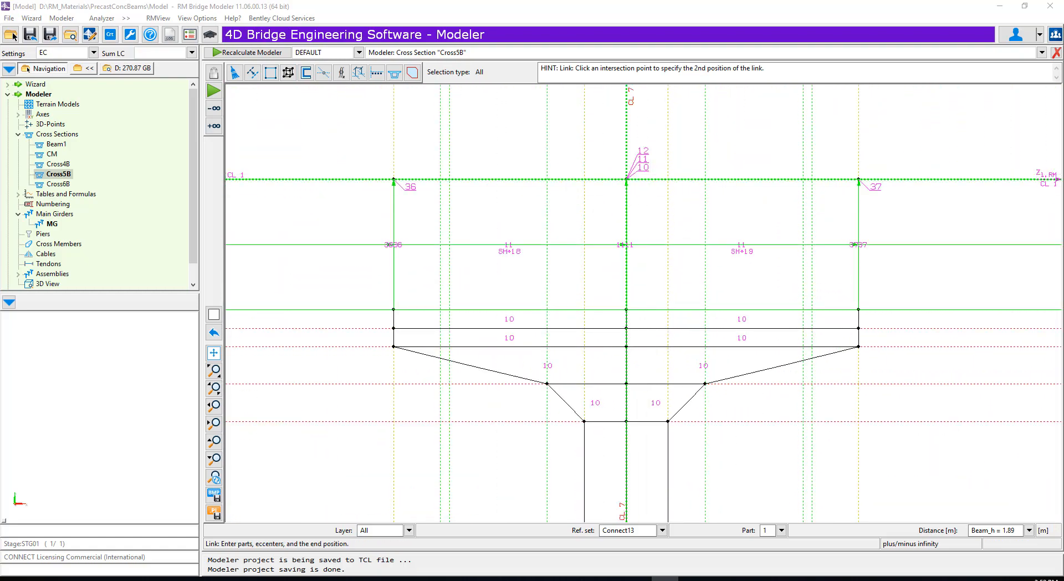
{"action": "left_click", "coordinate": [627, 179]}
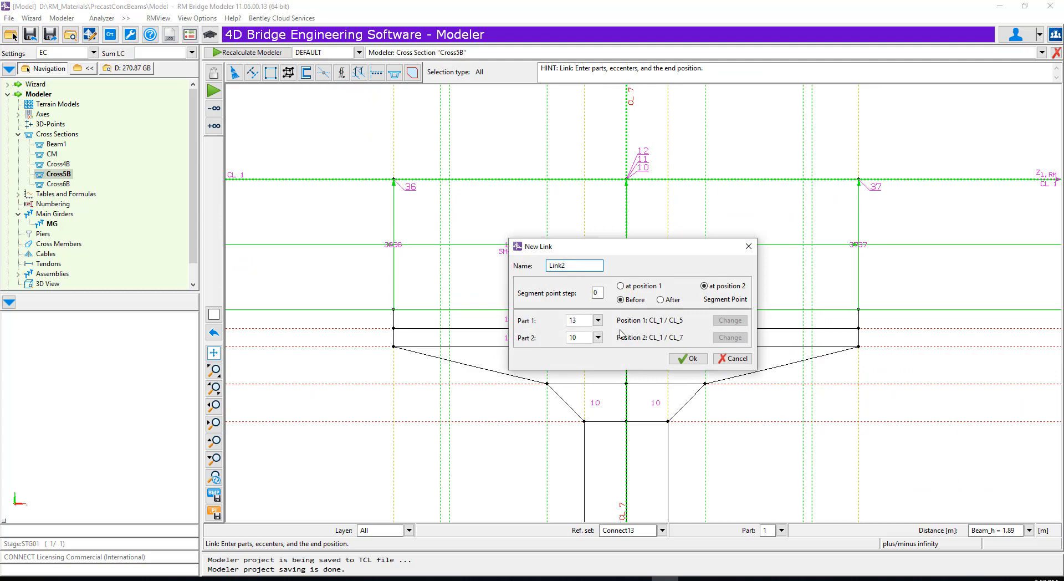
{"action": "left_click", "coordinate": [688, 358]}
{"action": "scroll", "coordinate": [750, 311], "scroll_direction": "down", "scroll_amount": 4}
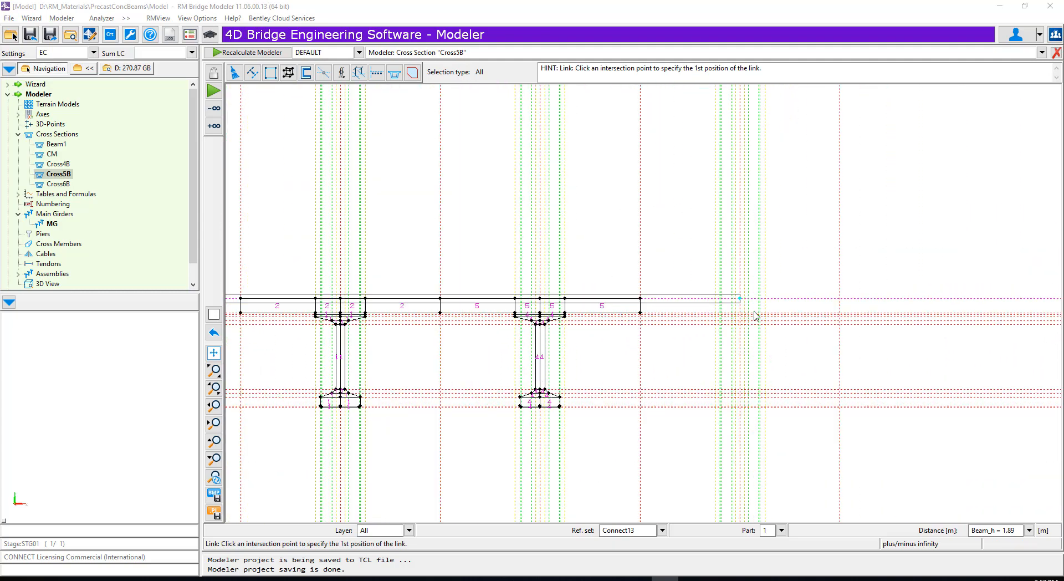
{"action": "scroll", "coordinate": [756, 316], "scroll_direction": "down", "scroll_amount": 3}
- In Cross4B, create a link along CL_1 from the first beam's centreline CL_4 to the last beam's centreline at part 10
{"action": "left_click", "coordinate": [60, 164]}
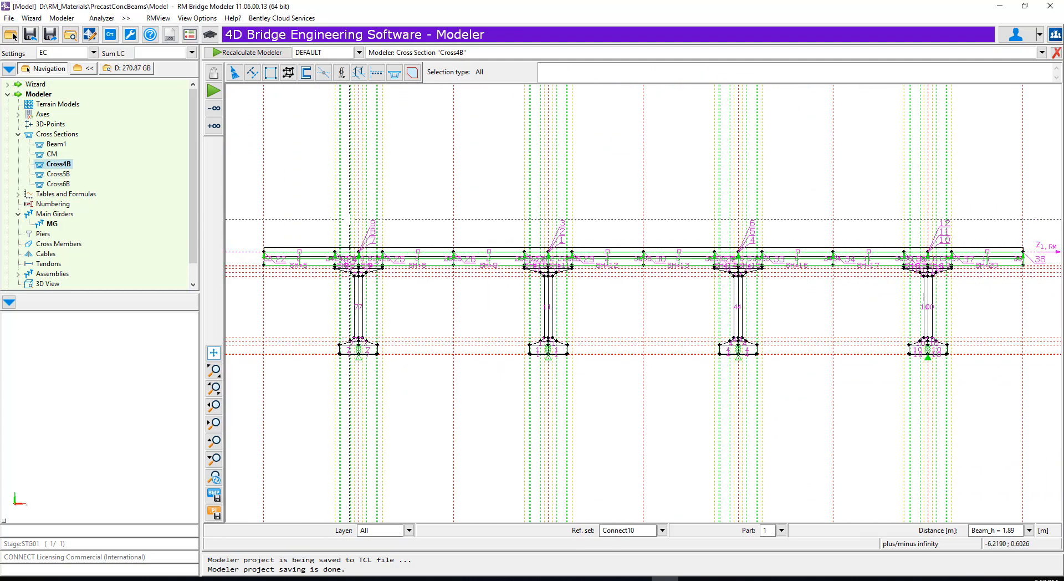
{"action": "scroll", "coordinate": [349, 216], "scroll_direction": "up", "scroll_amount": 5}
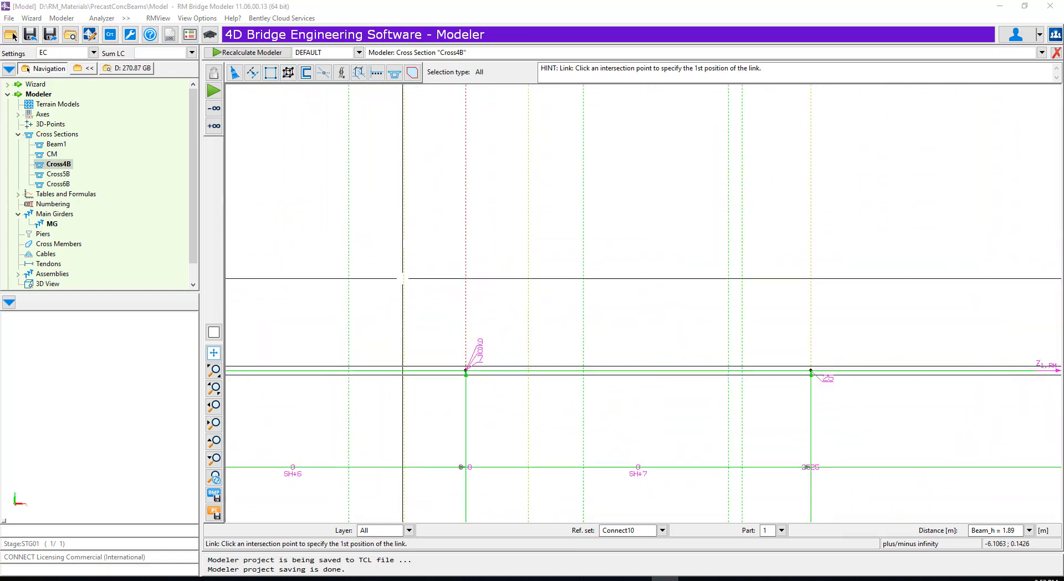
{"action": "left_click", "coordinate": [465, 371]}
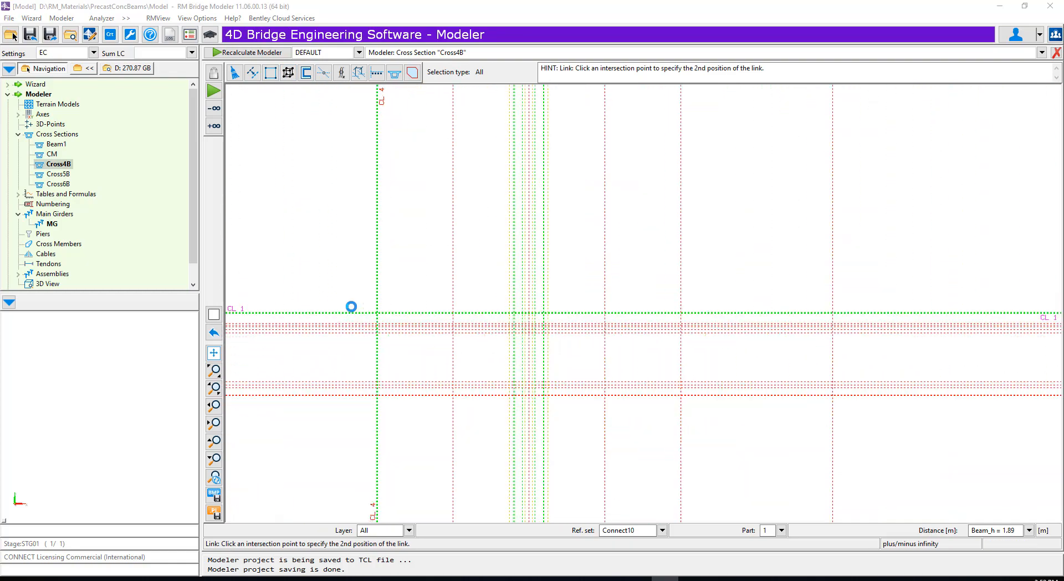
{"action": "scroll", "coordinate": [351, 307], "scroll_direction": "down", "scroll_amount": 2}
{"action": "scroll", "coordinate": [653, 304], "scroll_direction": "up", "scroll_amount": 16}
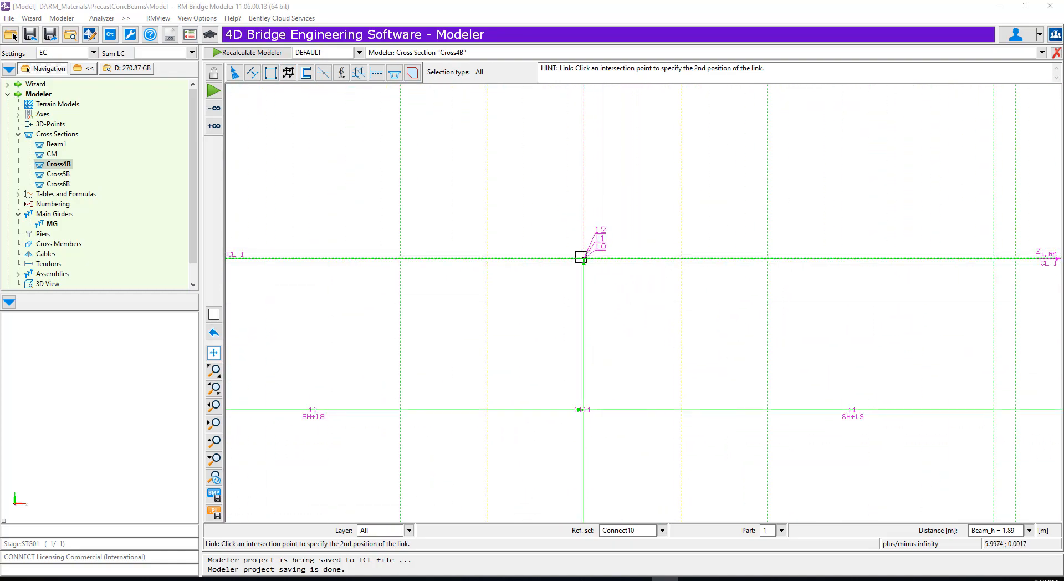
{"action": "left_click", "coordinate": [582, 257]}
{"action": "left_click", "coordinate": [689, 360]}
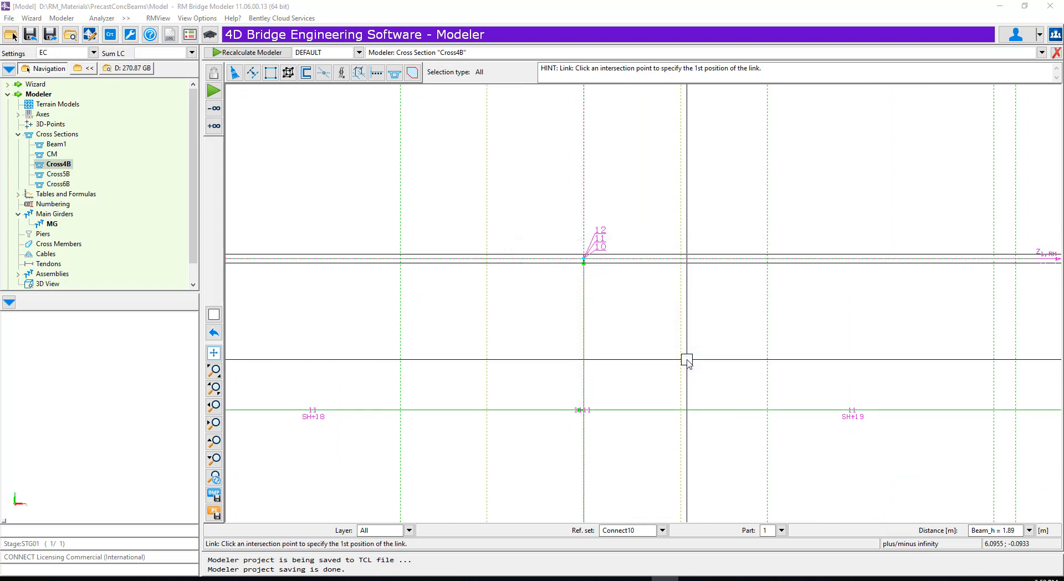
{"action": "scroll", "coordinate": [1045, 469], "scroll_direction": "down", "scroll_amount": 10}
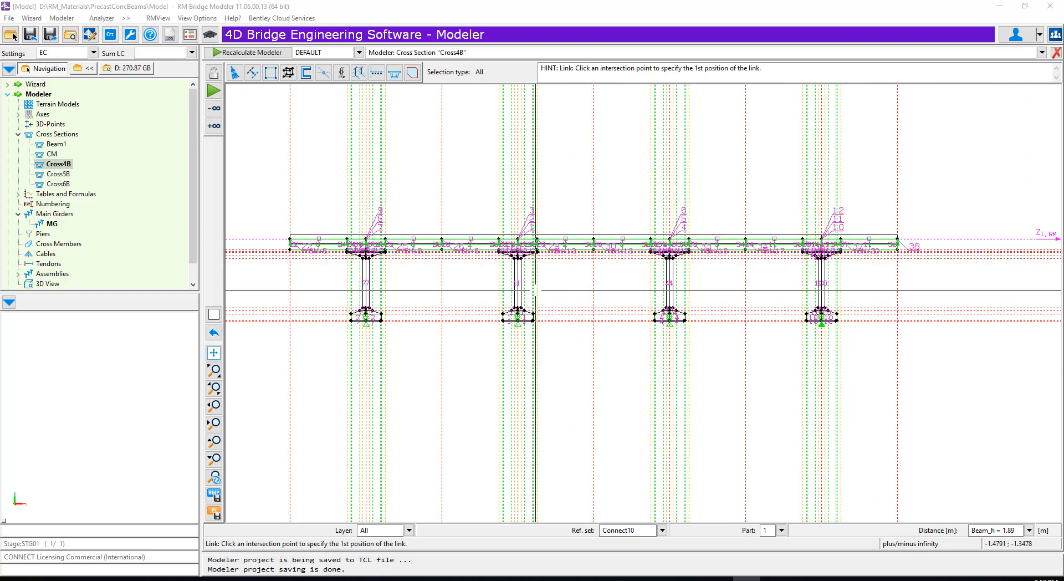
- Start link segment Link1 on main girder MG for points 1 to 101, inactive, with CM as begin and end cross section
{"action": "left_click", "coordinate": [53, 225]}
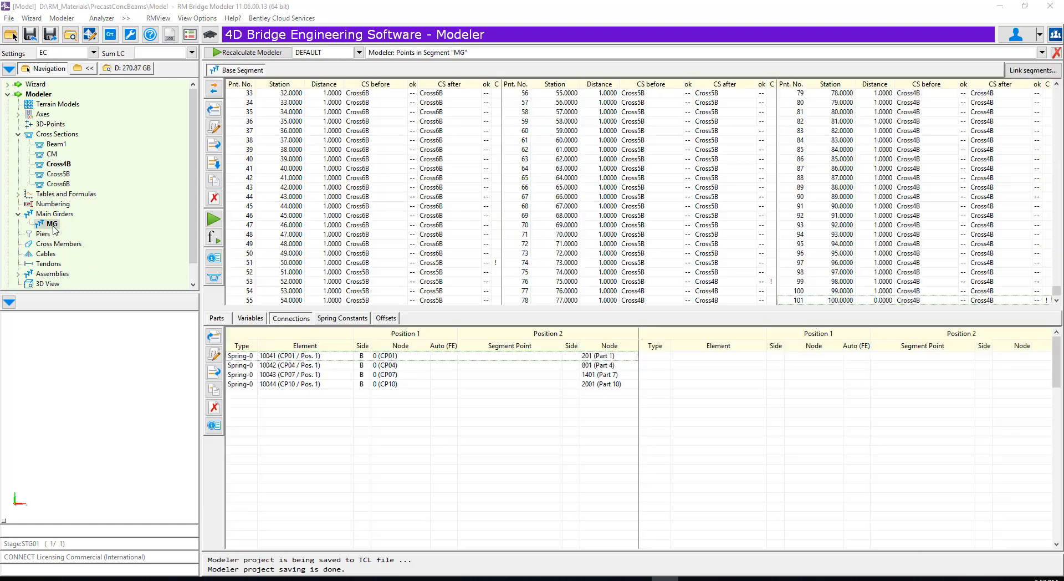
{"action": "left_click", "coordinate": [1030, 70]}
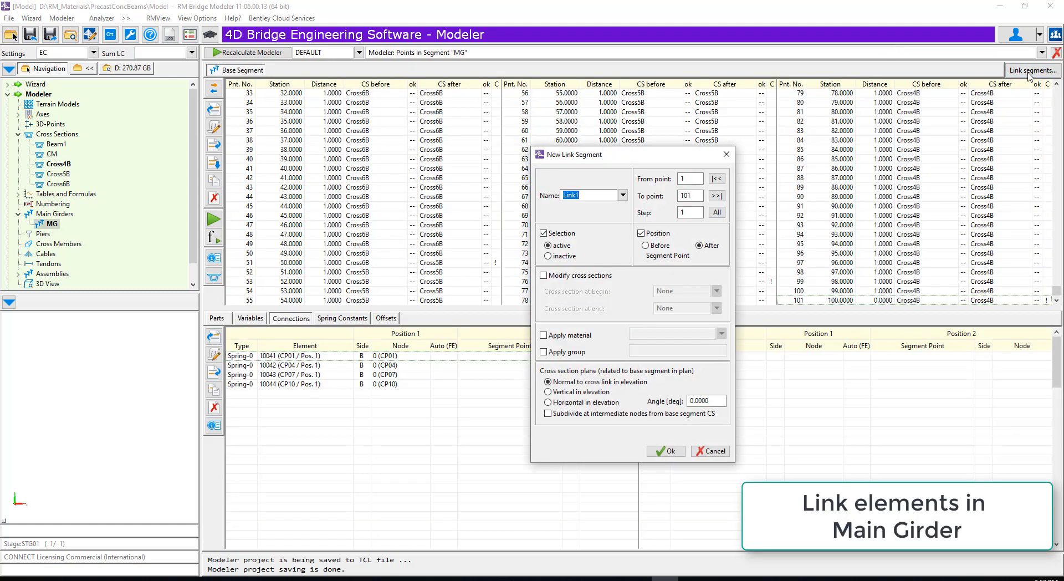
{"action": "left_click", "coordinate": [717, 180]}
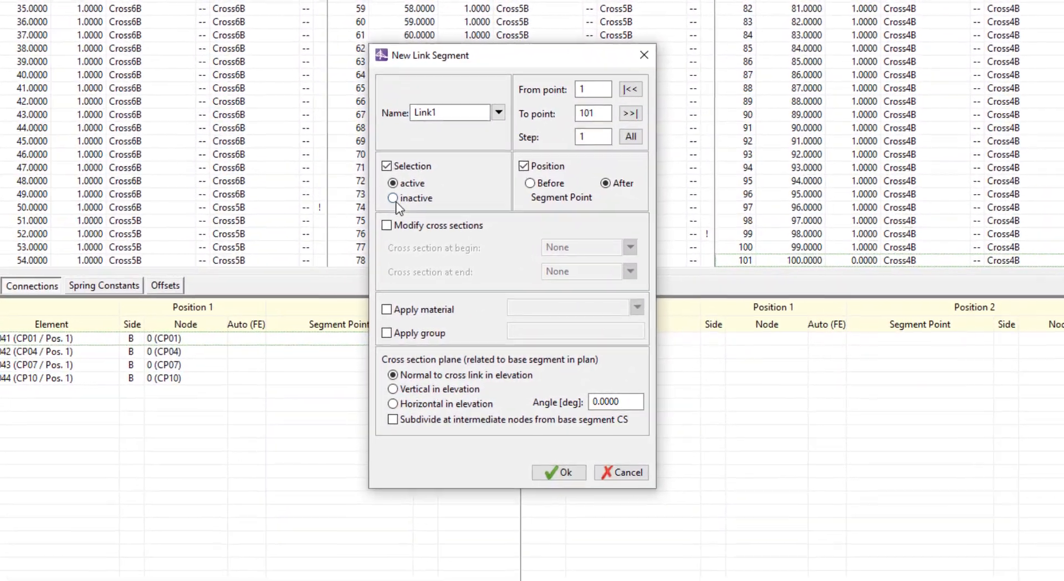
{"action": "left_click", "coordinate": [456, 222]}
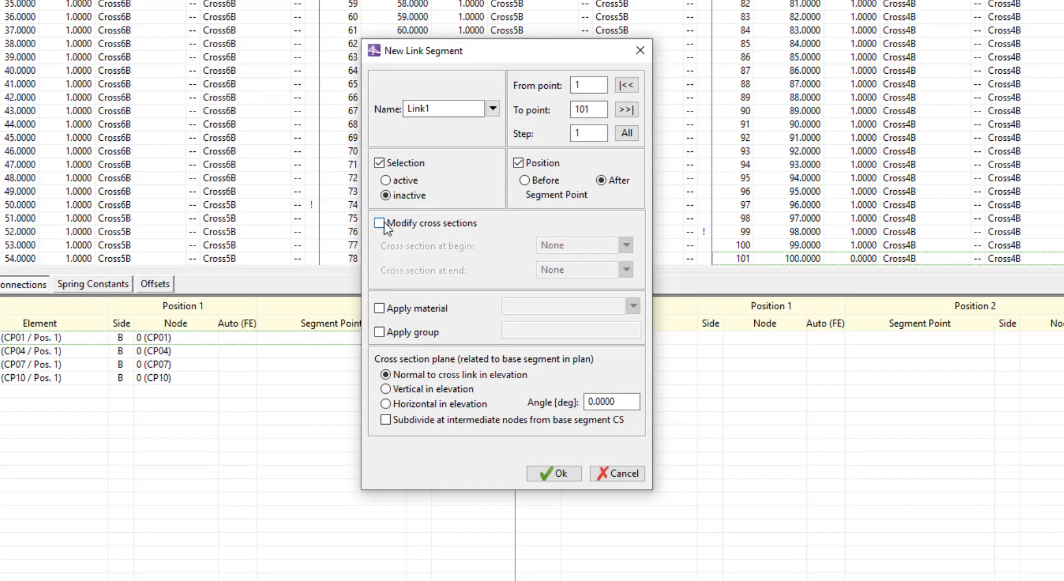
{"action": "left_click", "coordinate": [380, 223]}
{"action": "left_click", "coordinate": [626, 246]}
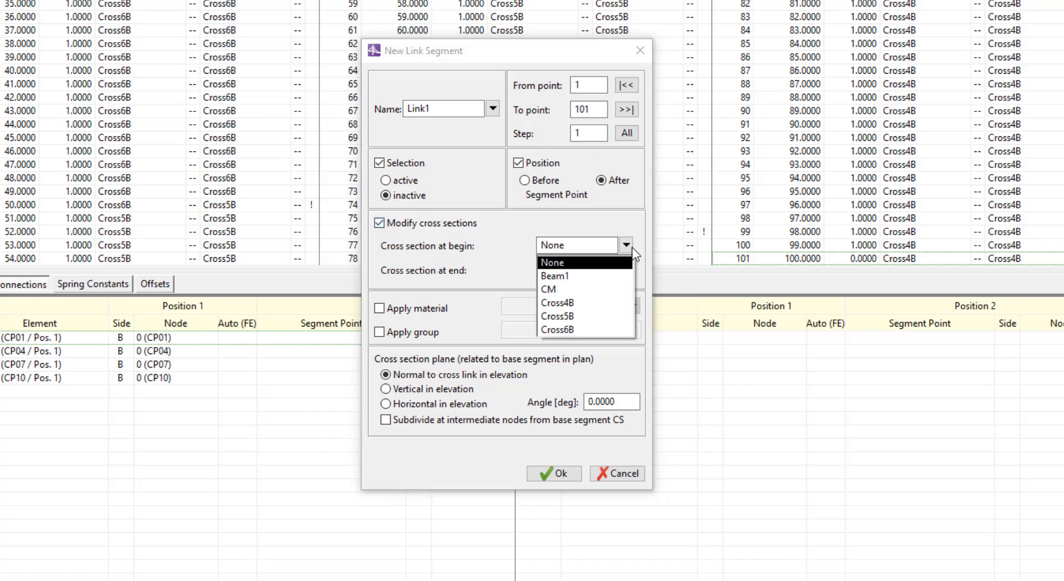
{"action": "left_click", "coordinate": [586, 290]}
- Apply material C_30/37 and group CM1, choose a vertical cross section plane, subdivide at intermediate nodes, and create the link segment
{"action": "left_click", "coordinate": [385, 312]}
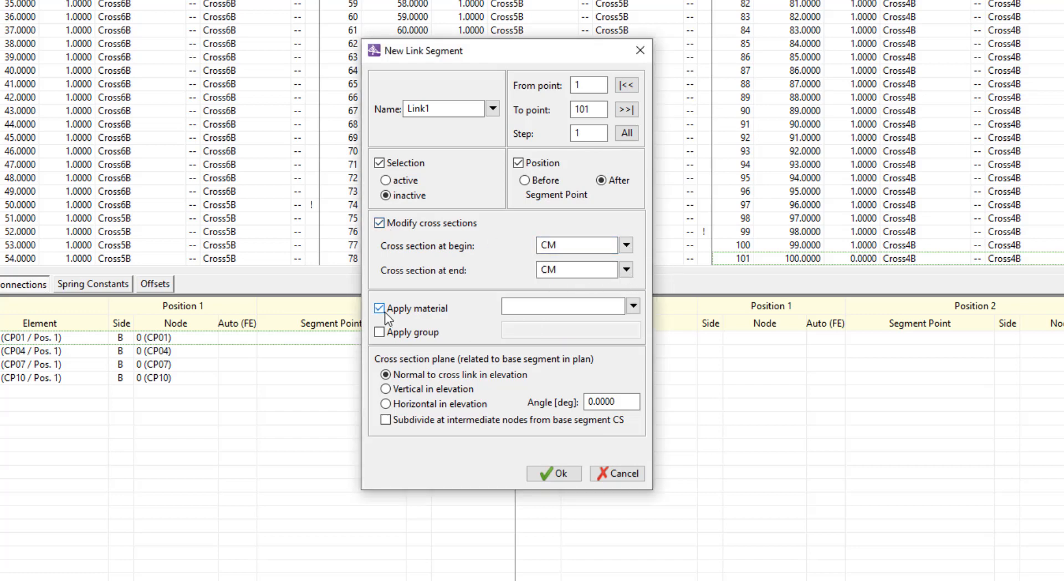
{"action": "left_click", "coordinate": [633, 305]}
{"action": "mouse_move", "coordinate": [687, 348]}
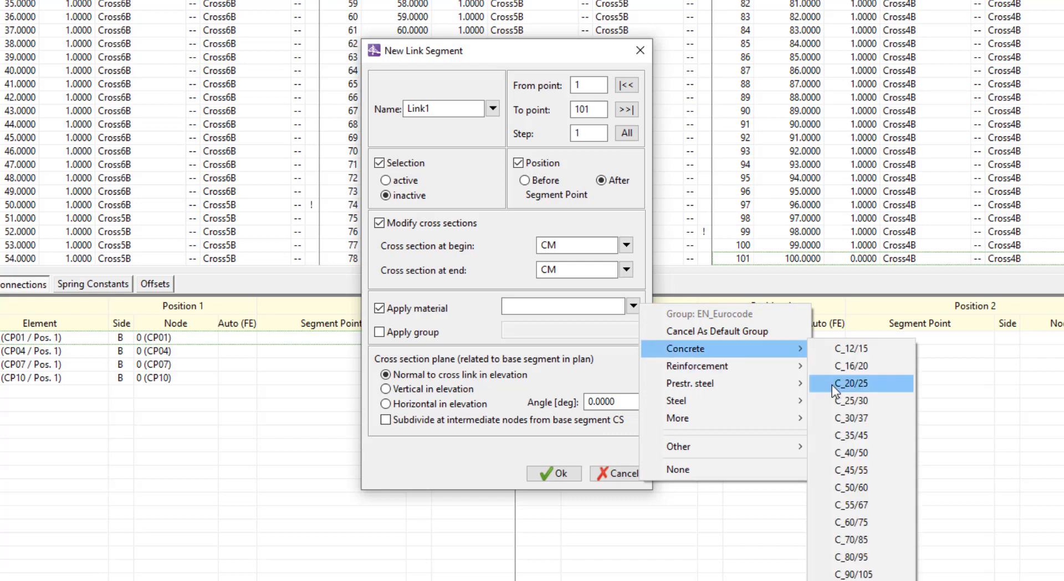
{"action": "left_click", "coordinate": [849, 413]}
{"action": "left_click", "coordinate": [394, 334]}
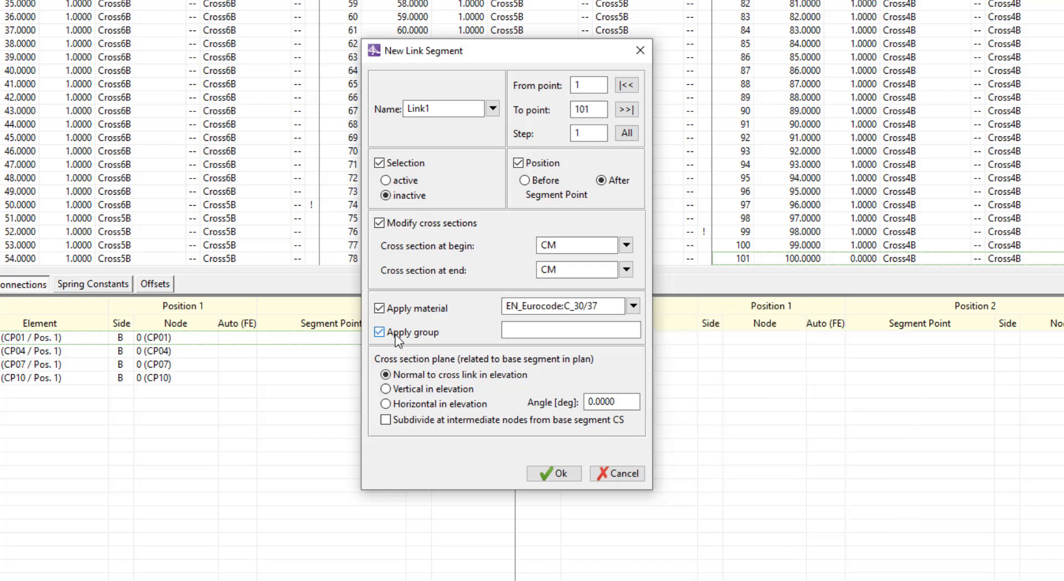
{"action": "left_click", "coordinate": [520, 325]}
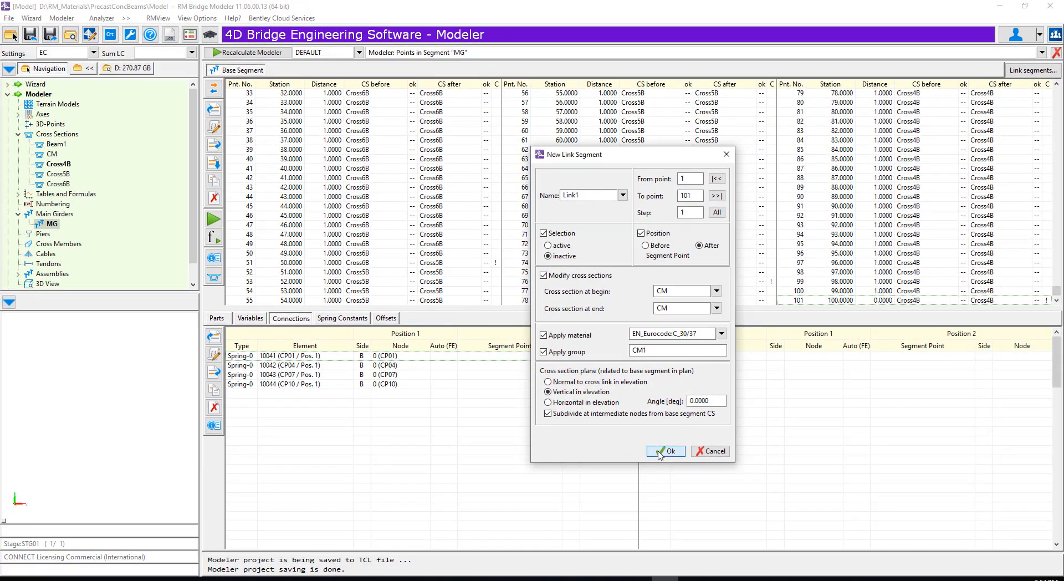
{"action": "left_click", "coordinate": [665, 451]}
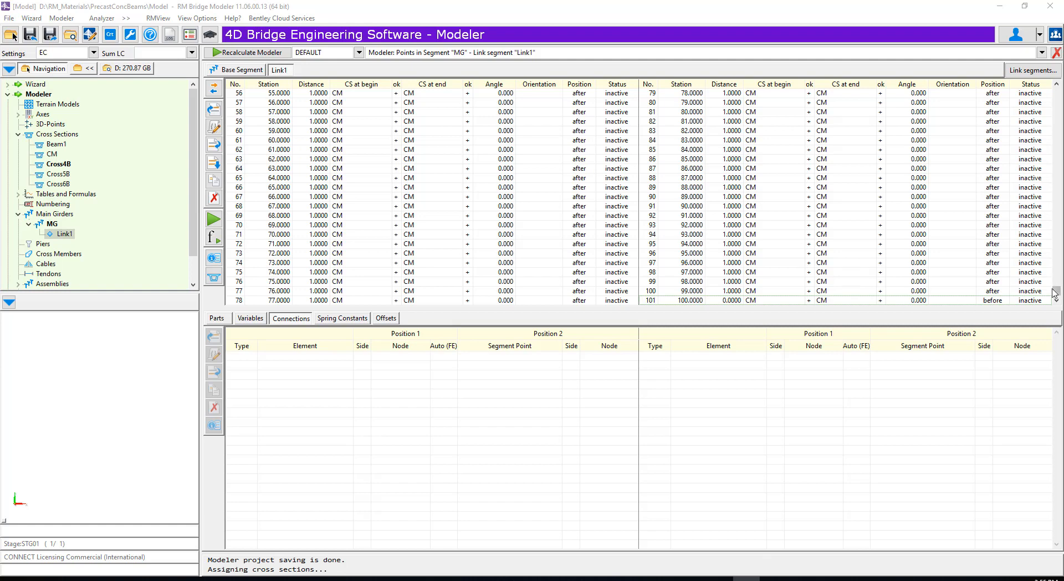
- Set point 1 of link segment Link1 to active, keeping CM as its begin and end cross section
{"action": "left_click_drag", "start_coordinate": [1055, 293], "coordinate": [1041, 76]}
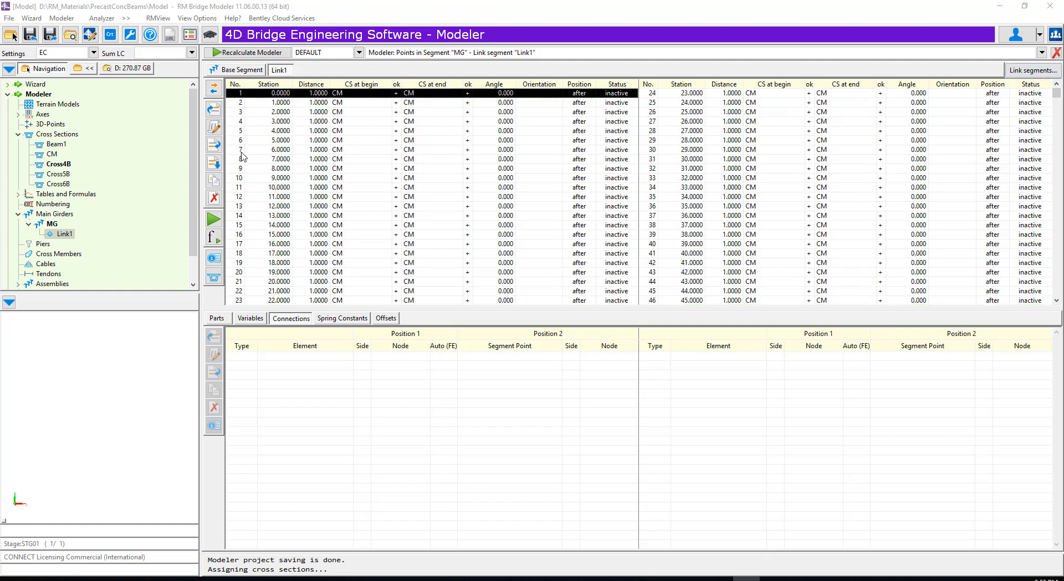
{"action": "left_click", "coordinate": [214, 128]}
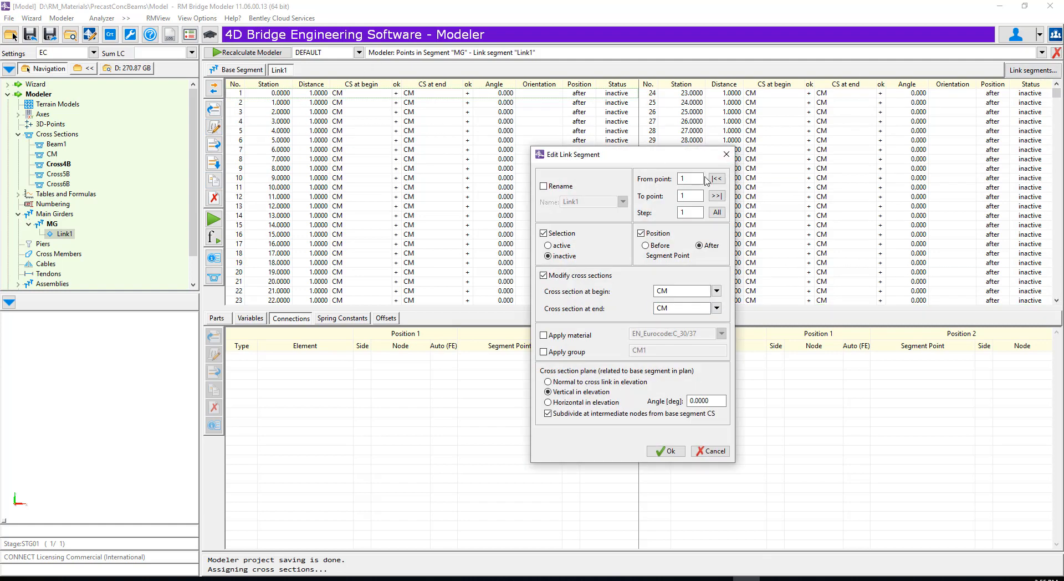
{"action": "left_click", "coordinate": [545, 188]}
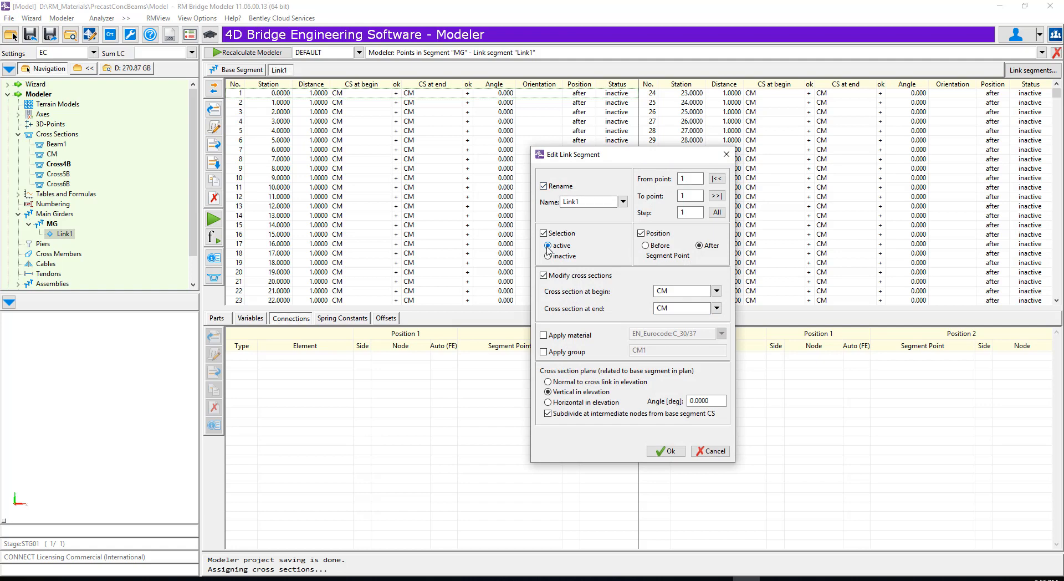
{"action": "left_click", "coordinate": [667, 451]}
- Set point 101 of link segment Link1 to active, keeping CM as its begin and end cross section
{"action": "left_click_drag", "start_coordinate": [1057, 93], "coordinate": [1056, 293]}
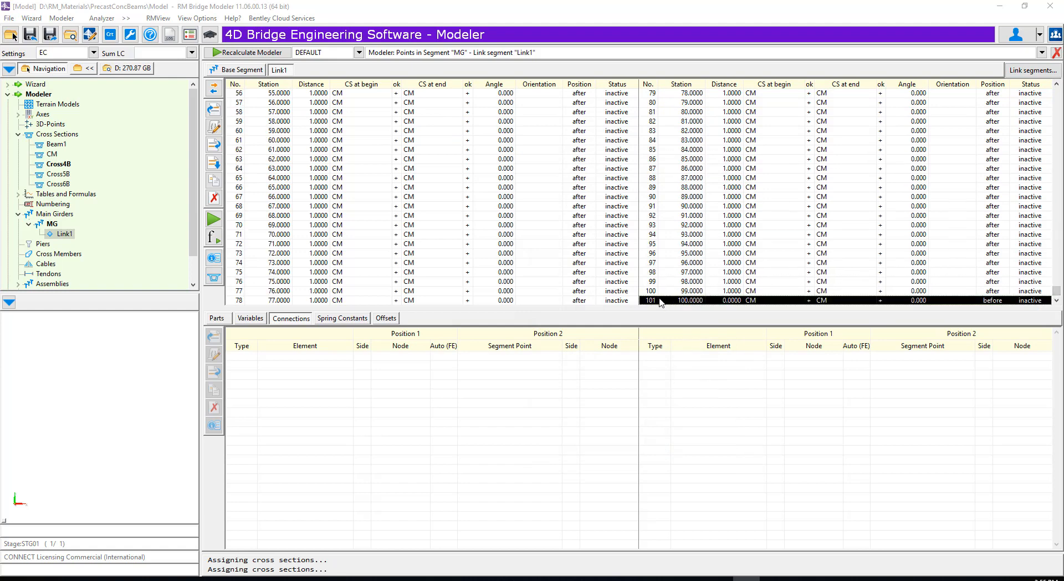
{"action": "left_click", "coordinate": [214, 129]}
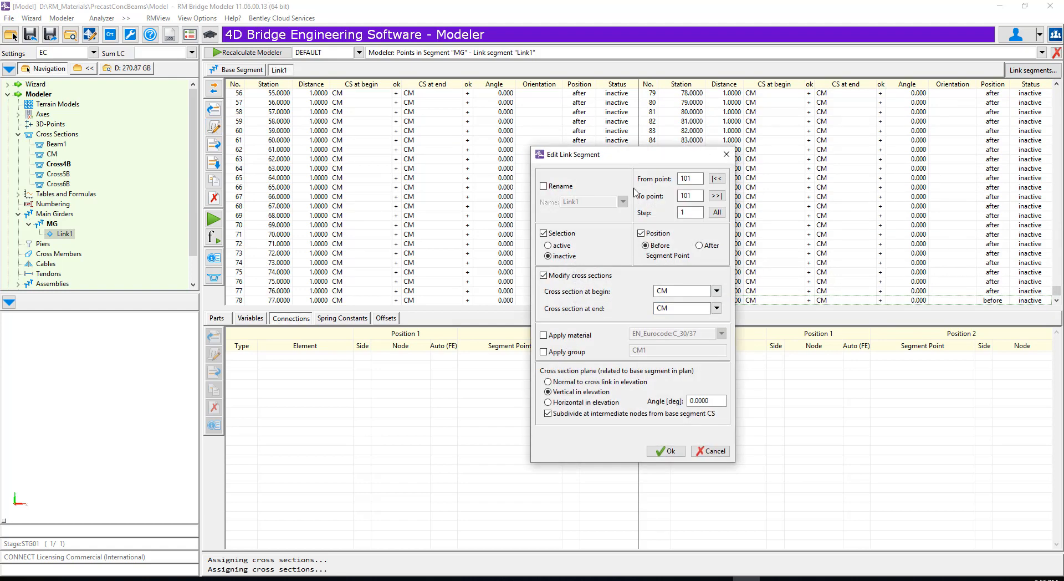
{"action": "left_click", "coordinate": [544, 186]}
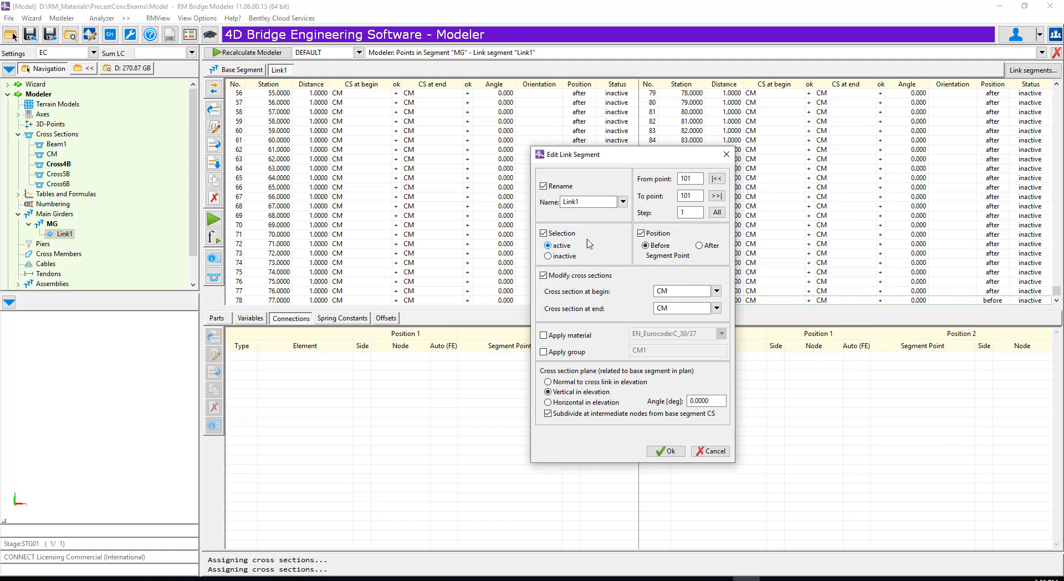
{"action": "left_click", "coordinate": [667, 451]}
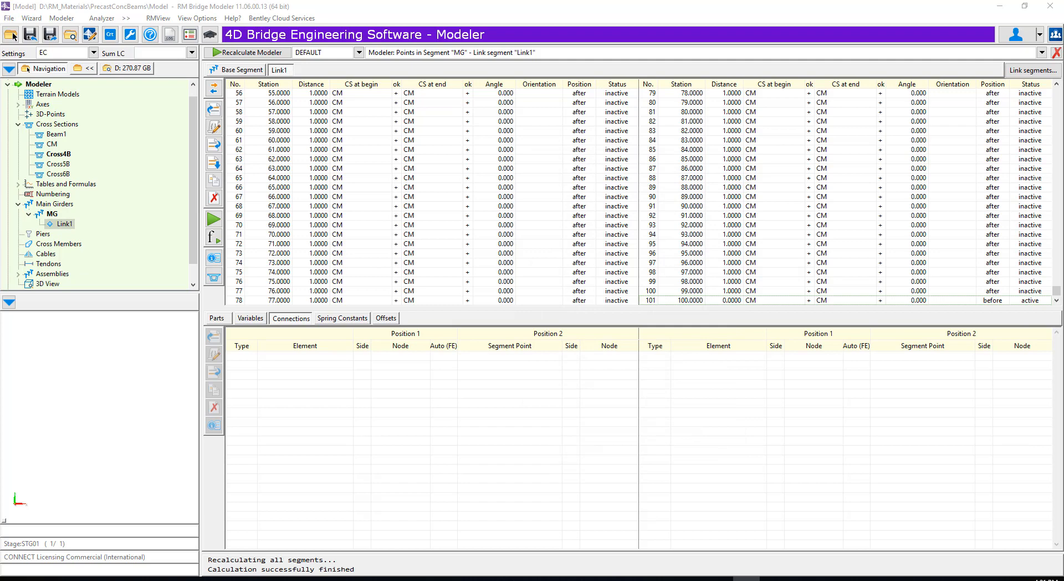
- Start link segment Link2 on main girder MG for points 1 to 101, inactive, with CM as begin and end cross section
{"action": "left_click", "coordinate": [1018, 70]}
{"action": "left_click", "coordinate": [977, 83]}
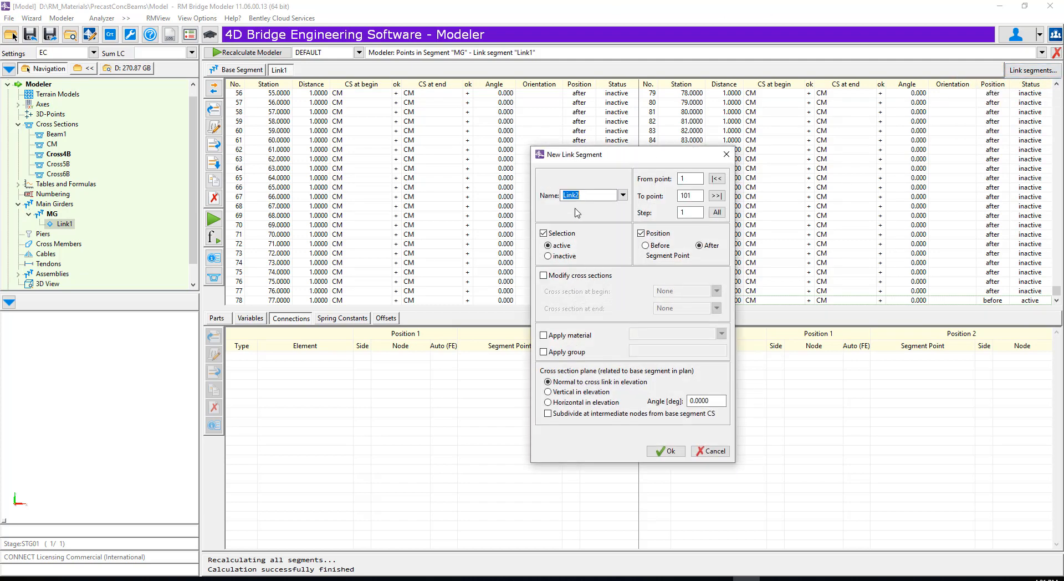
{"action": "left_click", "coordinate": [548, 256]}
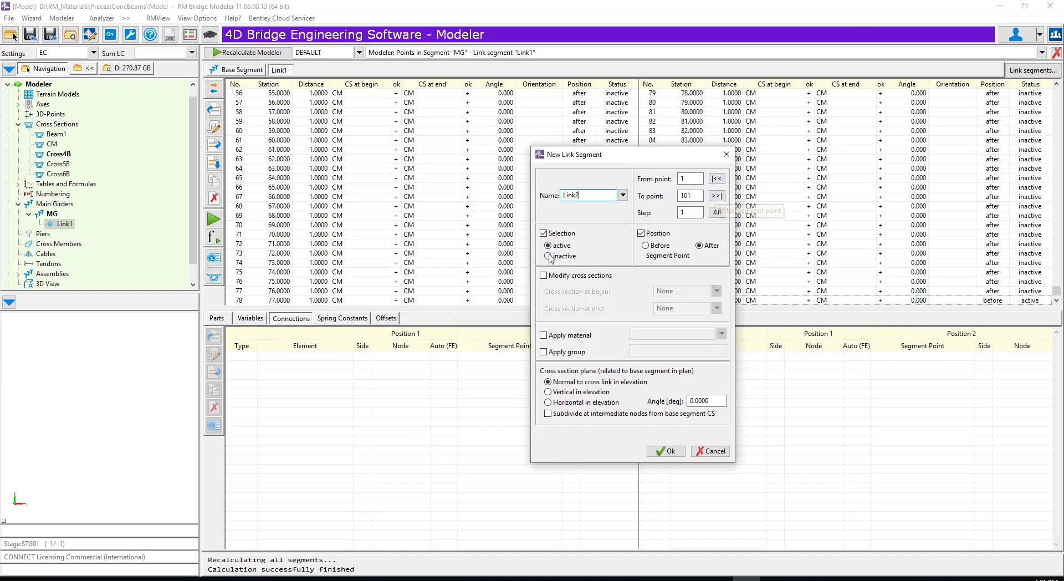
{"action": "left_click", "coordinate": [545, 275]}
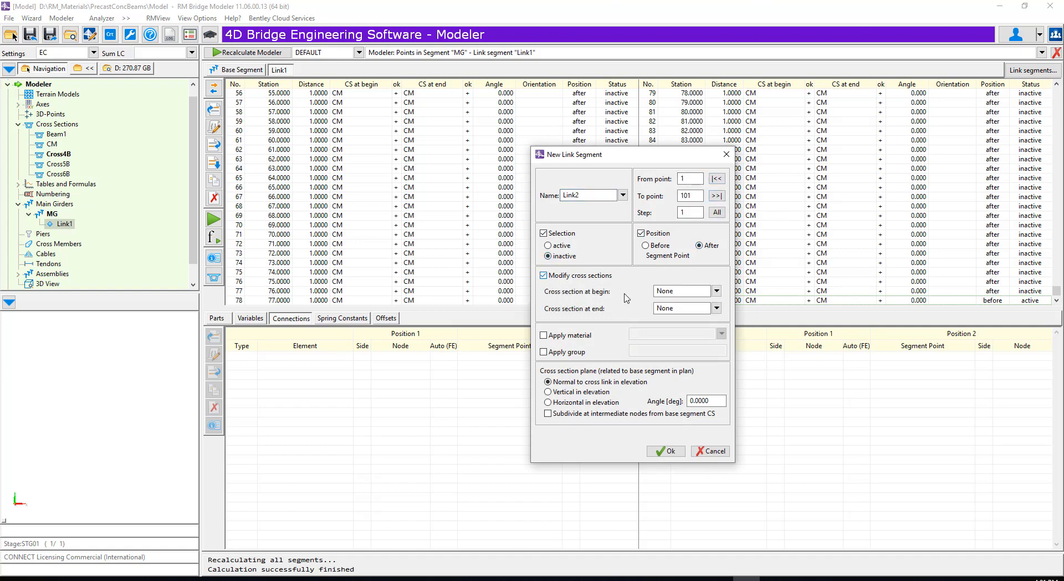
{"action": "left_click", "coordinate": [717, 291]}
{"action": "left_click", "coordinate": [677, 325]}
- Apply material C_30/37 and group CM2 to Link2, choose a vertical cross section plane, subdivide at intermediate nodes, and create the link segment
{"action": "left_click", "coordinate": [543, 336]}
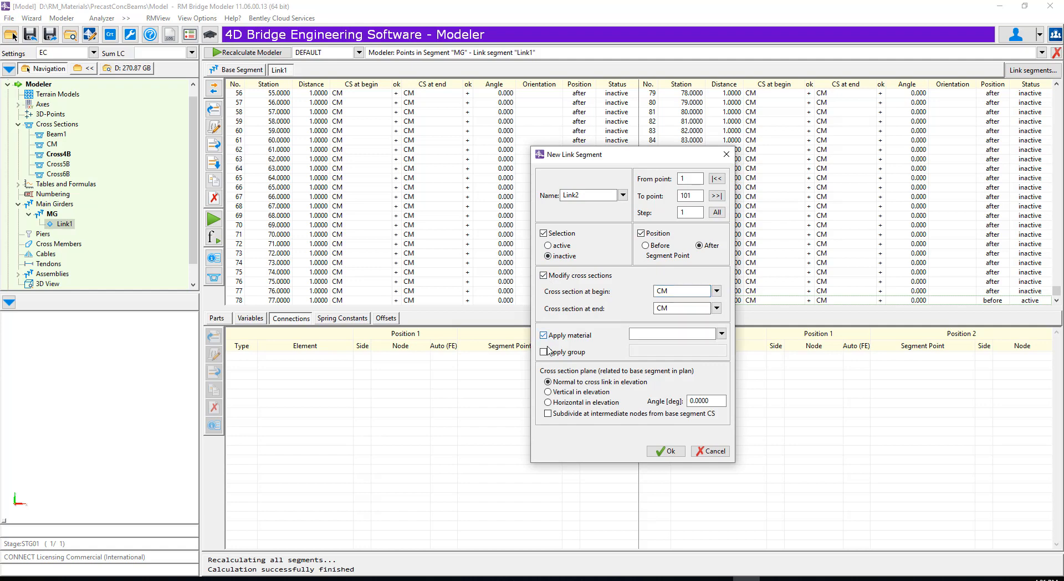
{"action": "left_click", "coordinate": [544, 352]}
{"action": "left_click", "coordinate": [721, 333]}
{"action": "mouse_move", "coordinate": [826, 388]}
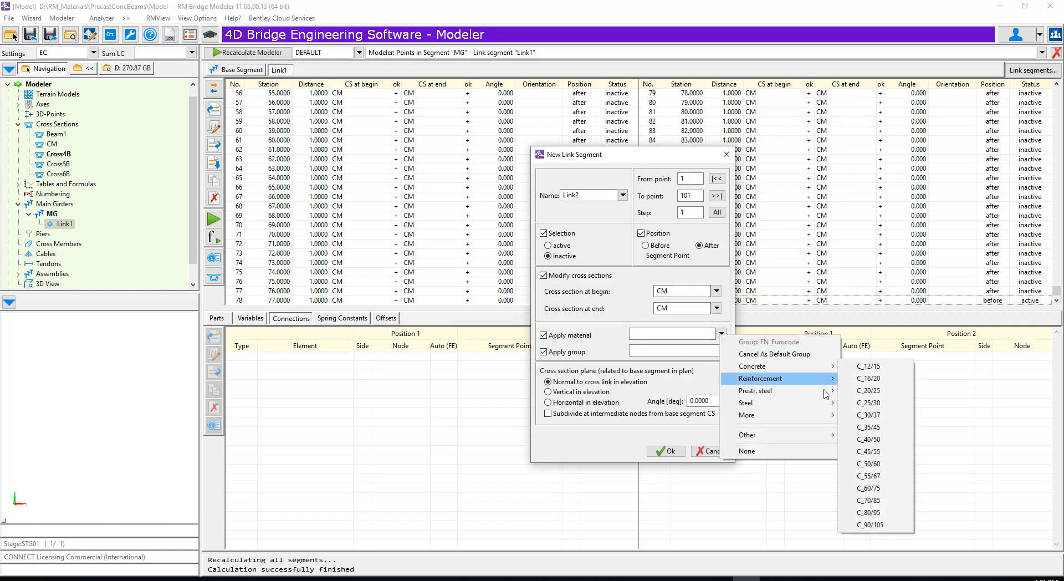
{"action": "left_click", "coordinate": [871, 417]}
{"action": "left_click", "coordinate": [677, 351]}
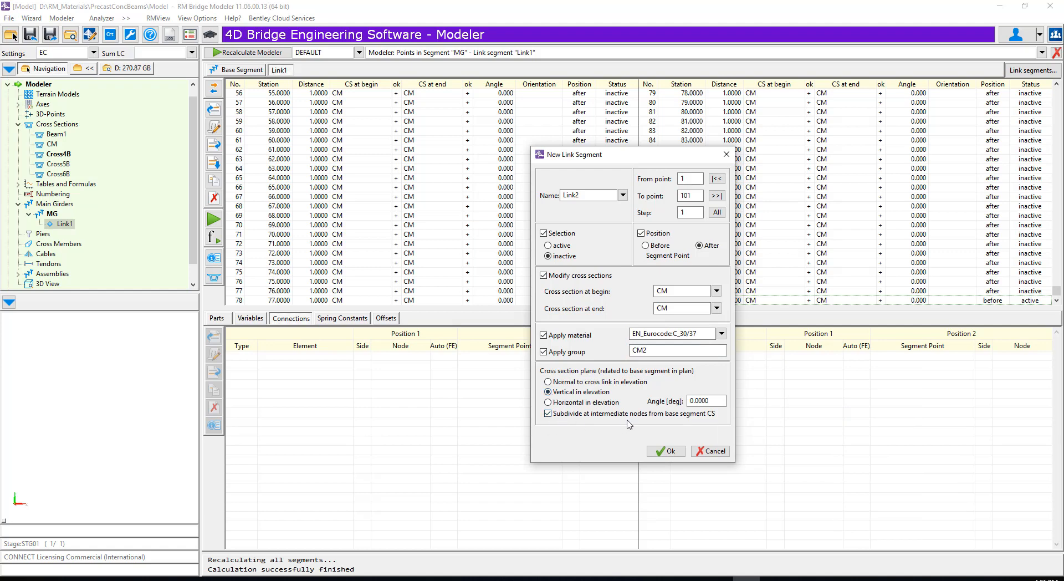
{"action": "left_click", "coordinate": [670, 452]}
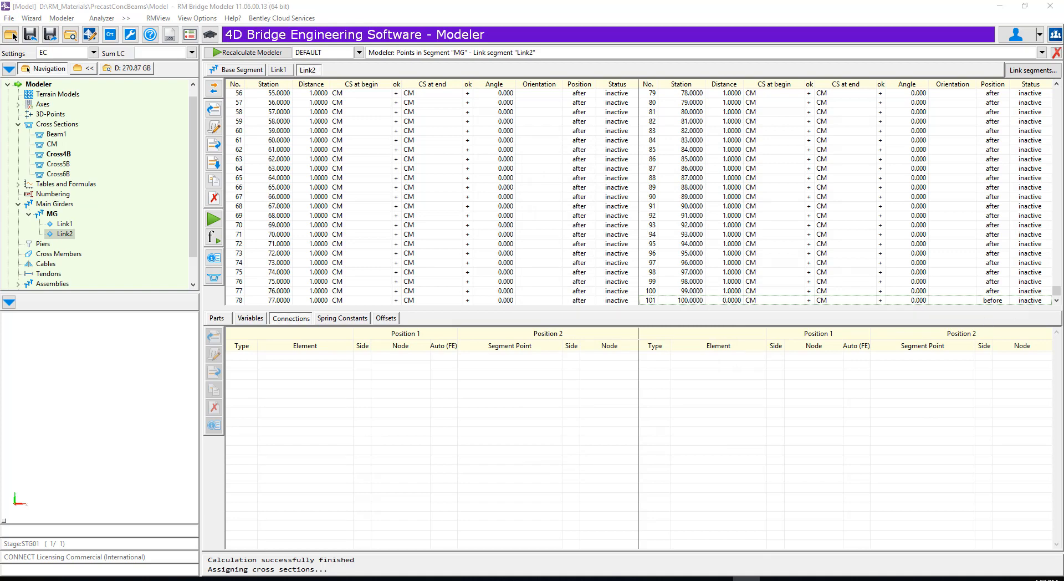
- Set point 26 of link segment Link2, at station 25, to active with CM as its begin and end cross section
{"action": "left_click_drag", "start_coordinate": [1058, 292], "coordinate": [1039, 72]}
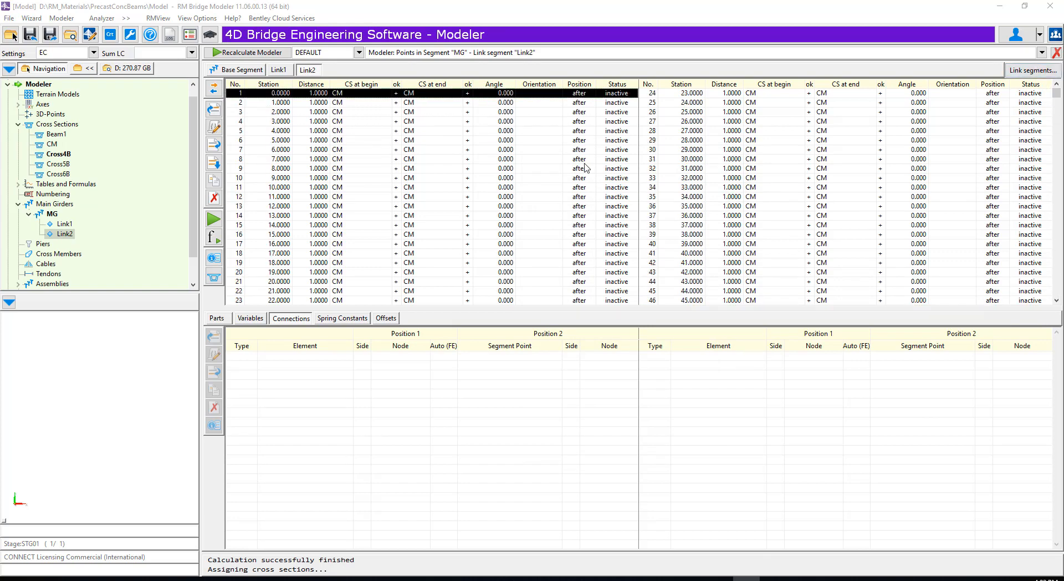
{"action": "left_click", "coordinate": [696, 112]}
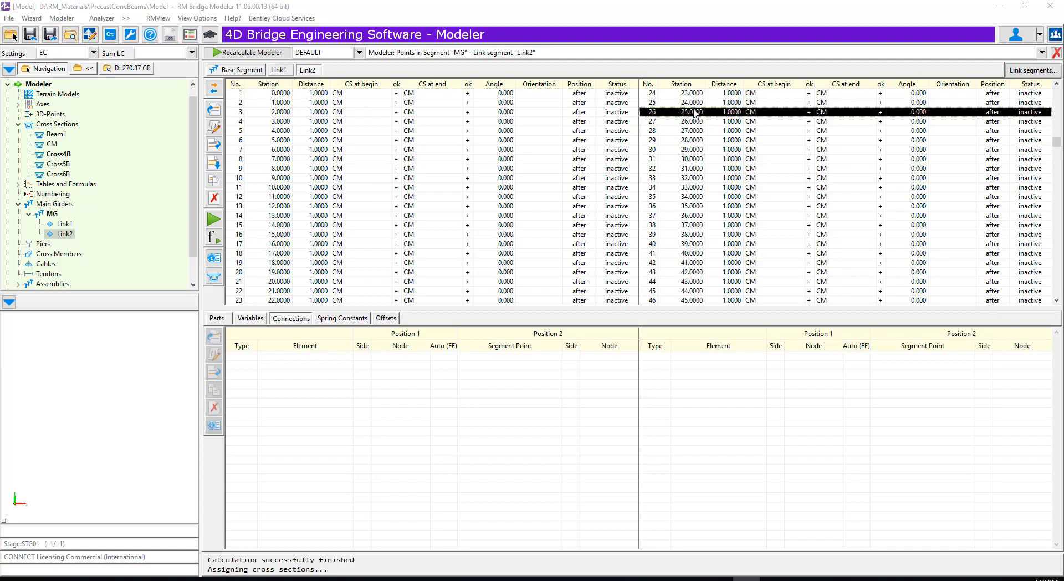
{"action": "left_click", "coordinate": [214, 126]}
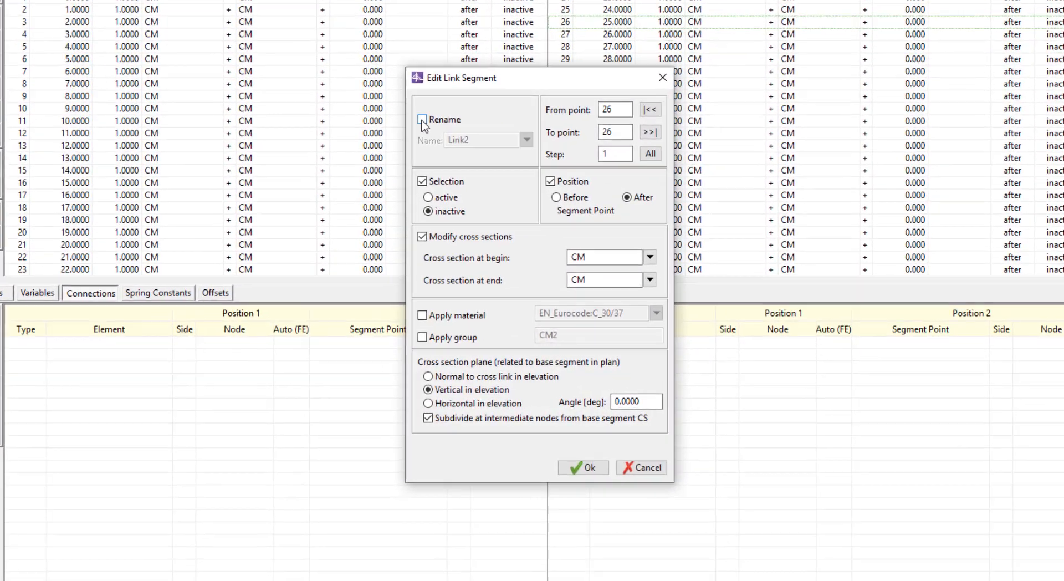
{"action": "left_click", "coordinate": [468, 144]}
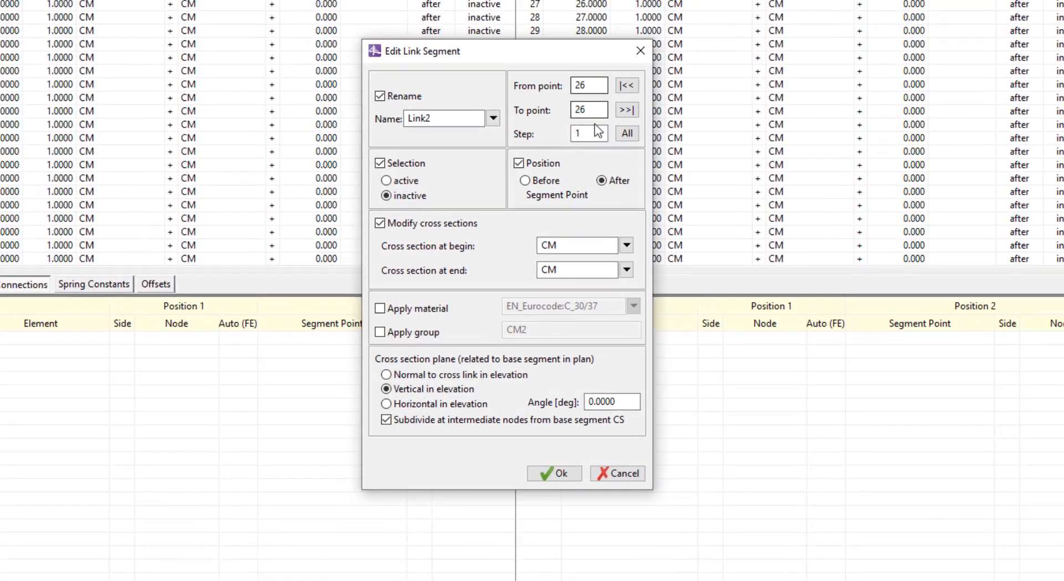
{"action": "left_click", "coordinate": [386, 180]}
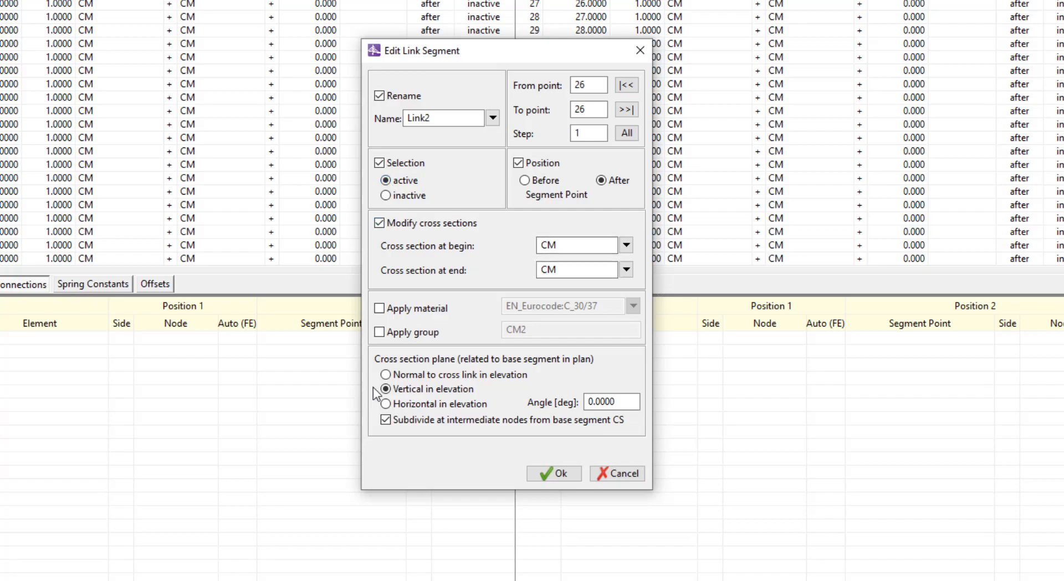
{"action": "left_click", "coordinate": [553, 473]}
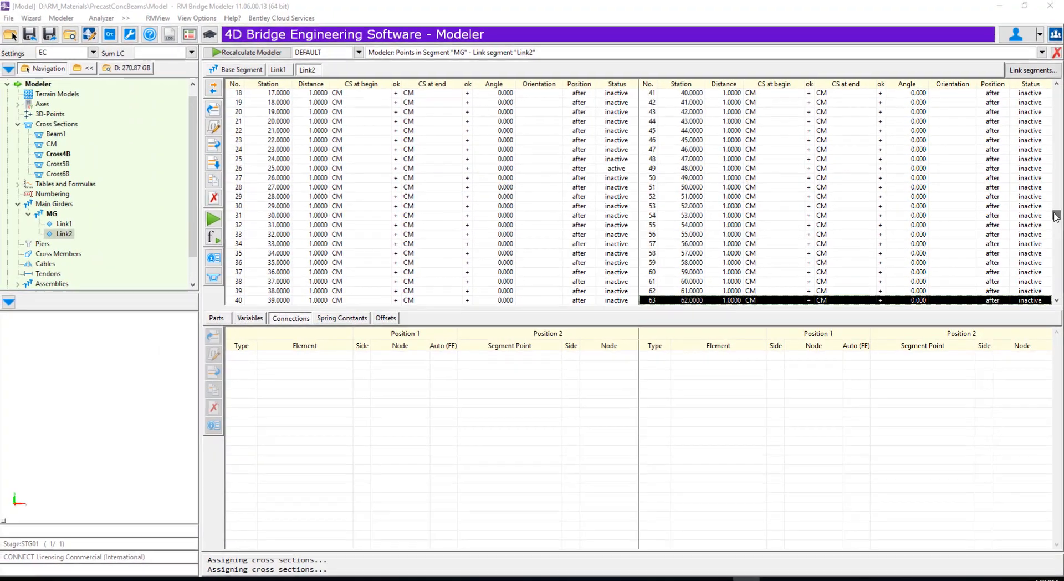
- Set points 51 and 76 of link segment Link2 to active, keeping CM as their begin and end cross sections
{"action": "double_click", "coordinate": [685, 190]}
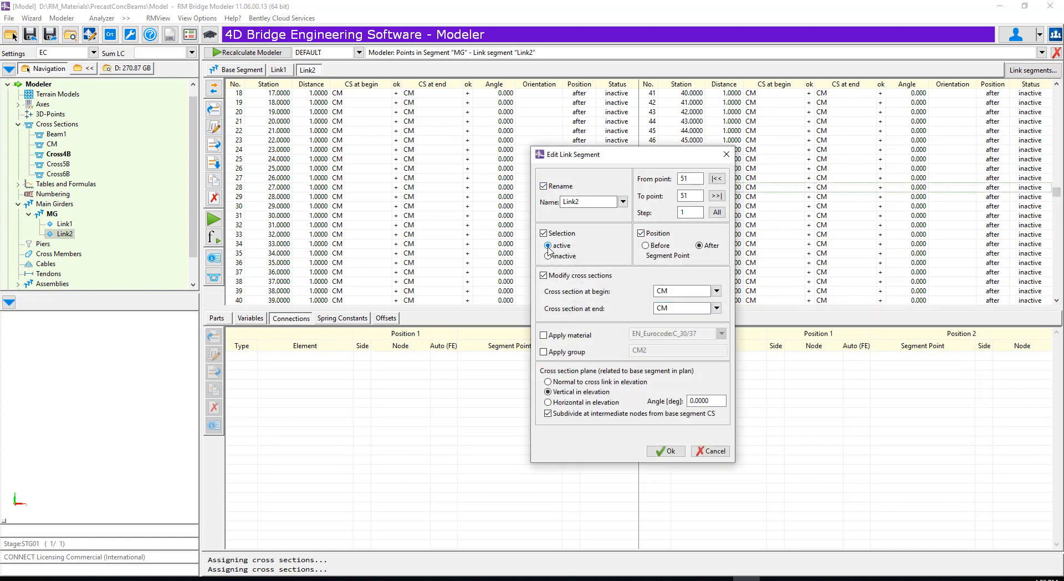
{"action": "left_click", "coordinate": [664, 451]}
{"action": "left_click_drag", "start_coordinate": [1058, 194], "coordinate": [996, 270]}
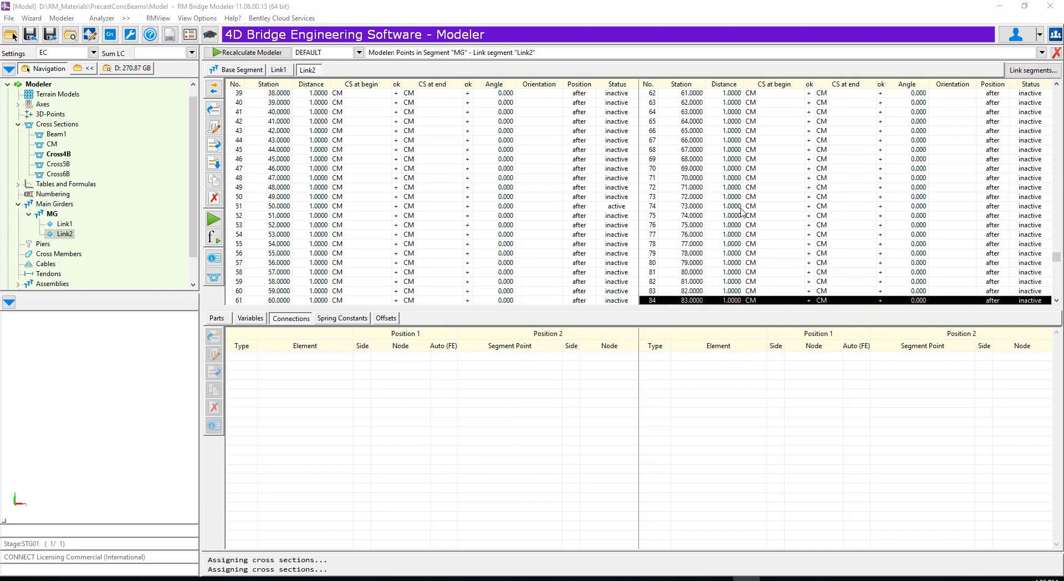
{"action": "double_click", "coordinate": [688, 226]}
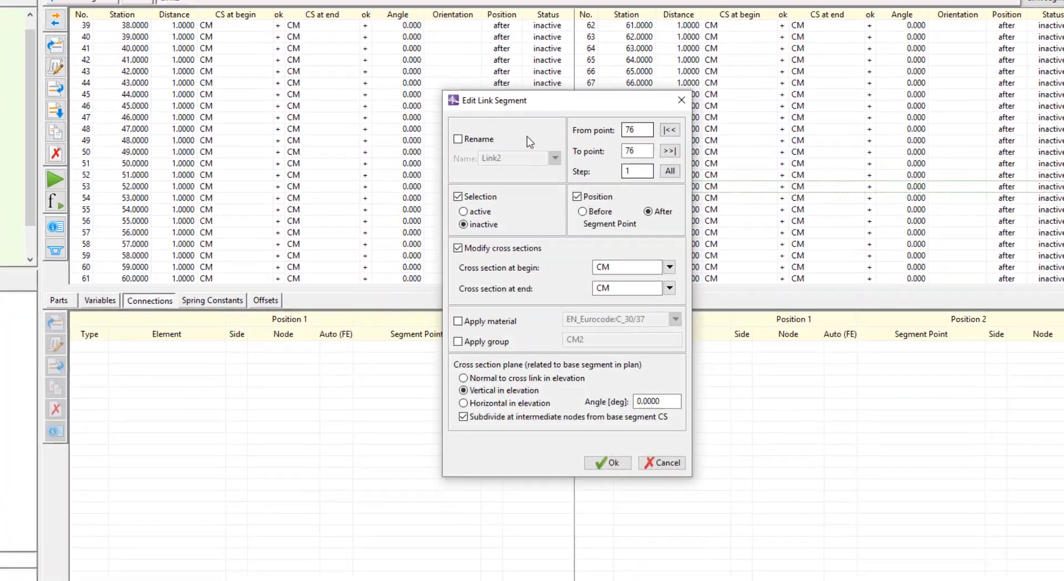
{"action": "left_click", "coordinate": [458, 139]}
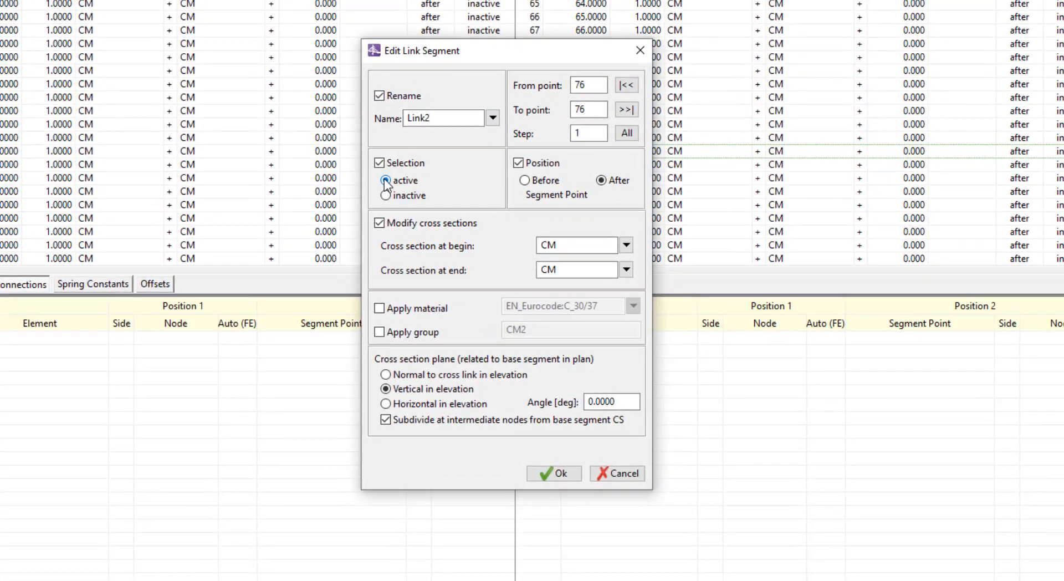
{"action": "left_click", "coordinate": [546, 475]}
- Recalculate the Modeler project with formula evaluation and a check of the element and node numbering
{"action": "left_click", "coordinate": [172, 2]}
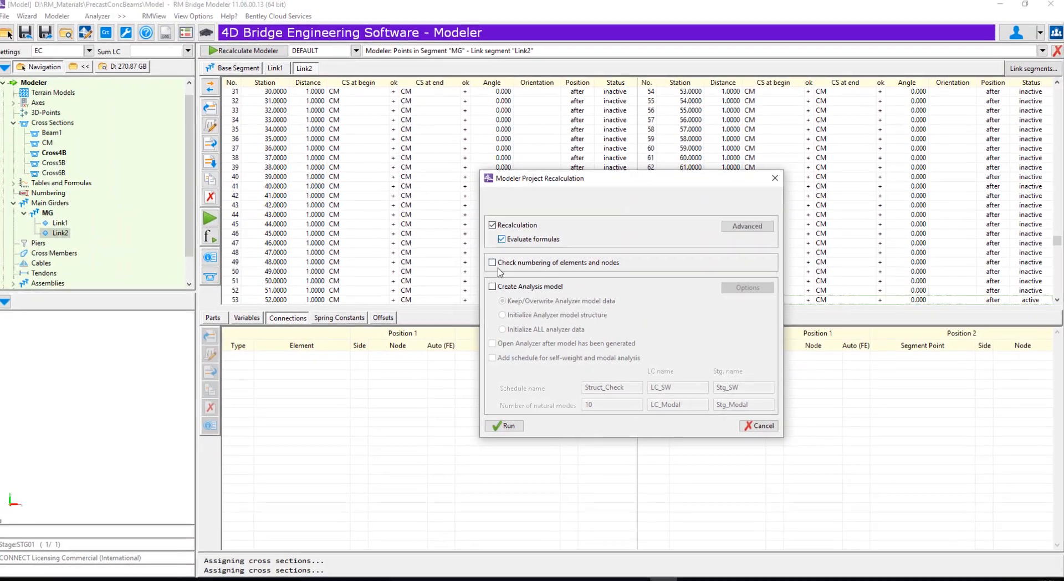
{"action": "left_click", "coordinate": [442, 217]}
{"action": "left_click", "coordinate": [431, 243]}
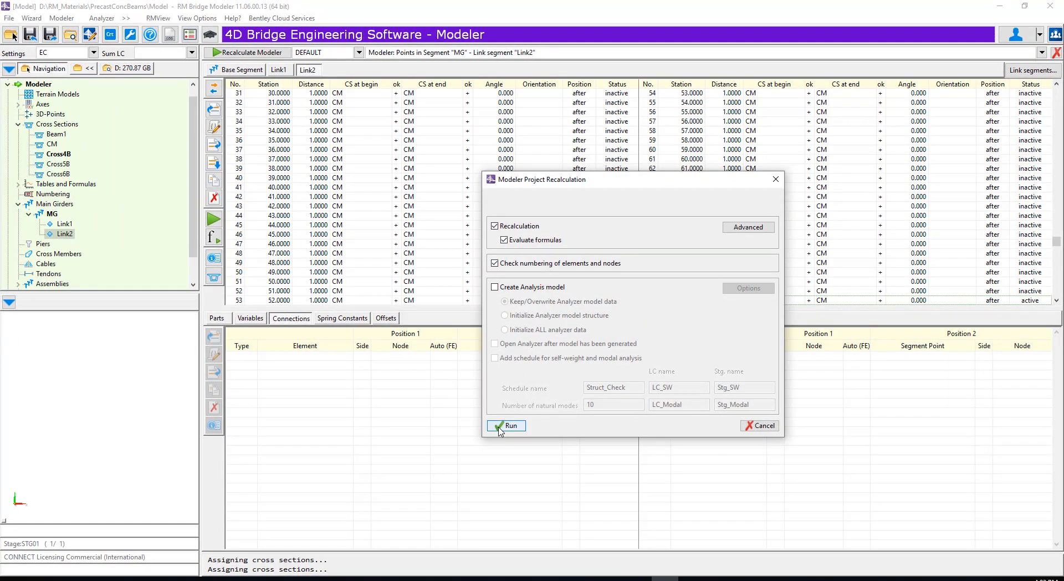
{"action": "left_click", "coordinate": [506, 426]}
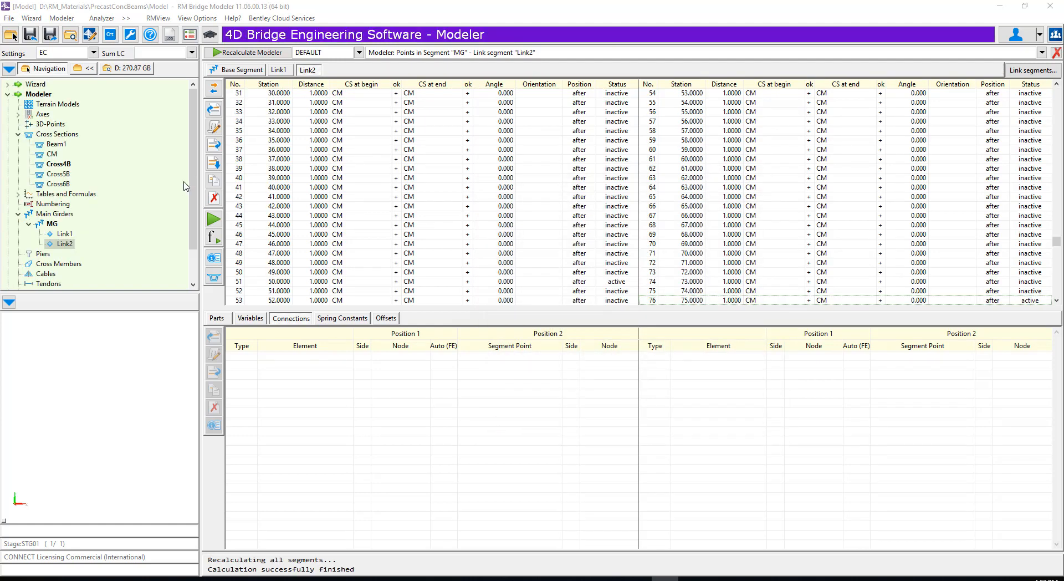
- Examine the bridge's beams and cross members from below and above in the 3D view of all segments
{"action": "scroll", "coordinate": [192, 186], "scroll_direction": "down", "scroll_amount": 2}
{"action": "left_click", "coordinate": [45, 264]}
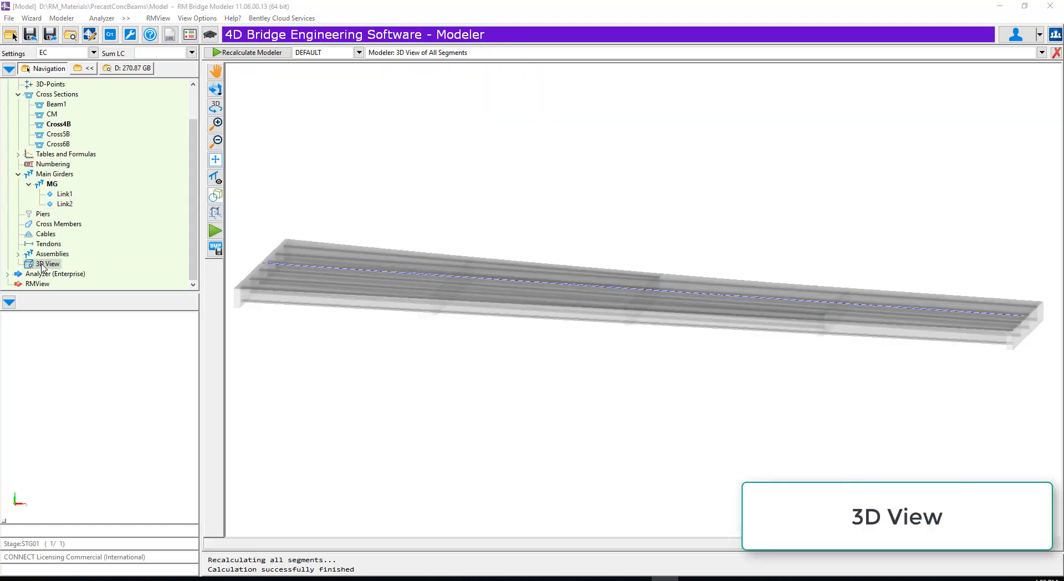
{"action": "left_click_drag", "start_coordinate": [327, 291], "coordinate": [625, 97]}
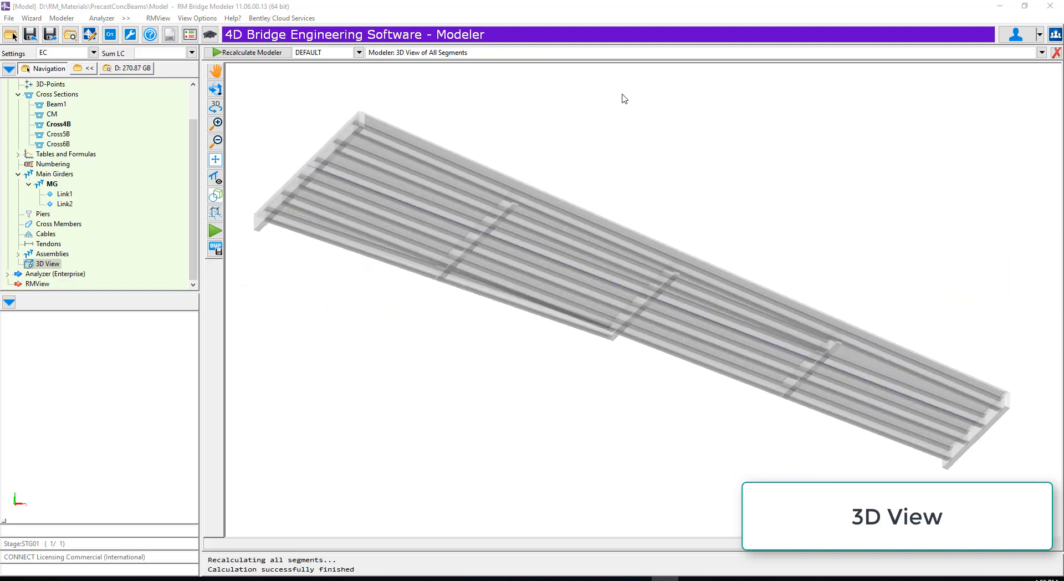
{"action": "scroll", "coordinate": [700, 99], "scroll_direction": "up", "scroll_amount": 5}
{"action": "left_click_drag", "start_coordinate": [699, 95], "coordinate": [682, 117]}
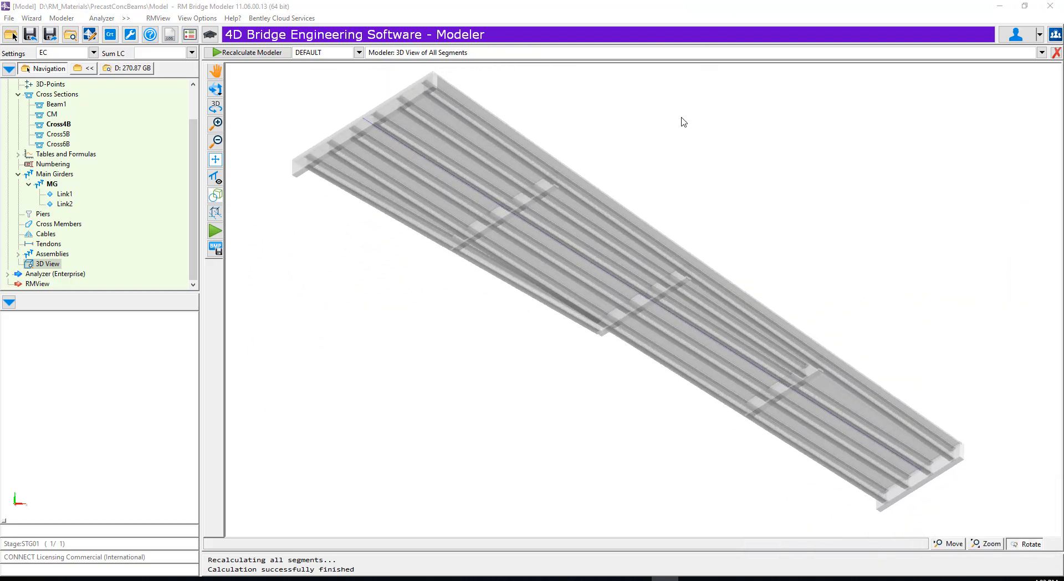
{"action": "scroll", "coordinate": [602, 183], "scroll_direction": "up", "scroll_amount": 3}
{"action": "scroll", "coordinate": [607, 173], "scroll_direction": "down", "scroll_amount": 3}
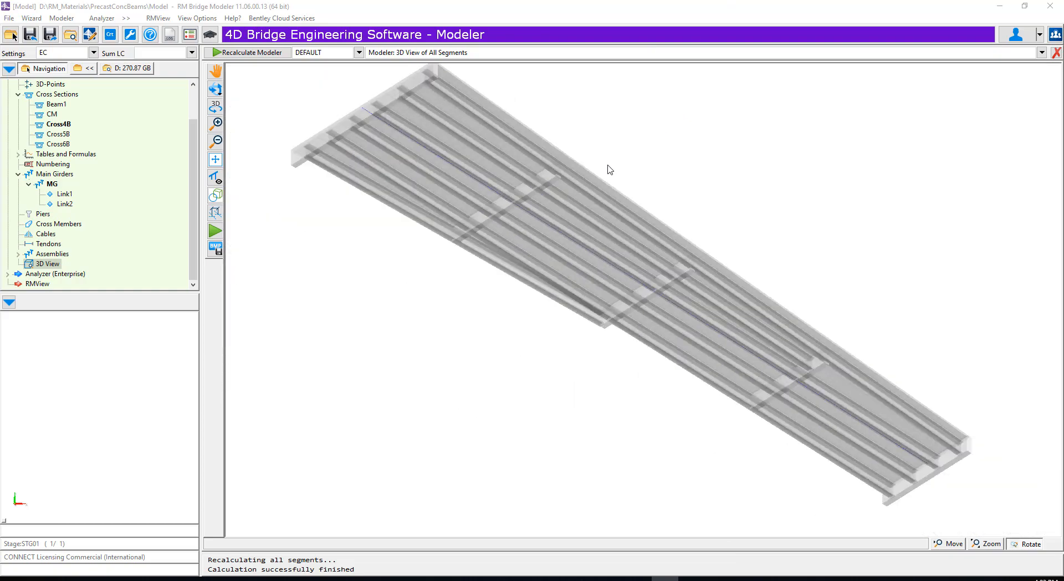
{"action": "scroll", "coordinate": [689, 260], "scroll_direction": "up", "scroll_amount": 3}
{"action": "scroll", "coordinate": [686, 233], "scroll_direction": "down", "scroll_amount": 5}
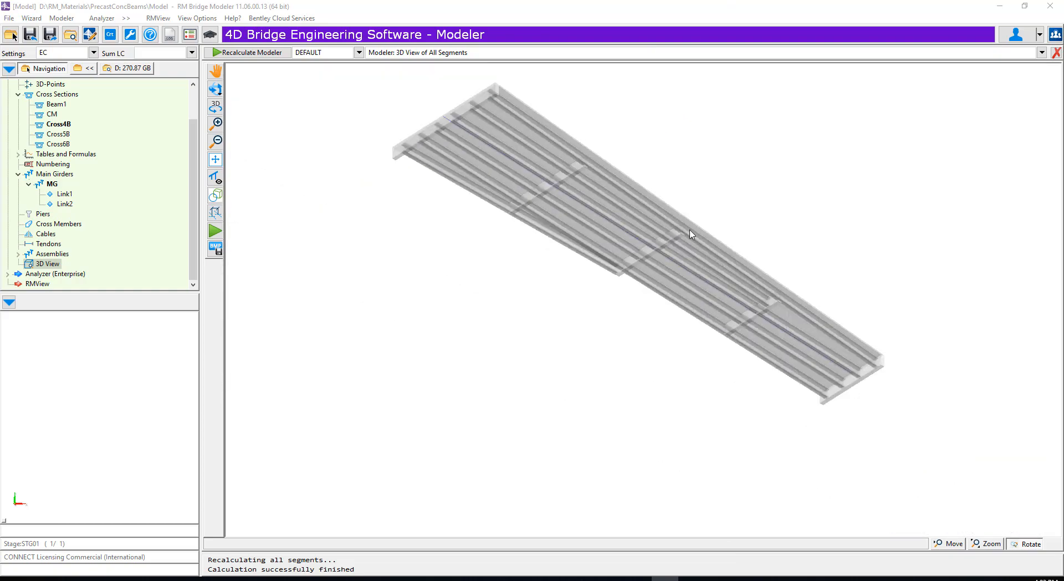
{"action": "scroll", "coordinate": [776, 168], "scroll_direction": "up", "scroll_amount": 1}
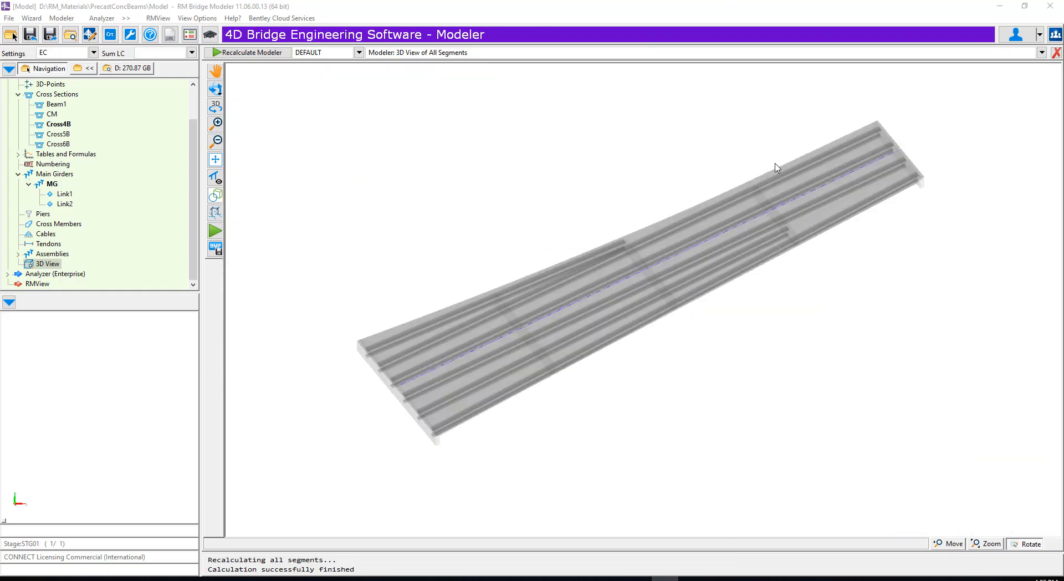
- Recalculate with formula evaluation and create the analysis model, initializing all Analyzer data and adding the Struct_Check schedule for self-weight and modal analysis
{"action": "left_click", "coordinate": [247, 53]}
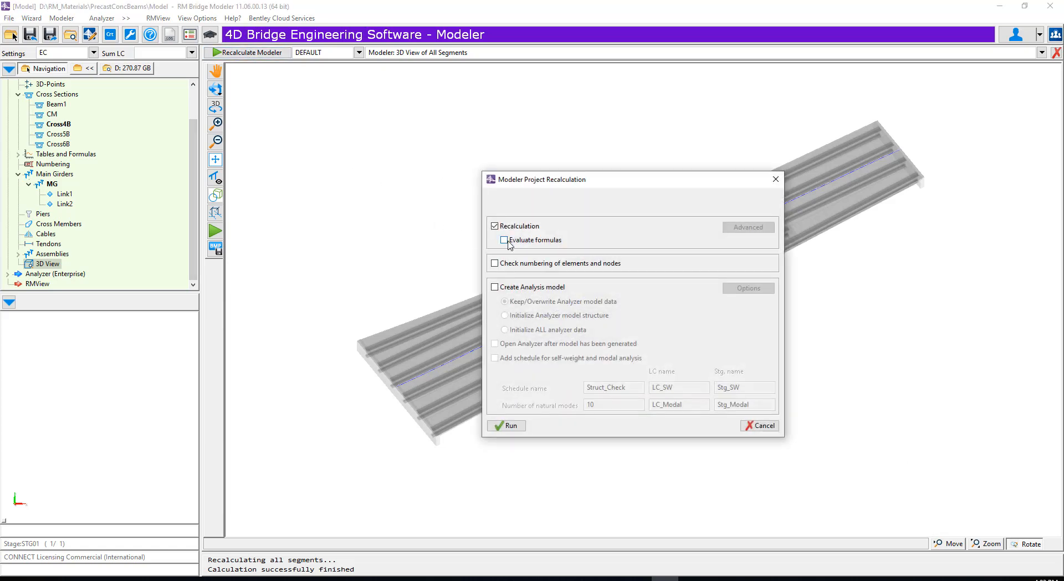
{"action": "left_click", "coordinate": [507, 241]}
{"action": "left_click", "coordinate": [495, 288]}
{"action": "left_click", "coordinate": [505, 330]}
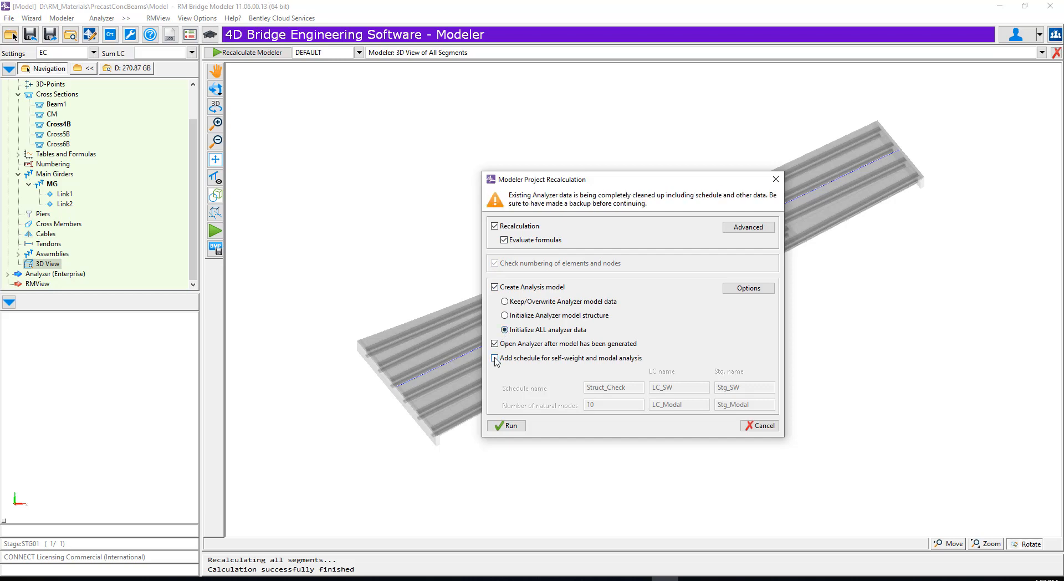
{"action": "left_click", "coordinate": [495, 359]}
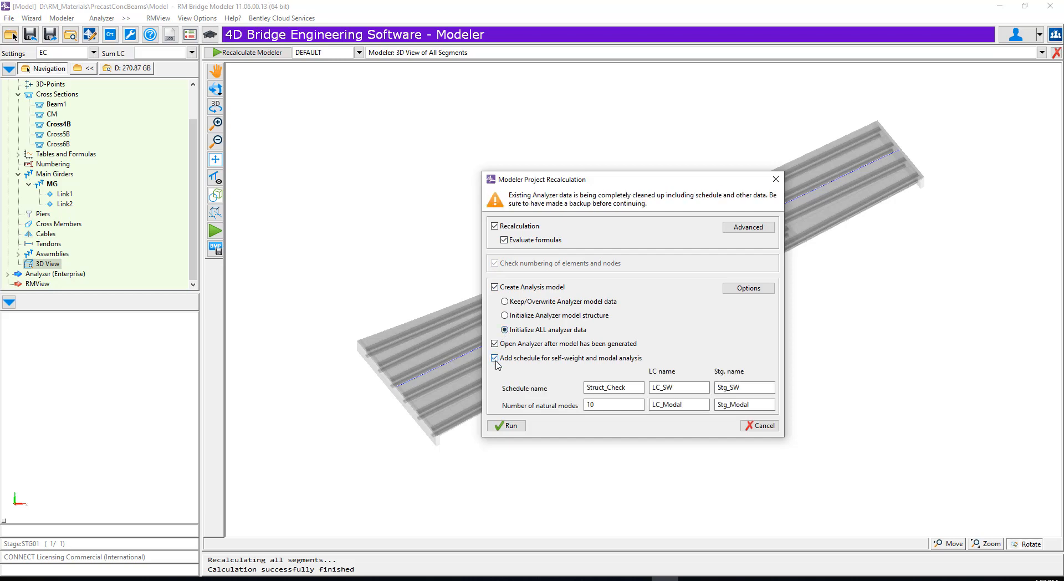
{"action": "left_click", "coordinate": [505, 425]}
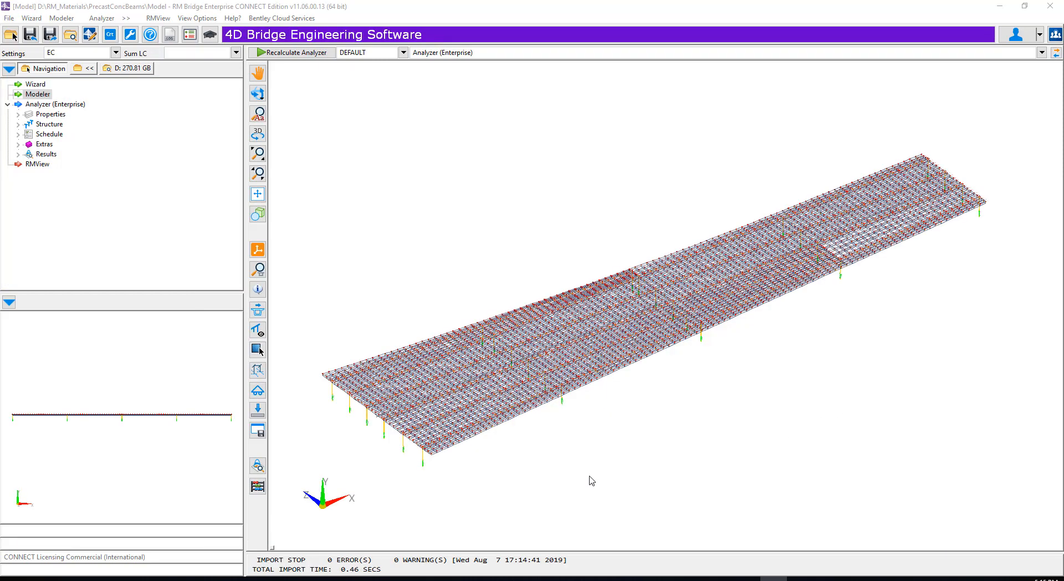
- Recalculate the Analyzer with cross section calculation and structure check, switching off the influence lines calculation and time effects
{"action": "left_click", "coordinate": [269, 53]}
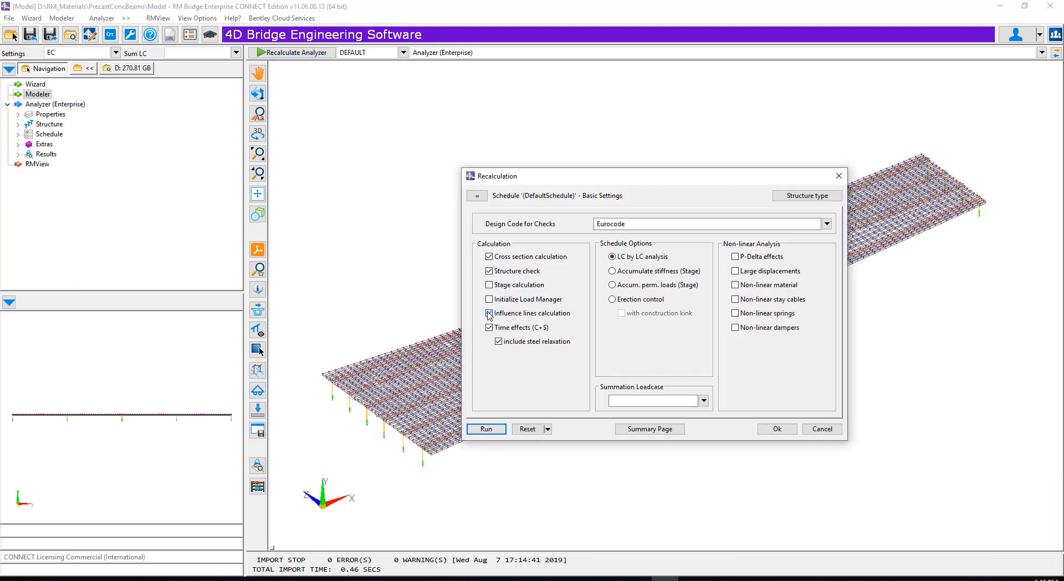
{"action": "left_click", "coordinate": [489, 313]}
{"action": "left_click", "coordinate": [489, 328]}
{"action": "left_click", "coordinate": [487, 429]}
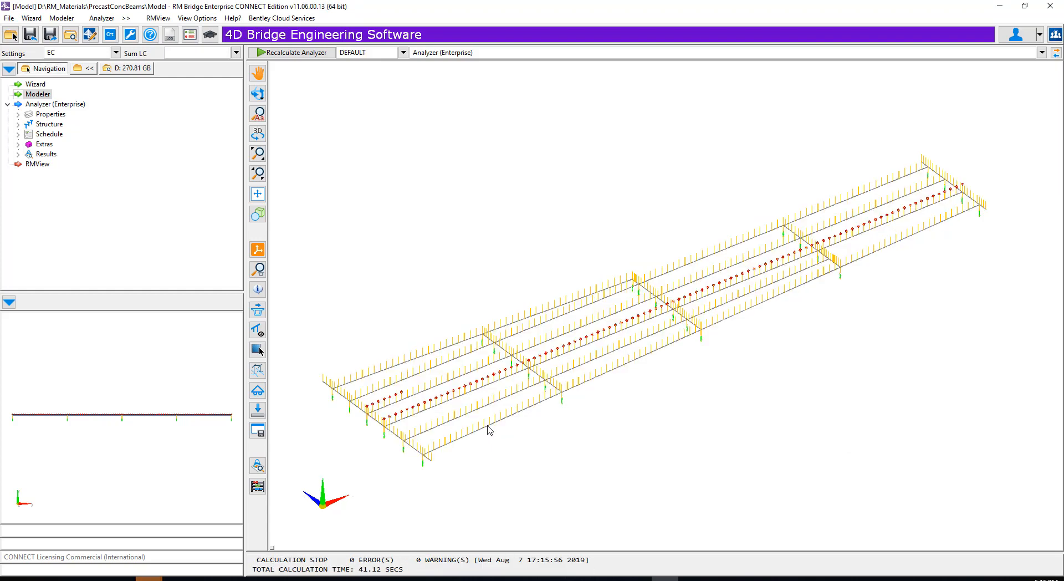
- Display the element bodies and FEM bodies with transparency in the Analyzer's 3D view, and inspect the bridge from a lower angle
{"action": "right_click", "coordinate": [665, 437]}
{"action": "left_click", "coordinate": [710, 425]}
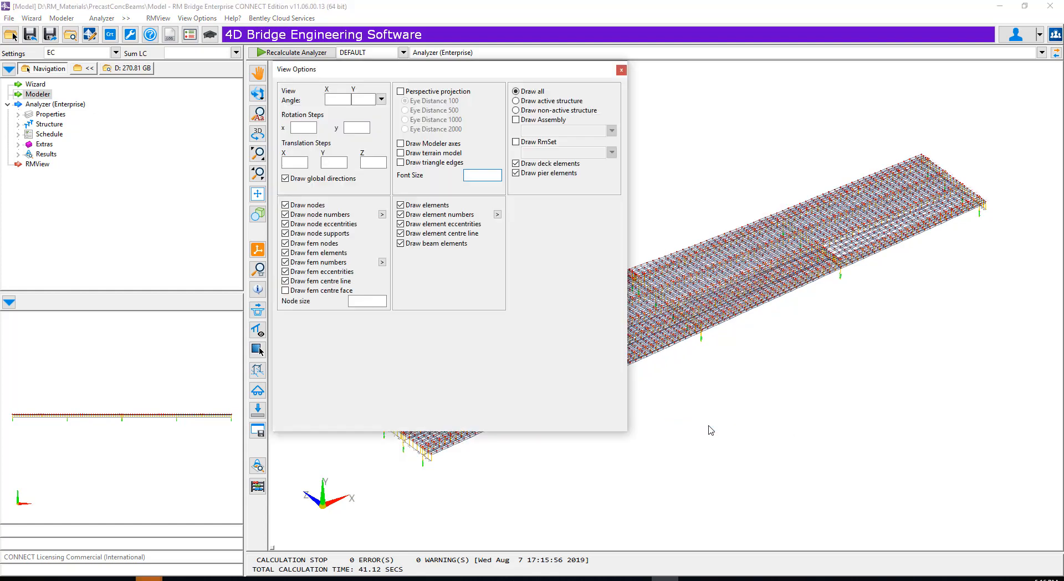
{"action": "left_click", "coordinate": [401, 321]}
{"action": "left_click", "coordinate": [401, 368]}
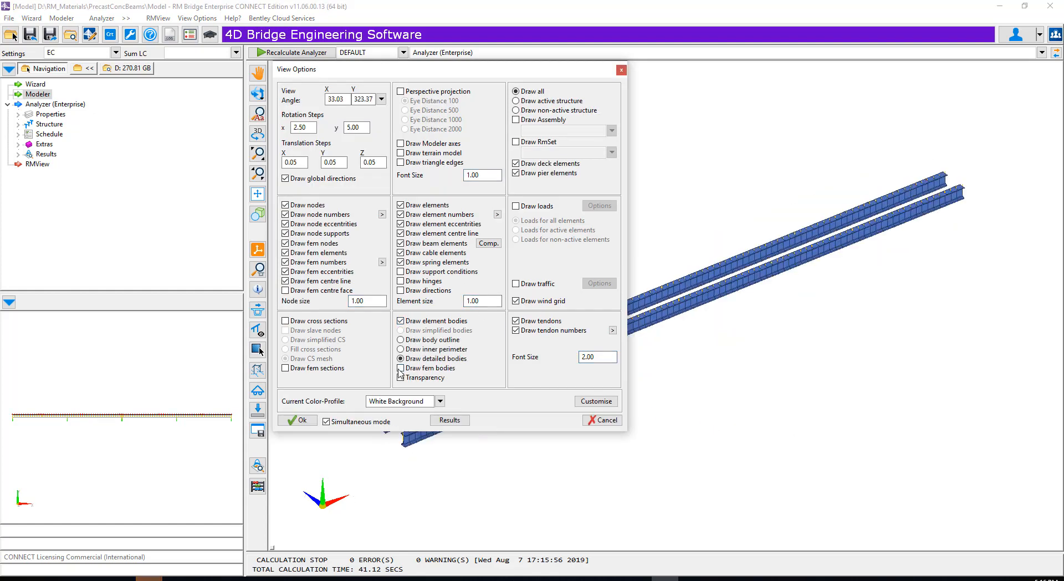
{"action": "left_click", "coordinate": [400, 377]}
{"action": "left_click", "coordinate": [298, 420]}
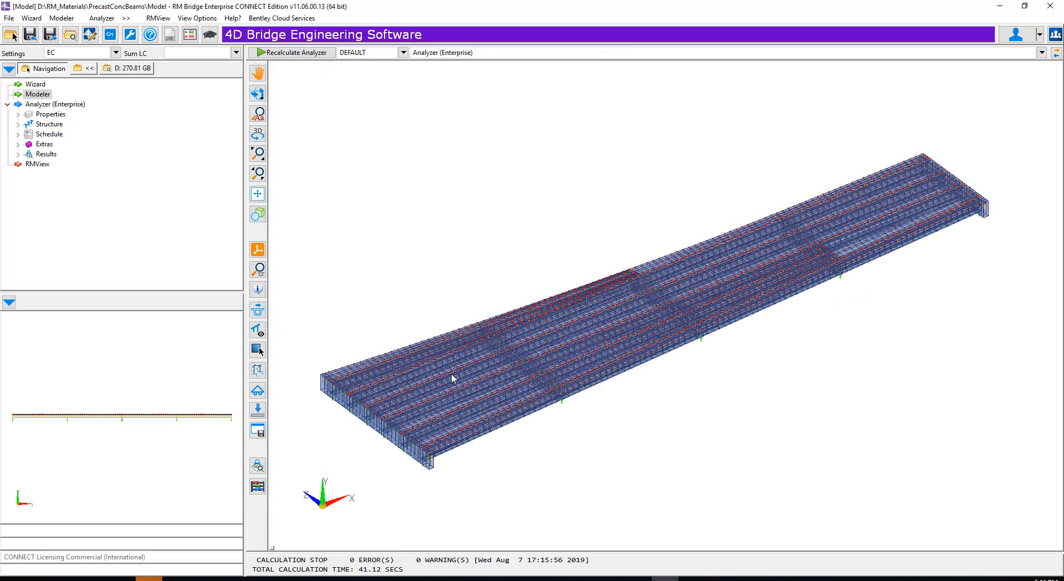
{"action": "middle_click_drag", "start_coordinate": [468, 414], "coordinate": [505, 262]}
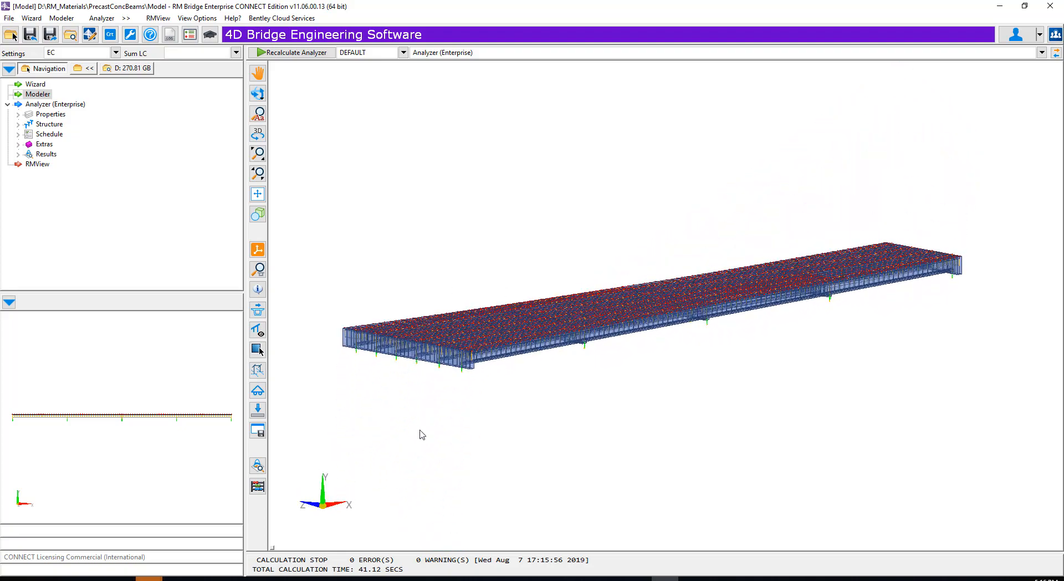
{"action": "middle_click_drag", "start_coordinate": [423, 435], "coordinate": [396, 544]}
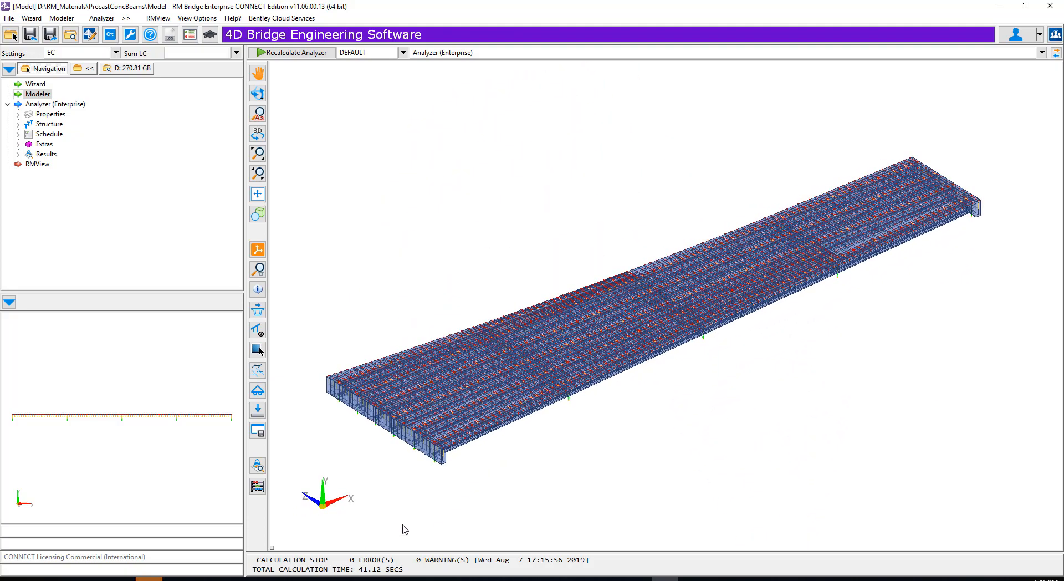
{"action": "left_click", "coordinate": [774, 579]}
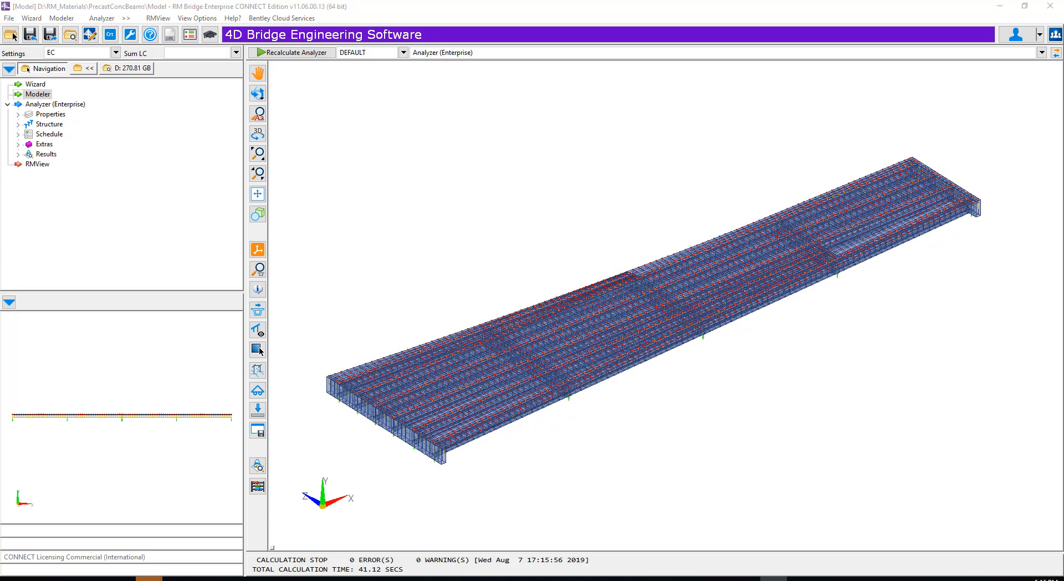